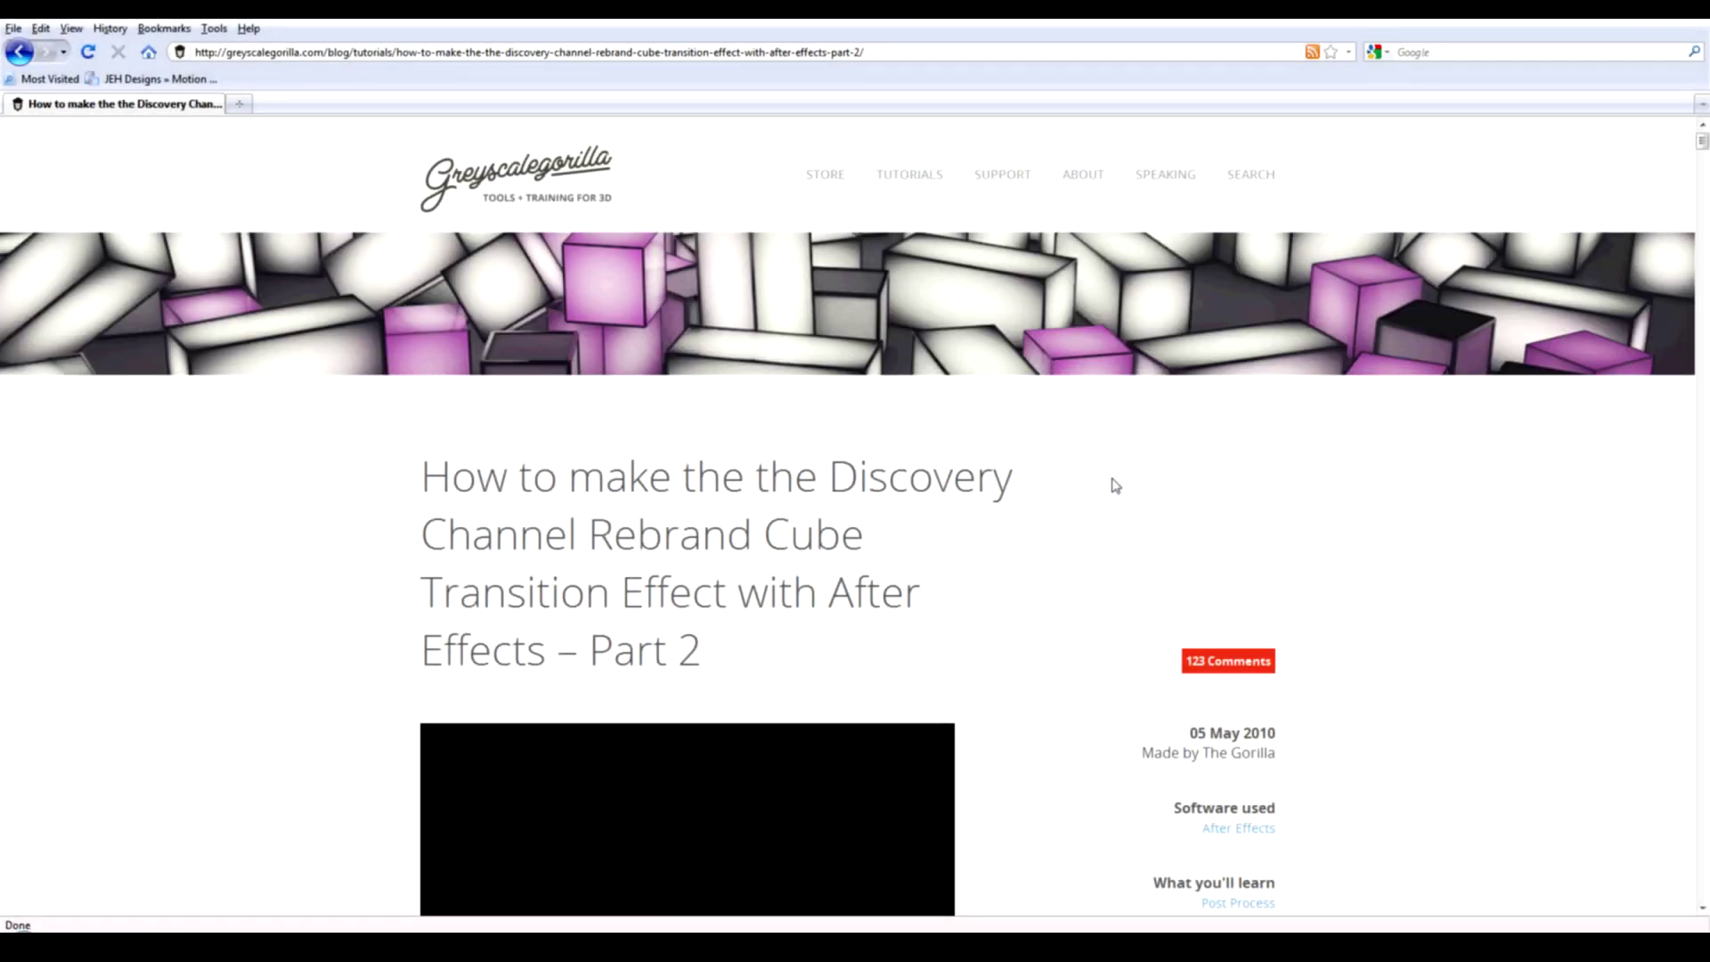
Scroll the Part 2 cube transition article and follow its 'Watch Part 1' link.
{"action": "scroll", "coordinate": [1114, 485], "scroll_direction": "down", "scroll_amount": 6}
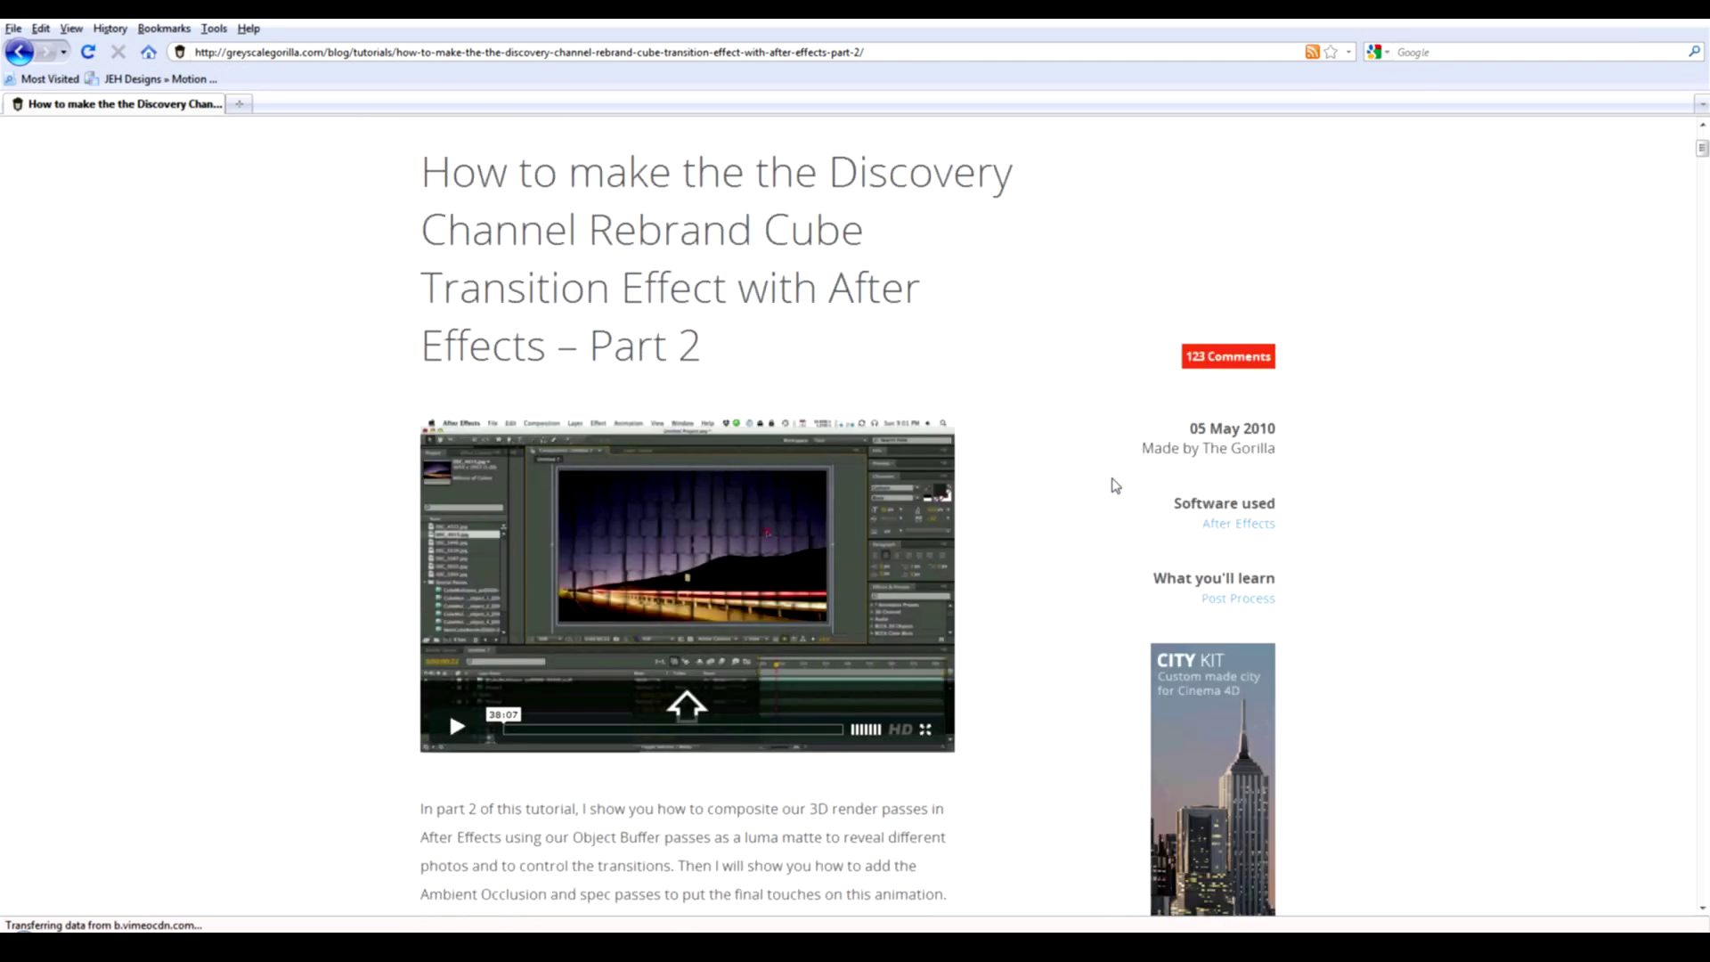
{"action": "scroll", "coordinate": [1115, 485], "scroll_direction": "down", "scroll_amount": 2}
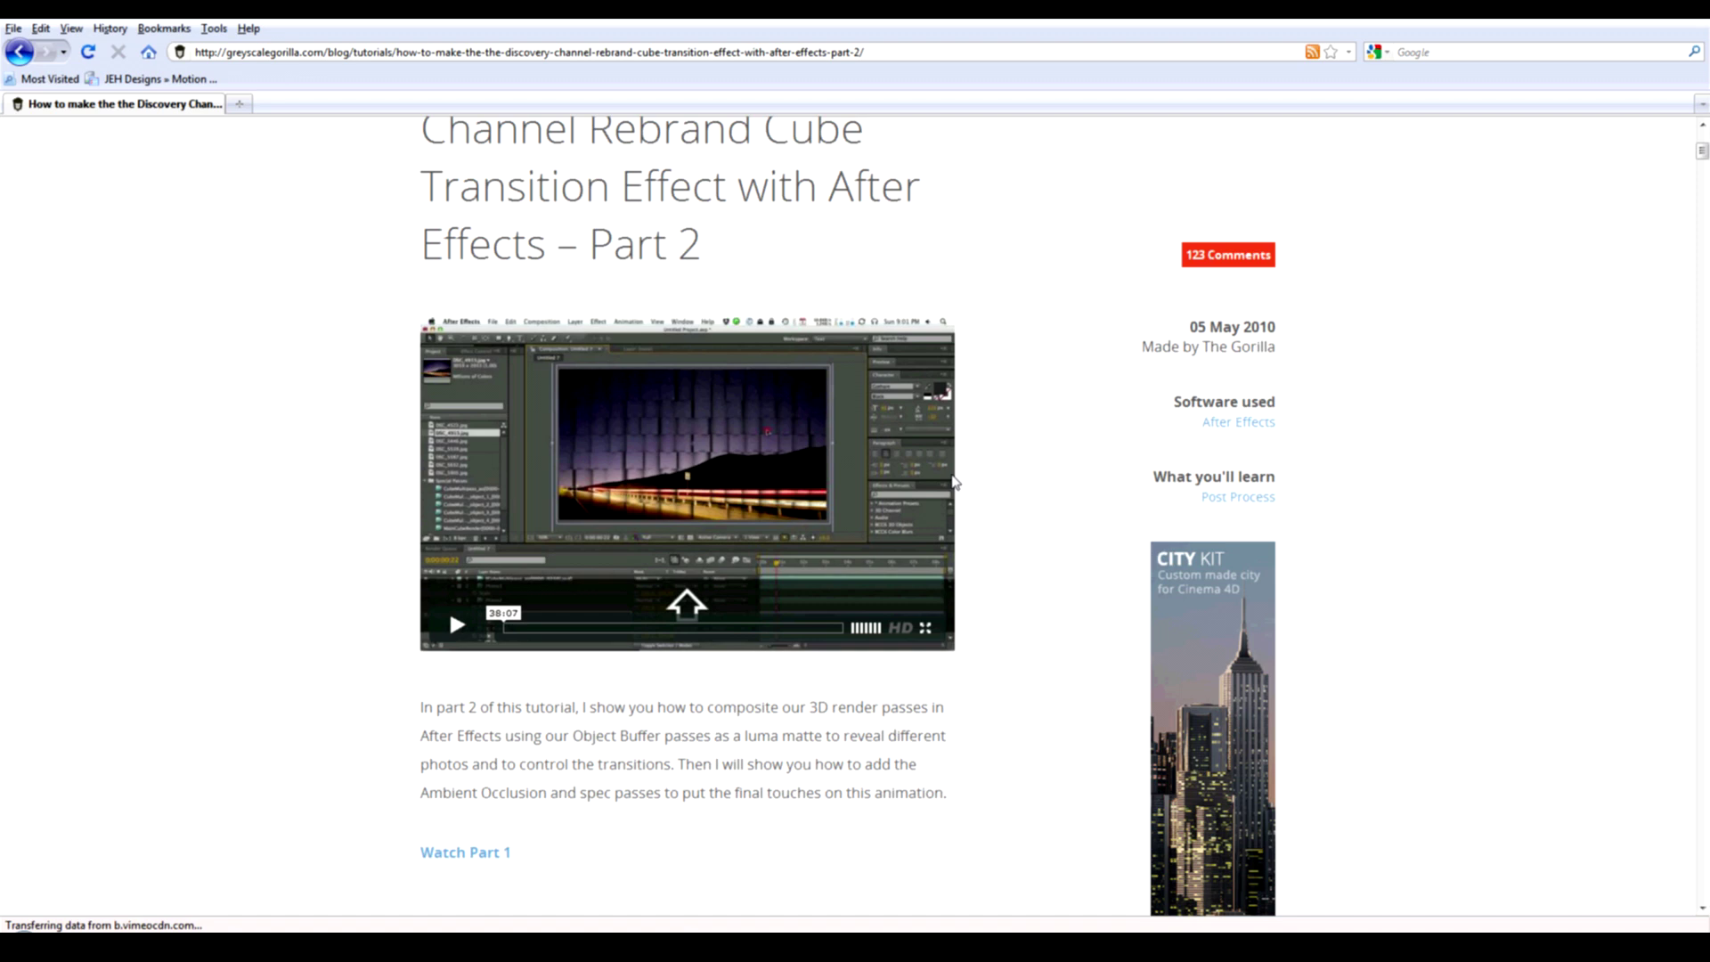
{"action": "scroll", "coordinate": [757, 614], "scroll_direction": "down", "scroll_amount": 4}
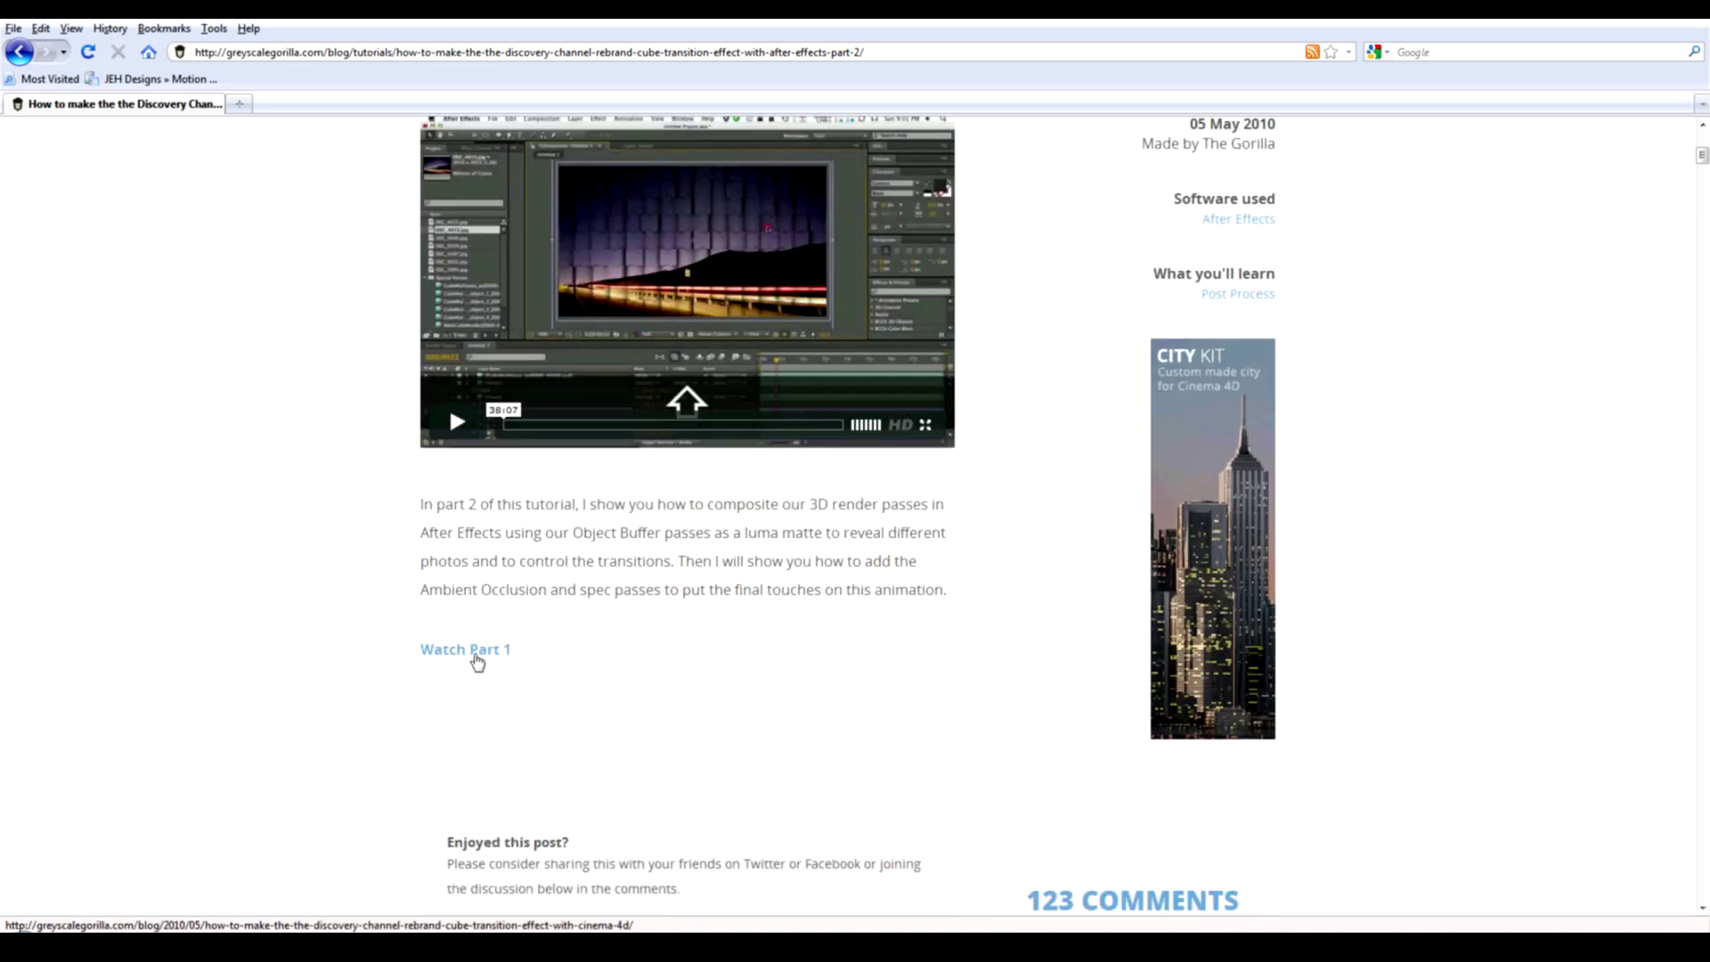
{"action": "left_click", "coordinate": [477, 659]}
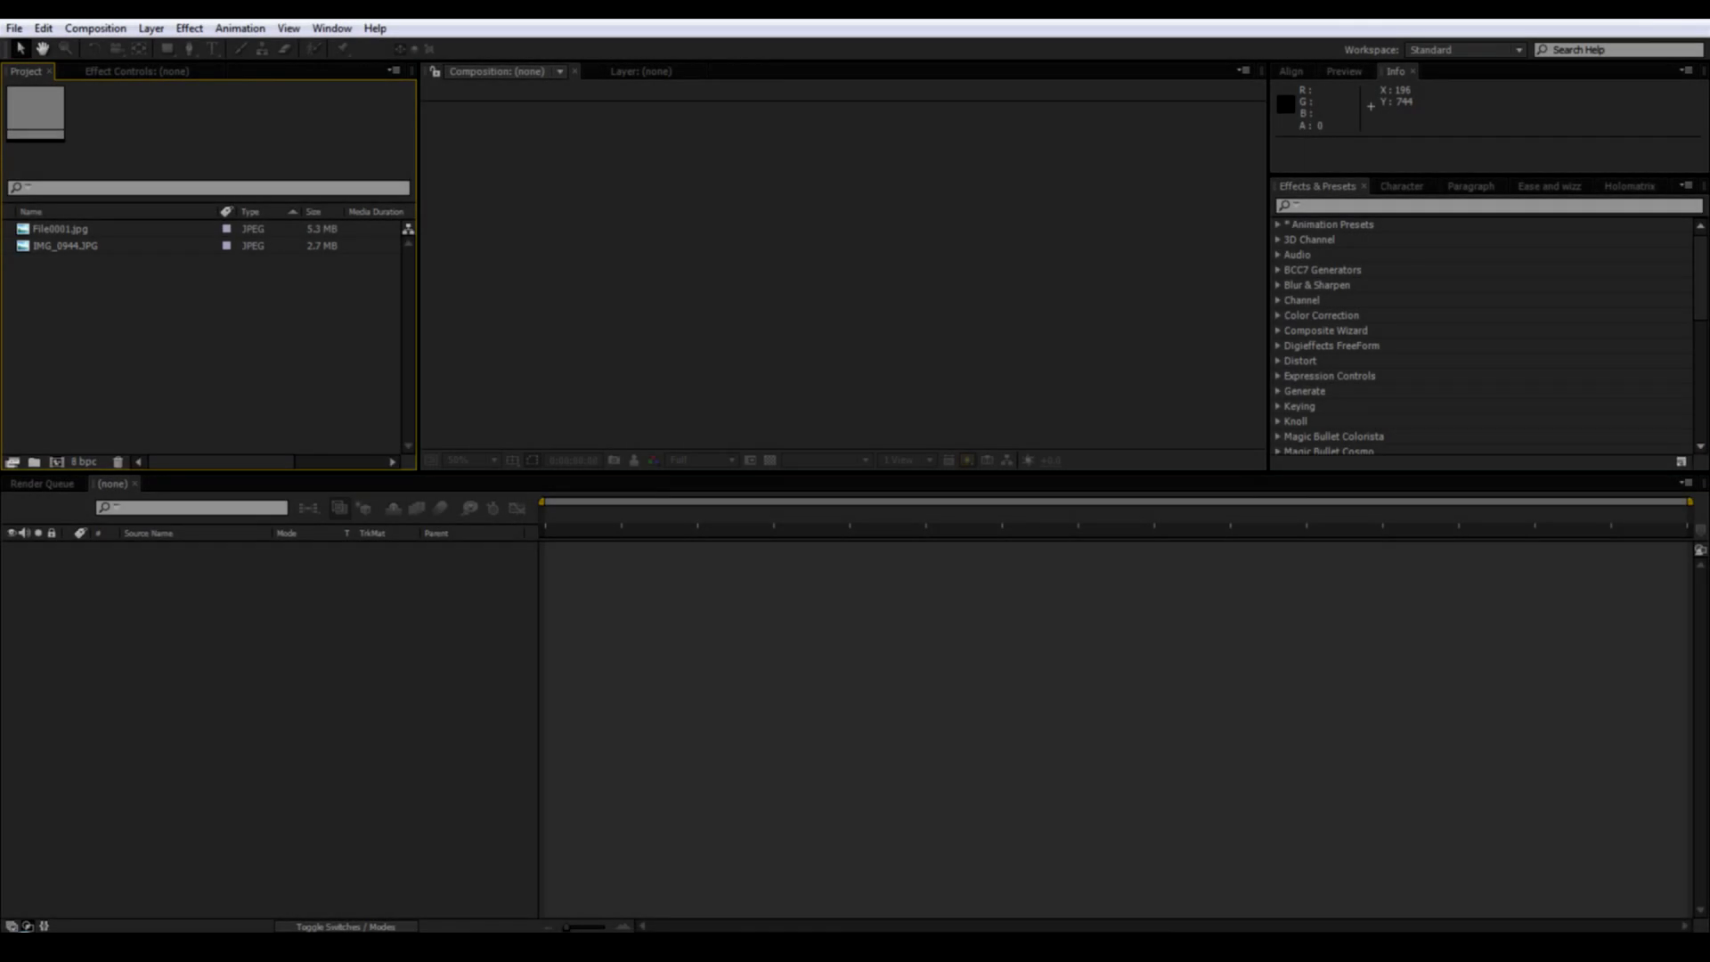
Create a 1280×720 Comp 1 with a black solid, and apply Video Copilot Element to it.
{"action": "left_click", "coordinate": [57, 462]}
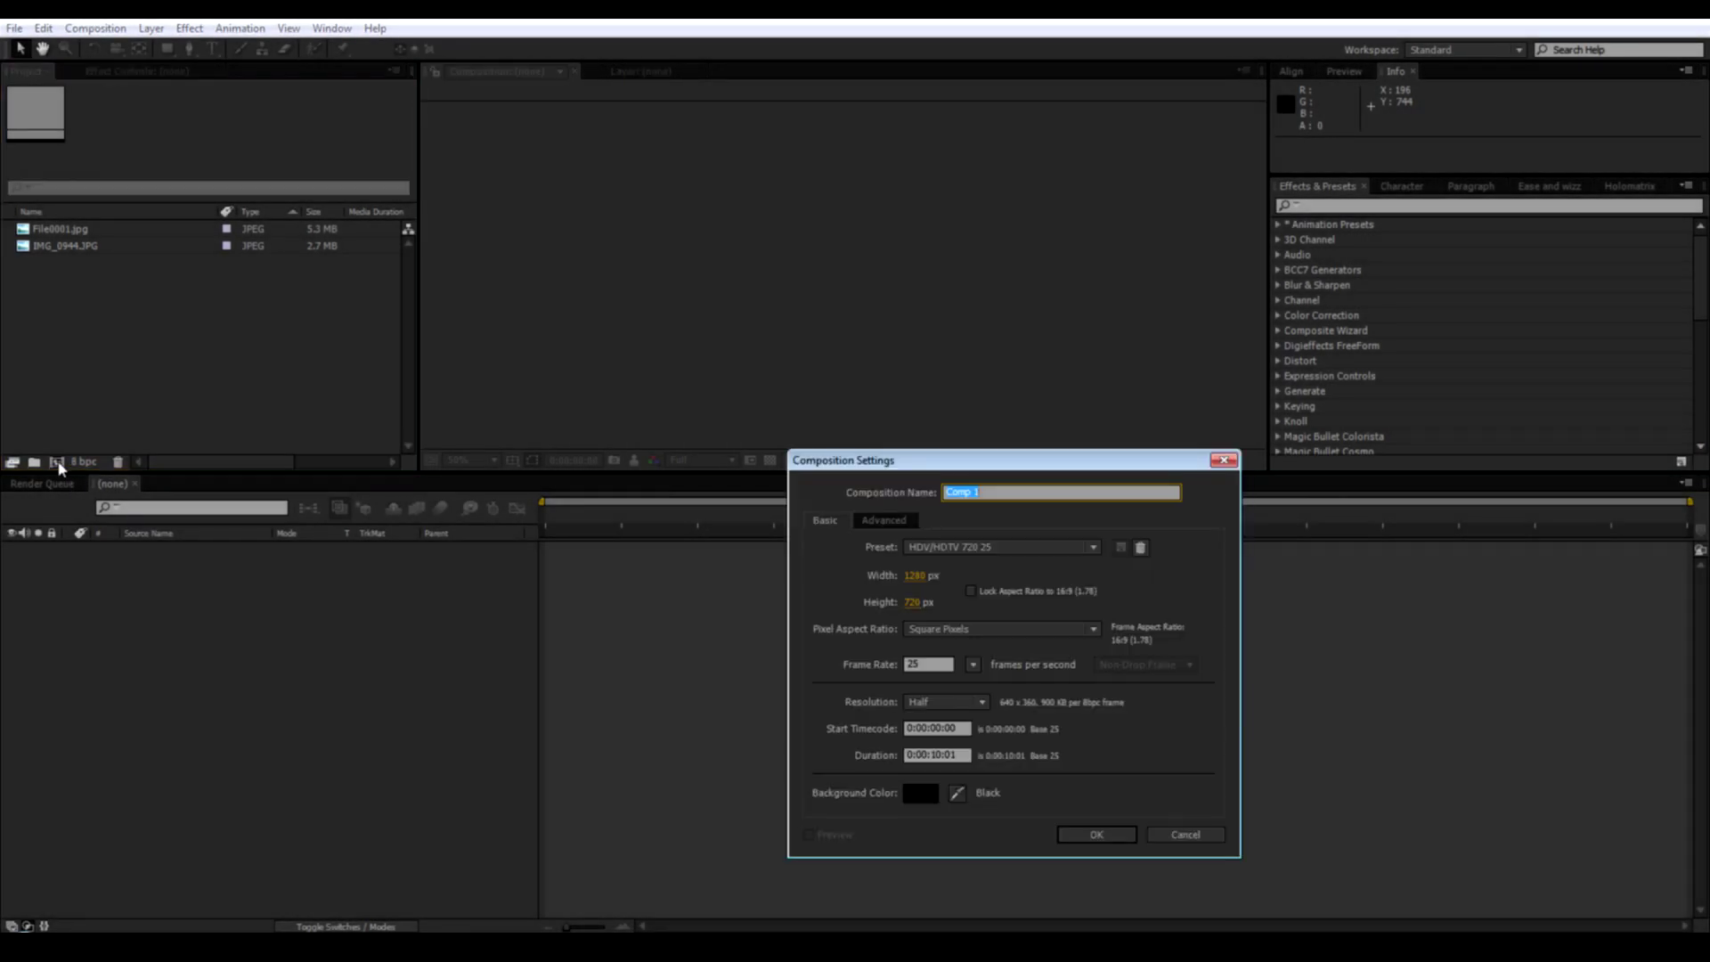
{"action": "left_click", "coordinate": [1095, 833]}
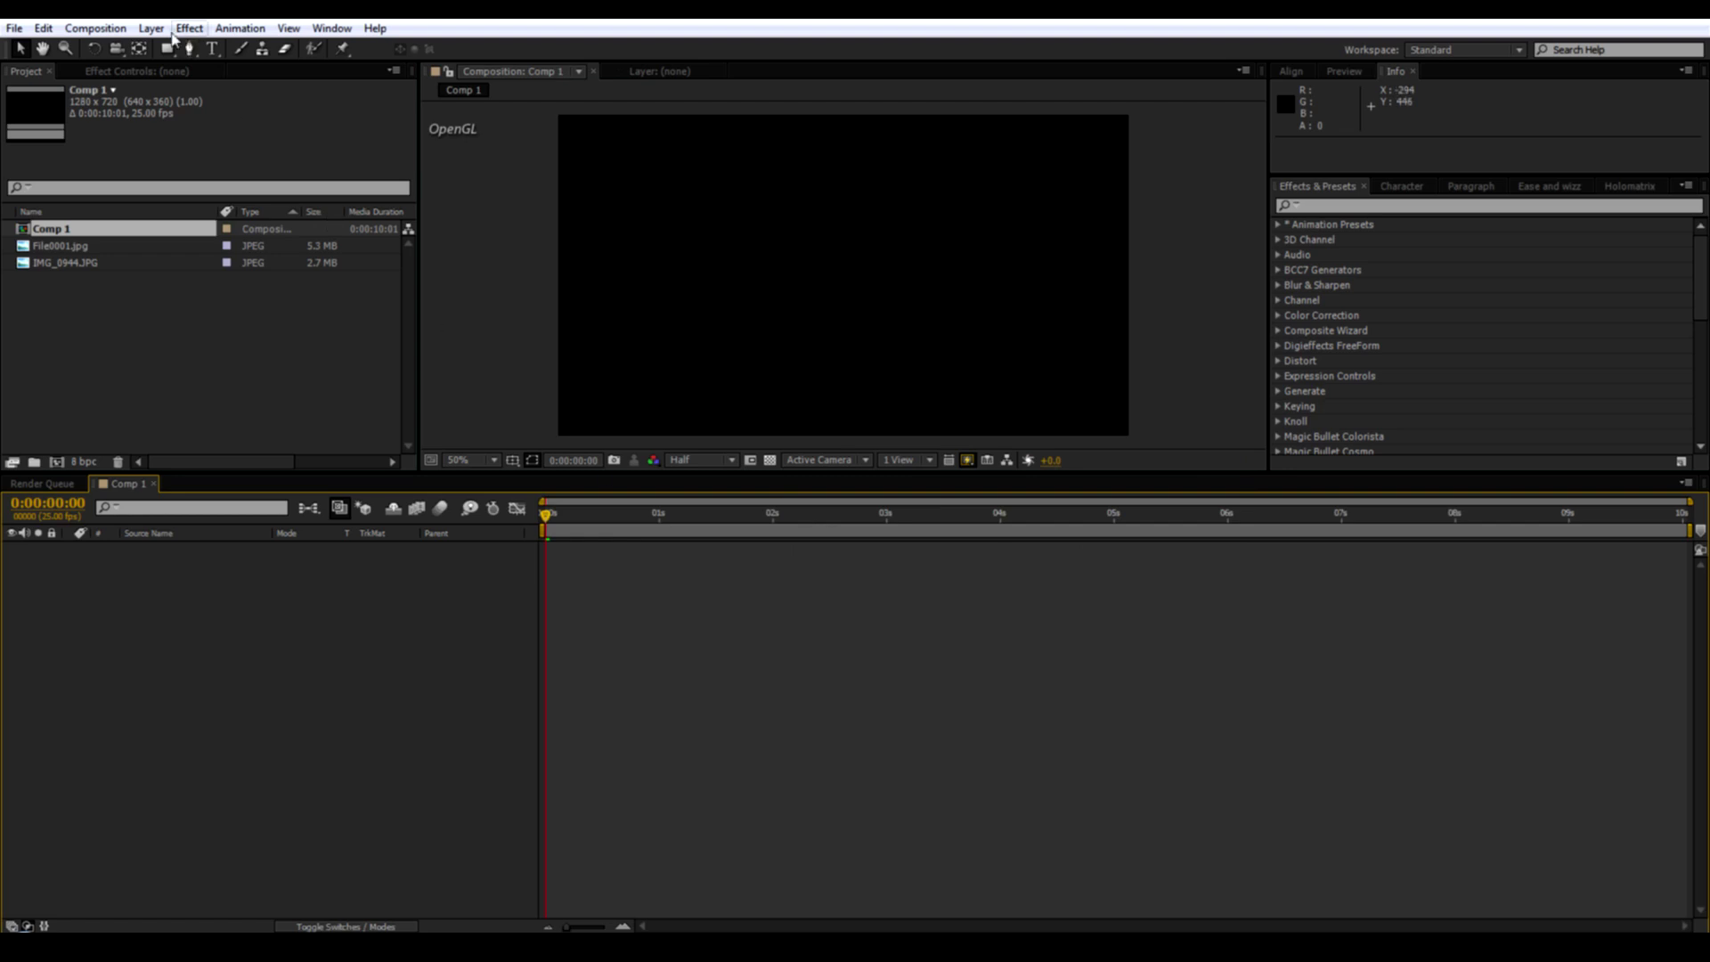
{"action": "left_click", "coordinate": [150, 28]}
{"action": "mouse_move", "coordinate": [169, 49]}
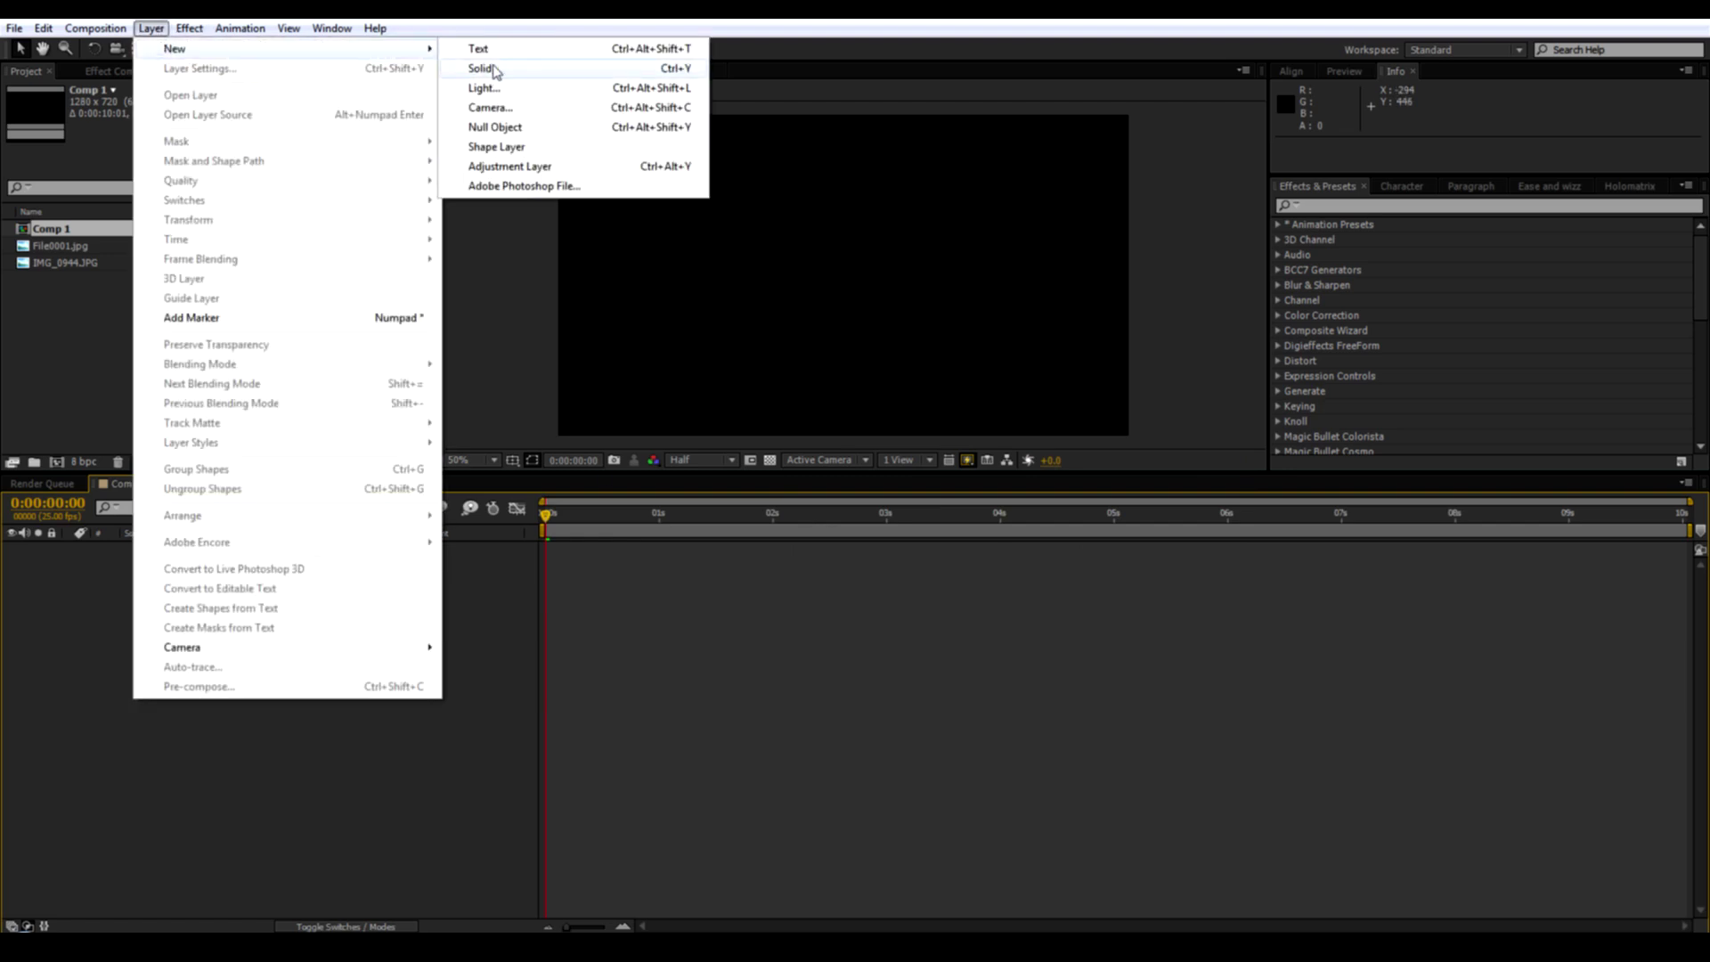
{"action": "left_click", "coordinate": [485, 70]}
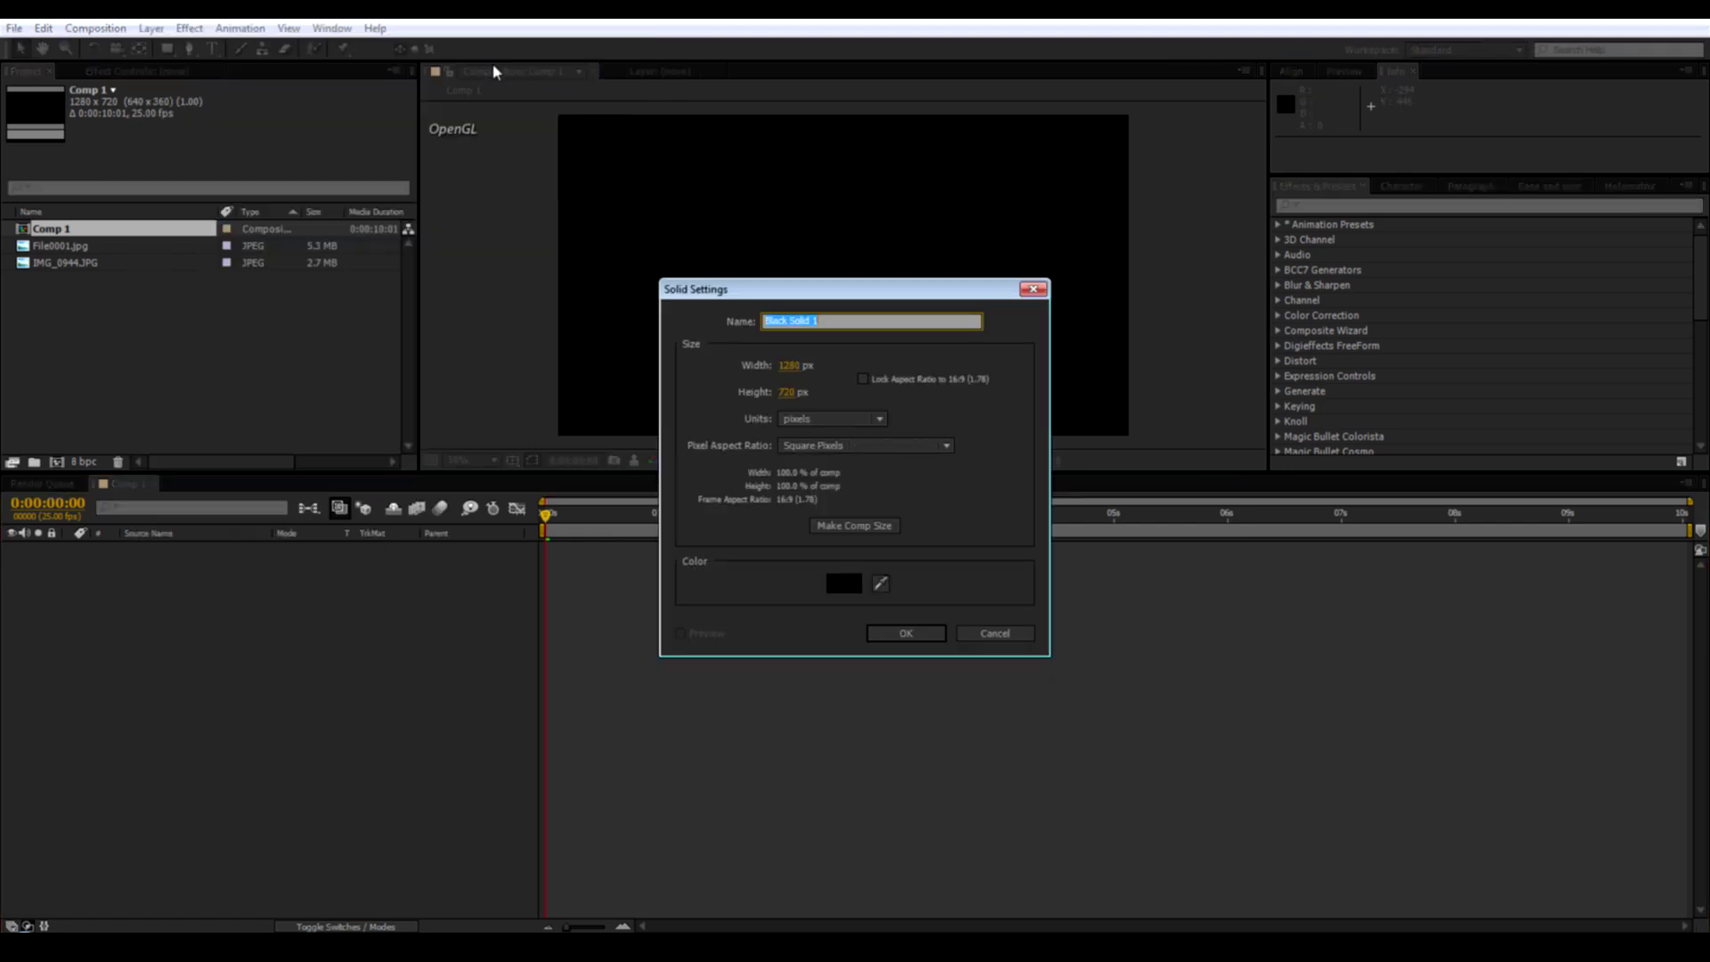
{"action": "left_click", "coordinate": [917, 636]}
{"action": "left_click", "coordinate": [189, 28]}
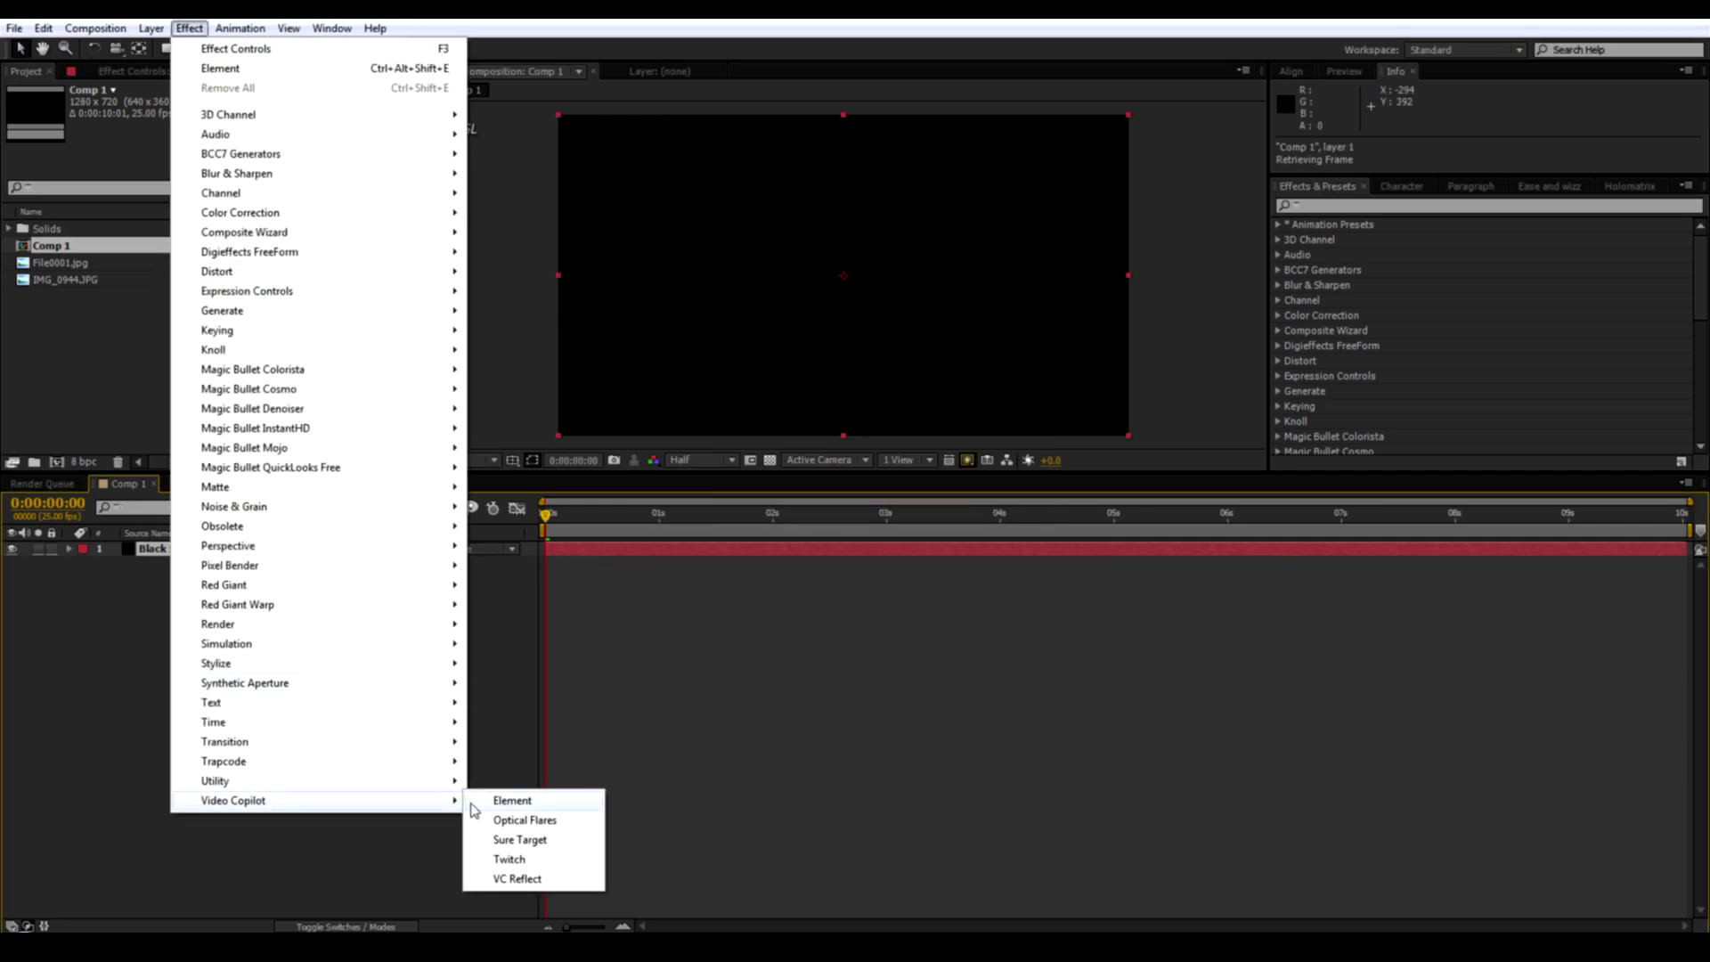
{"action": "left_click", "coordinate": [498, 798]}
Import the cube wall.obj model into Element 3D's Scene Setup.
{"action": "left_click", "coordinate": [104, 155]}
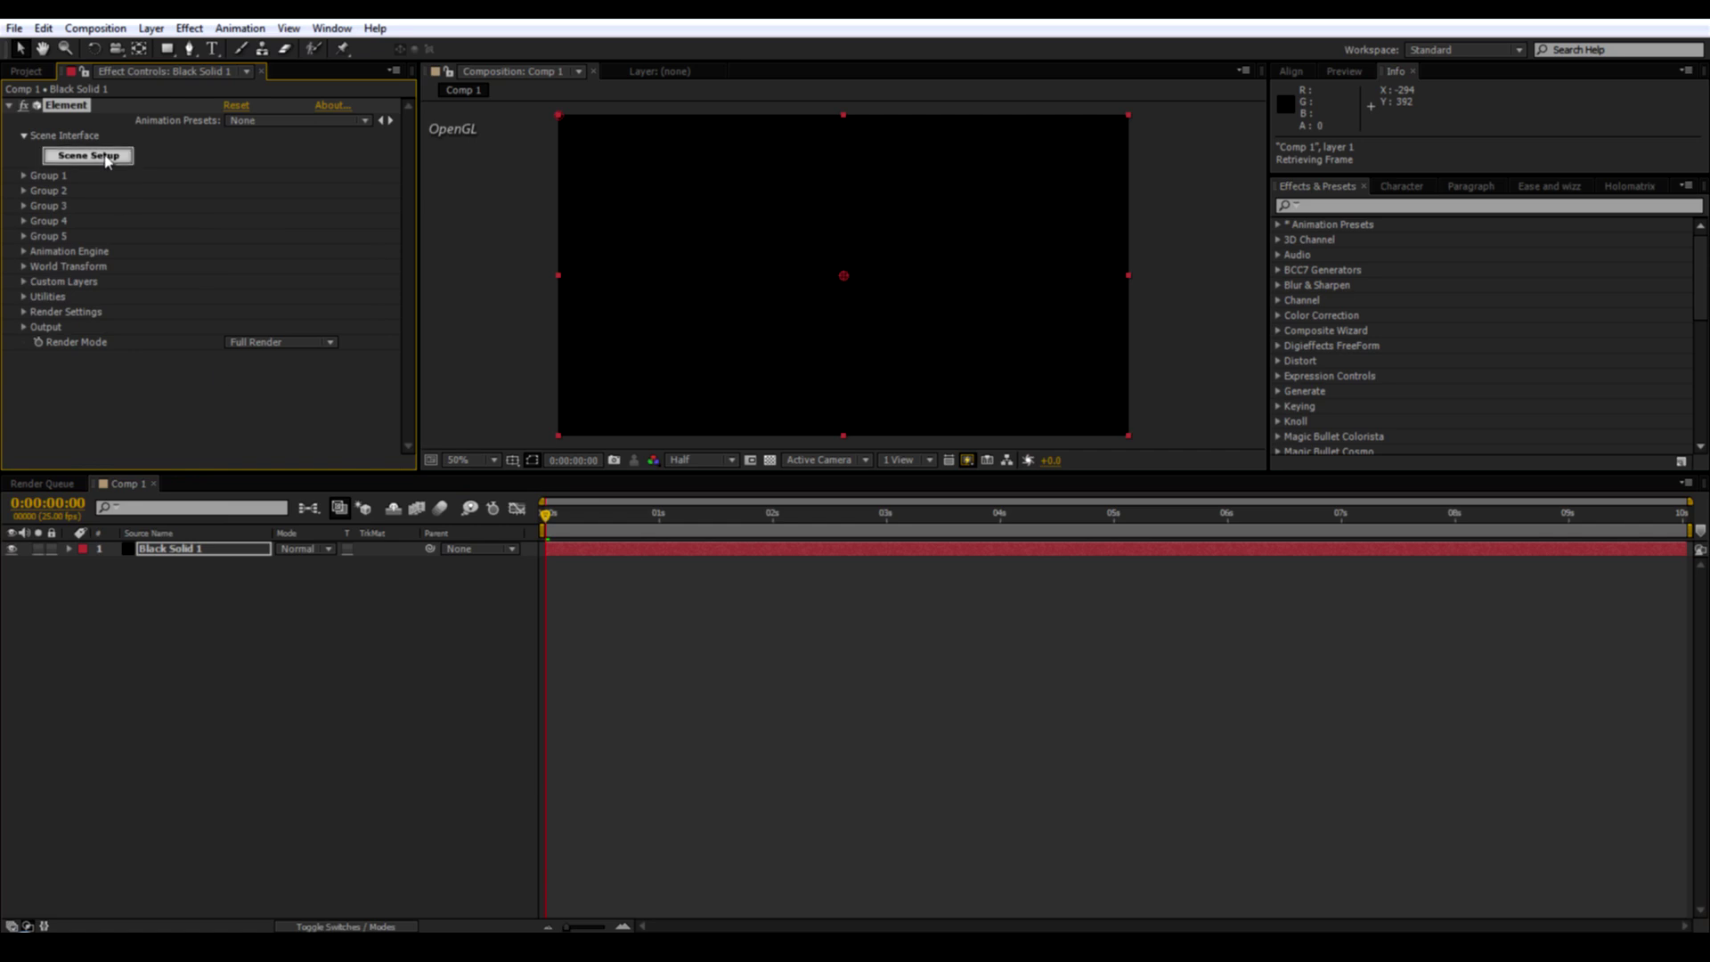
{"action": "left_click", "coordinate": [52, 69]}
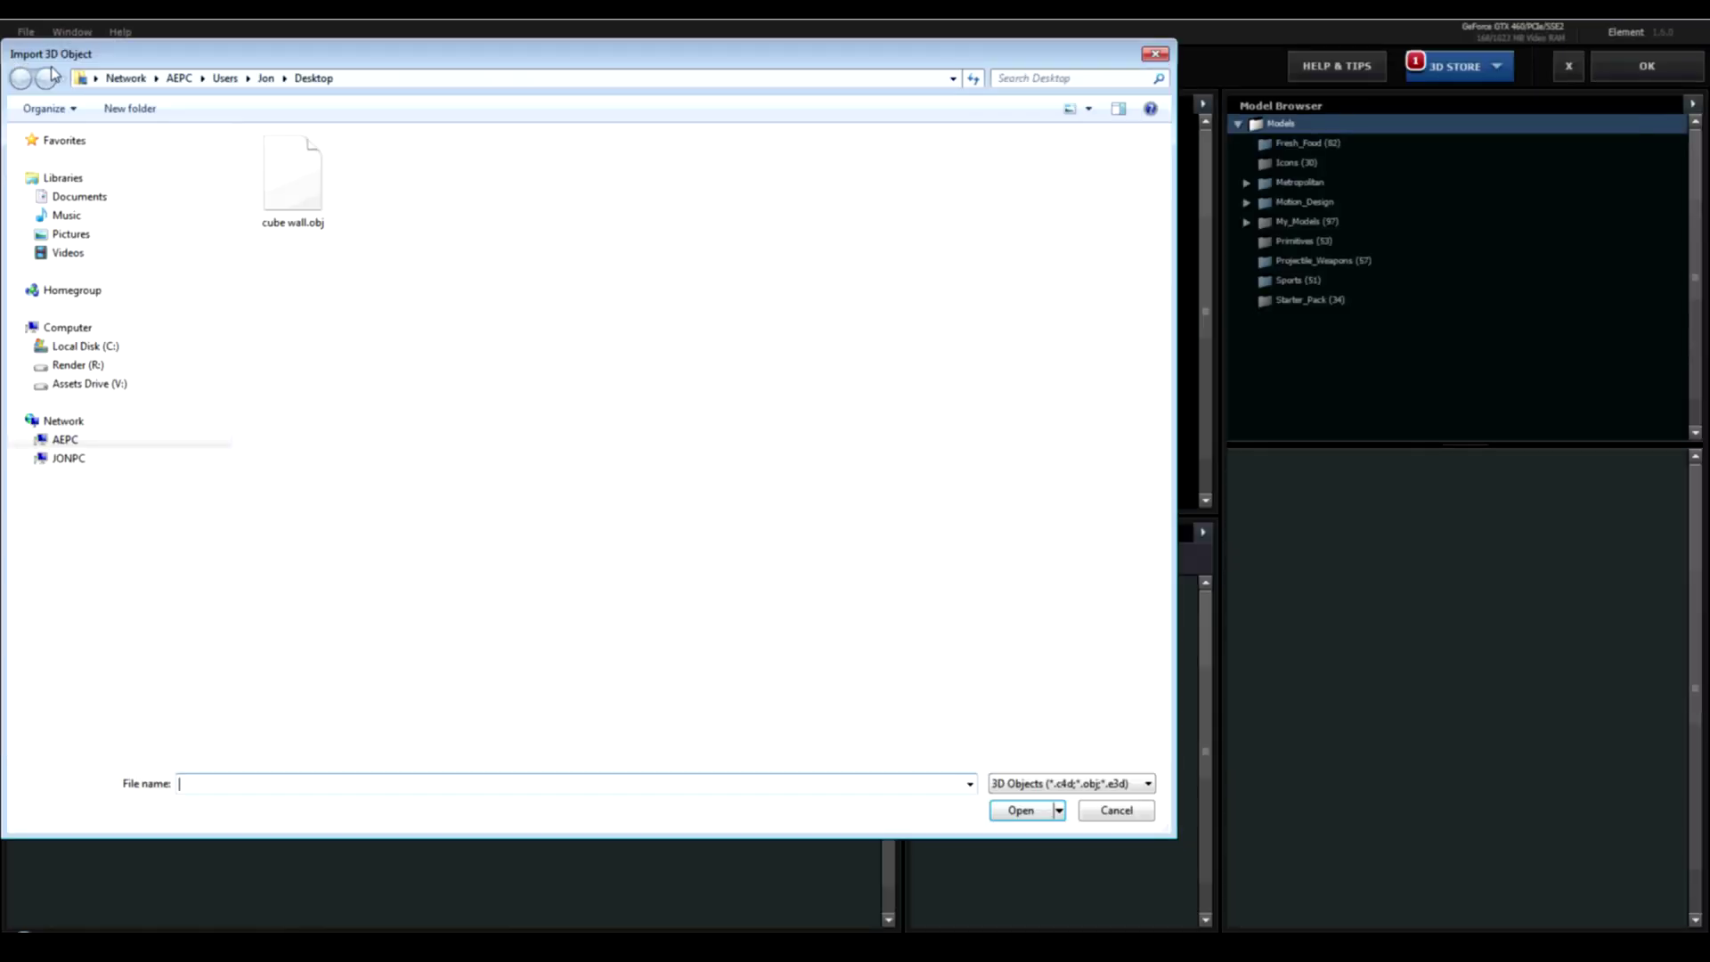
{"action": "left_click", "coordinate": [286, 196]}
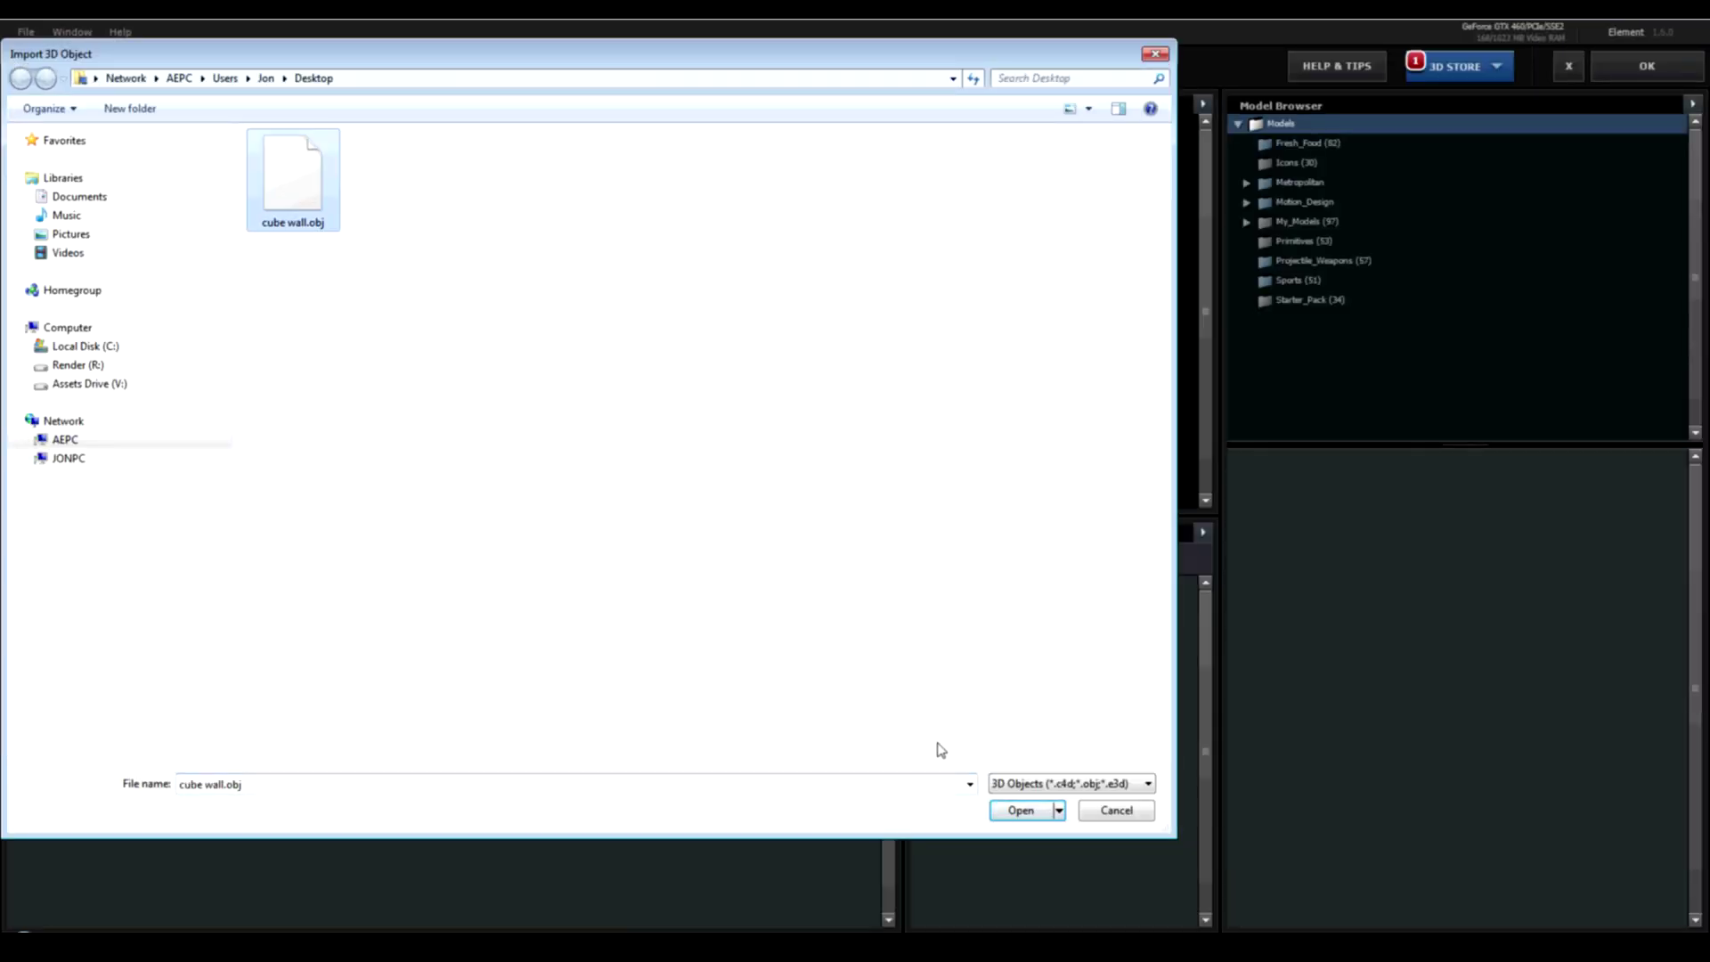
{"action": "left_click", "coordinate": [1015, 810]}
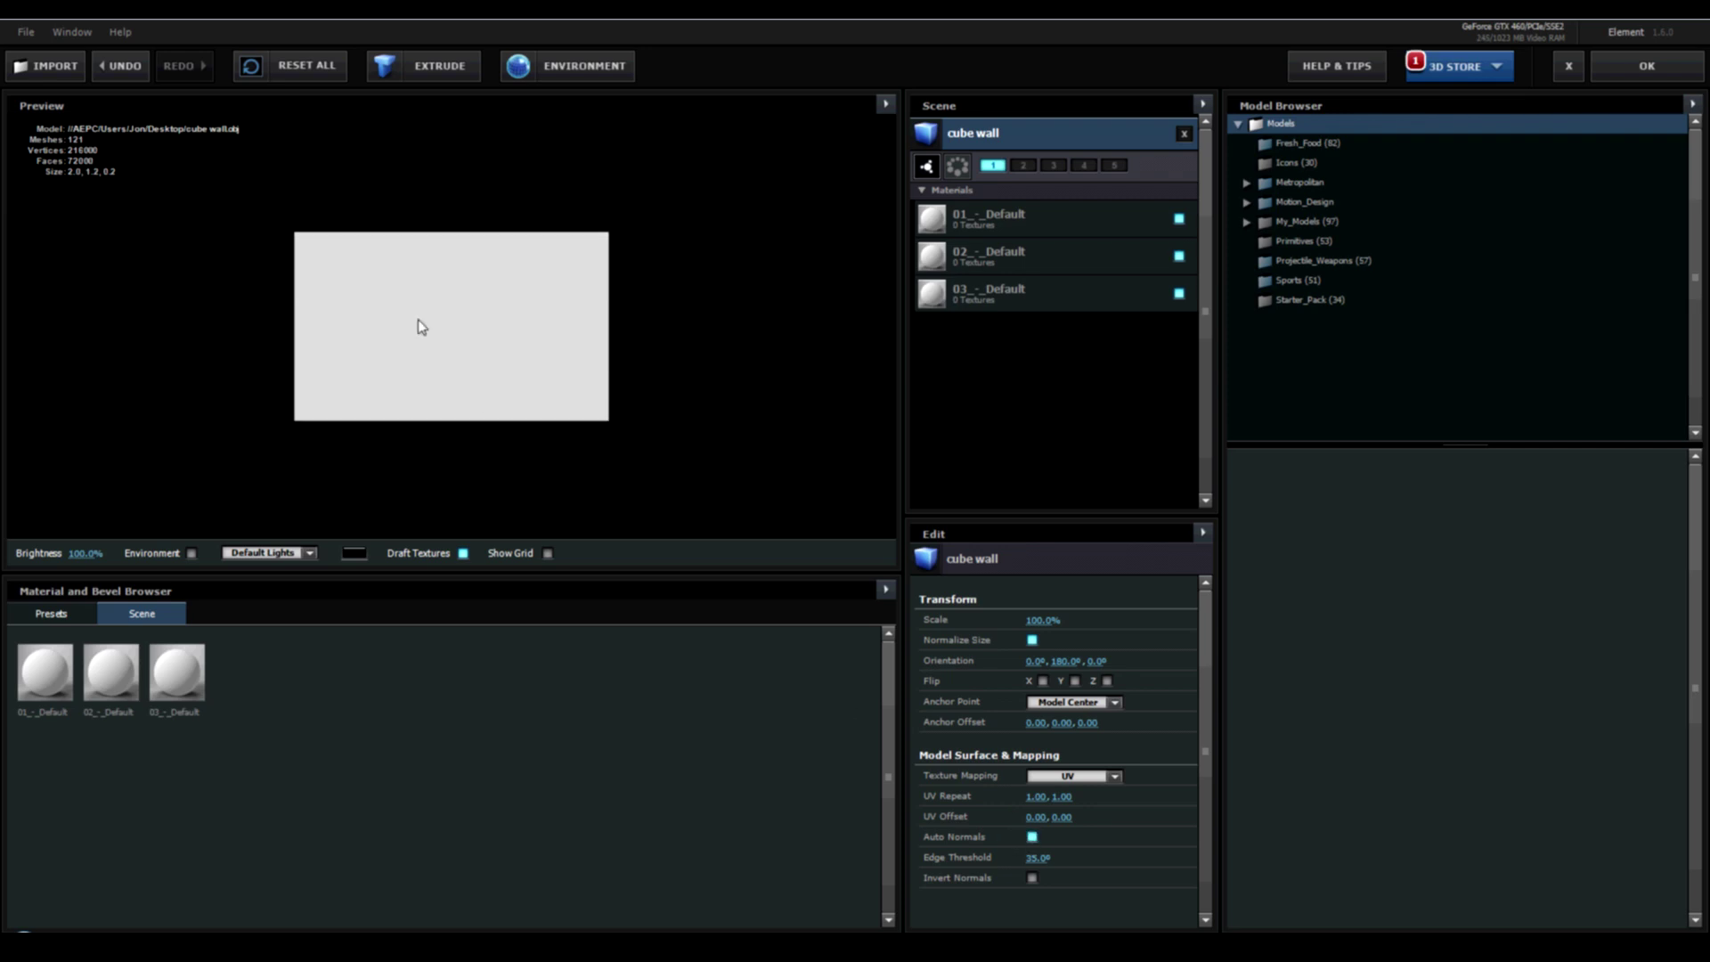
{"action": "left_click_drag", "start_coordinate": [419, 322], "coordinate": [482, 350]}
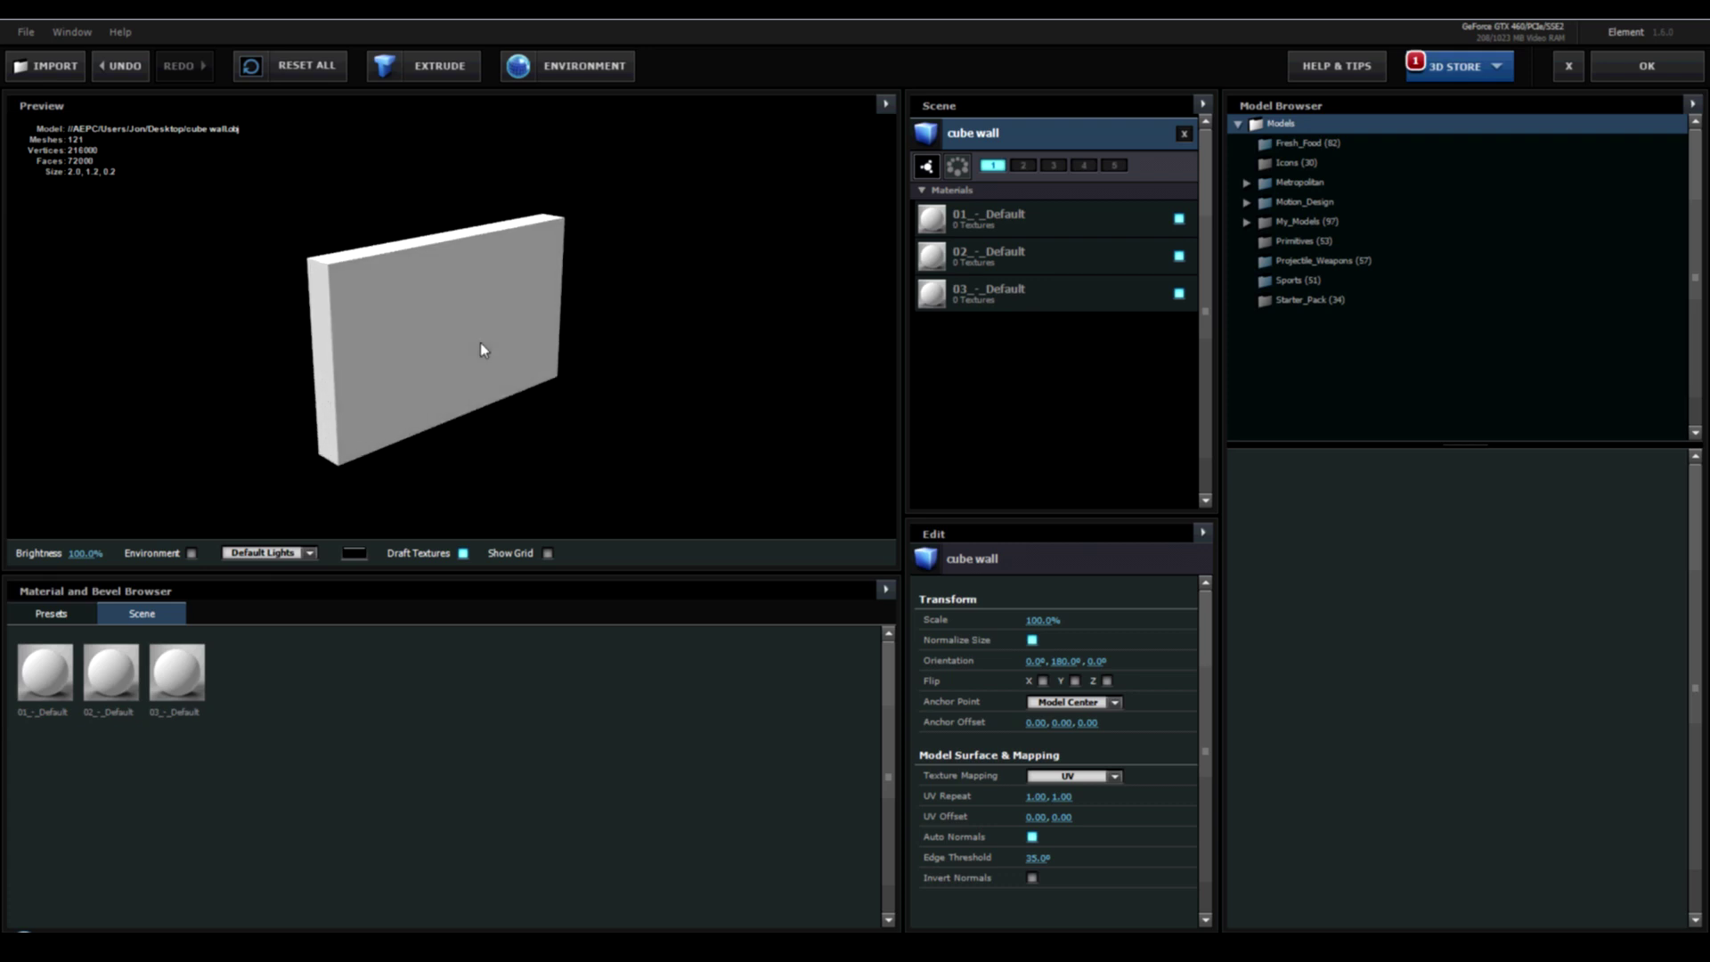
Set the 03_-_Default material's diffuse colour to black and apply the scene.
{"action": "left_click", "coordinate": [1007, 297]}
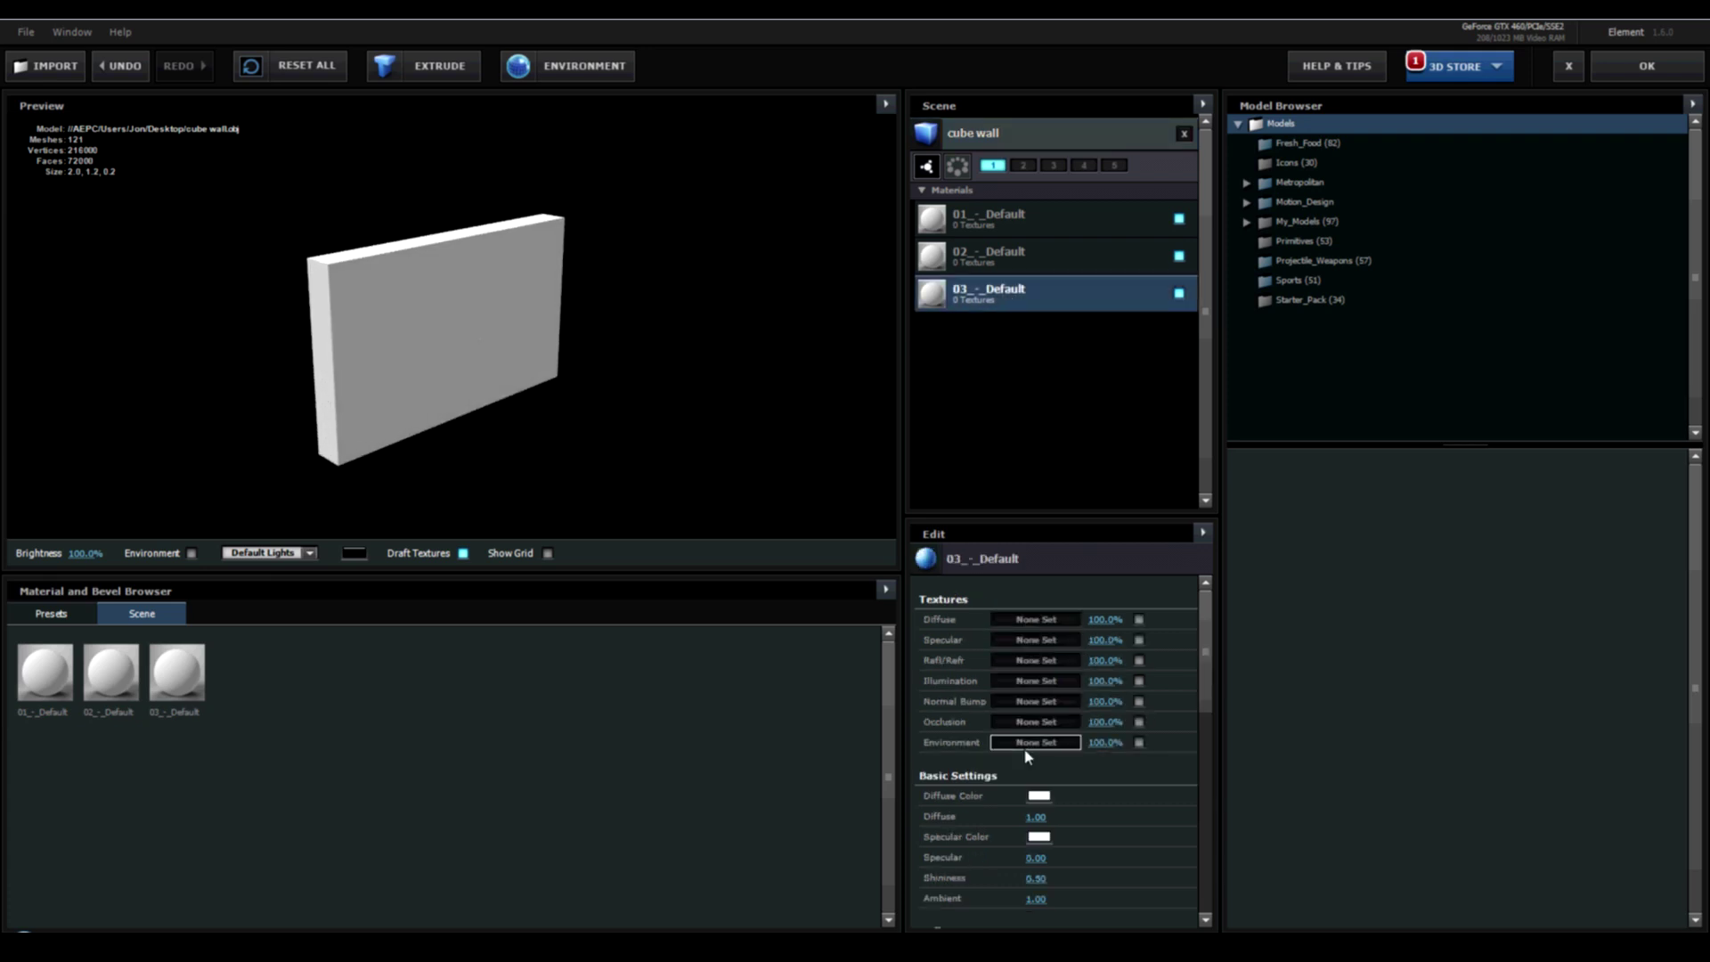
{"action": "left_click", "coordinate": [1038, 797]}
{"action": "left_click", "coordinate": [878, 925]}
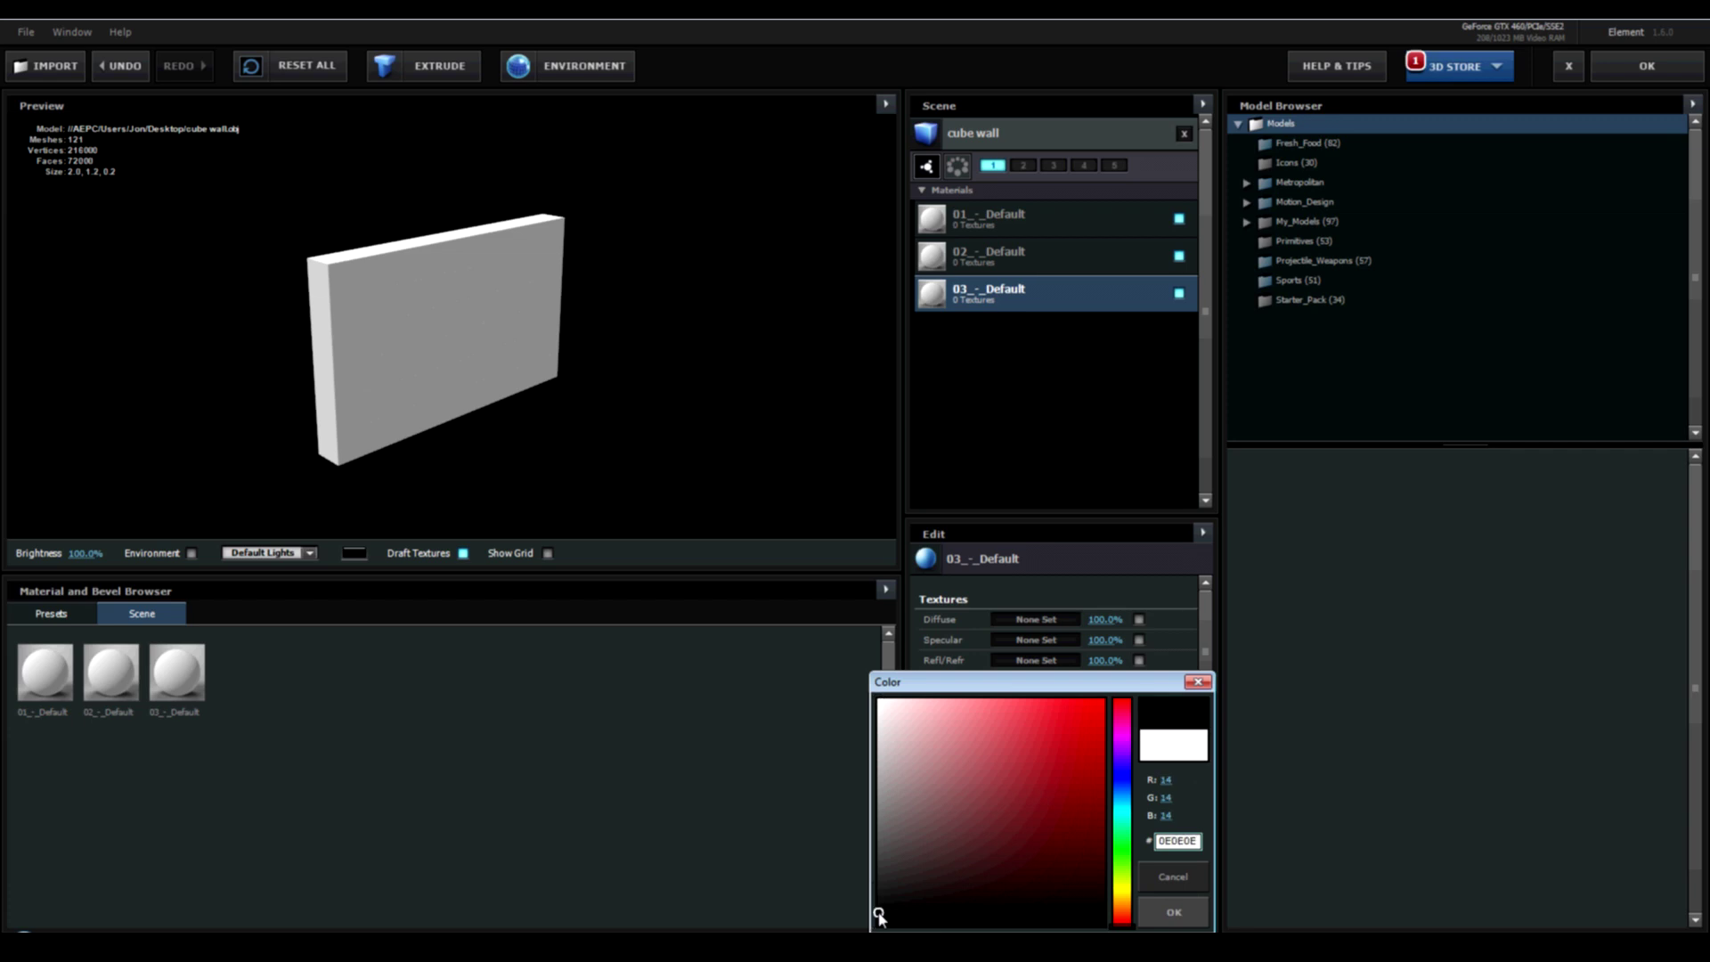
{"action": "left_click", "coordinate": [1180, 915]}
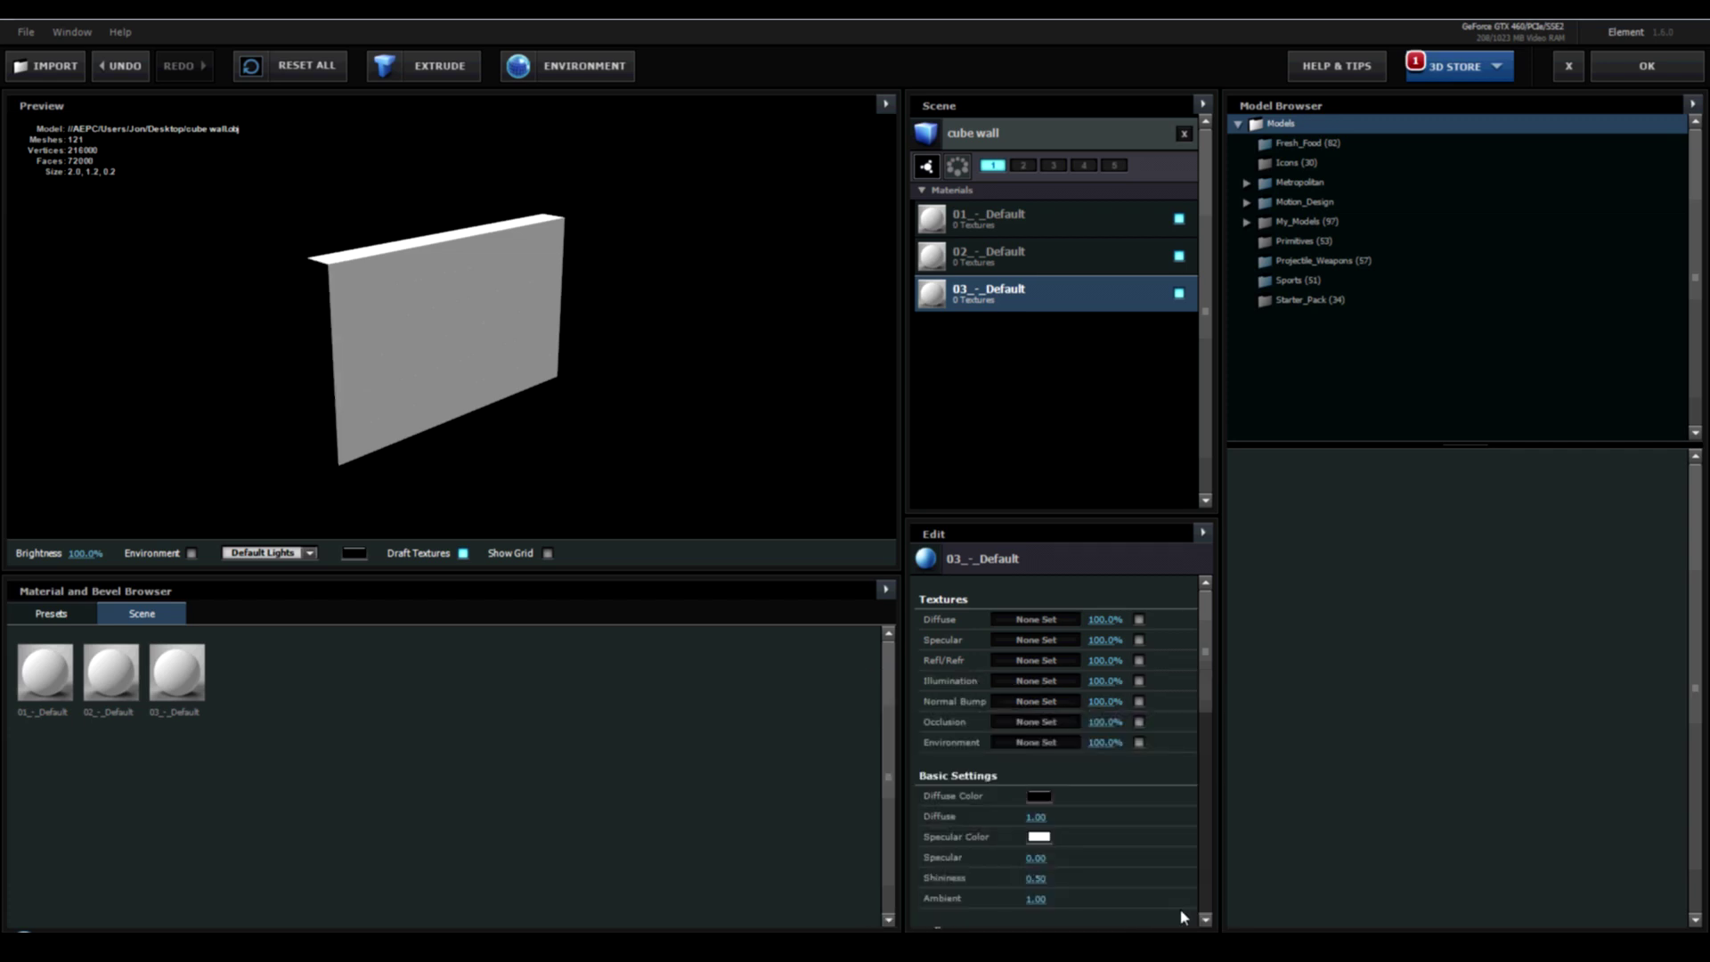
{"action": "left_click", "coordinate": [1632, 75]}
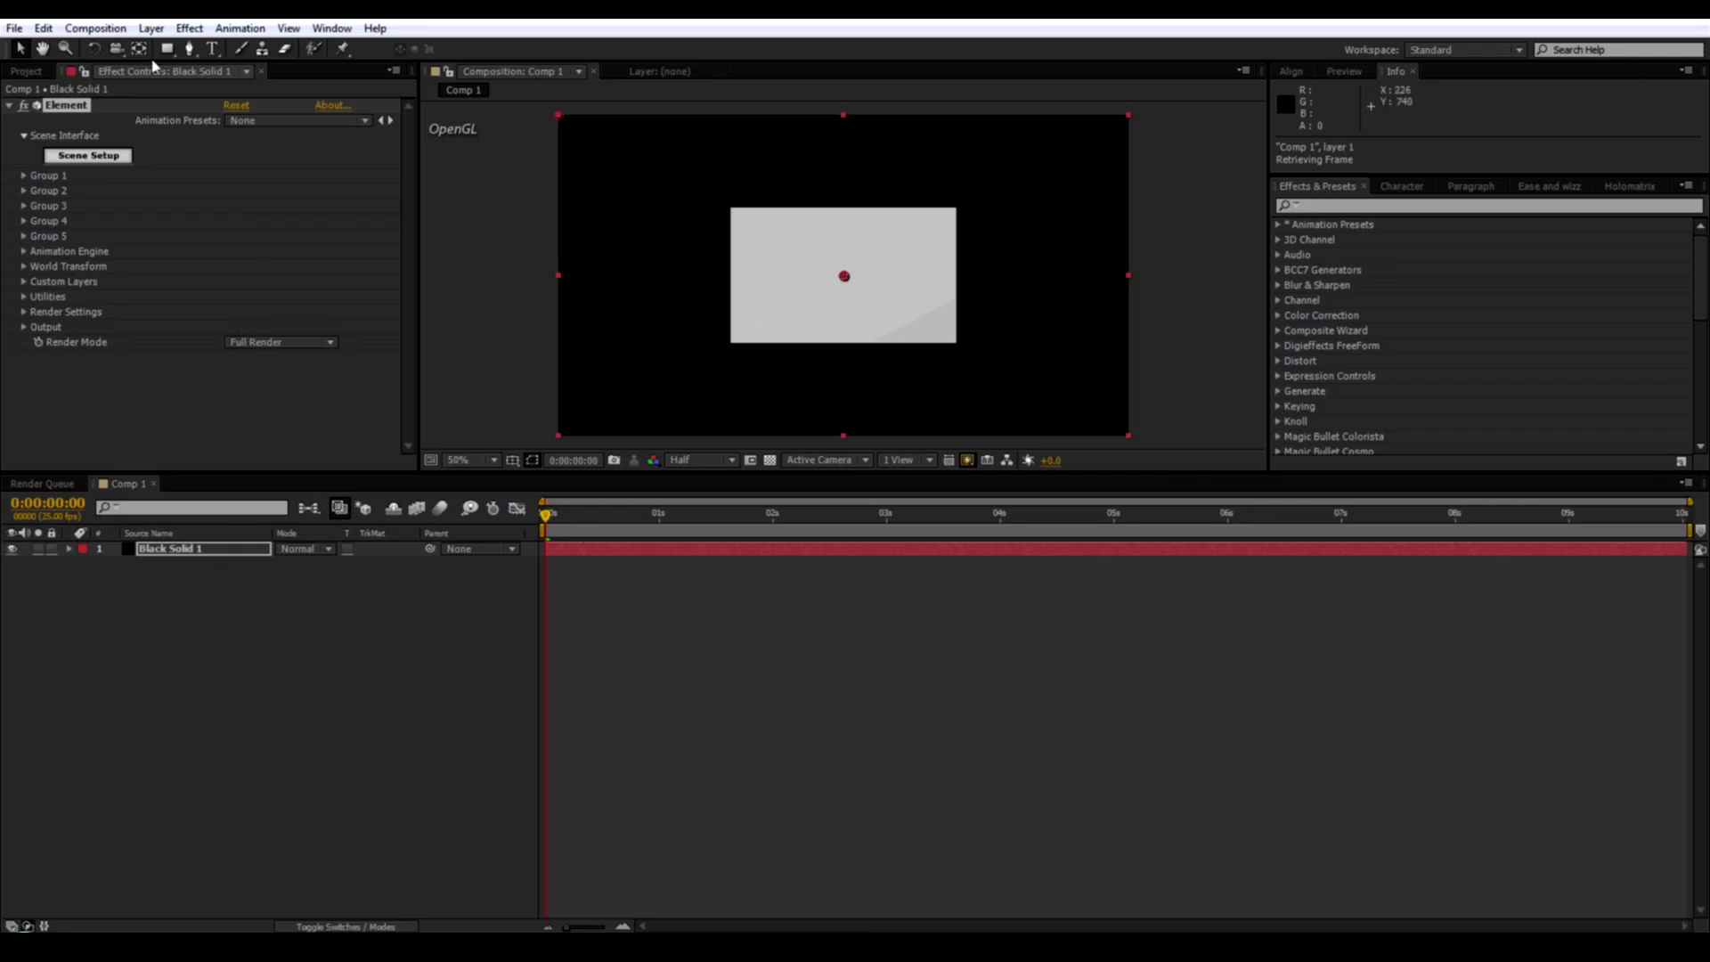
Add a 35mm camera and dolly it in until the wall fills the frame.
{"action": "left_click", "coordinate": [151, 28]}
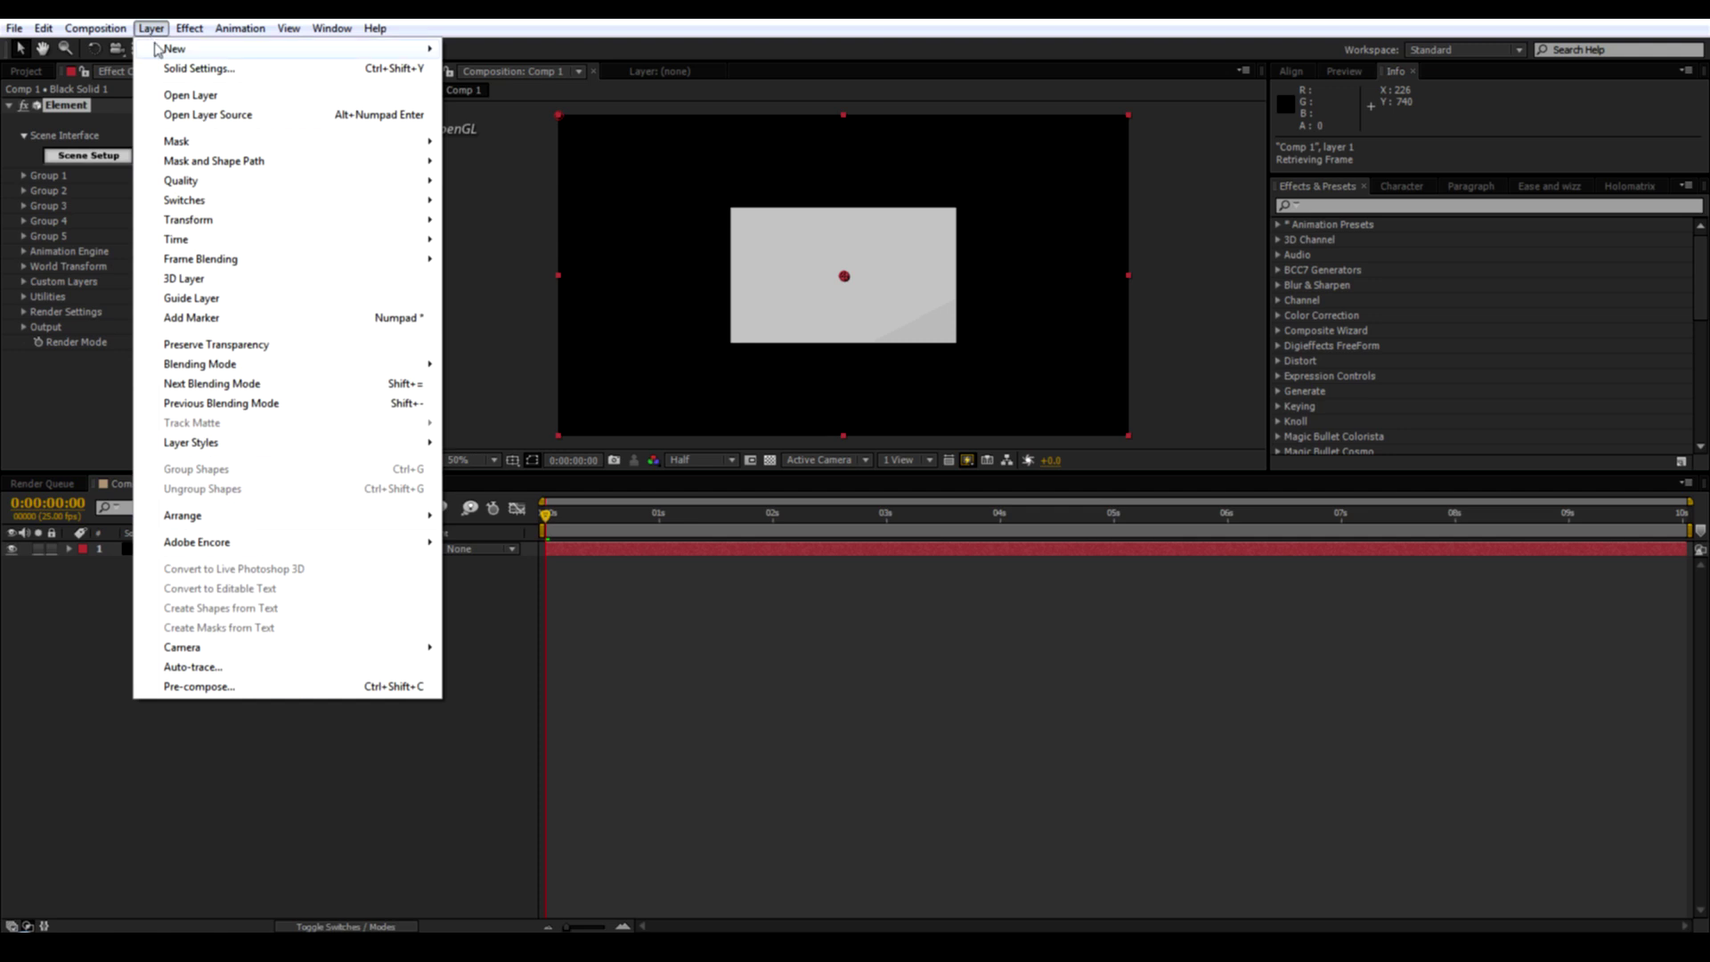
{"action": "mouse_move", "coordinate": [159, 49]}
{"action": "left_click", "coordinate": [497, 108]}
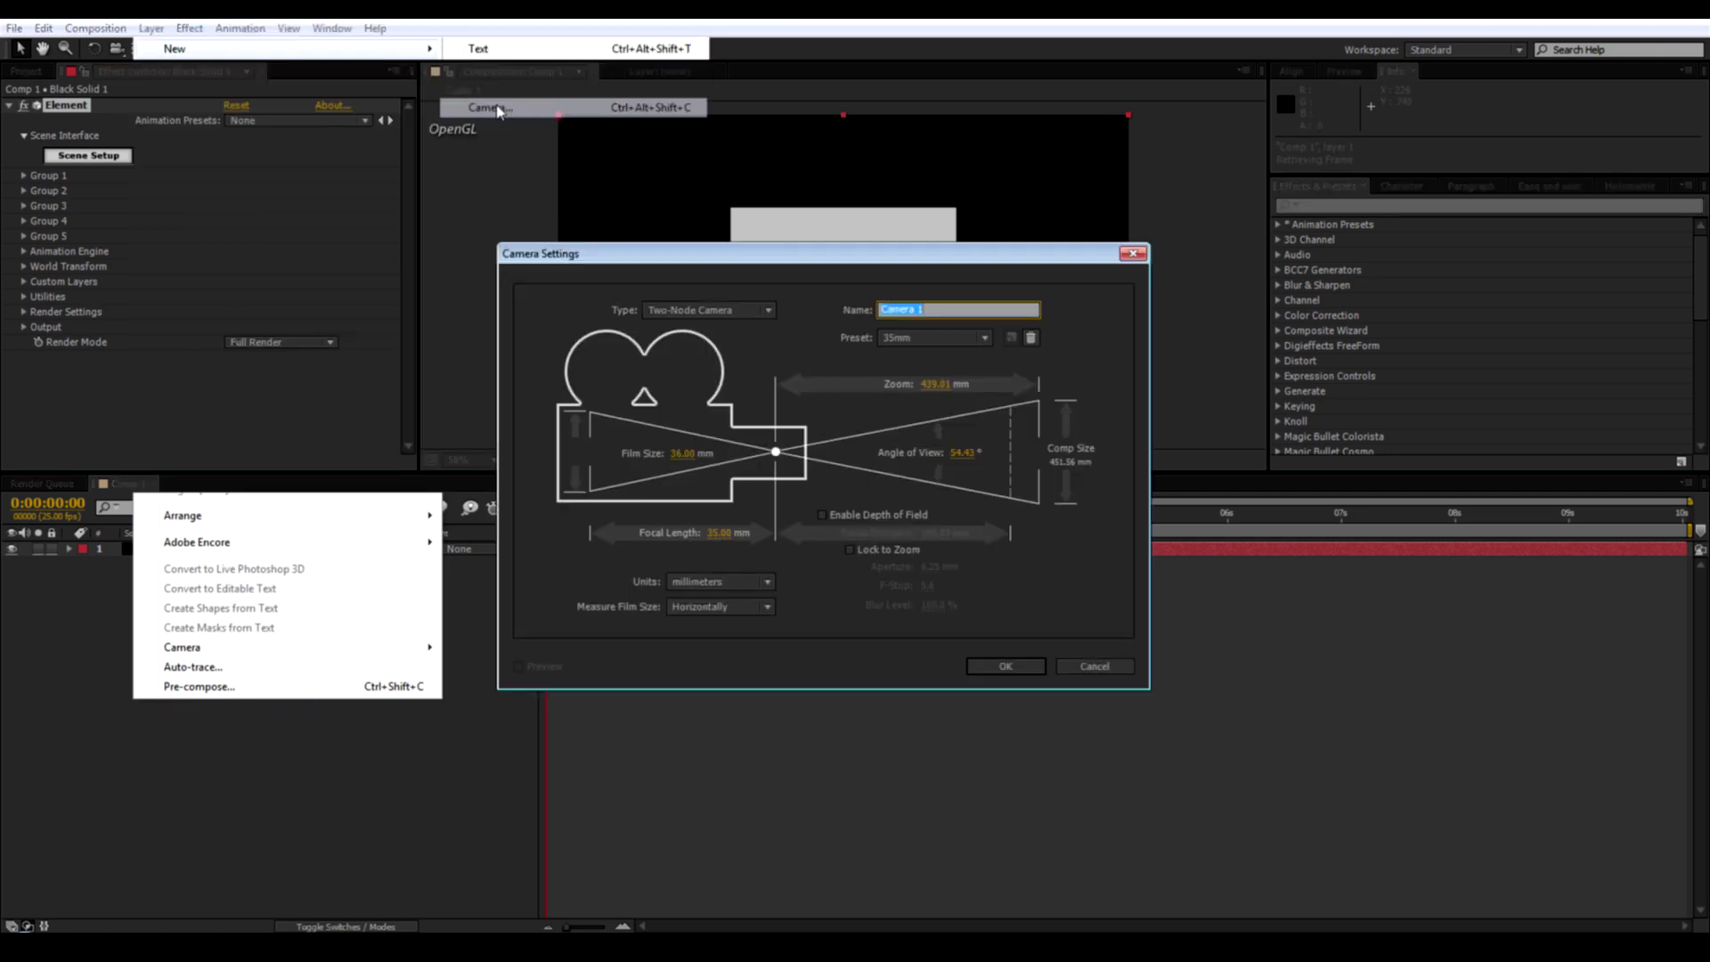
{"action": "left_click", "coordinate": [1009, 665]}
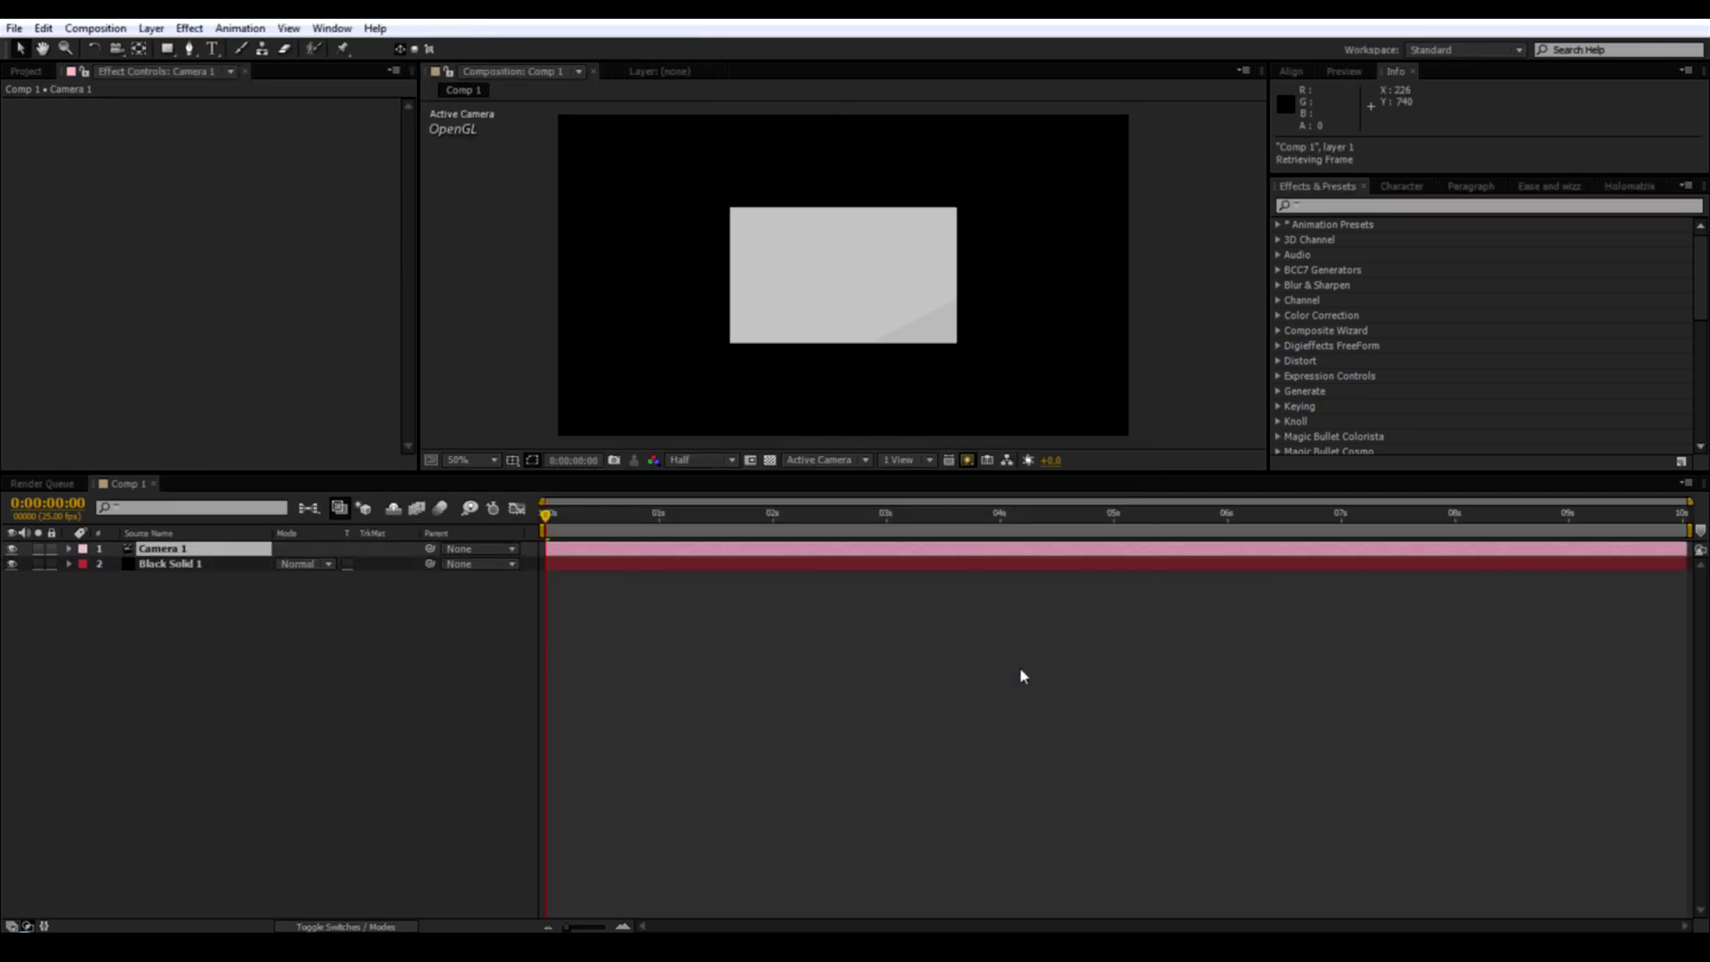
{"action": "left_click", "coordinate": [116, 49]}
{"action": "left_click", "coordinate": [156, 106]}
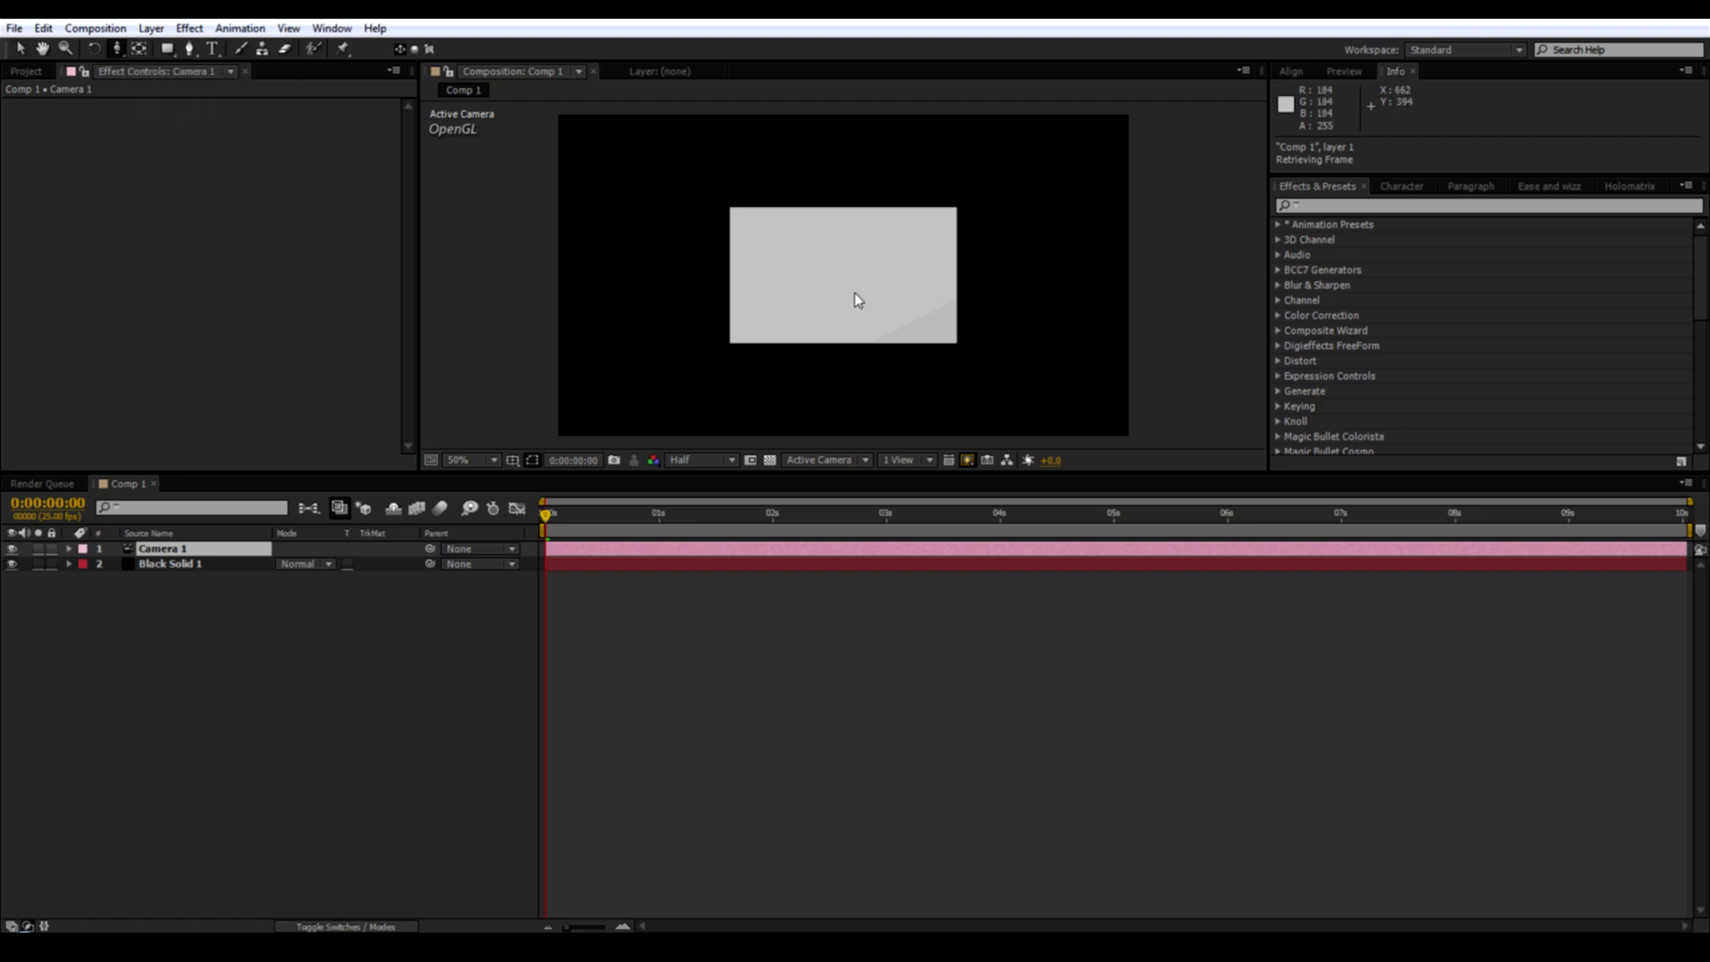
{"action": "left_click_drag", "start_coordinate": [858, 306], "coordinate": [862, 144]}
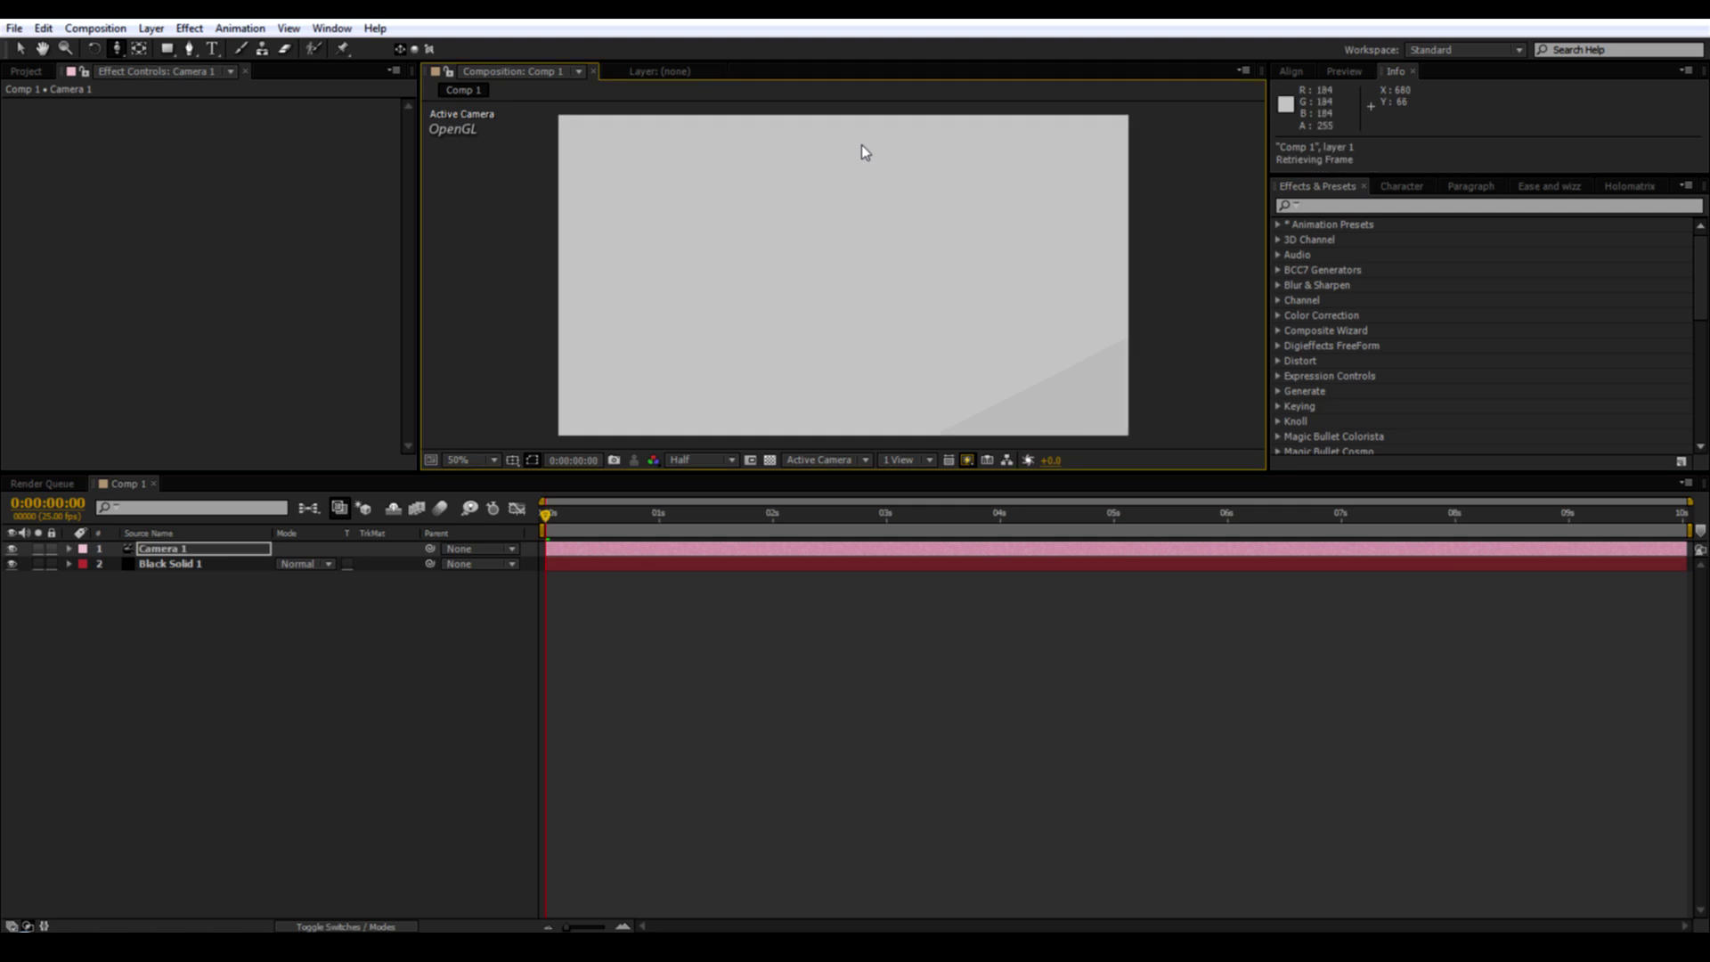
{"action": "left_click", "coordinate": [19, 48]}
Assign the cube wall to group 2 in Element's Scene Setup.
{"action": "left_click", "coordinate": [171, 565]}
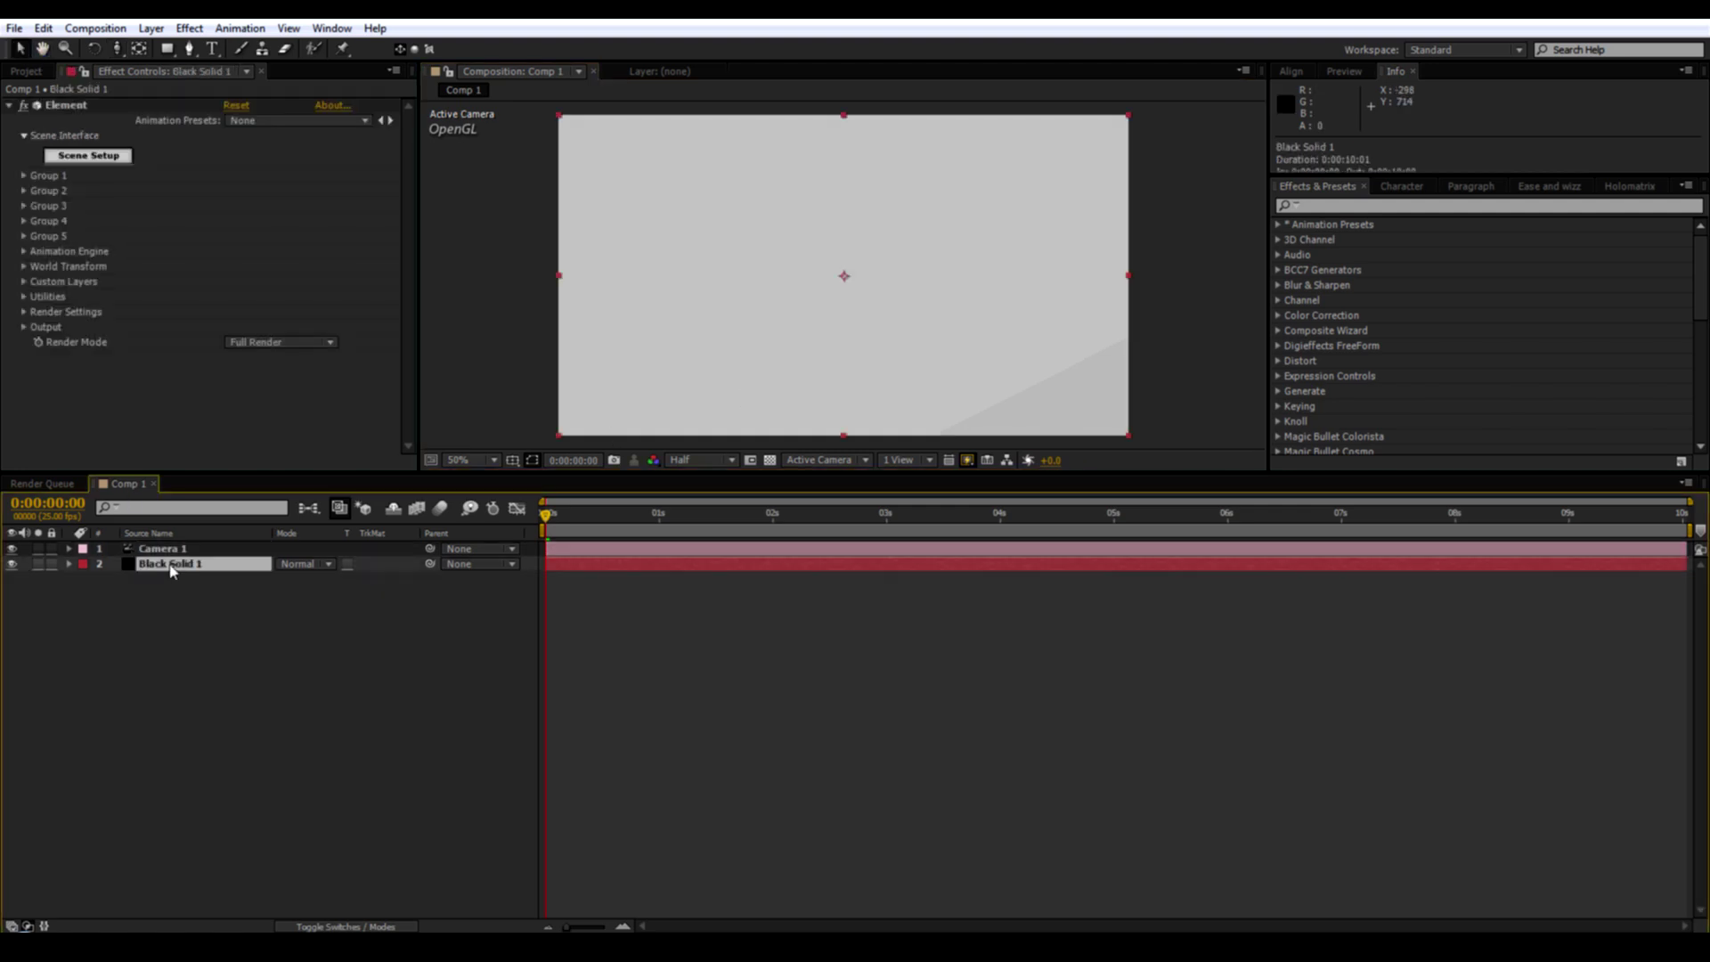
{"action": "left_click", "coordinate": [107, 160]}
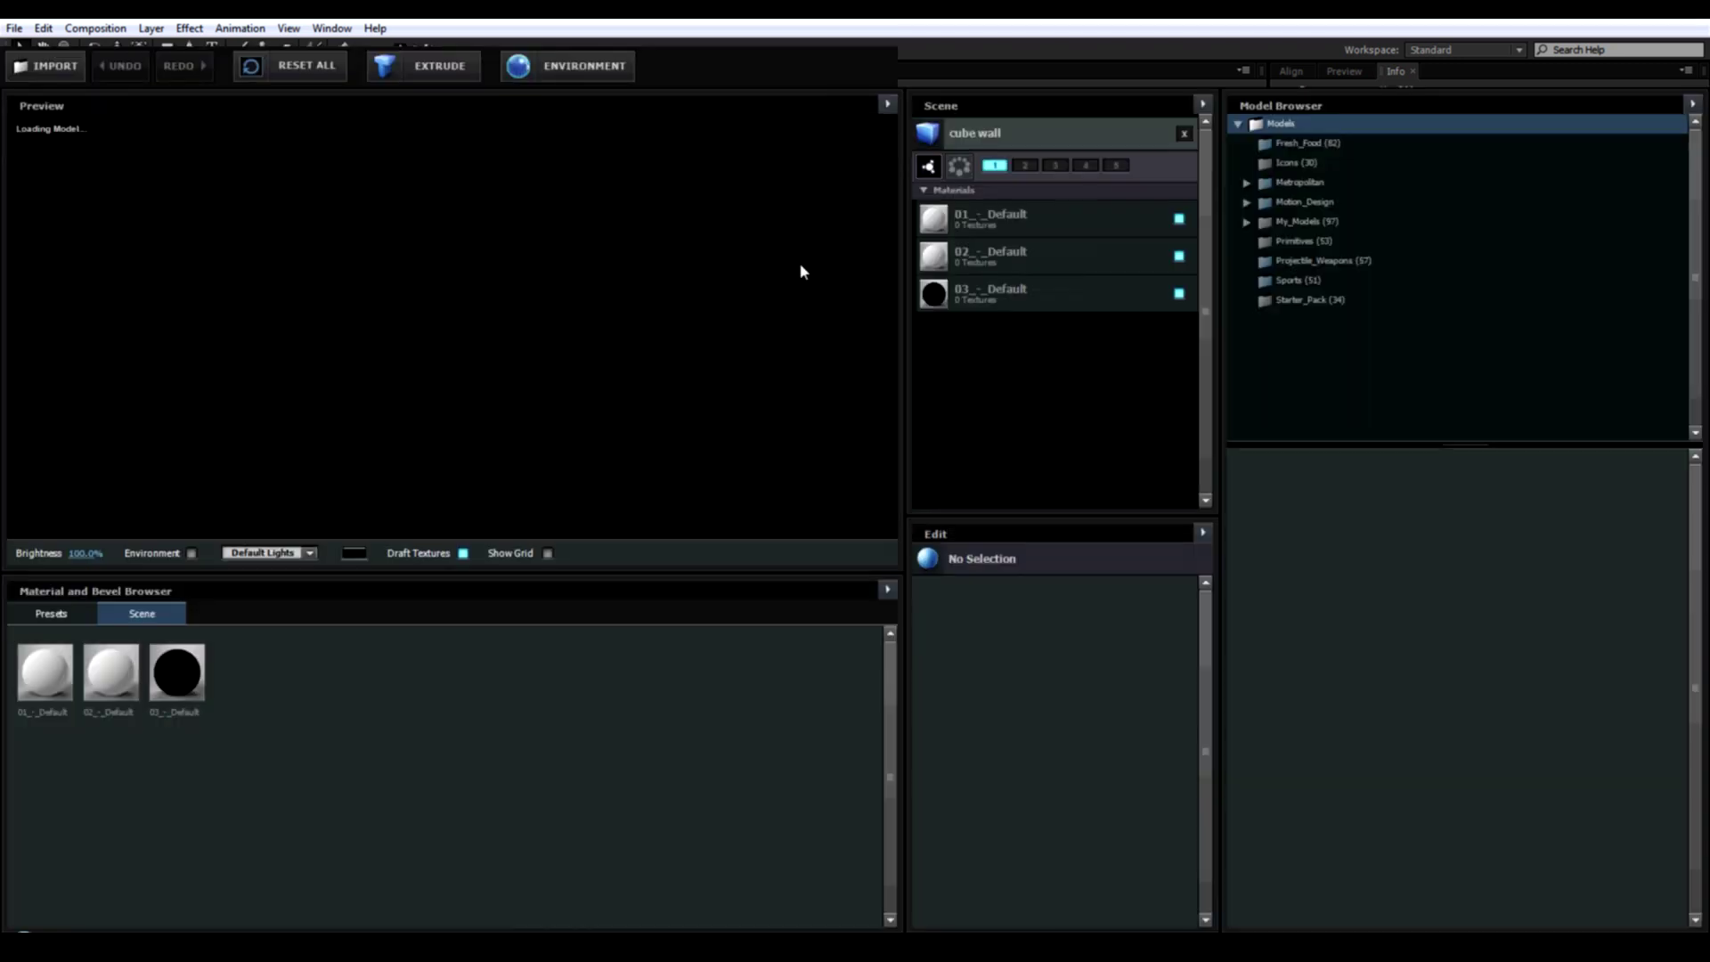
{"action": "left_click", "coordinate": [1025, 165]}
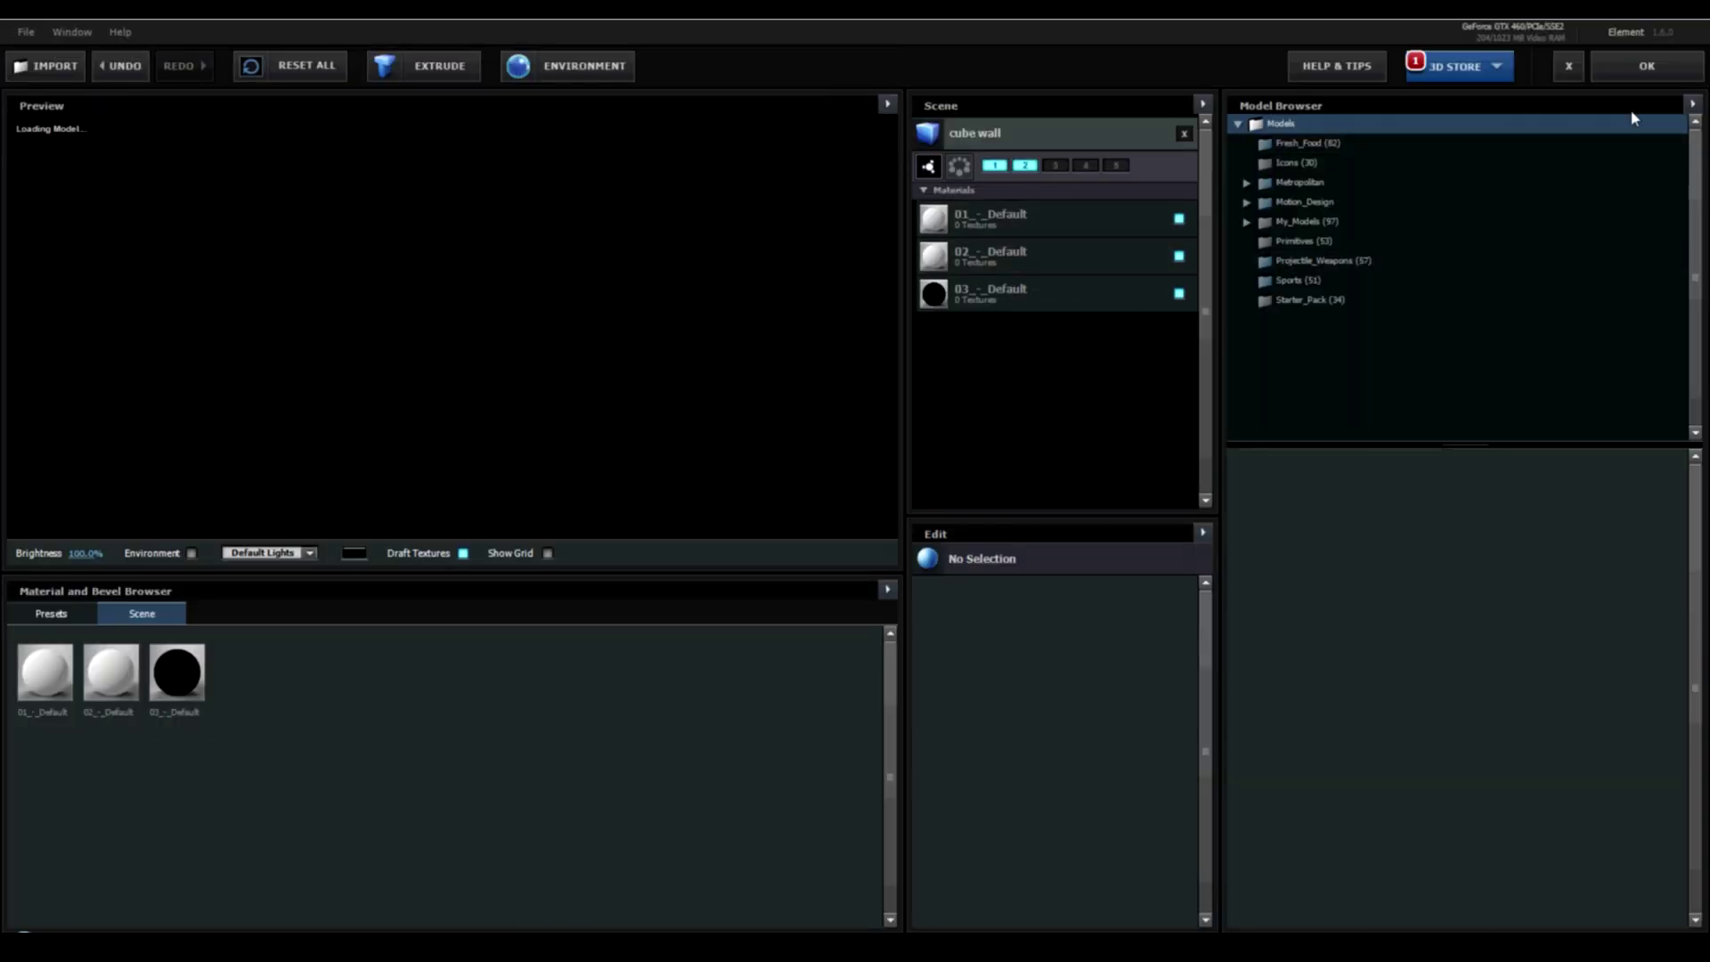
{"action": "left_click", "coordinate": [1640, 76]}
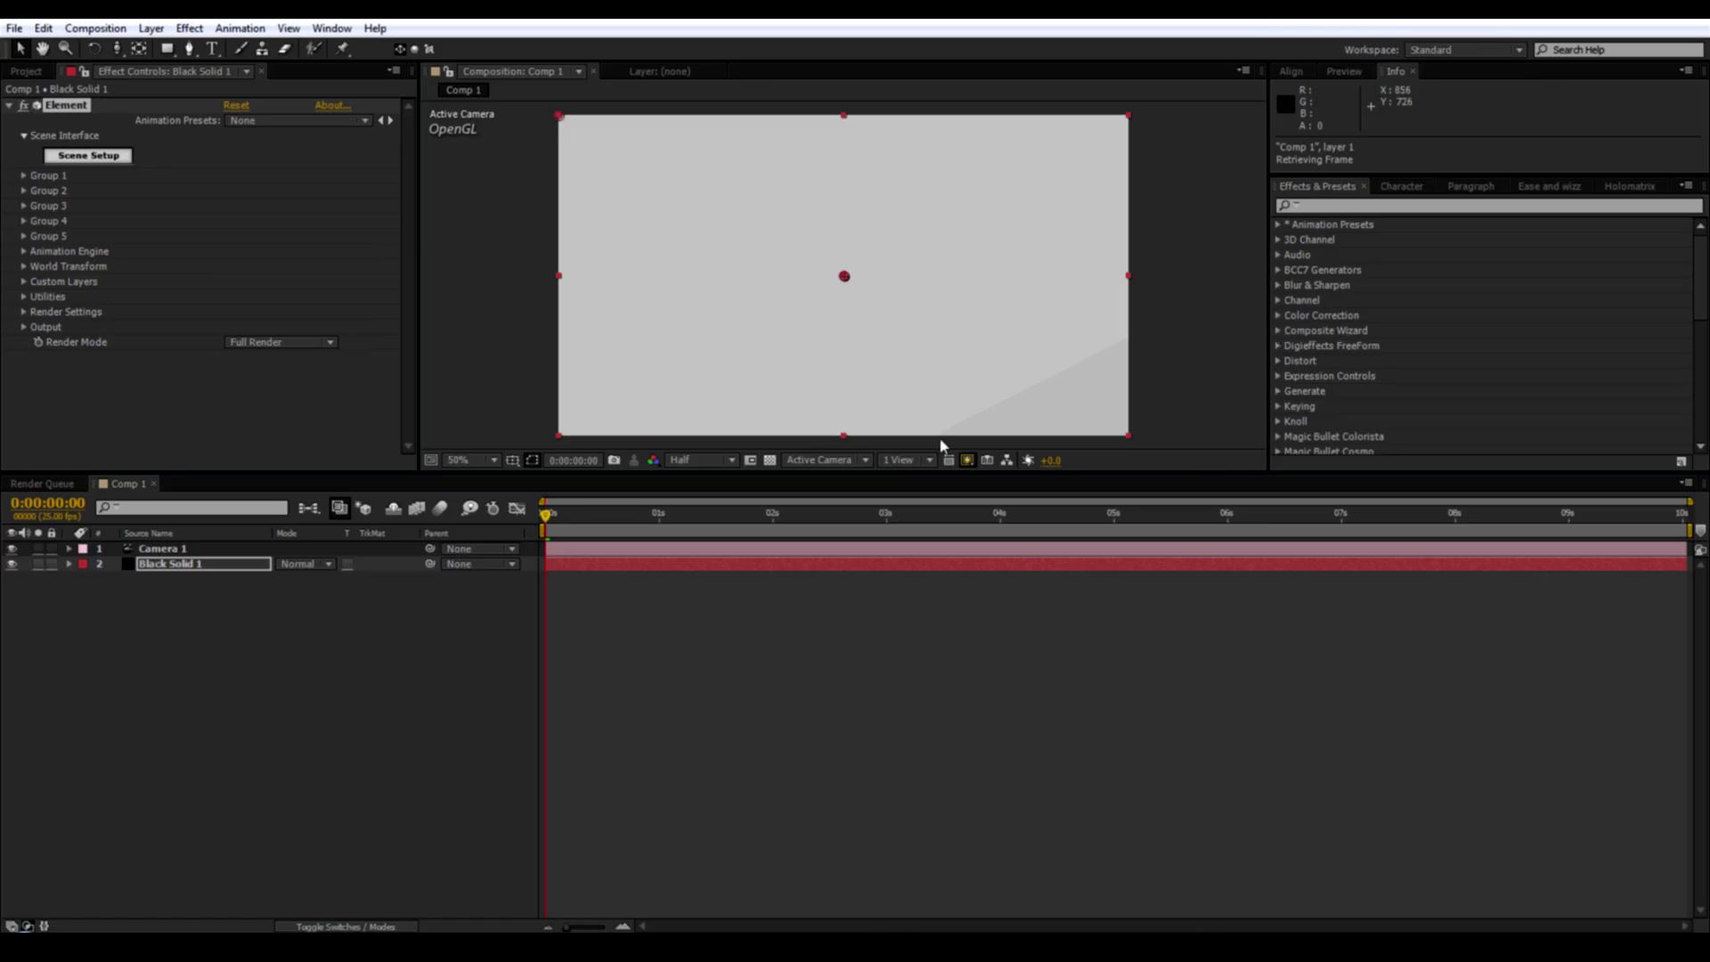
Enable Multi-Object in Element's Group 2 settings.
{"action": "left_click", "coordinate": [24, 191]}
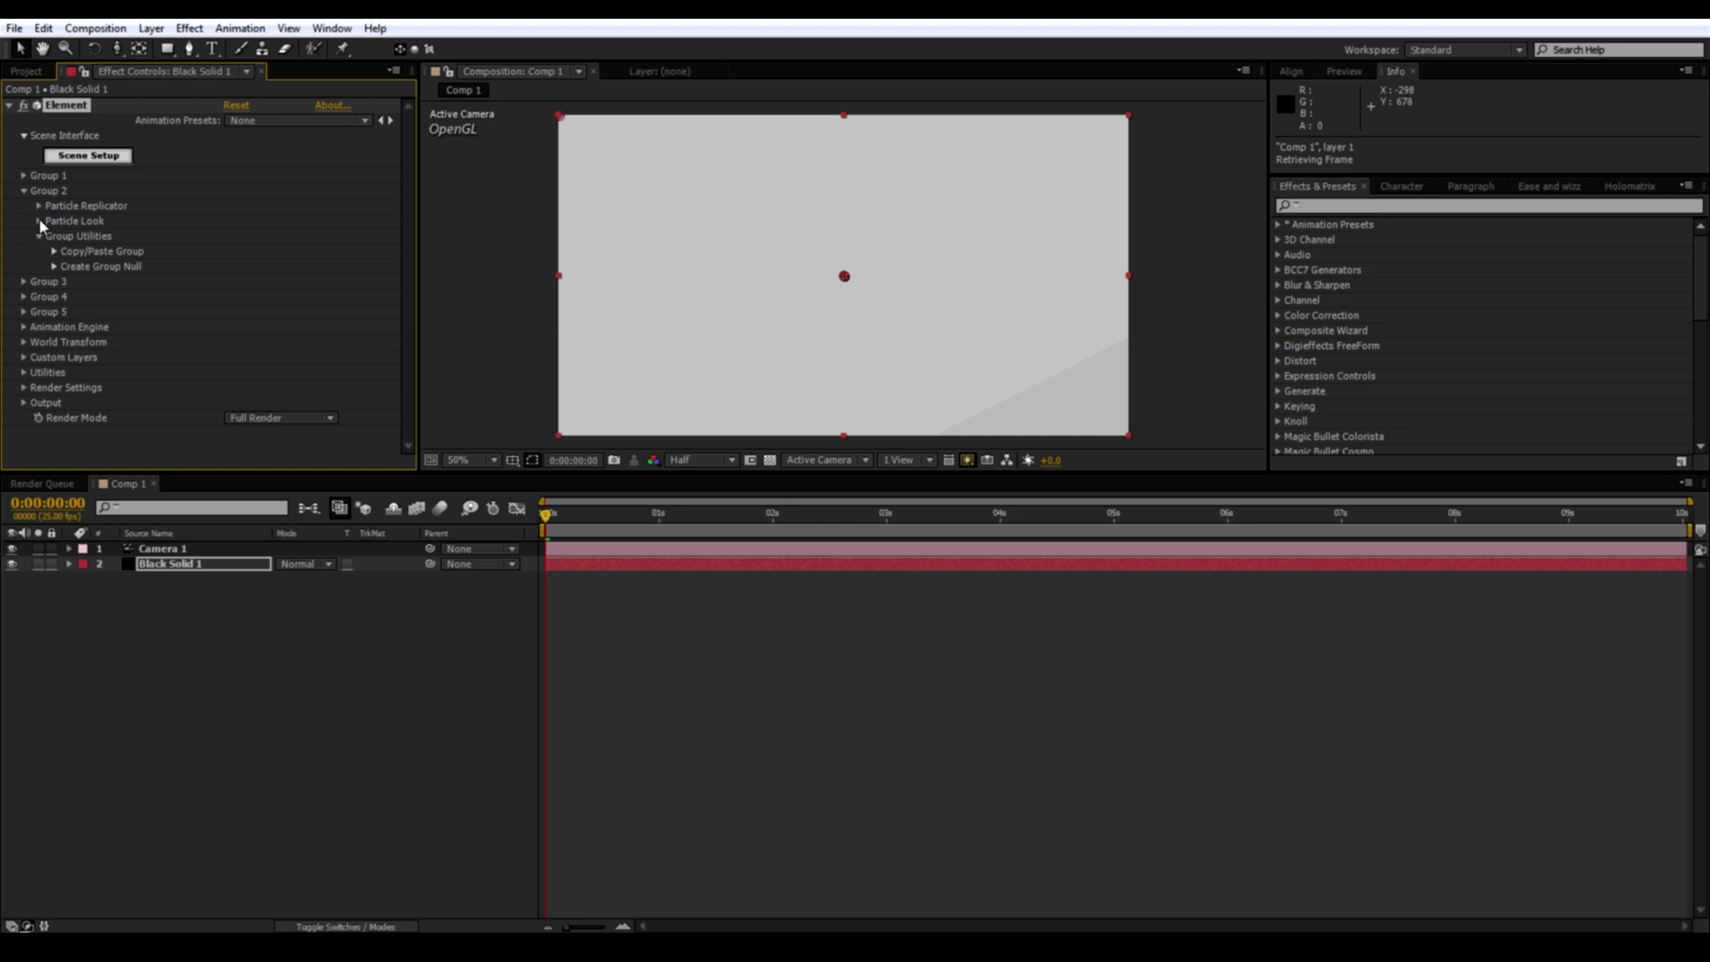
{"action": "left_click", "coordinate": [39, 221]}
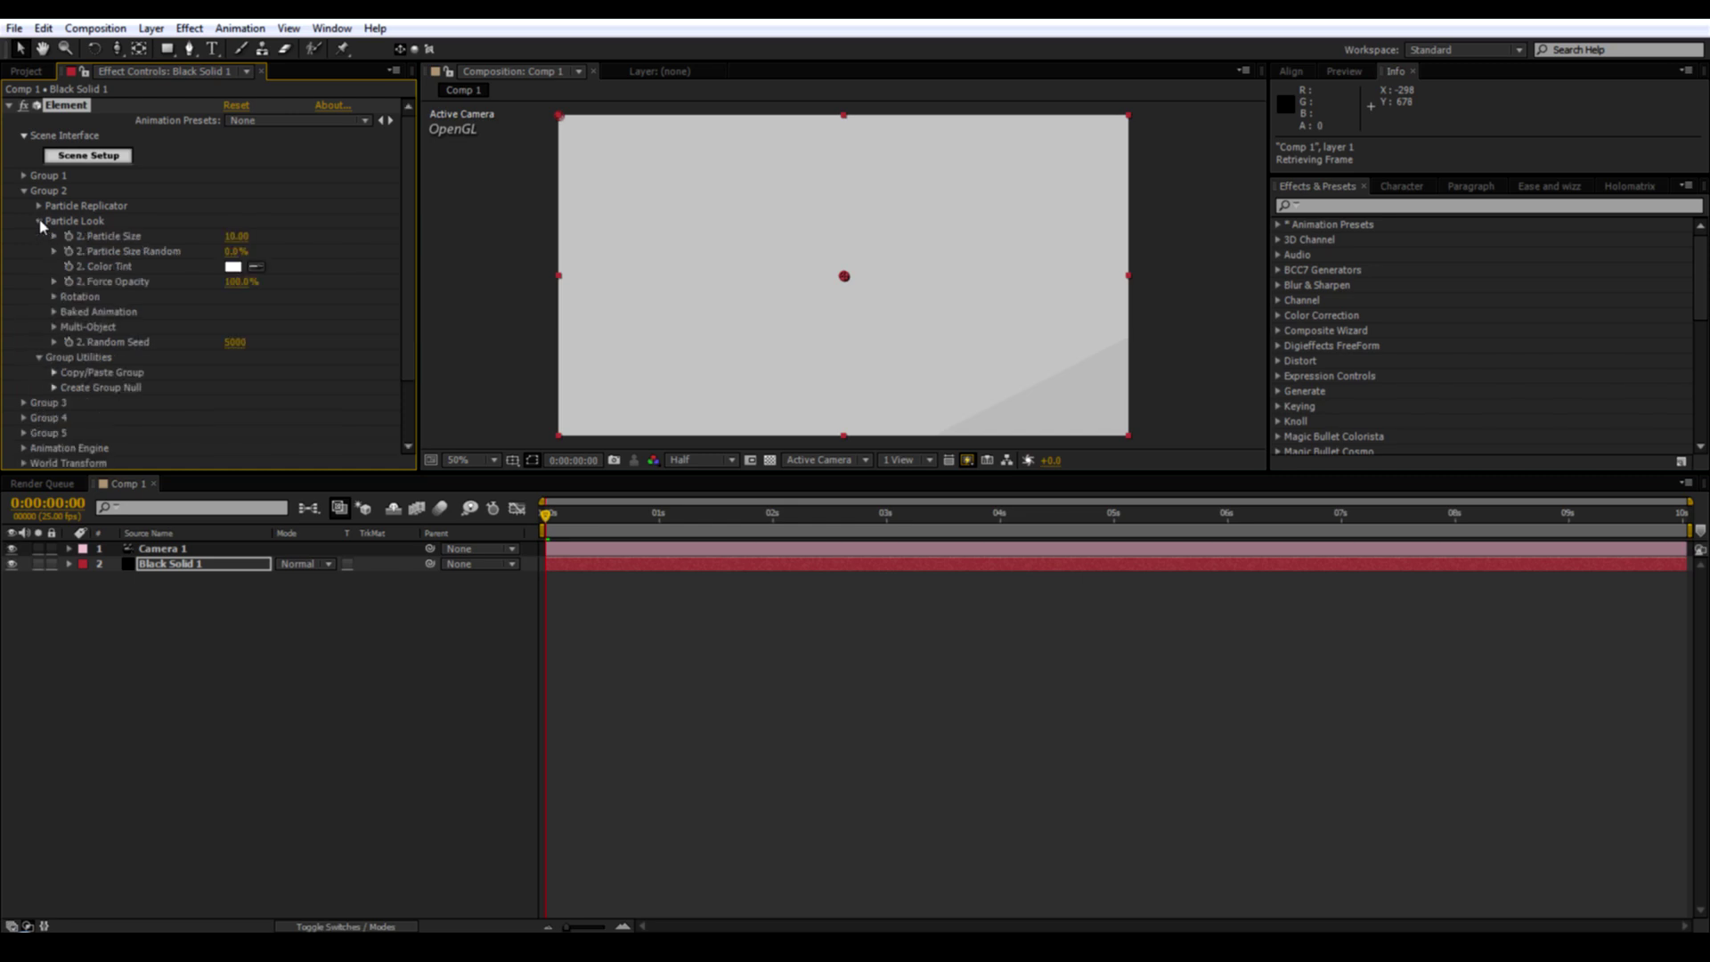
{"action": "left_click", "coordinate": [54, 298]}
{"action": "left_click", "coordinate": [55, 328]}
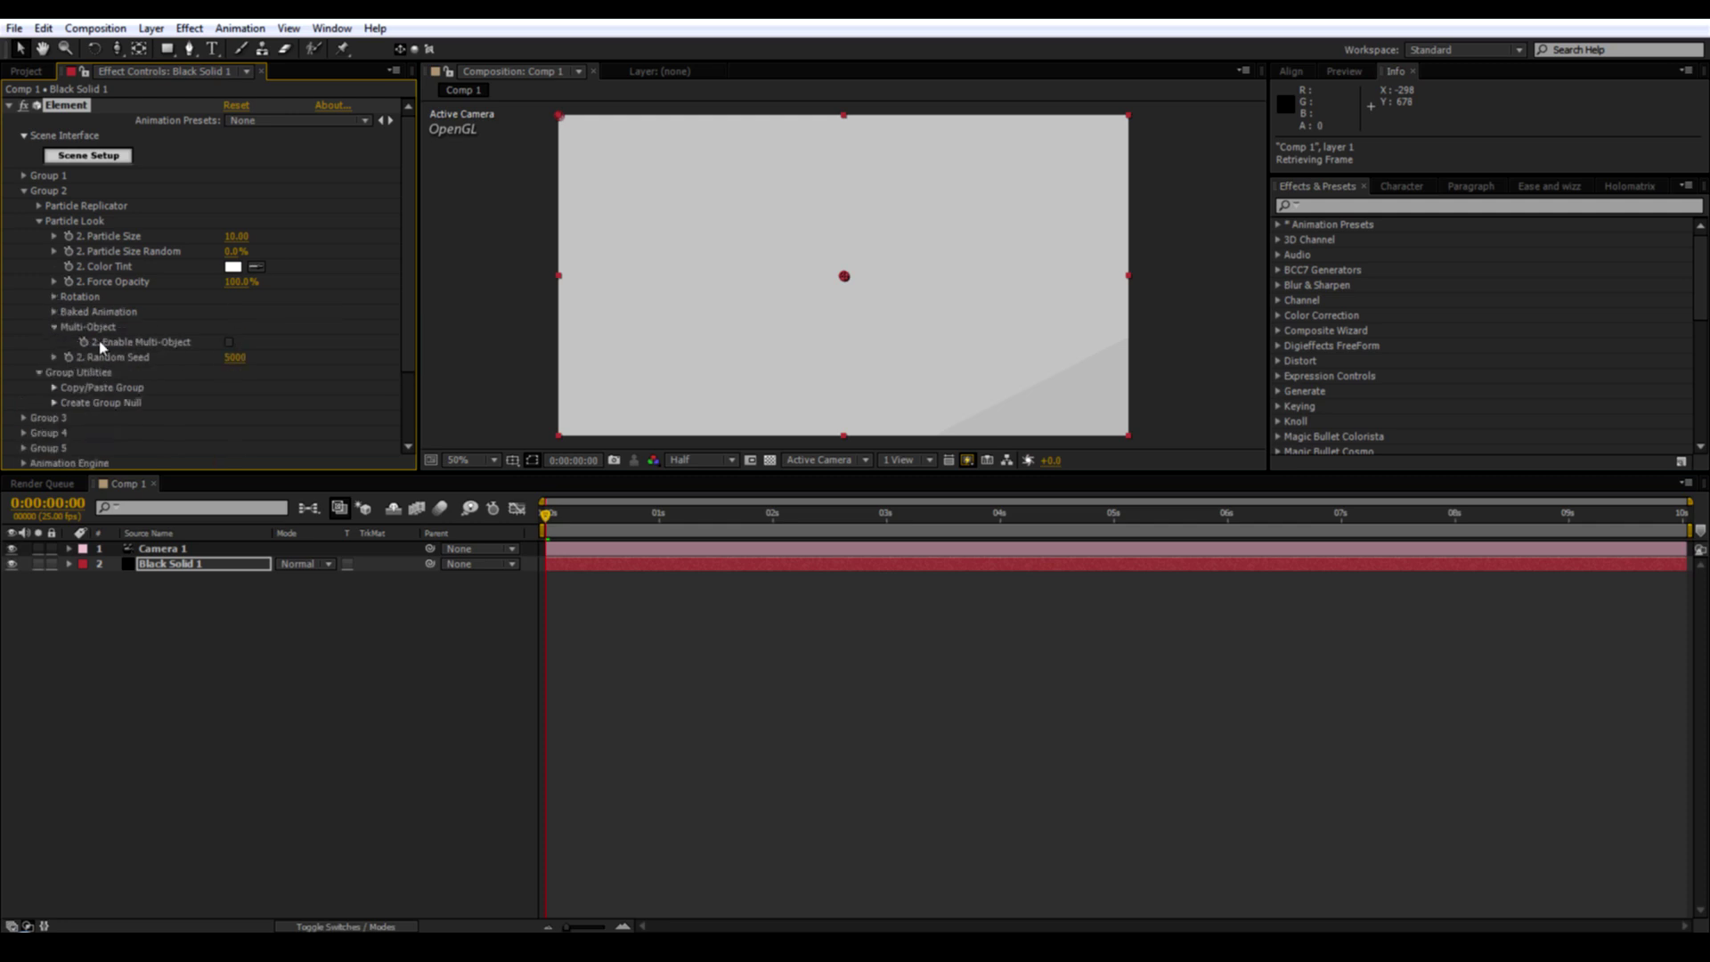
{"action": "left_click", "coordinate": [228, 343]}
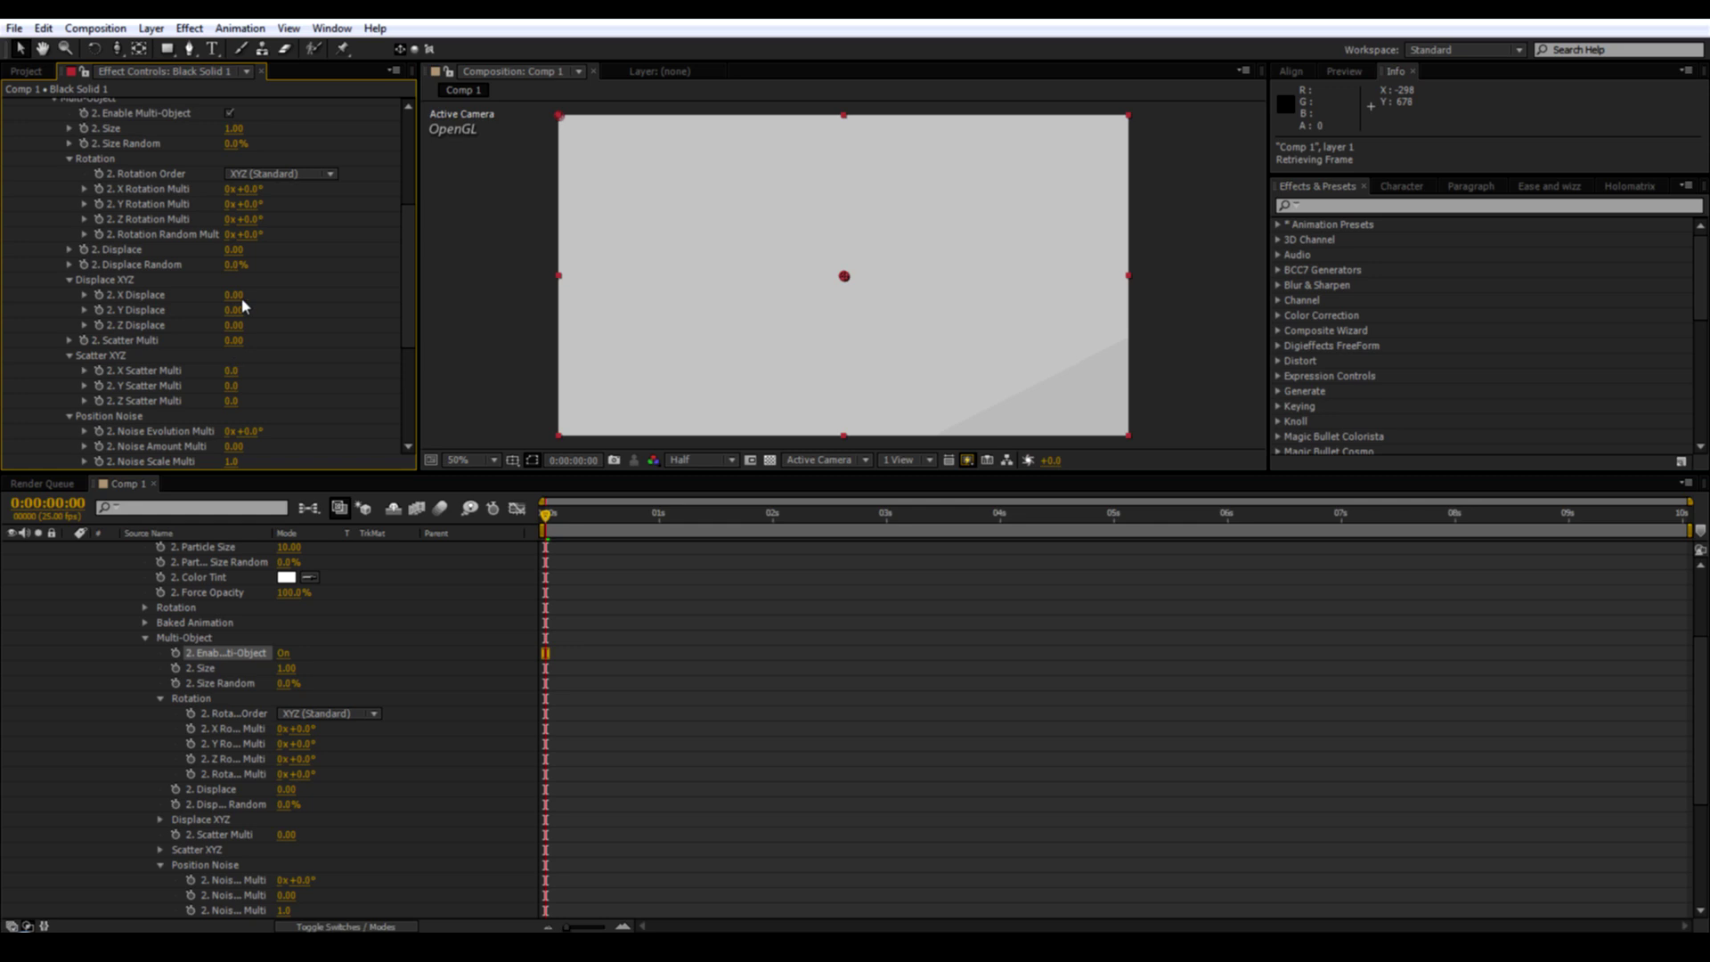
Set Group 2's Y Rotation Multi to 90 and collapse the group.
{"action": "left_click_drag", "start_coordinate": [252, 210], "coordinate": [278, 208]}
{"action": "left_click", "coordinate": [259, 205]}
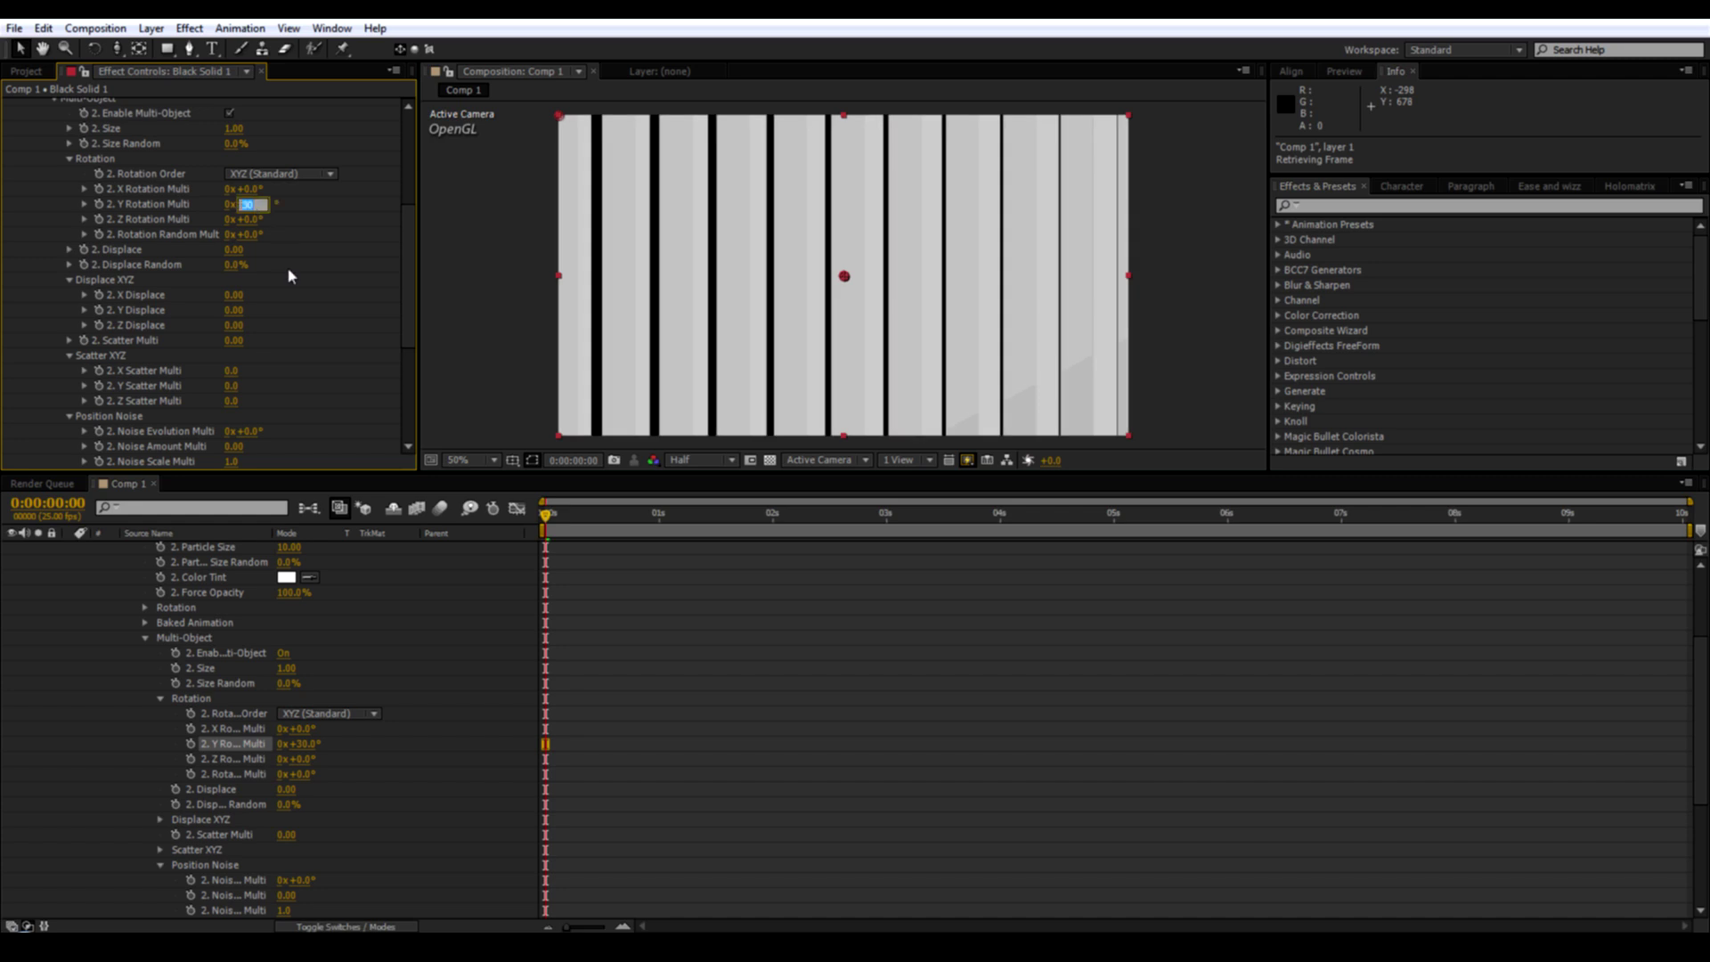
{"action": "type", "text": "90"}
{"action": "key", "text": "Return"}
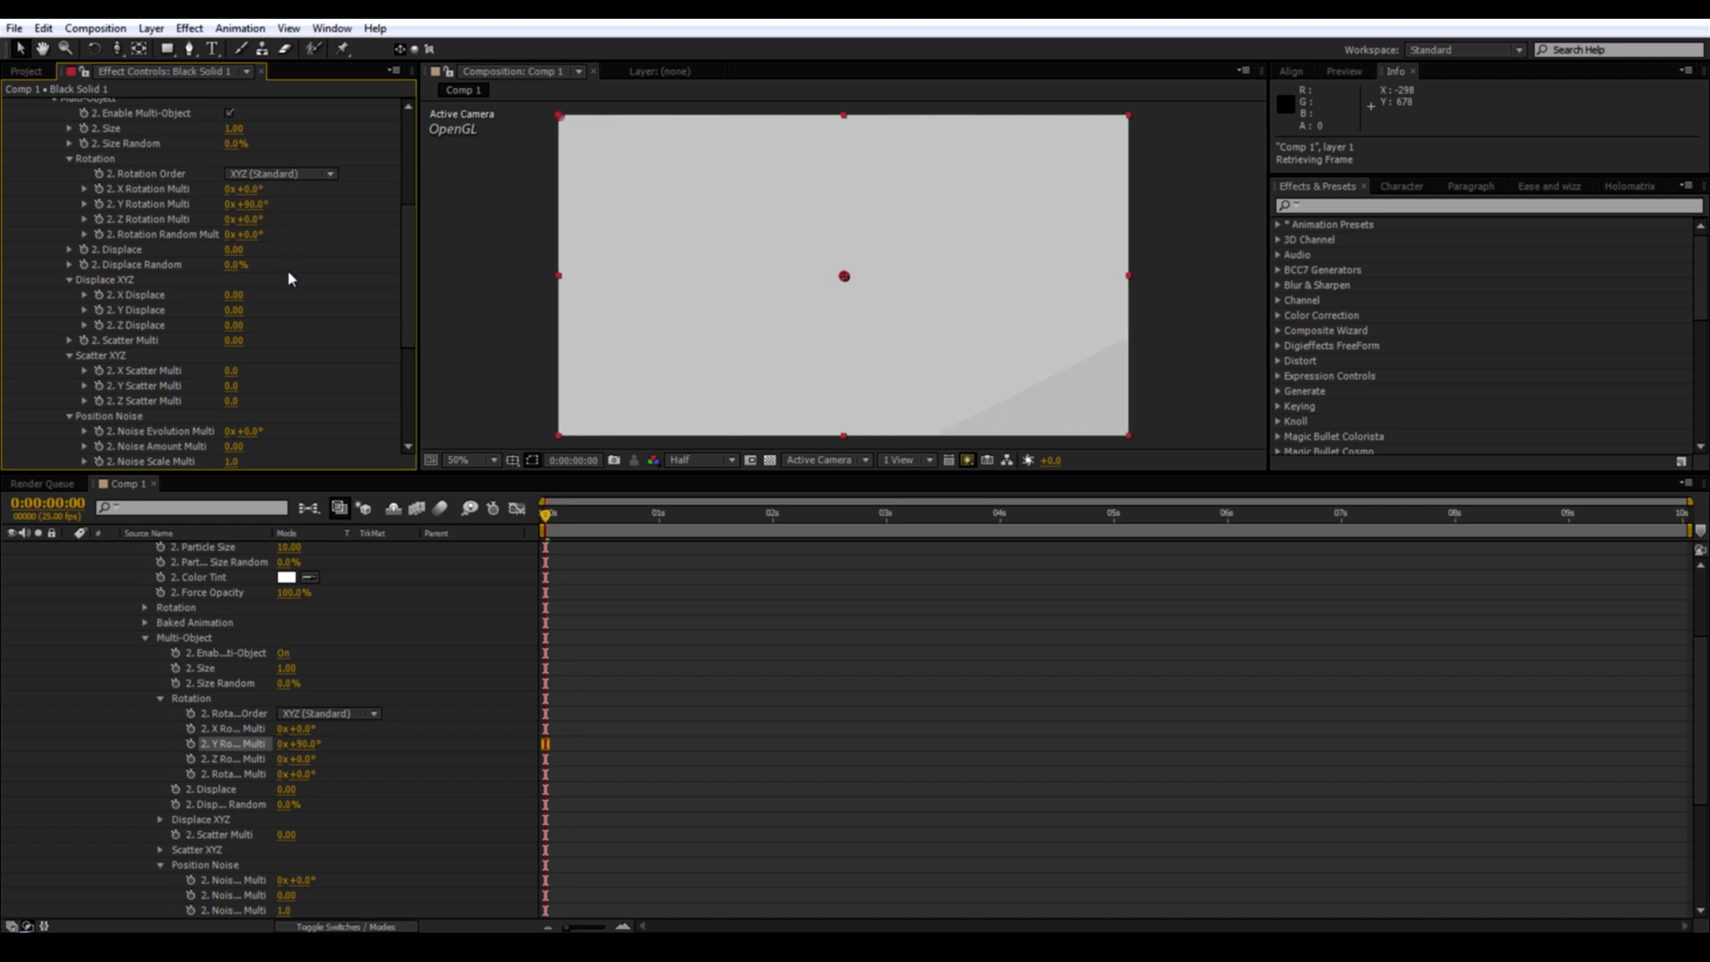
{"action": "scroll", "coordinate": [160, 245], "scroll_direction": "up", "scroll_amount": 3}
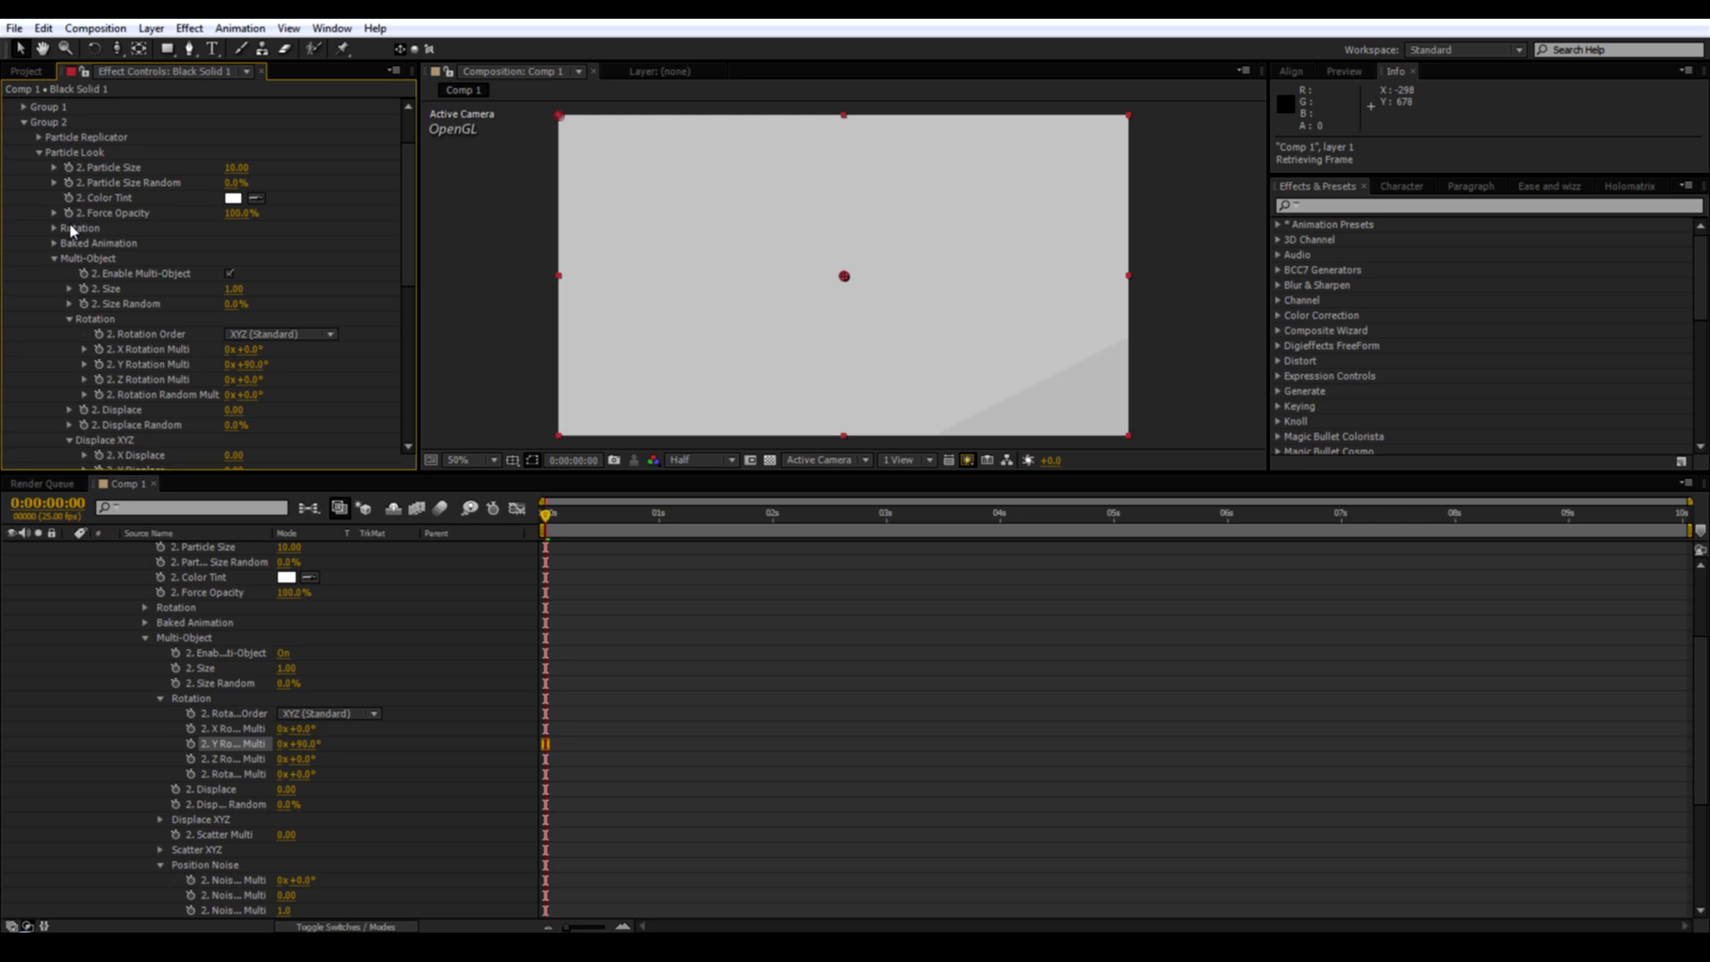
{"action": "left_click", "coordinate": [38, 177]}
{"action": "left_click", "coordinate": [24, 163]}
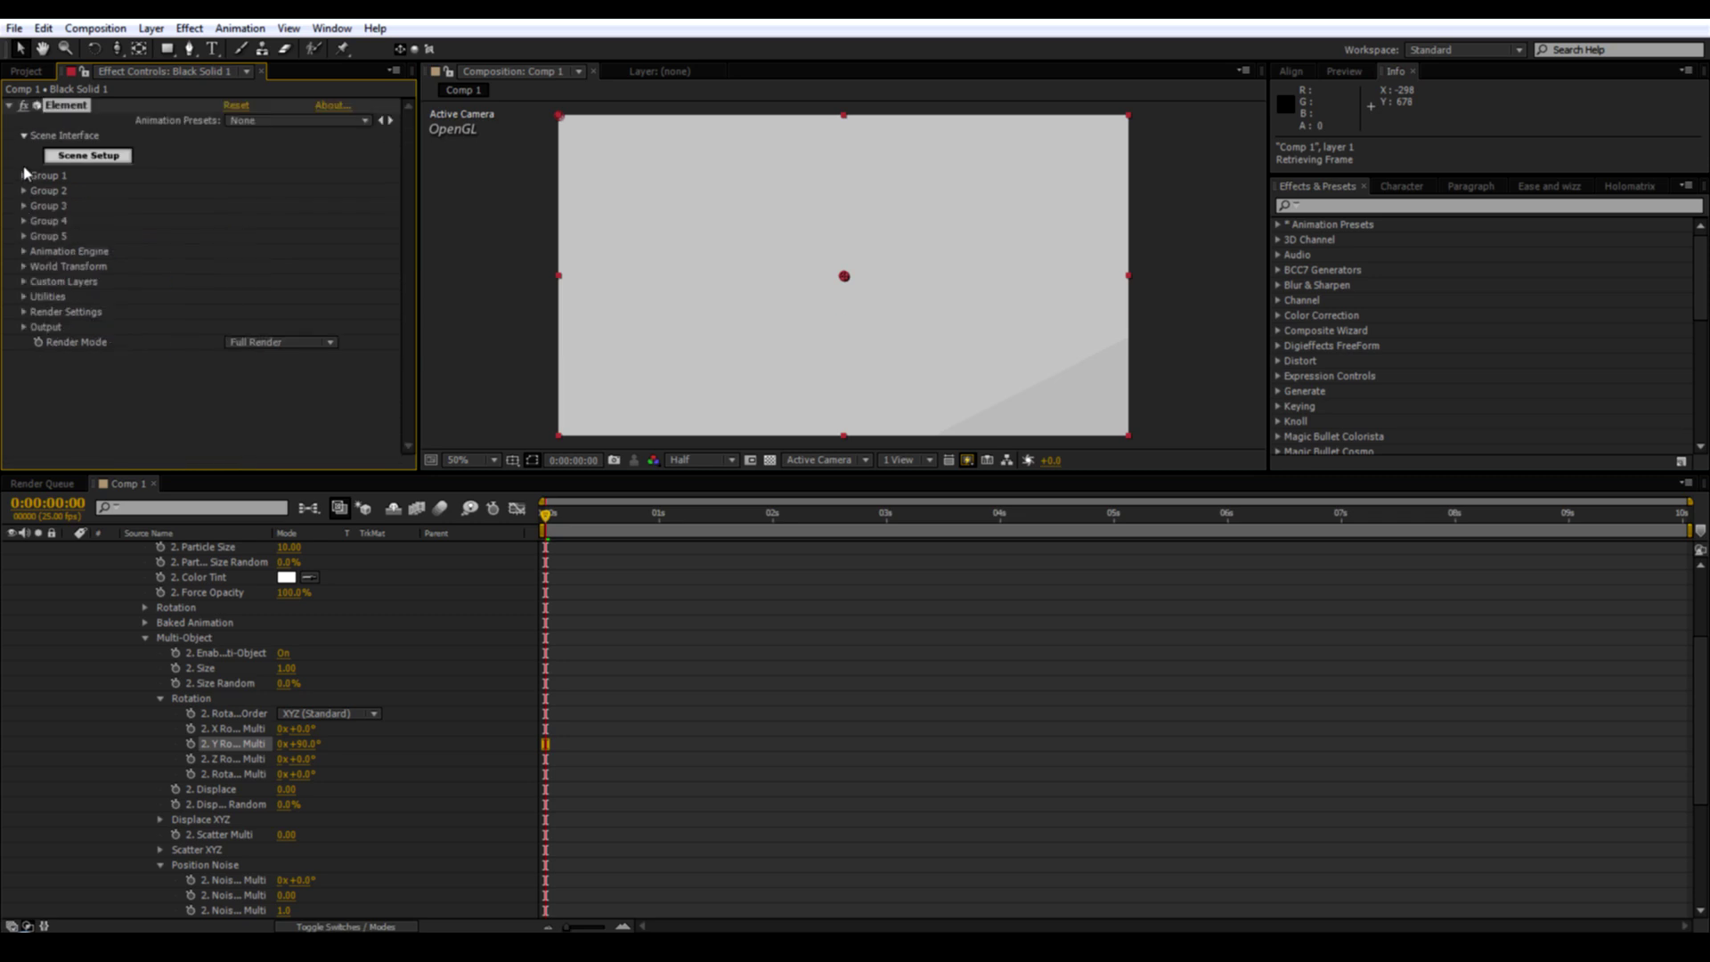
Enable the Animation Engine and raise Randomness while test-scrubbing the Animation value.
{"action": "left_click", "coordinate": [24, 251]}
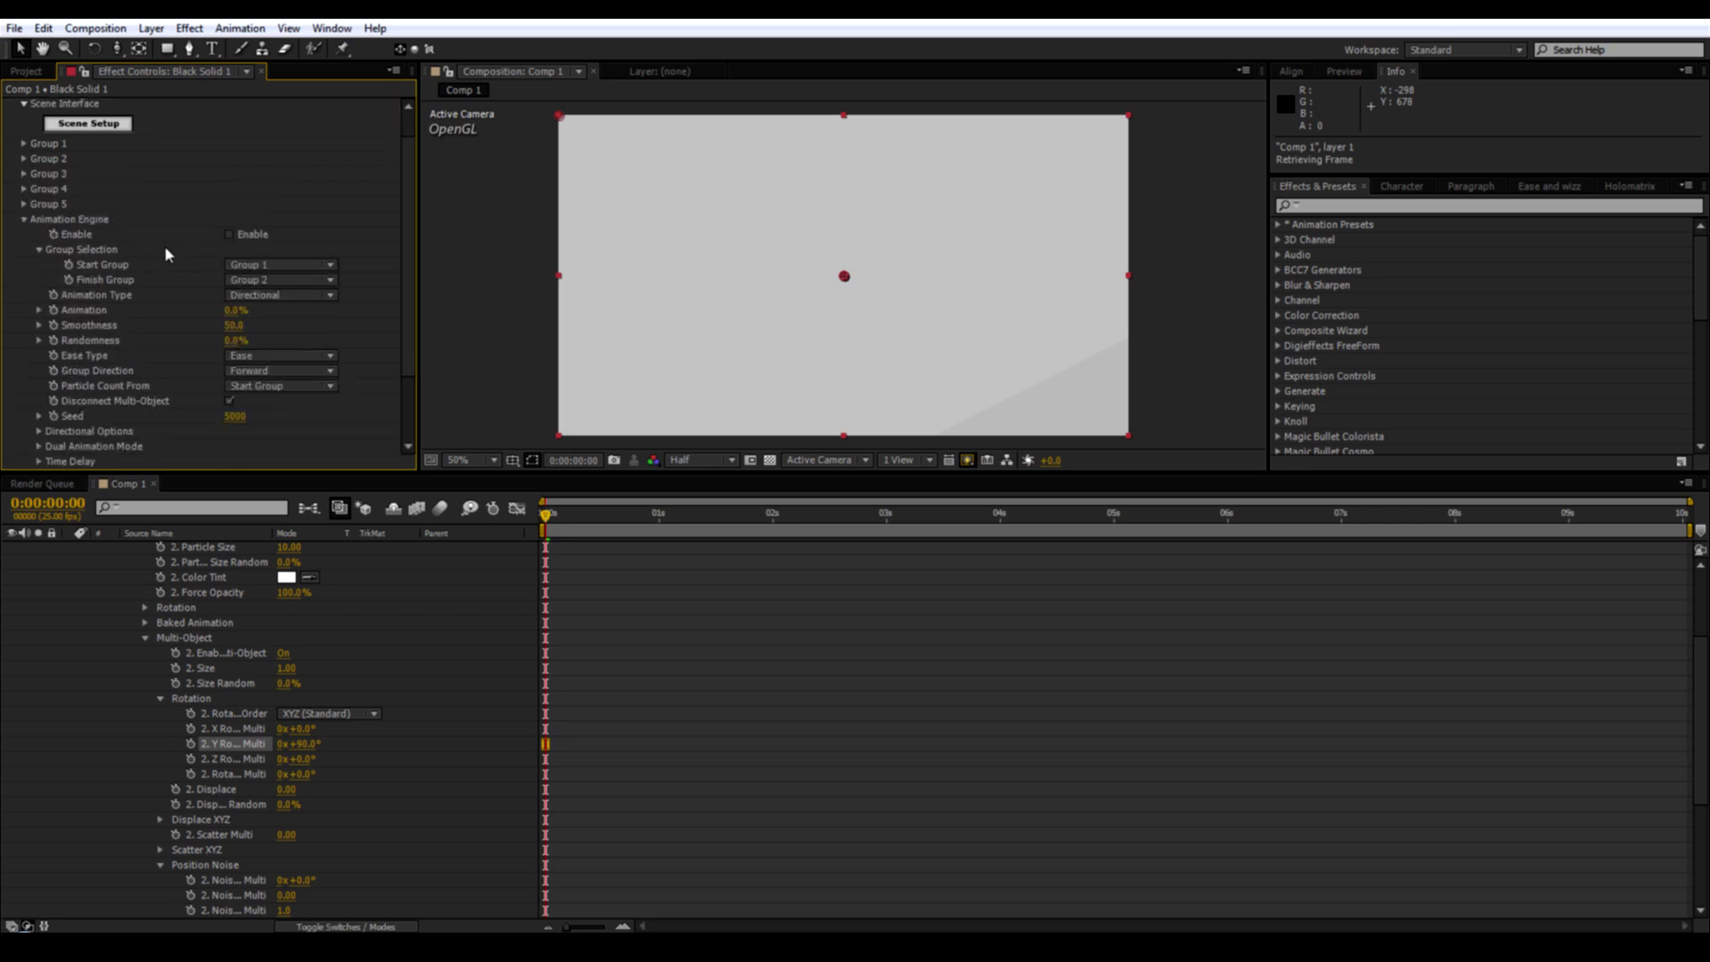
{"action": "left_click", "coordinate": [230, 235]}
{"action": "mouse_move", "coordinate": [235, 314]}
{"action": "left_mouse_down"}
{"action": "mouse_move", "coordinate": [322, 313]}
{"action": "mouse_move", "coordinate": [270, 310]}
{"action": "left_mouse_up"}
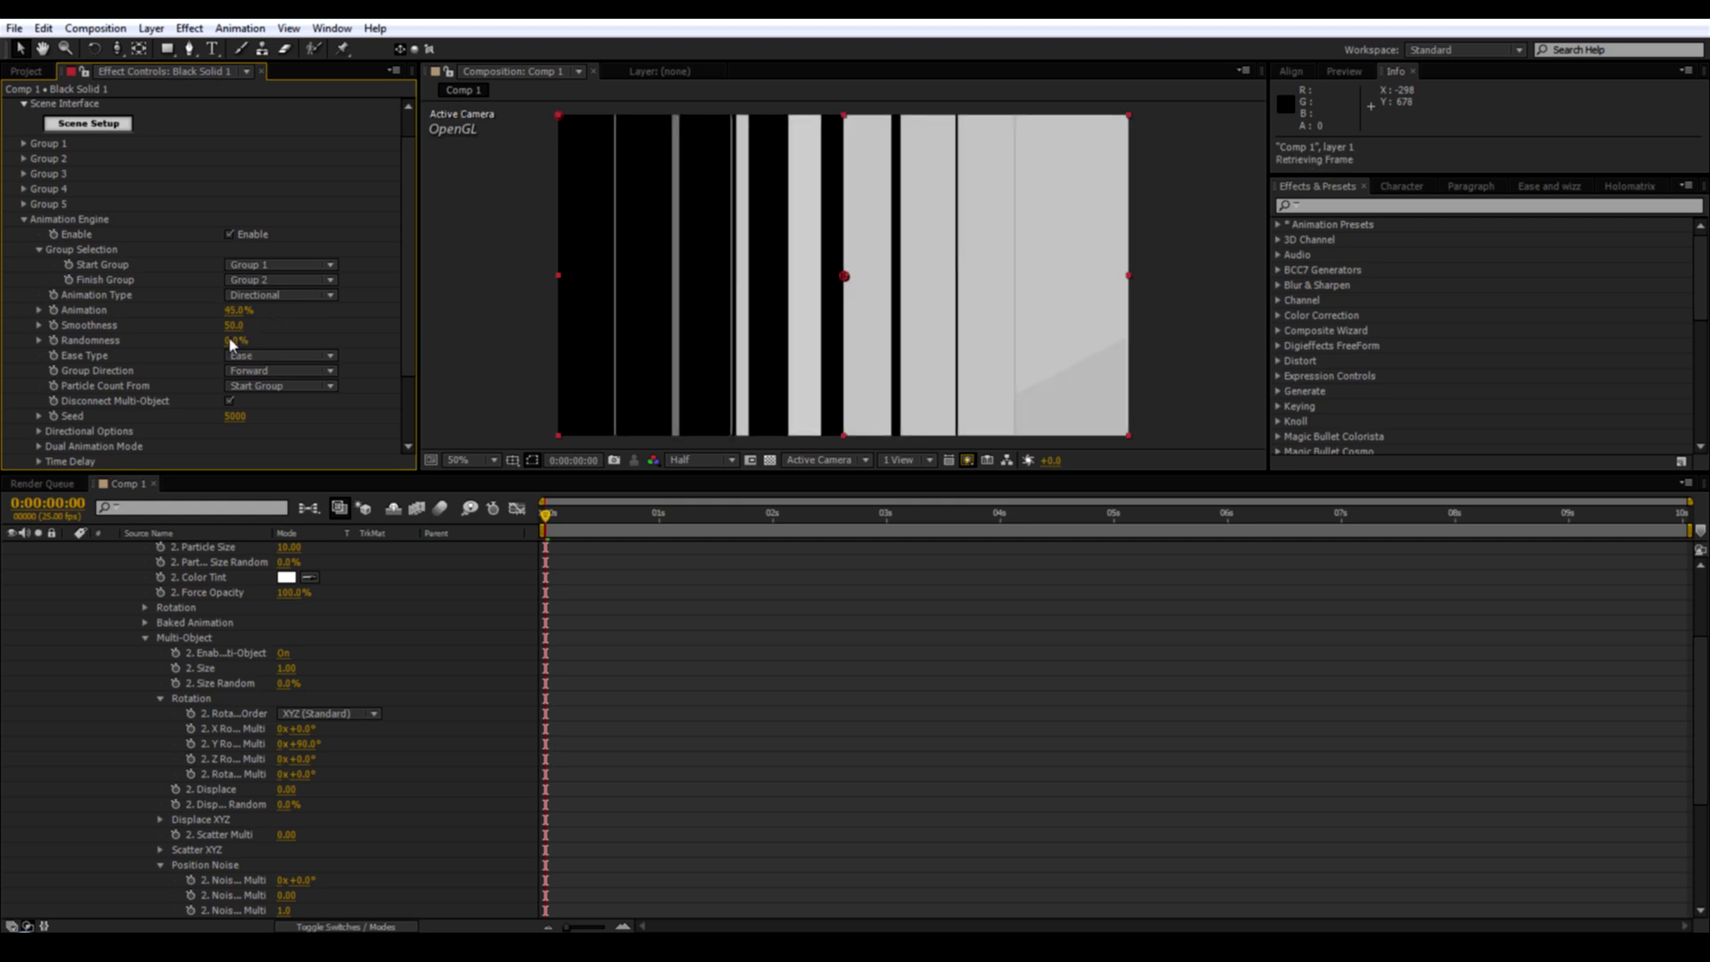
{"action": "left_click_drag", "start_coordinate": [234, 345], "coordinate": [353, 350]}
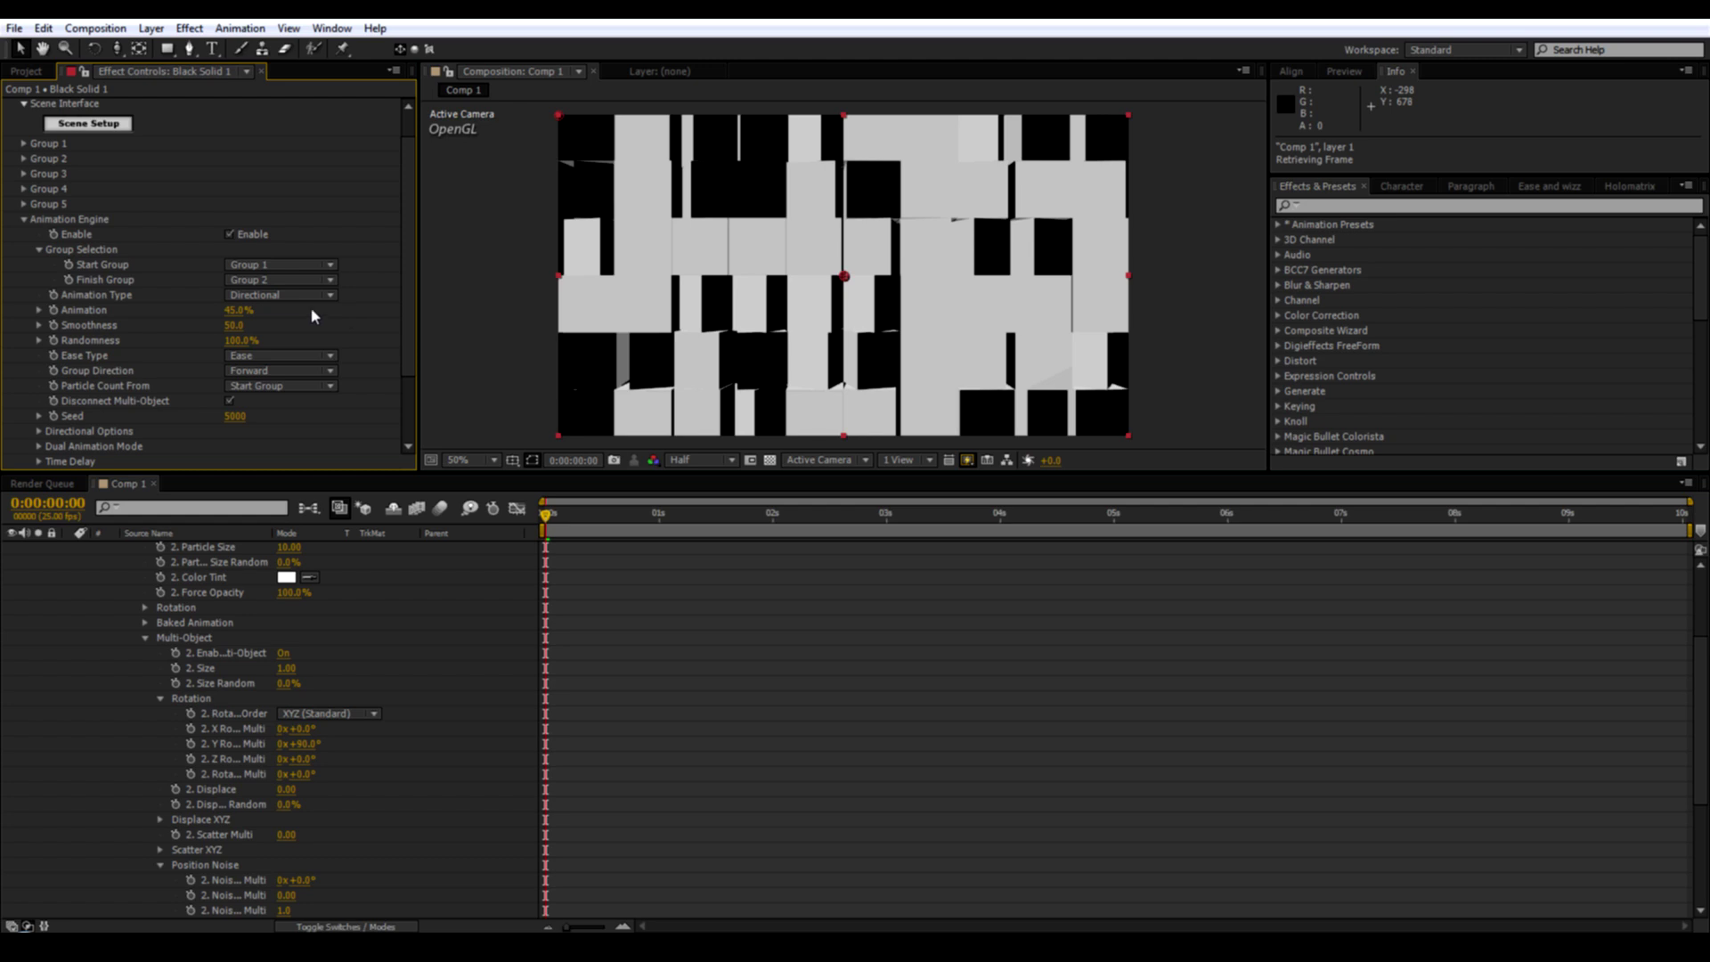
{"action": "left_click_drag", "start_coordinate": [234, 313], "coordinate": [173, 324]}
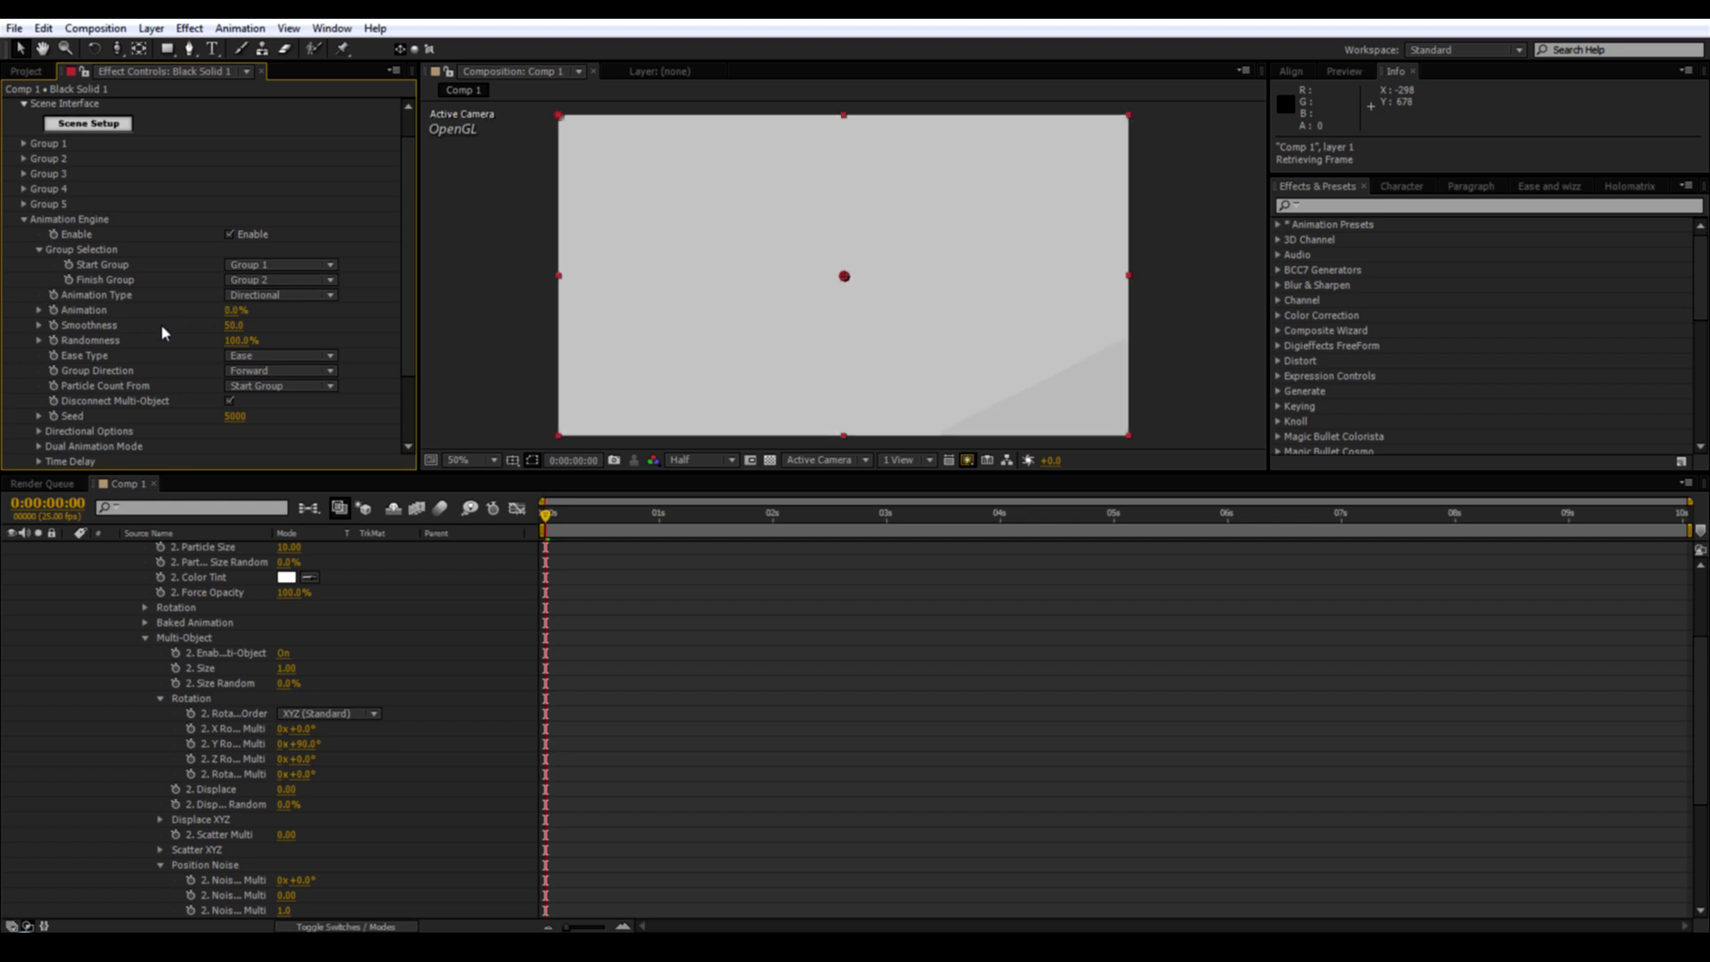
{"action": "left_click_drag", "start_coordinate": [238, 341], "coordinate": [149, 350]}
Try the Shape Order type, then settle on Directional with Animation at 0%.
{"action": "left_click", "coordinate": [260, 296]}
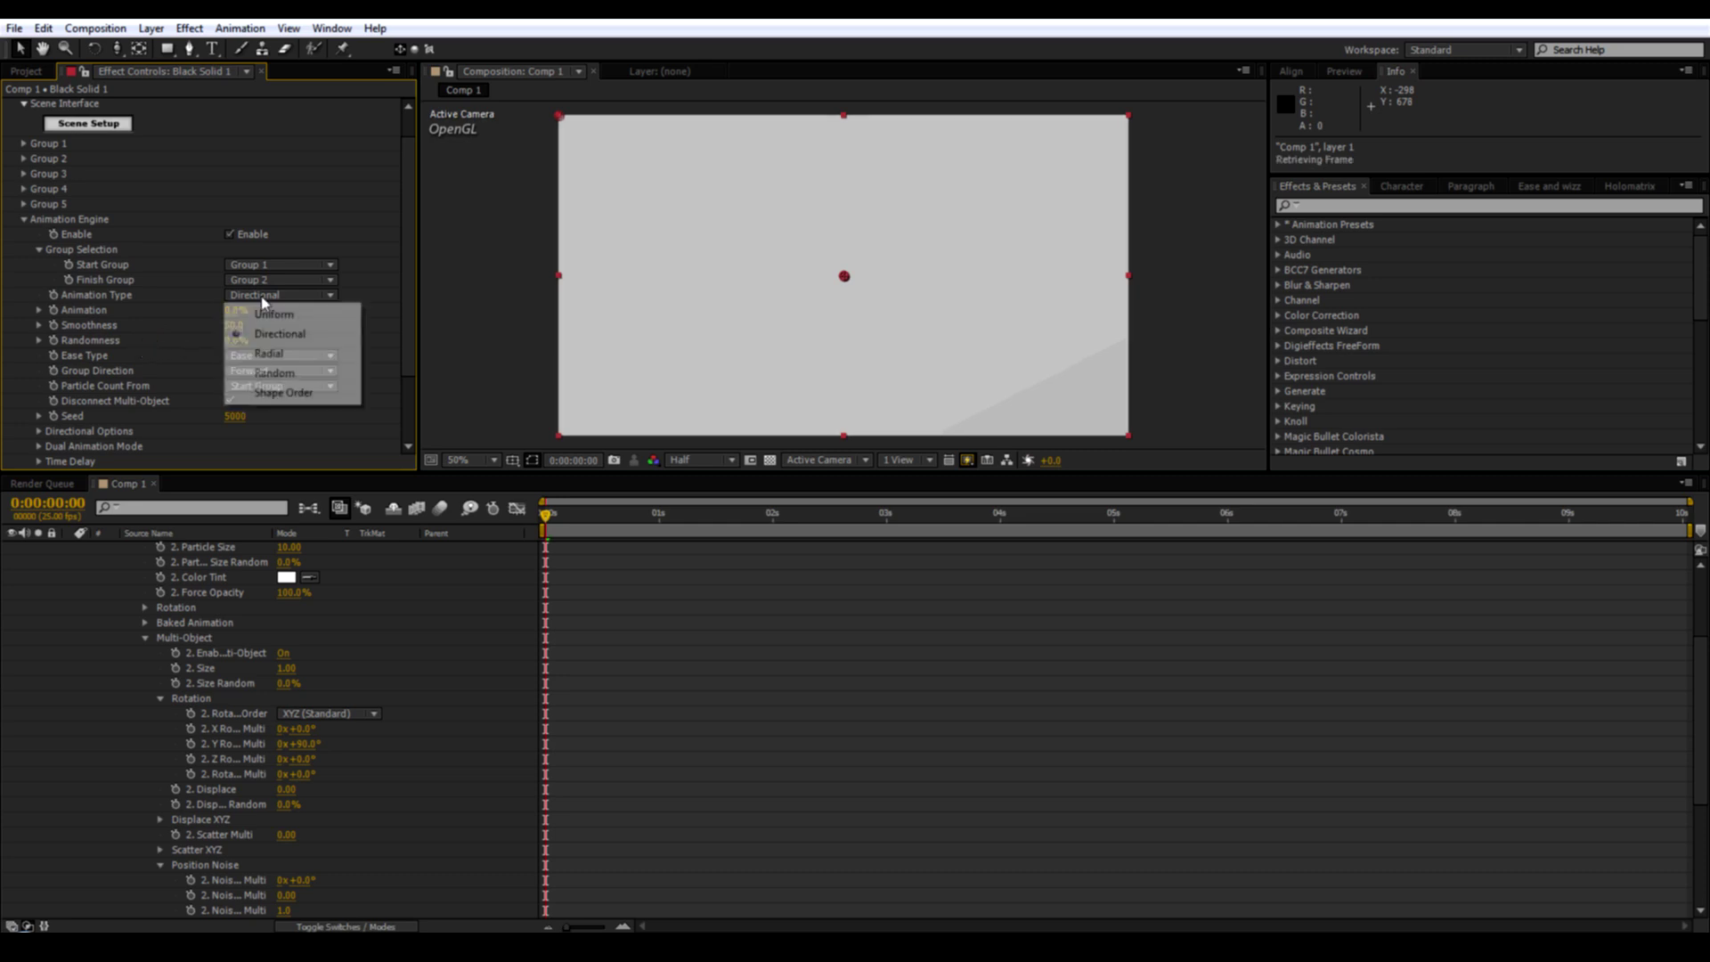
{"action": "left_click", "coordinate": [265, 391]}
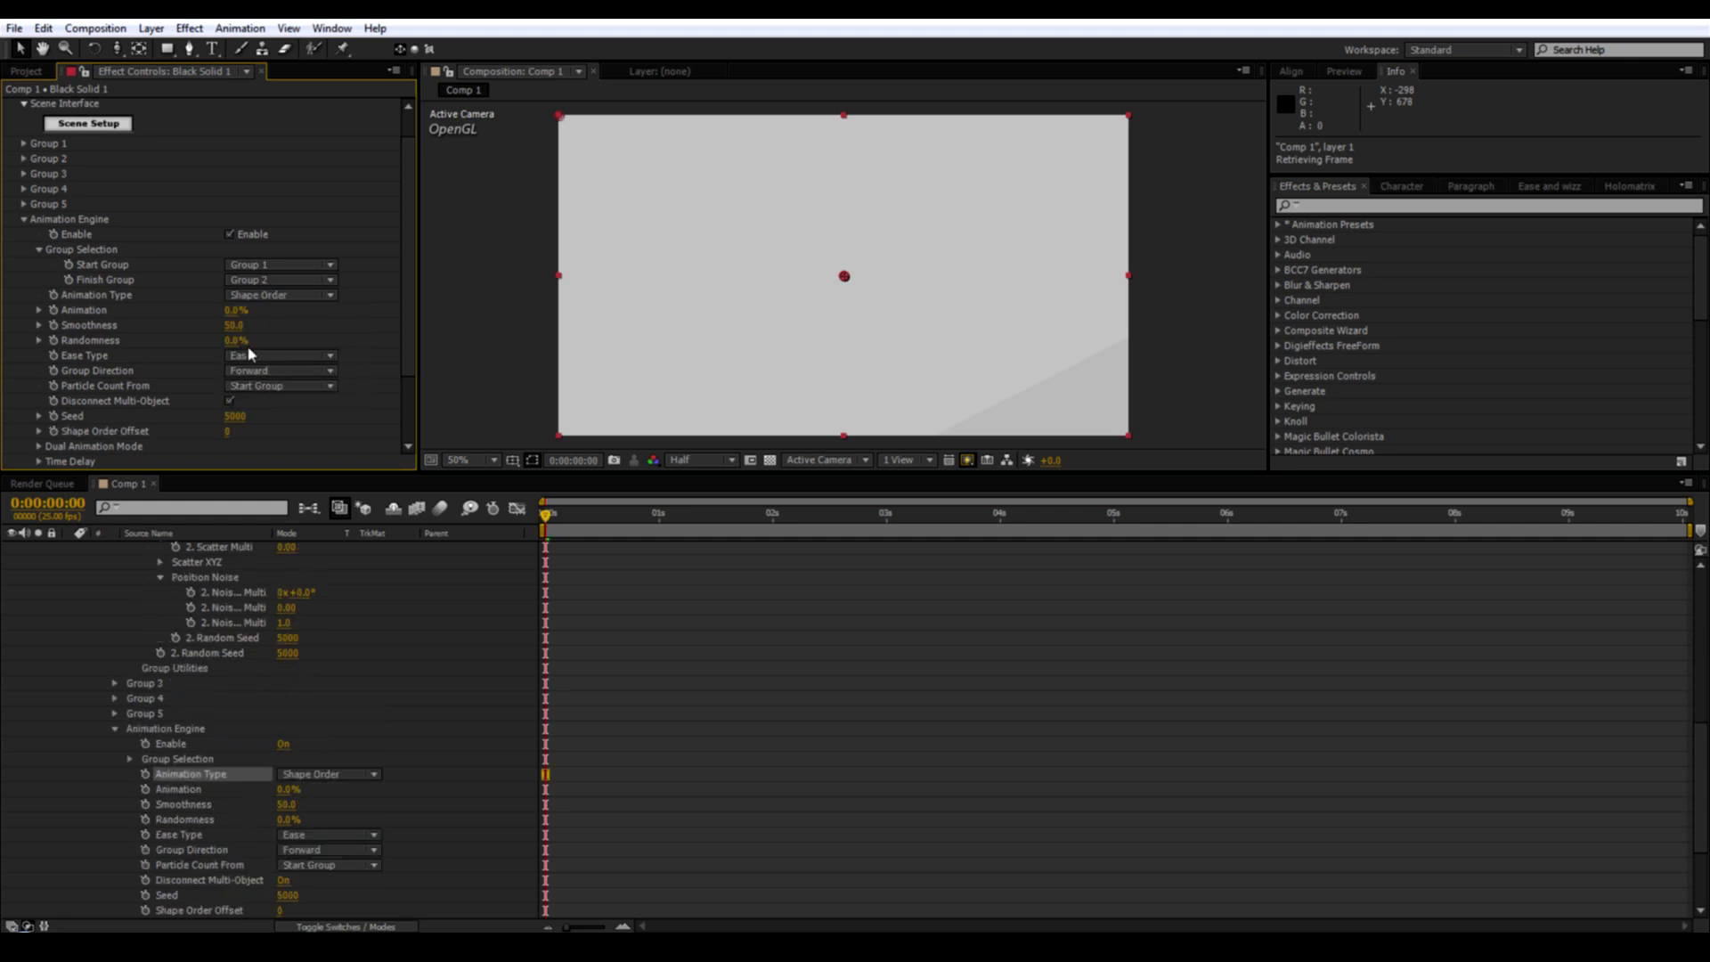
{"action": "mouse_move", "coordinate": [231, 310]}
{"action": "left_mouse_down"}
{"action": "mouse_move", "coordinate": [317, 310]}
{"action": "mouse_move", "coordinate": [273, 308]}
{"action": "mouse_move", "coordinate": [260, 338]}
{"action": "mouse_move", "coordinate": [327, 342]}
{"action": "mouse_move", "coordinate": [246, 313]}
{"action": "left_mouse_up"}
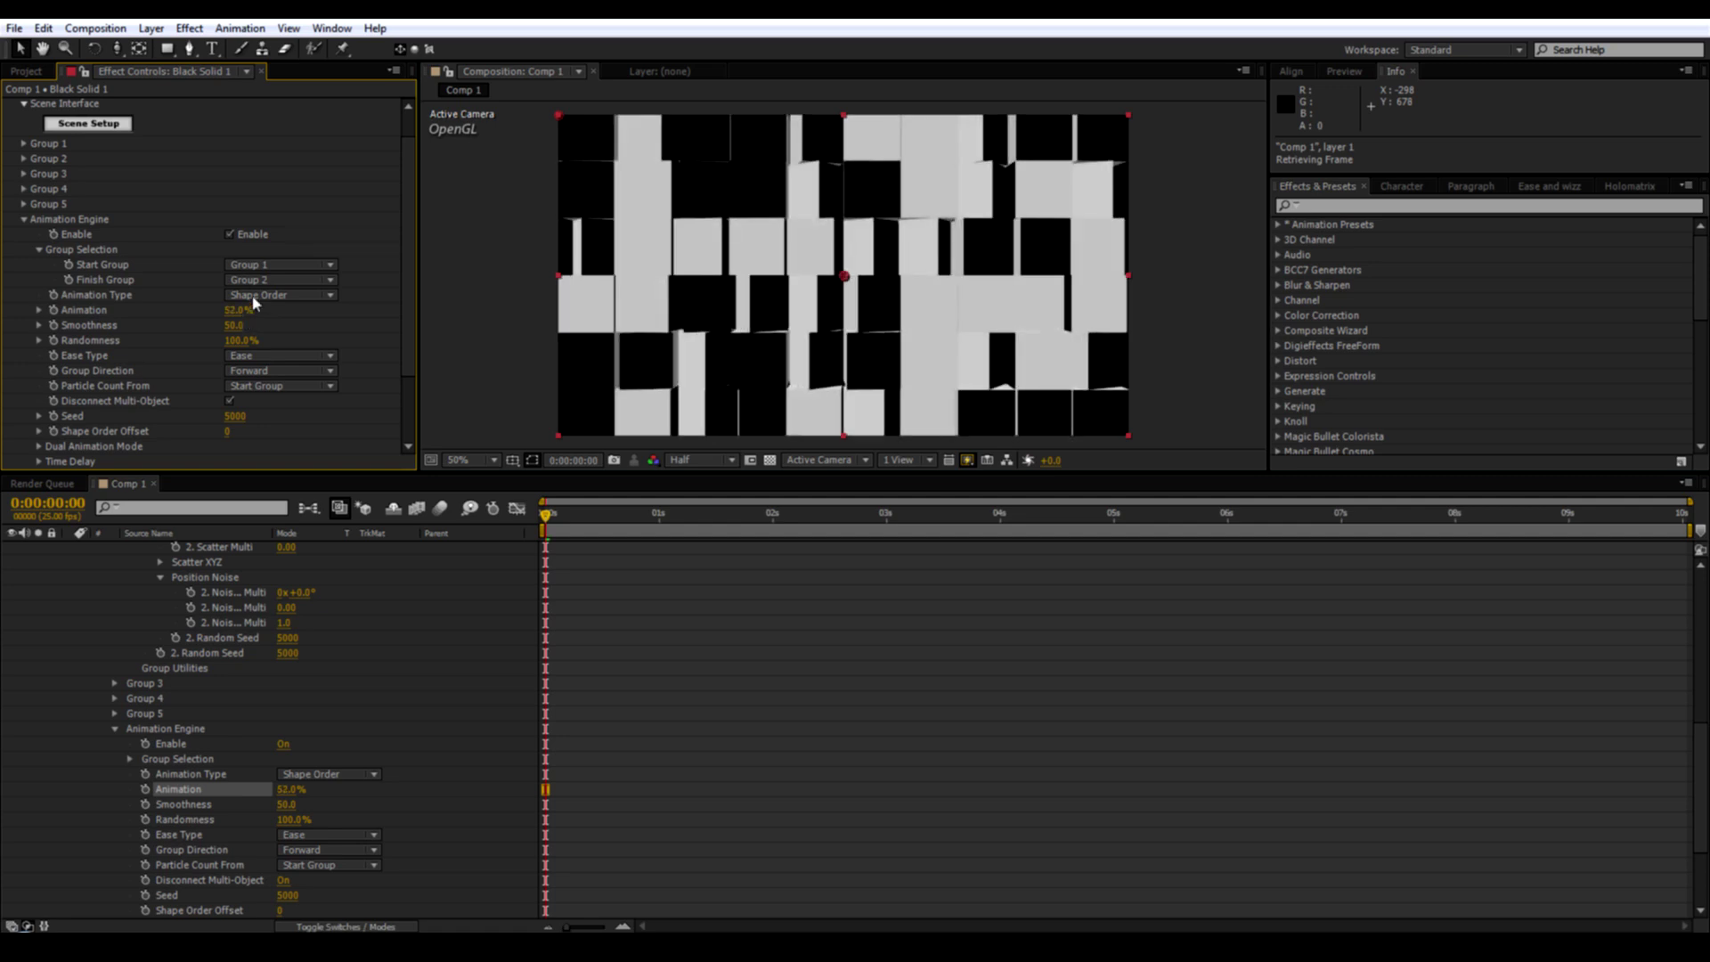
{"action": "left_click", "coordinate": [258, 296]}
{"action": "left_click", "coordinate": [272, 333]}
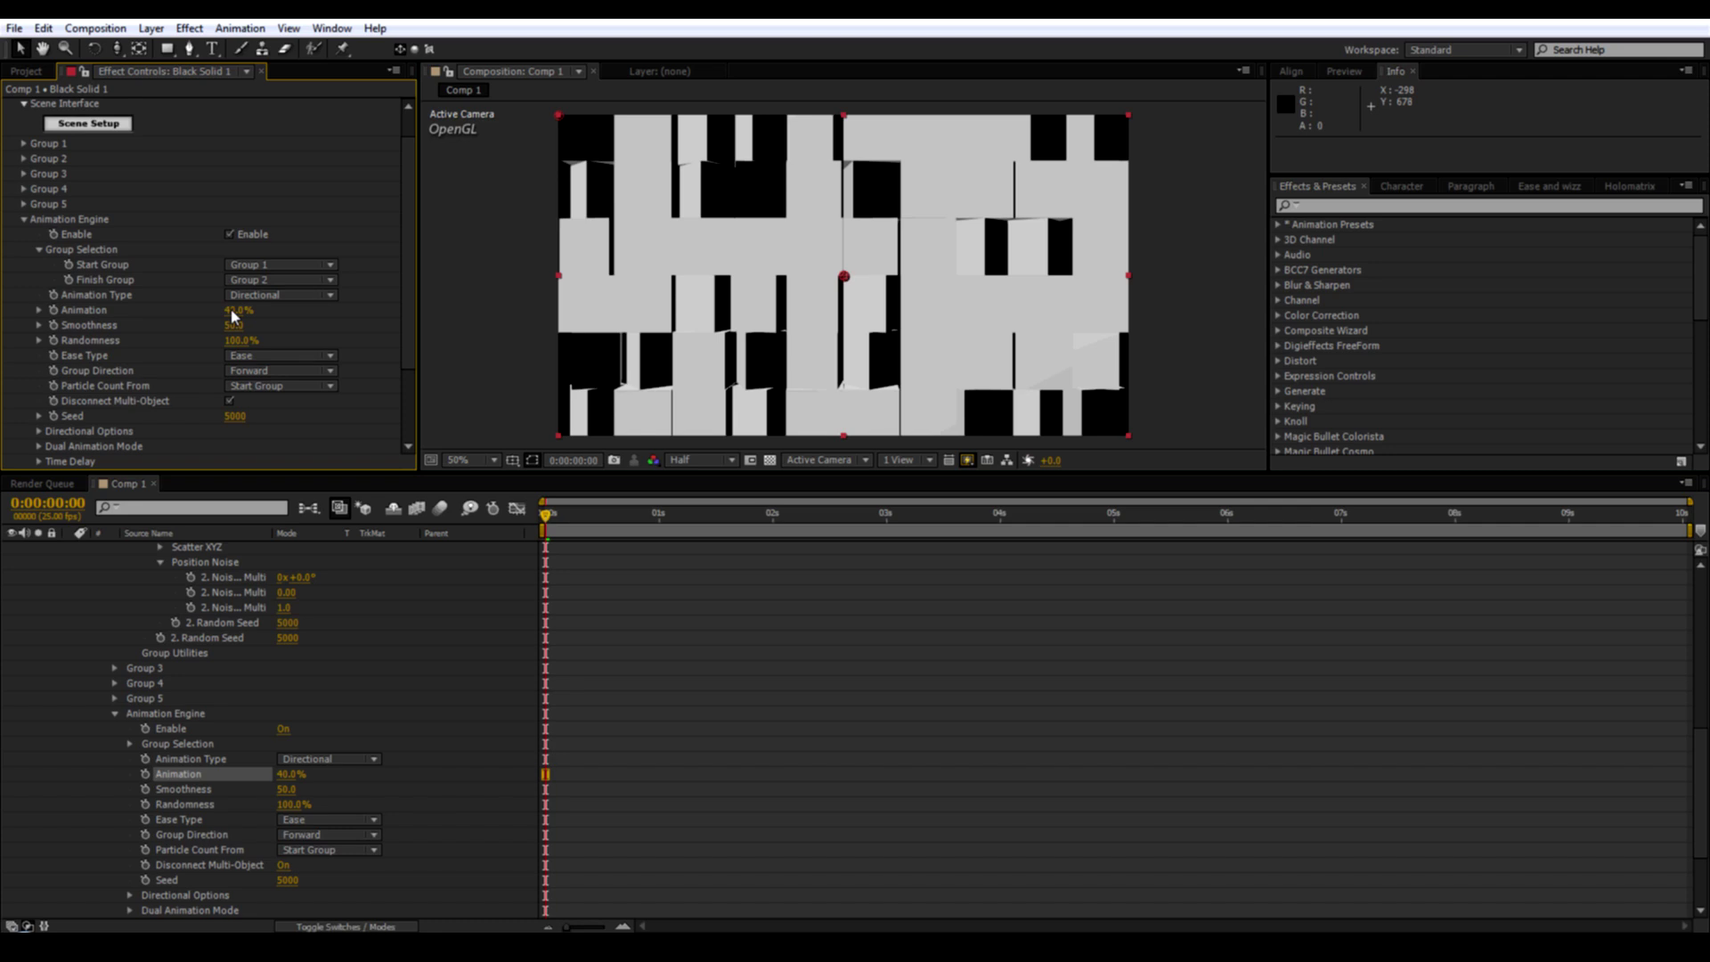
{"action": "left_click", "coordinate": [235, 310]}
{"action": "type", "text": "0"}
{"action": "key", "text": "Return"}
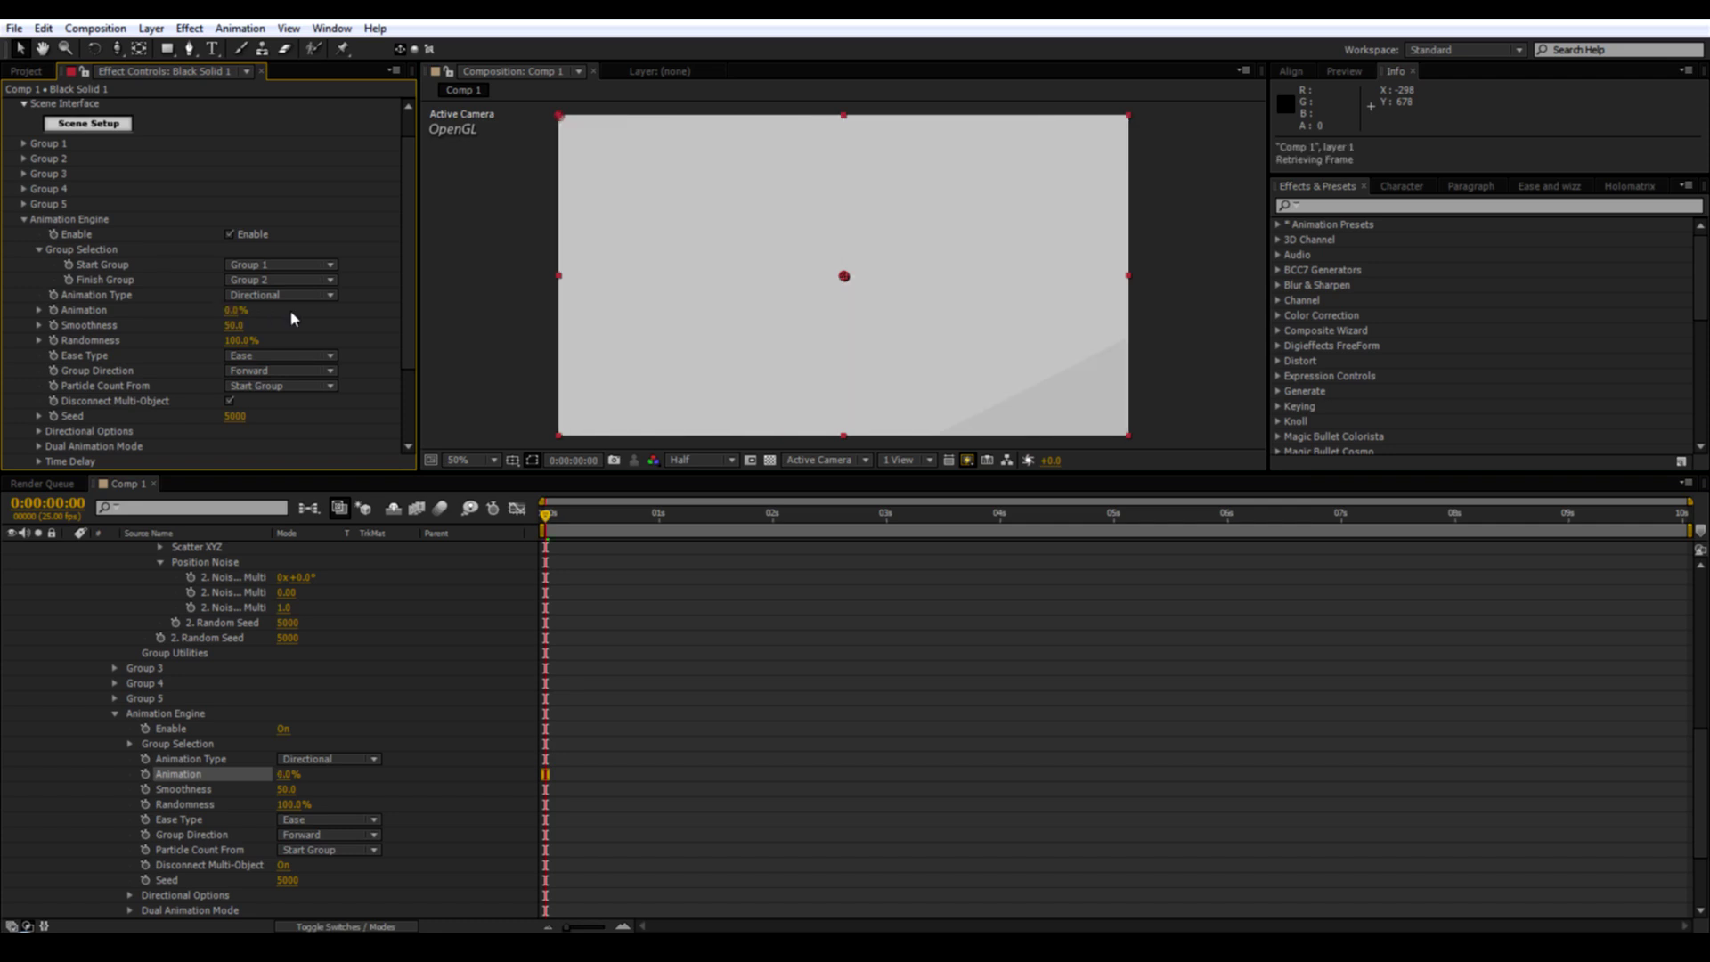
{"action": "scroll", "coordinate": [98, 601], "scroll_direction": "up", "scroll_amount": 10}
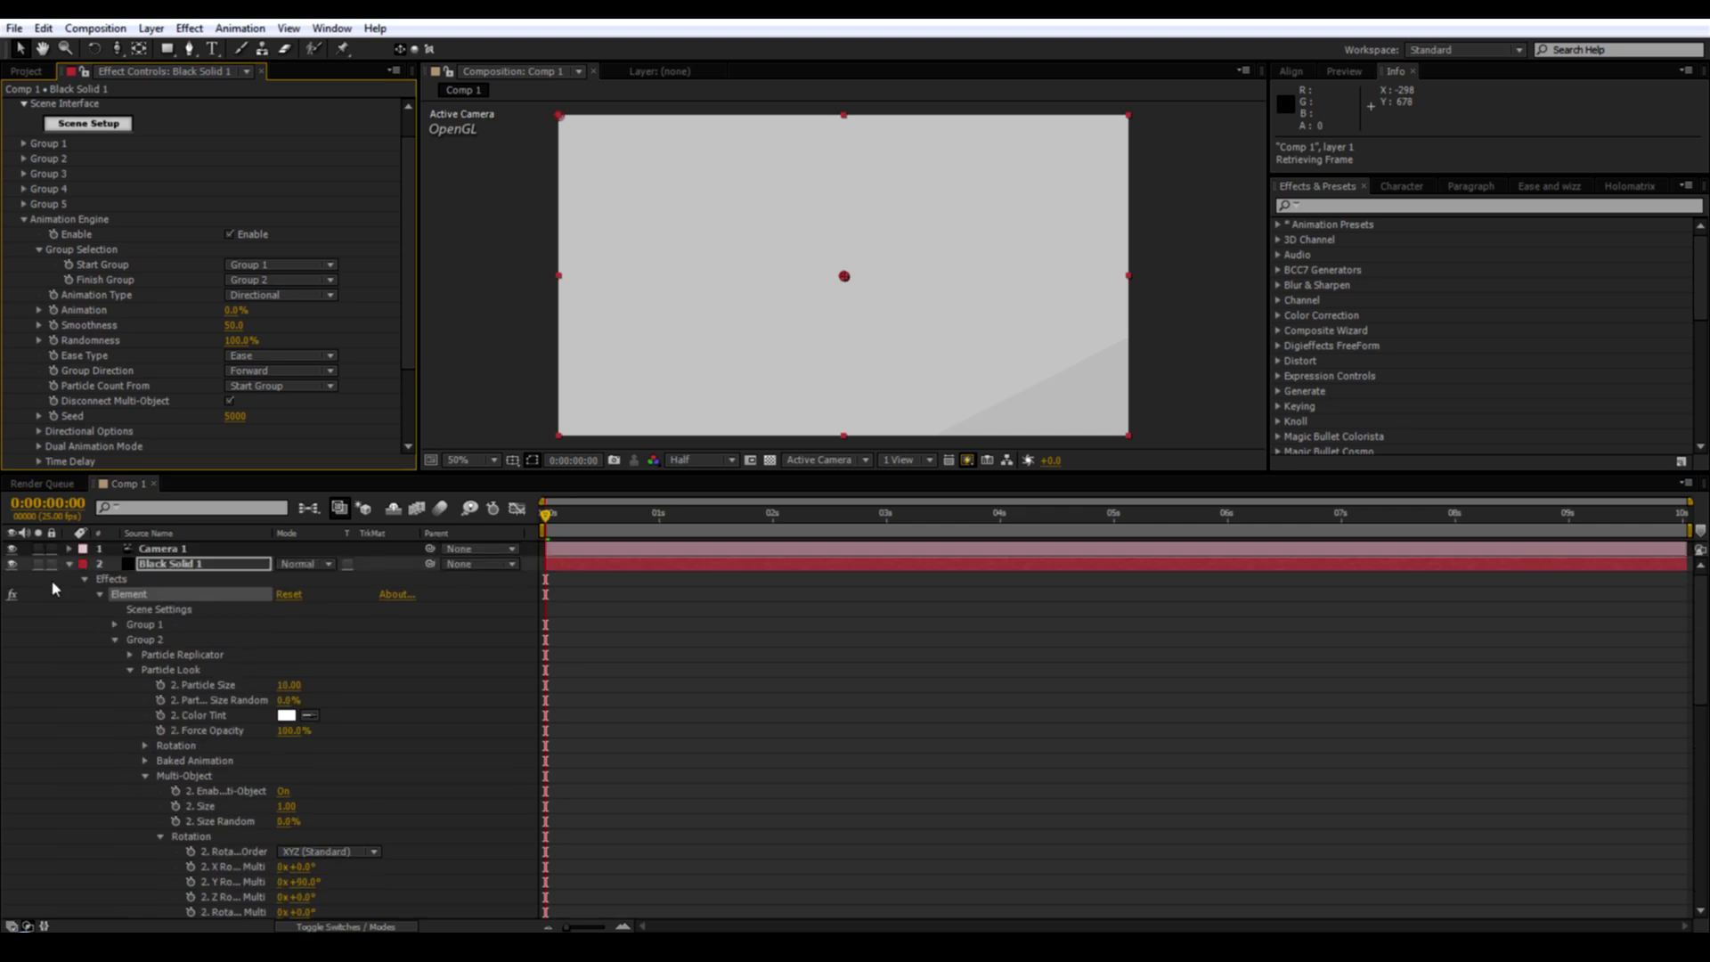
Keyframe Element's Animation at 1 second and at 100% at 3 seconds.
{"action": "left_click", "coordinate": [69, 565]}
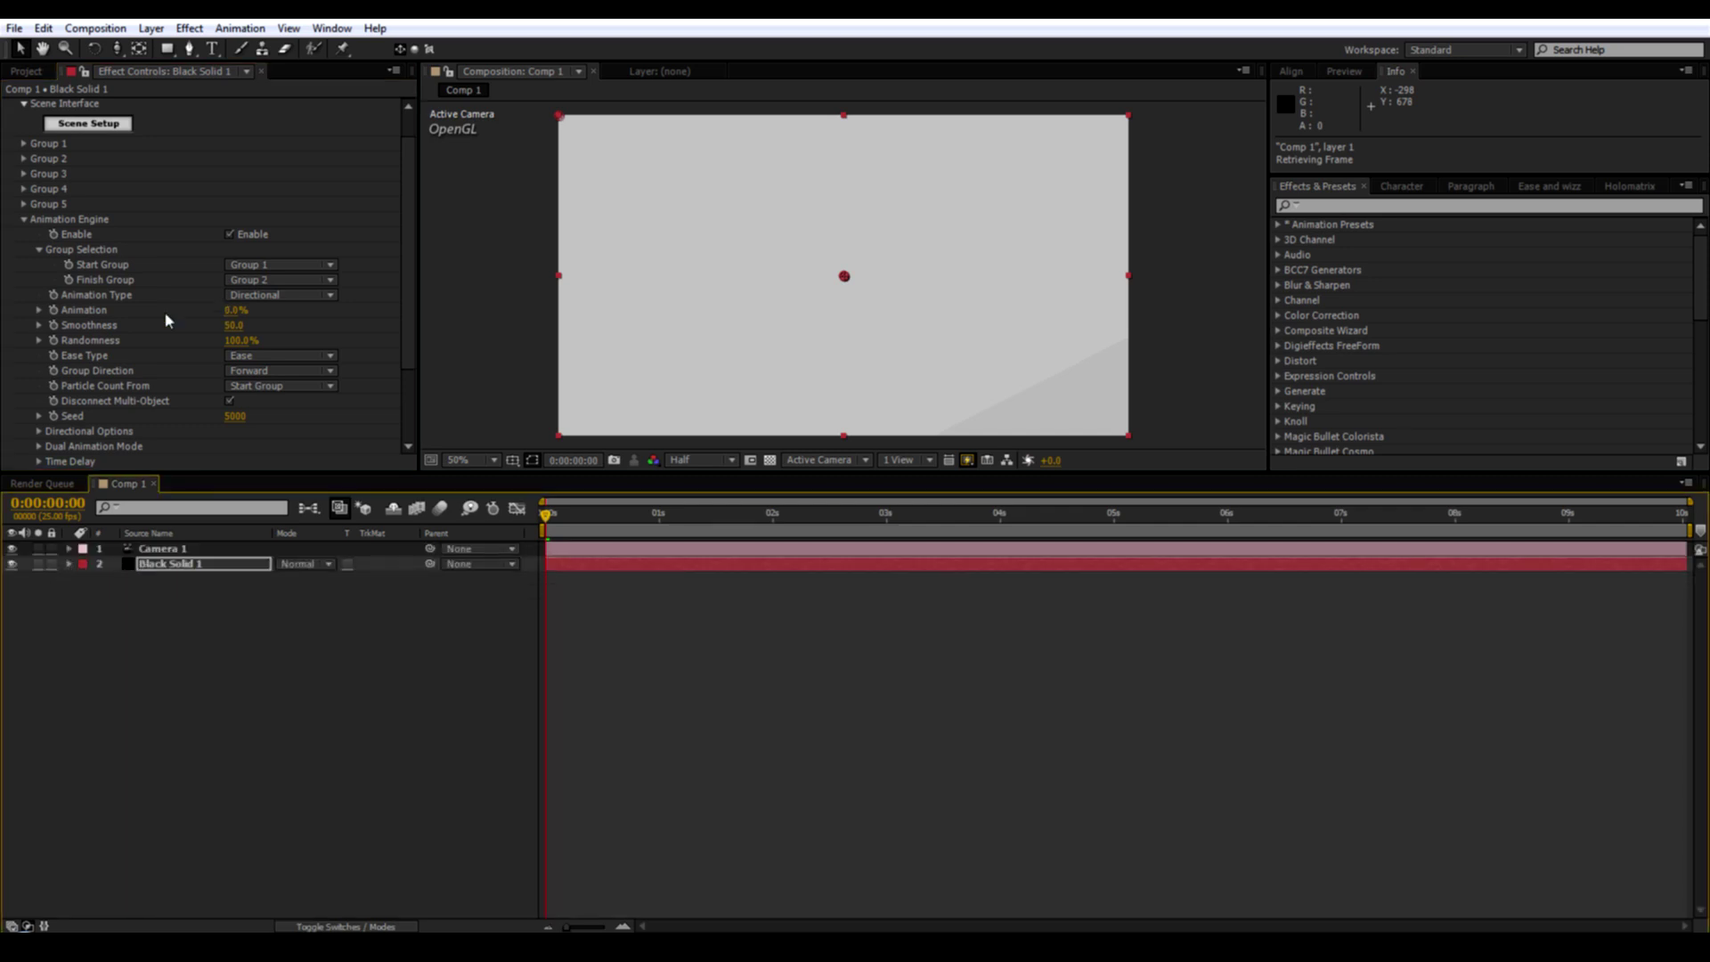
{"action": "left_click", "coordinate": [658, 522]}
{"action": "left_click", "coordinate": [54, 310]}
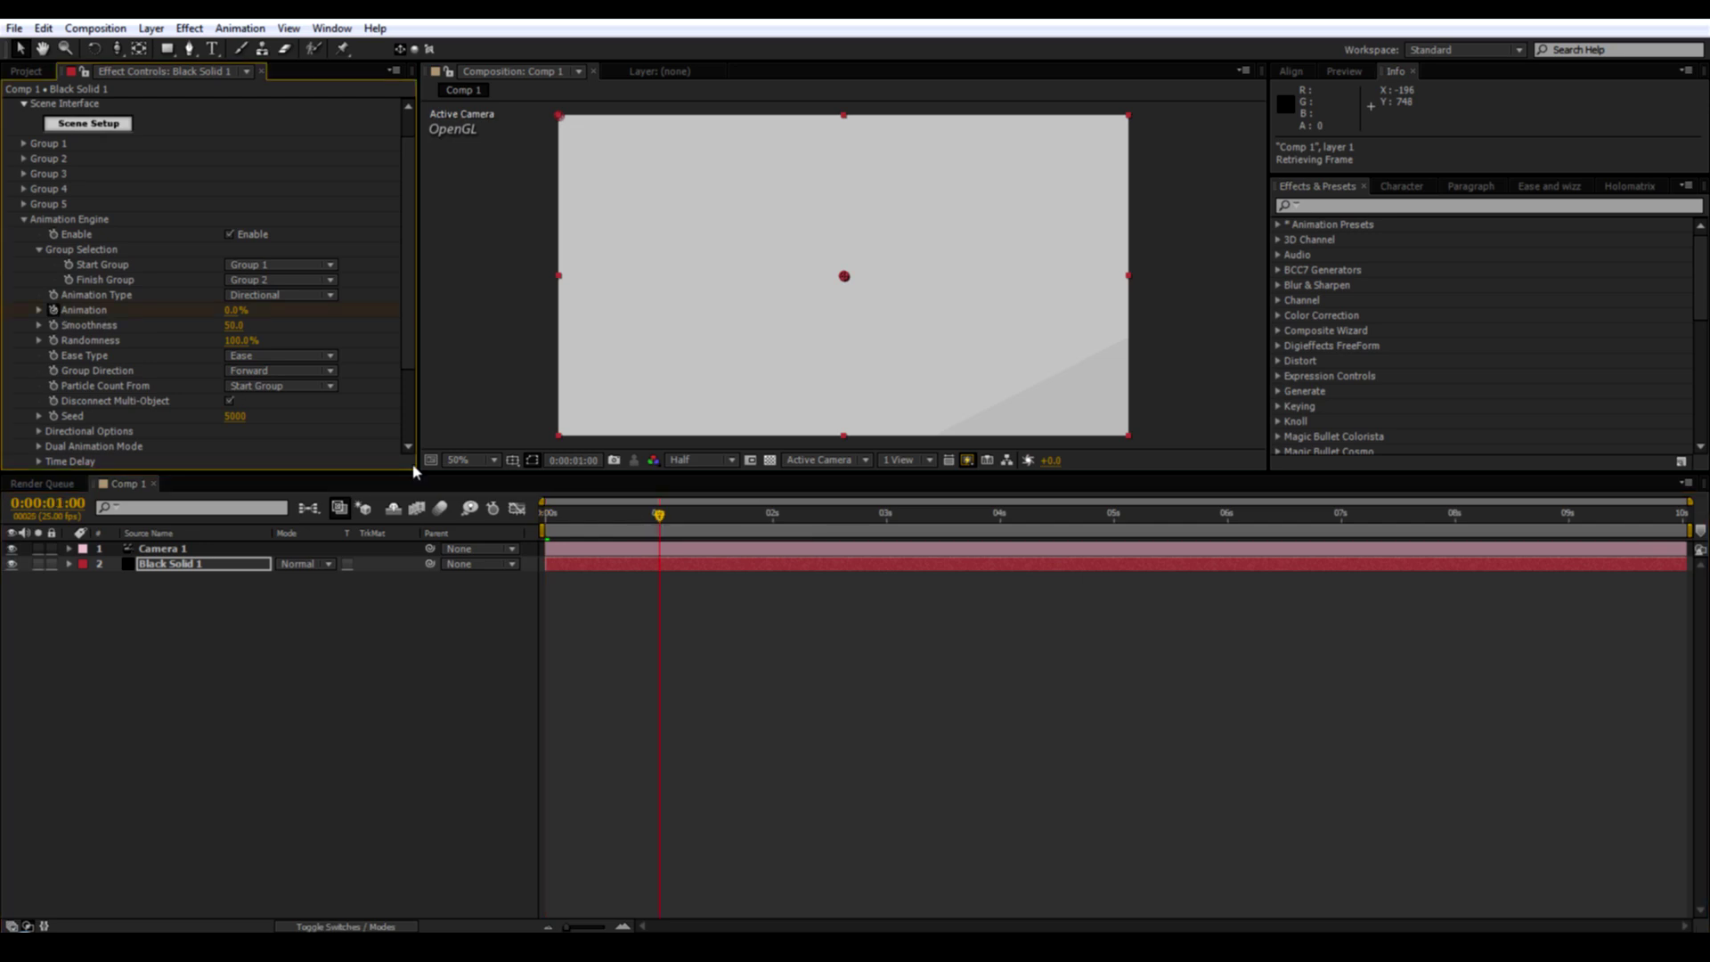
{"action": "left_click", "coordinate": [887, 523]}
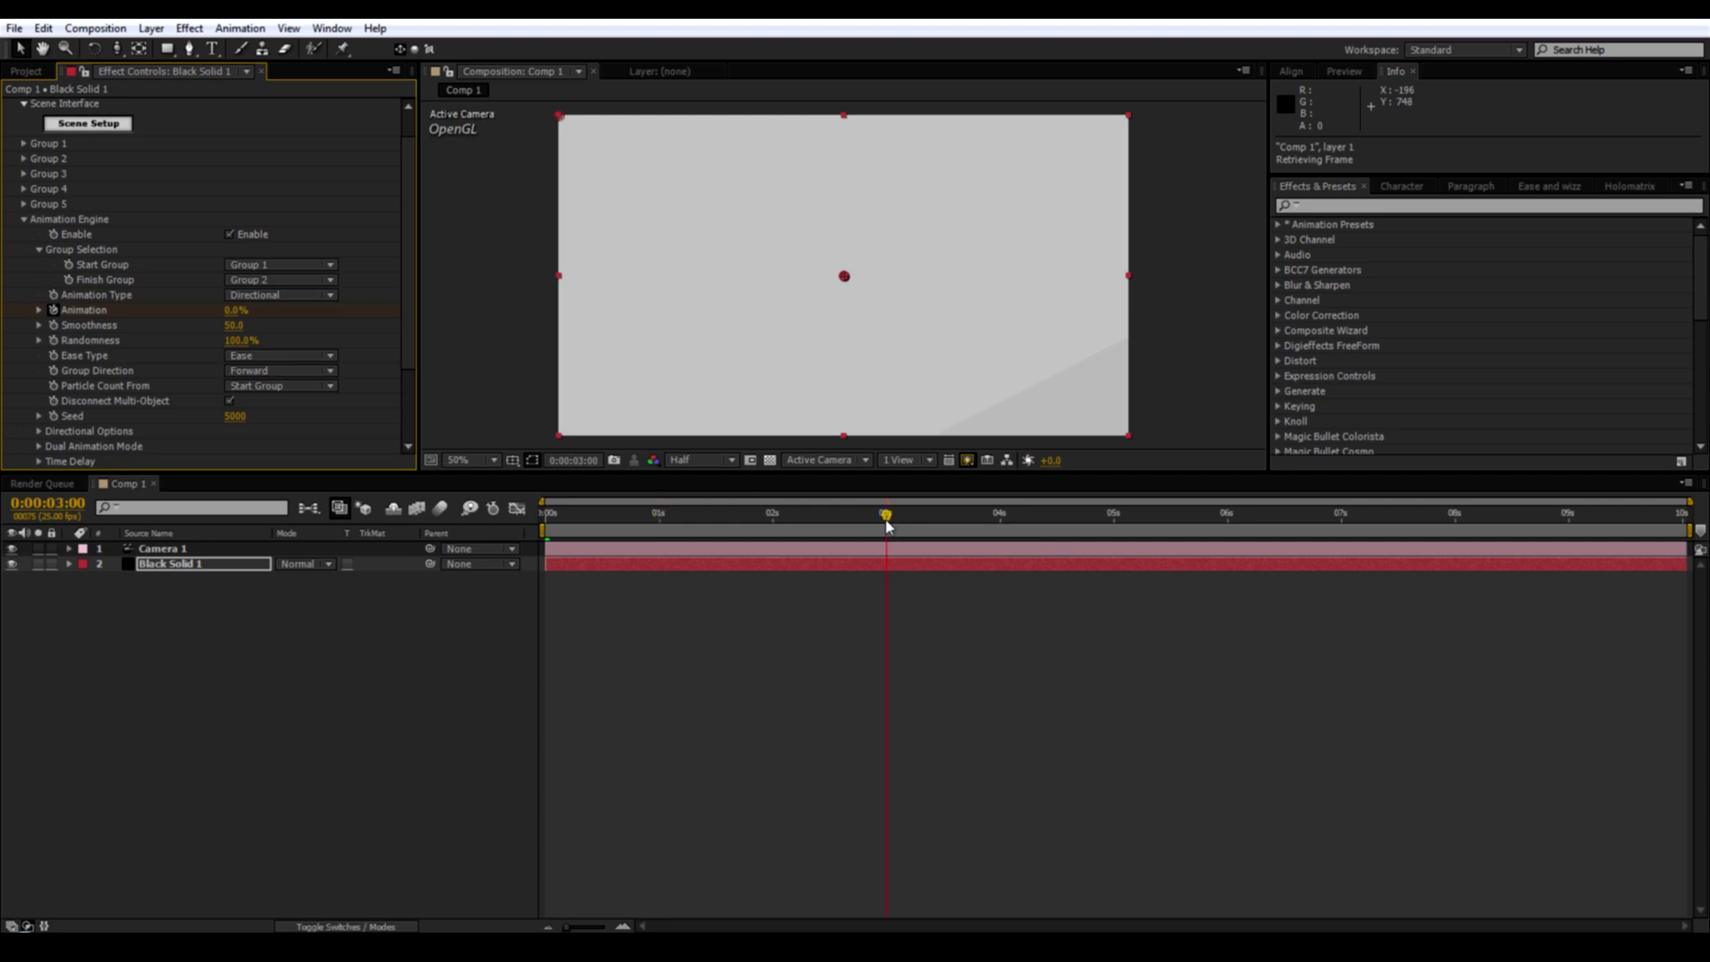
{"action": "left_click", "coordinate": [235, 311]}
{"action": "type", "text": "100"}
{"action": "key", "text": "Return"}
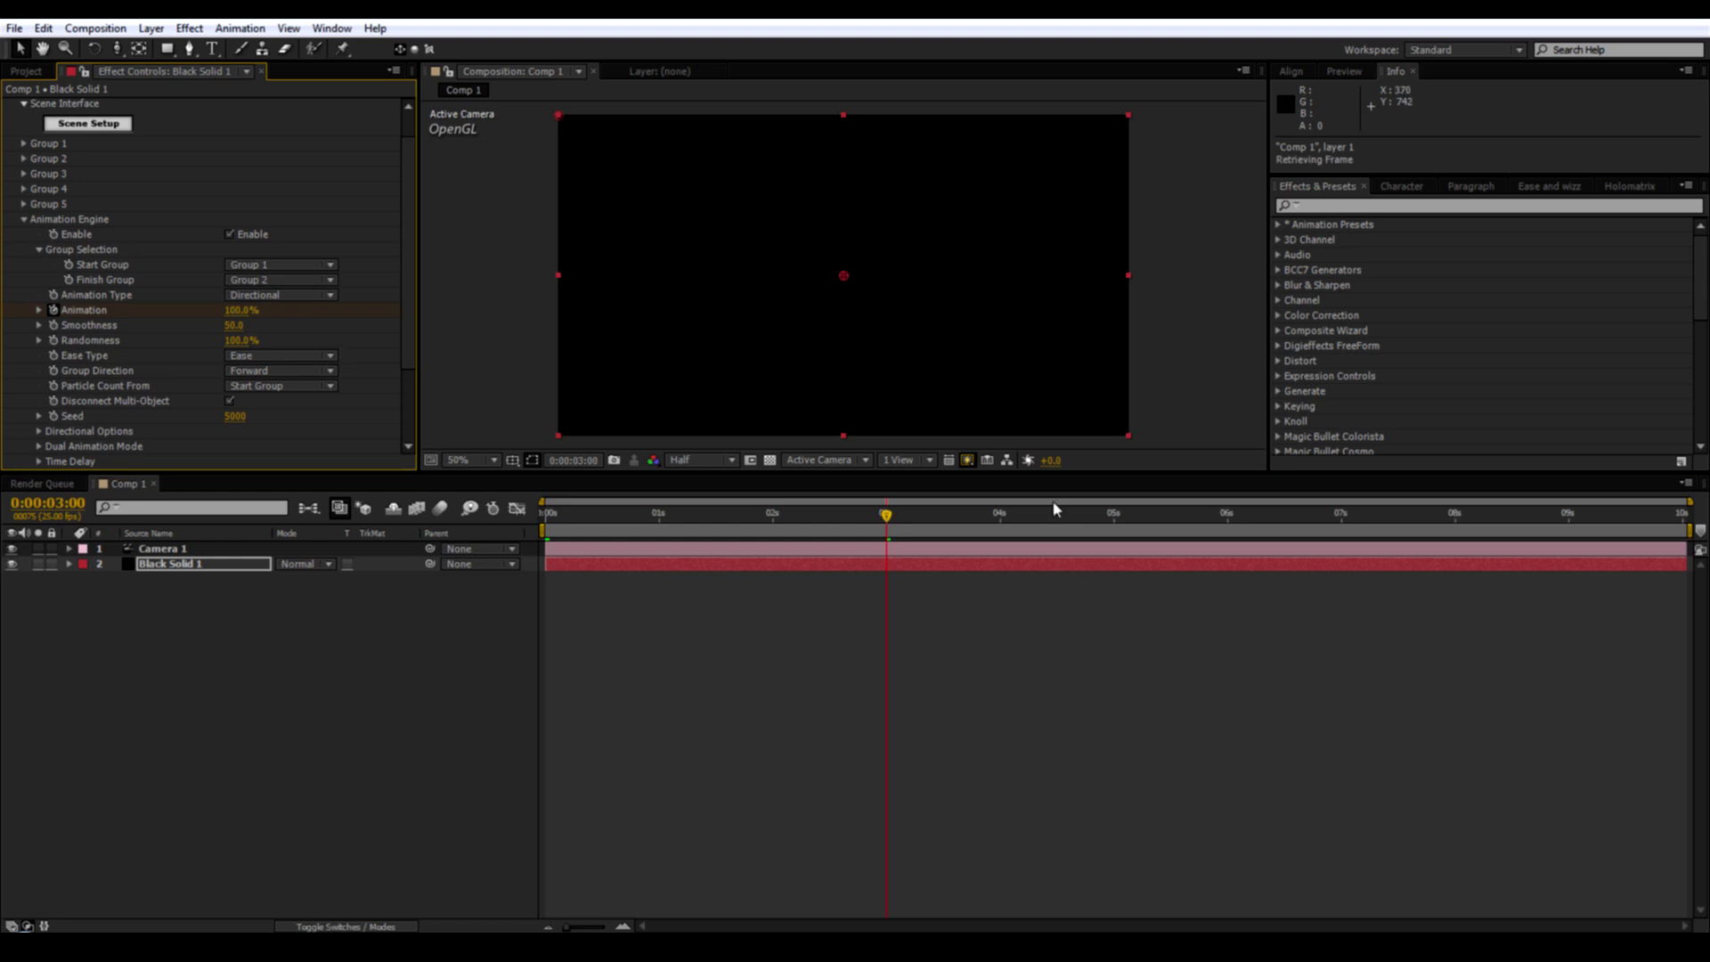
Add an Animation keyframe at 4 seconds and lower Seed to 2100.
{"action": "left_click", "coordinate": [1000, 522]}
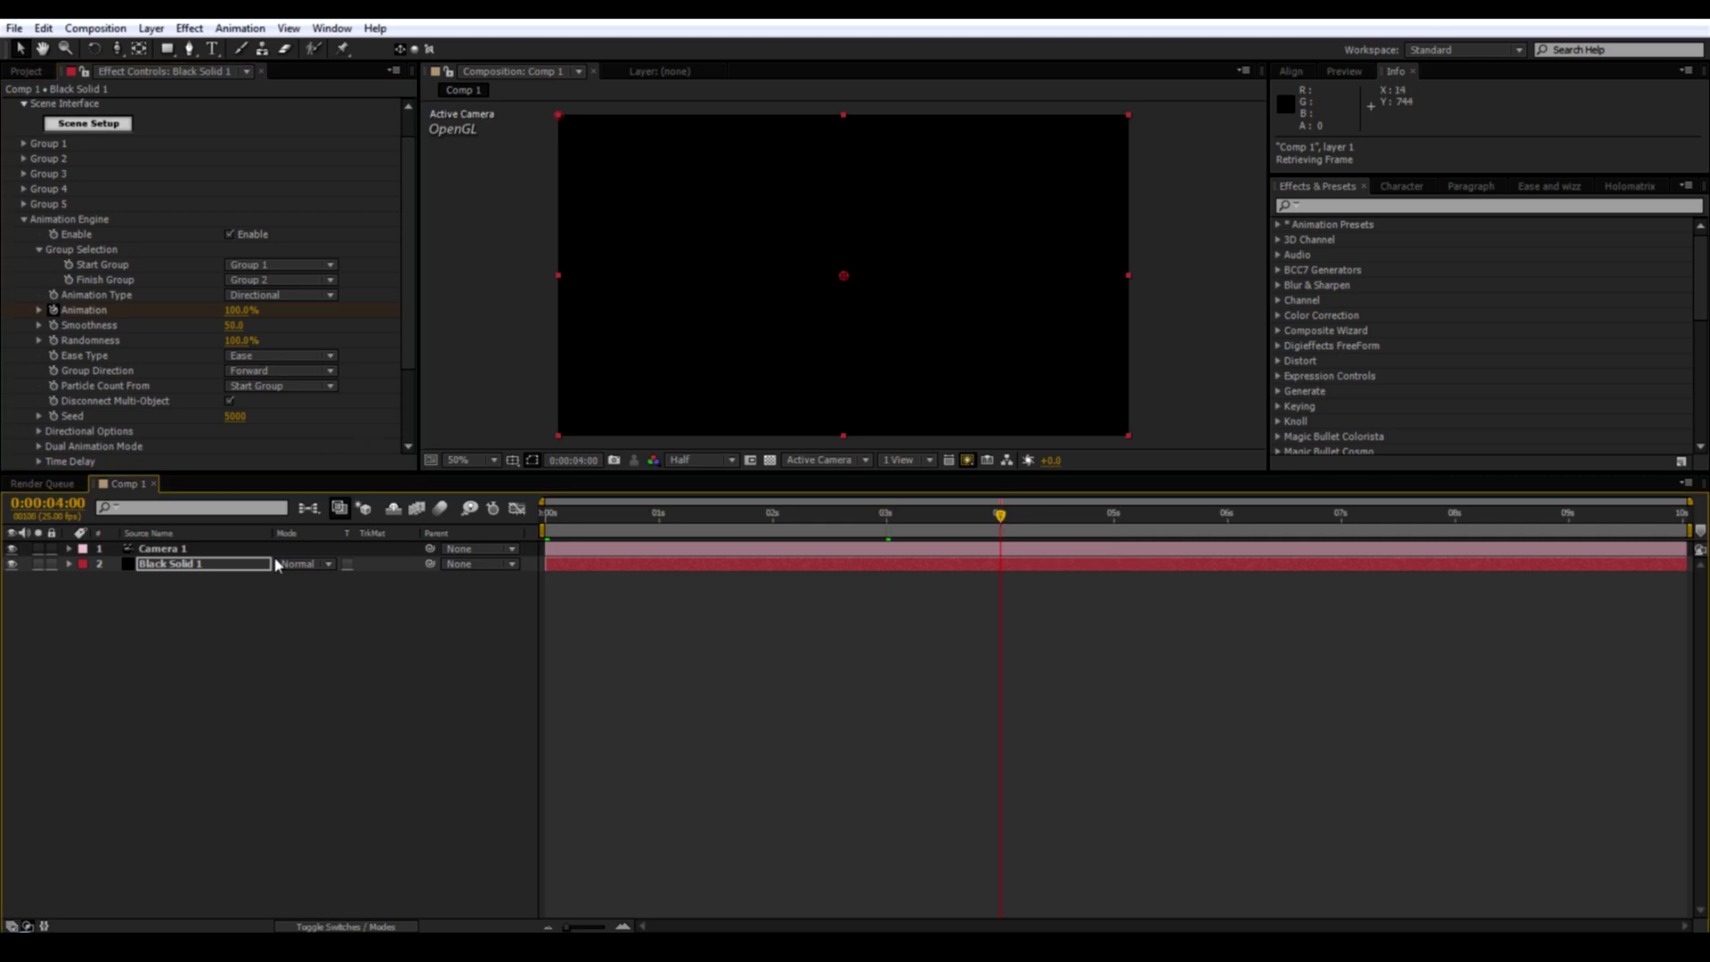
{"action": "left_click", "coordinate": [239, 566]}
{"action": "key", "text": "u"}
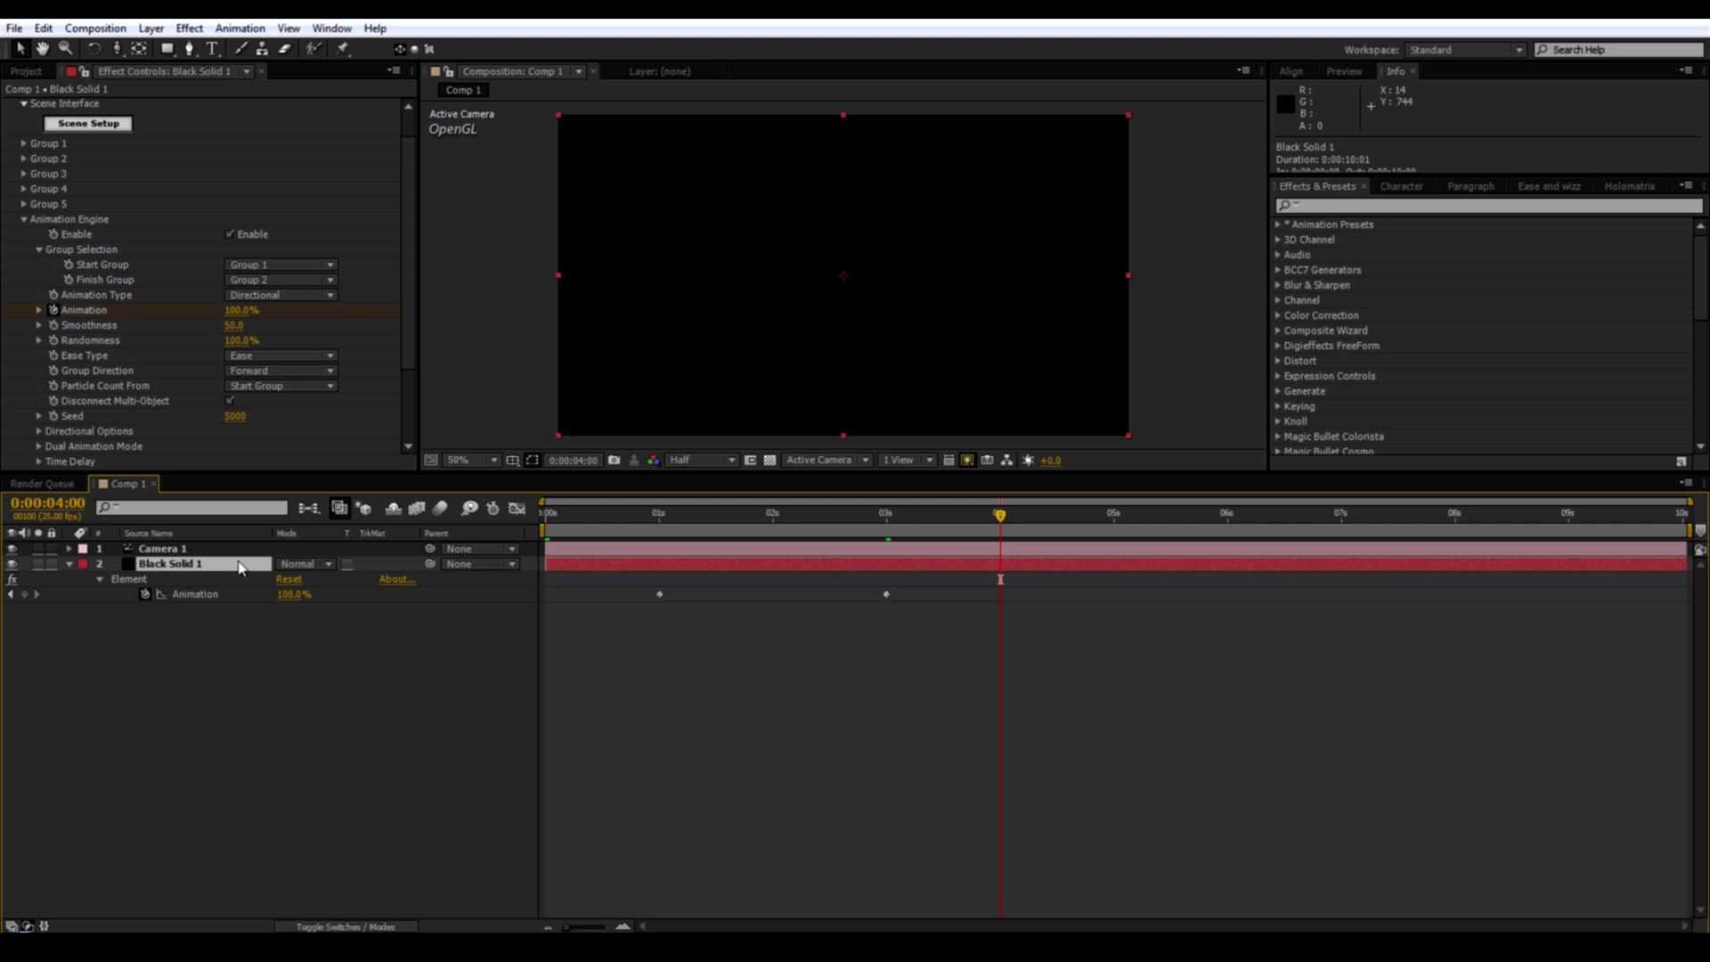
{"action": "left_click", "coordinate": [24, 594]}
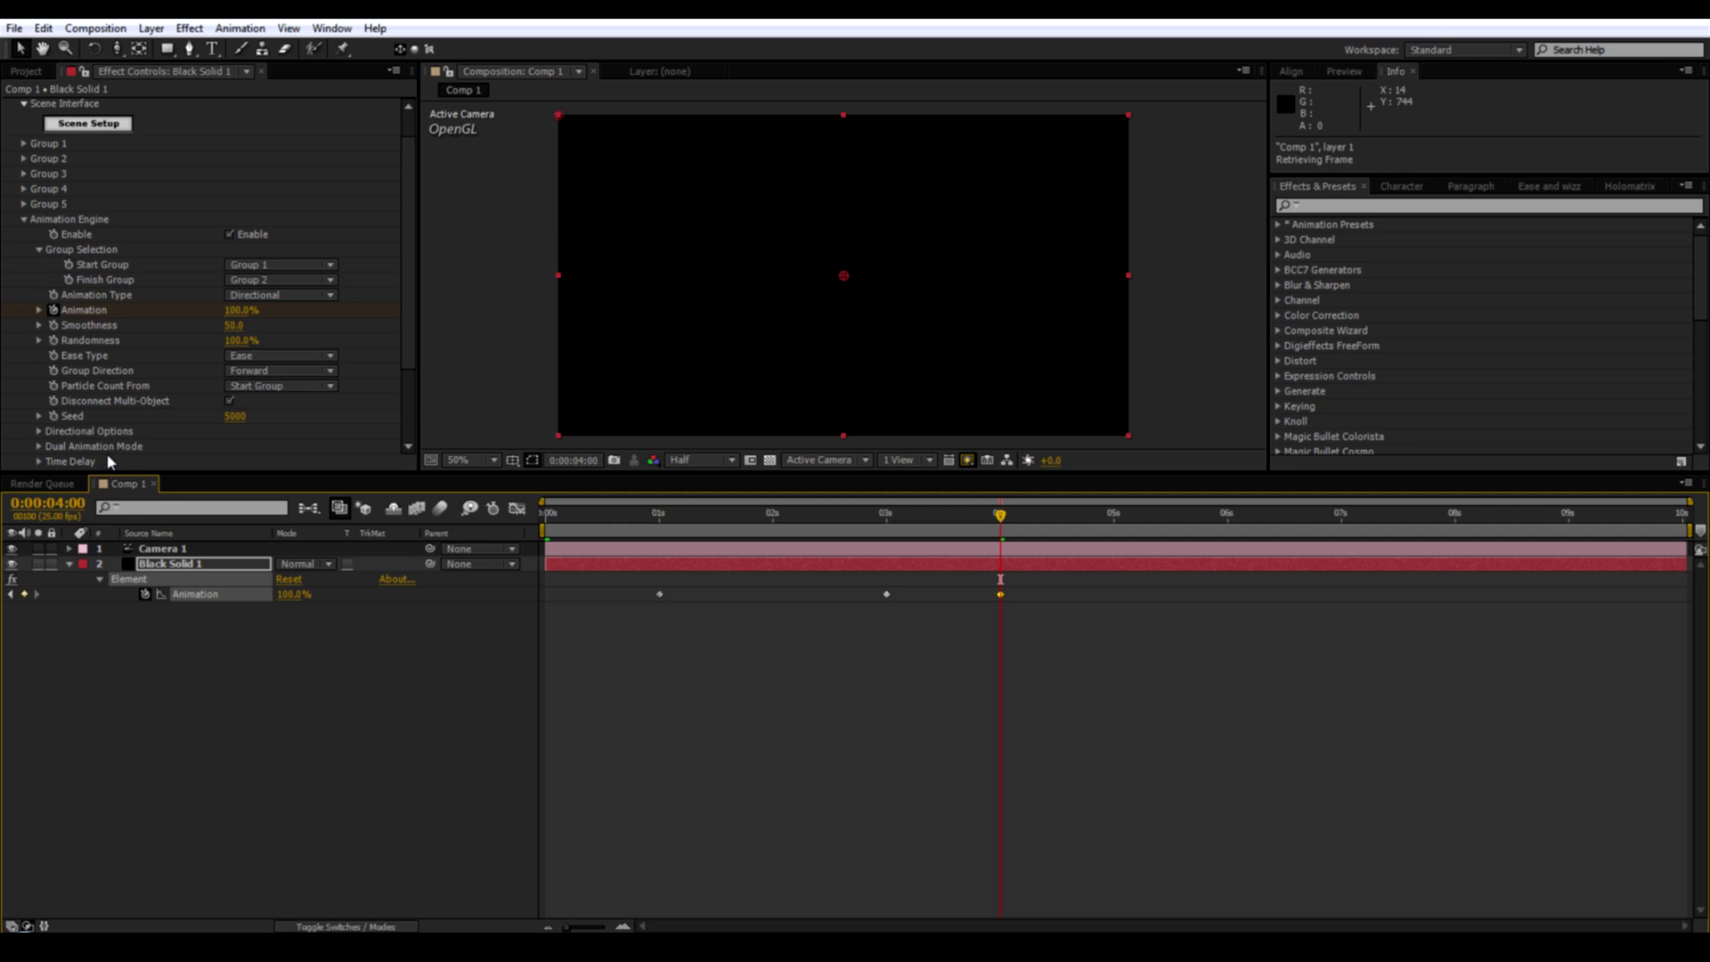
{"action": "left_click", "coordinate": [56, 420]}
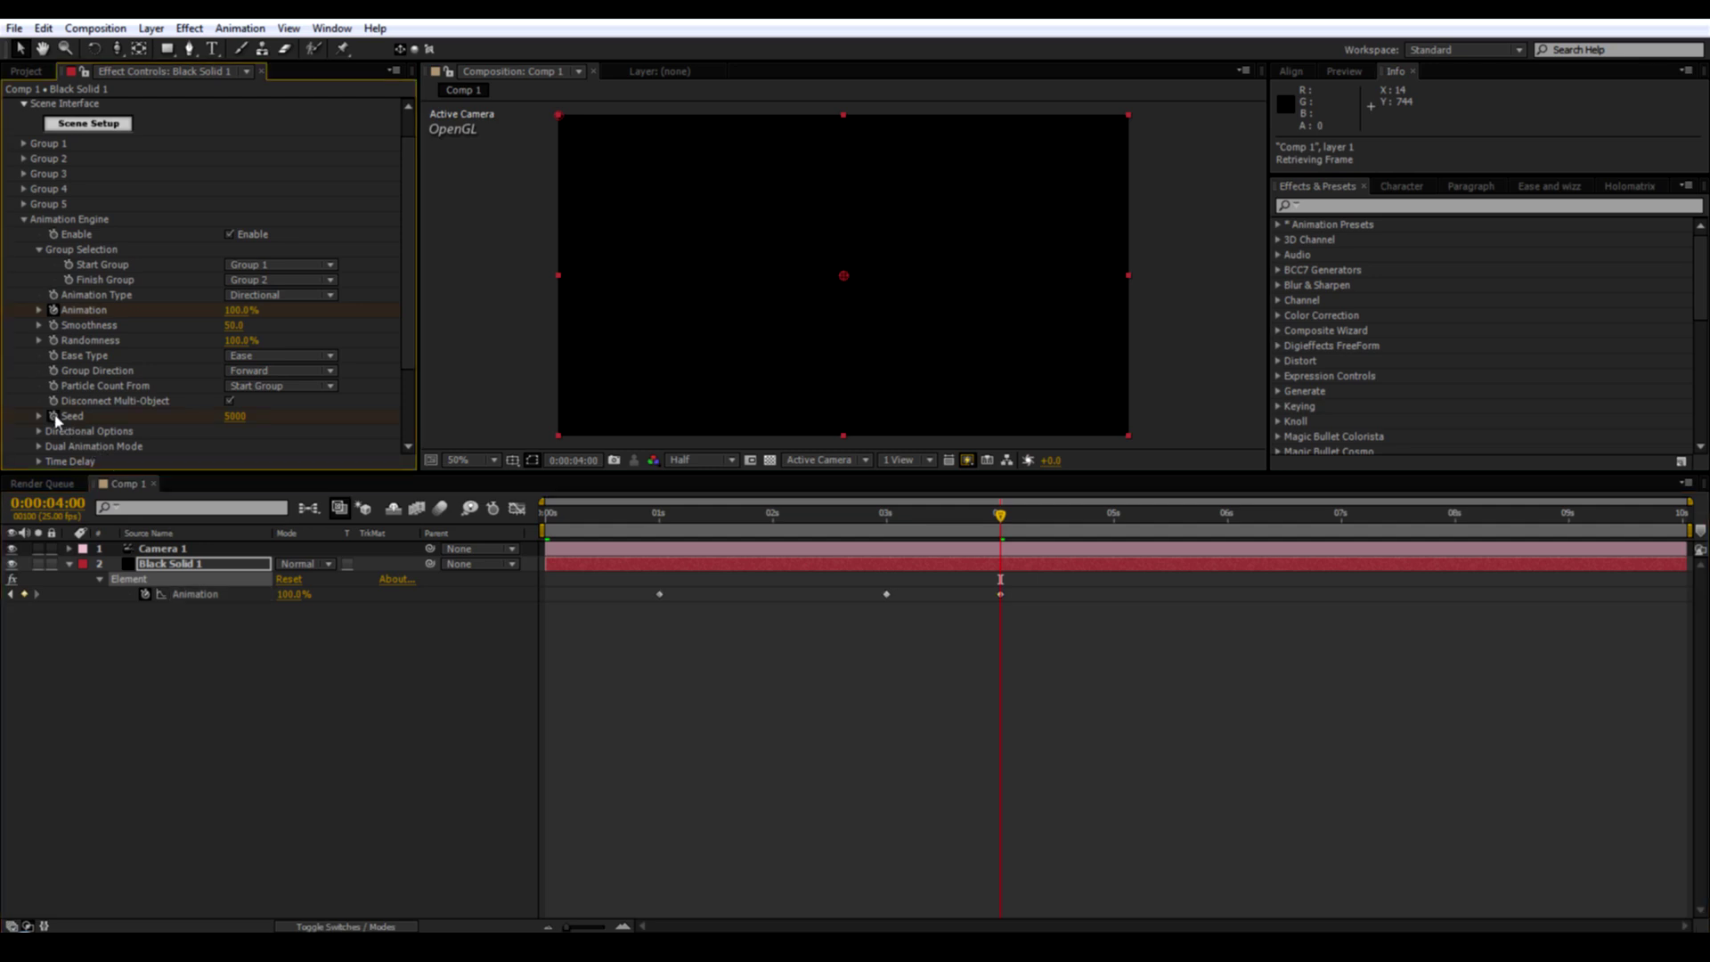
{"action": "key", "text": "Page_Down"}
{"action": "left_click_drag", "start_coordinate": [233, 422], "coordinate": [205, 425]}
Keyframe Animation back to 0% at 6 seconds and scrub through to preview.
{"action": "left_click", "coordinate": [1228, 526]}
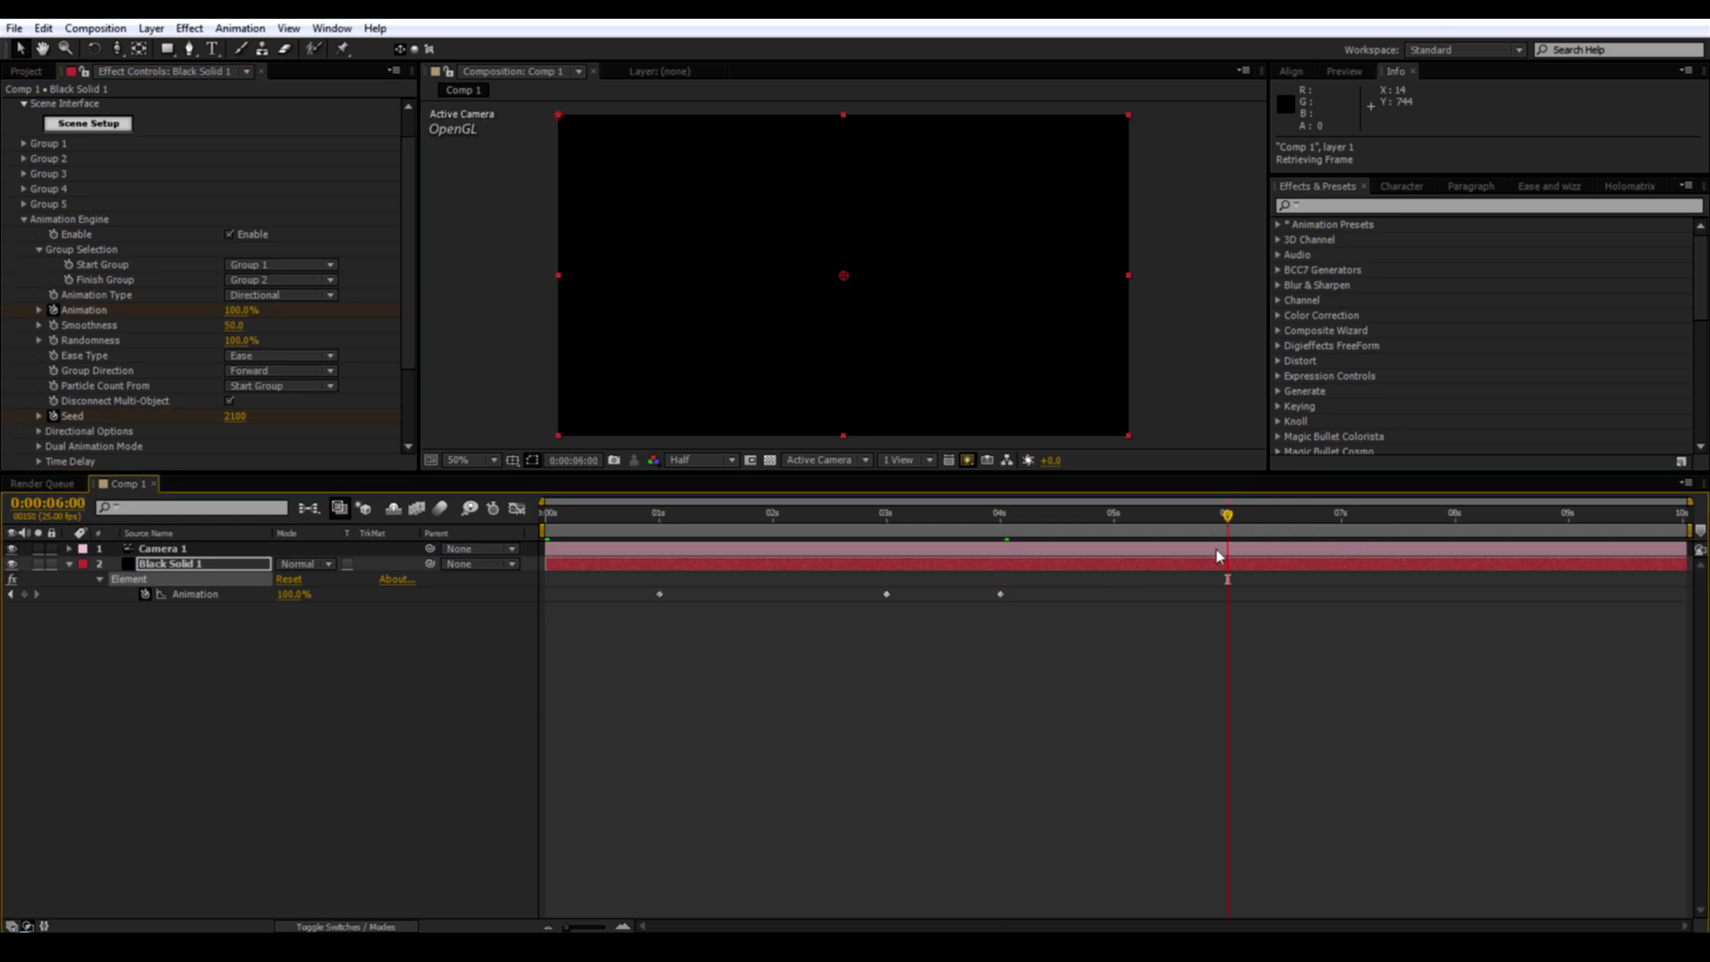
{"action": "left_click", "coordinate": [238, 312]}
{"action": "type", "text": "0"}
{"action": "key", "text": "Return"}
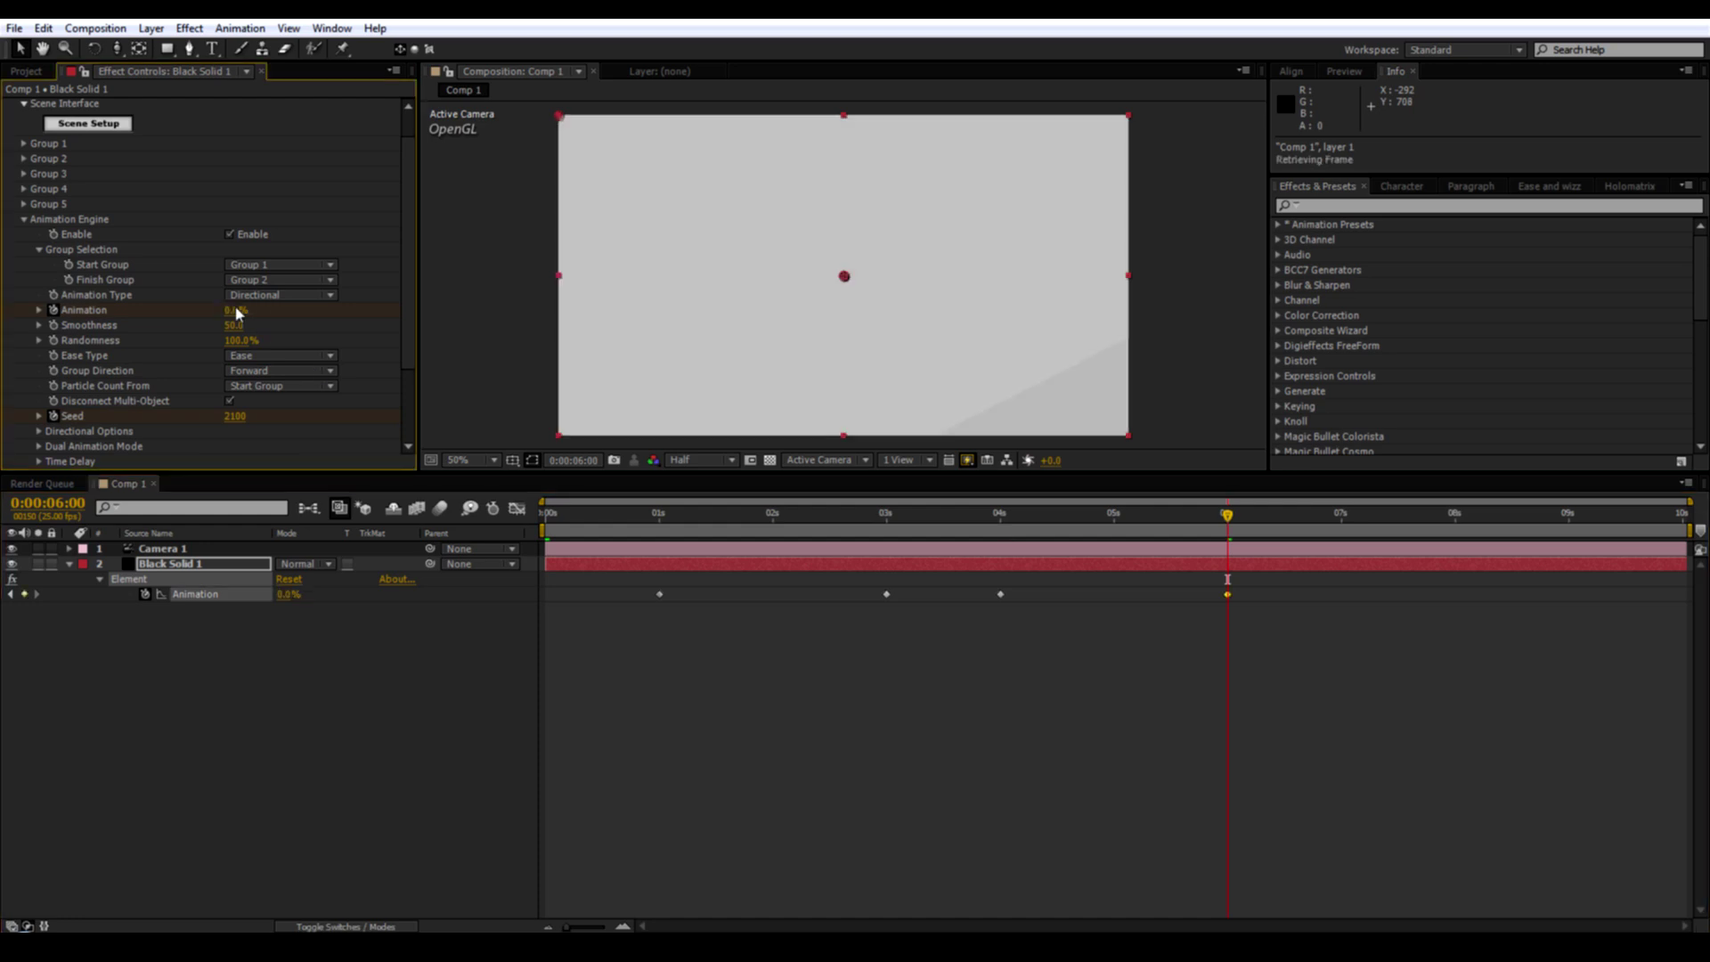
{"action": "left_click", "coordinate": [614, 515]}
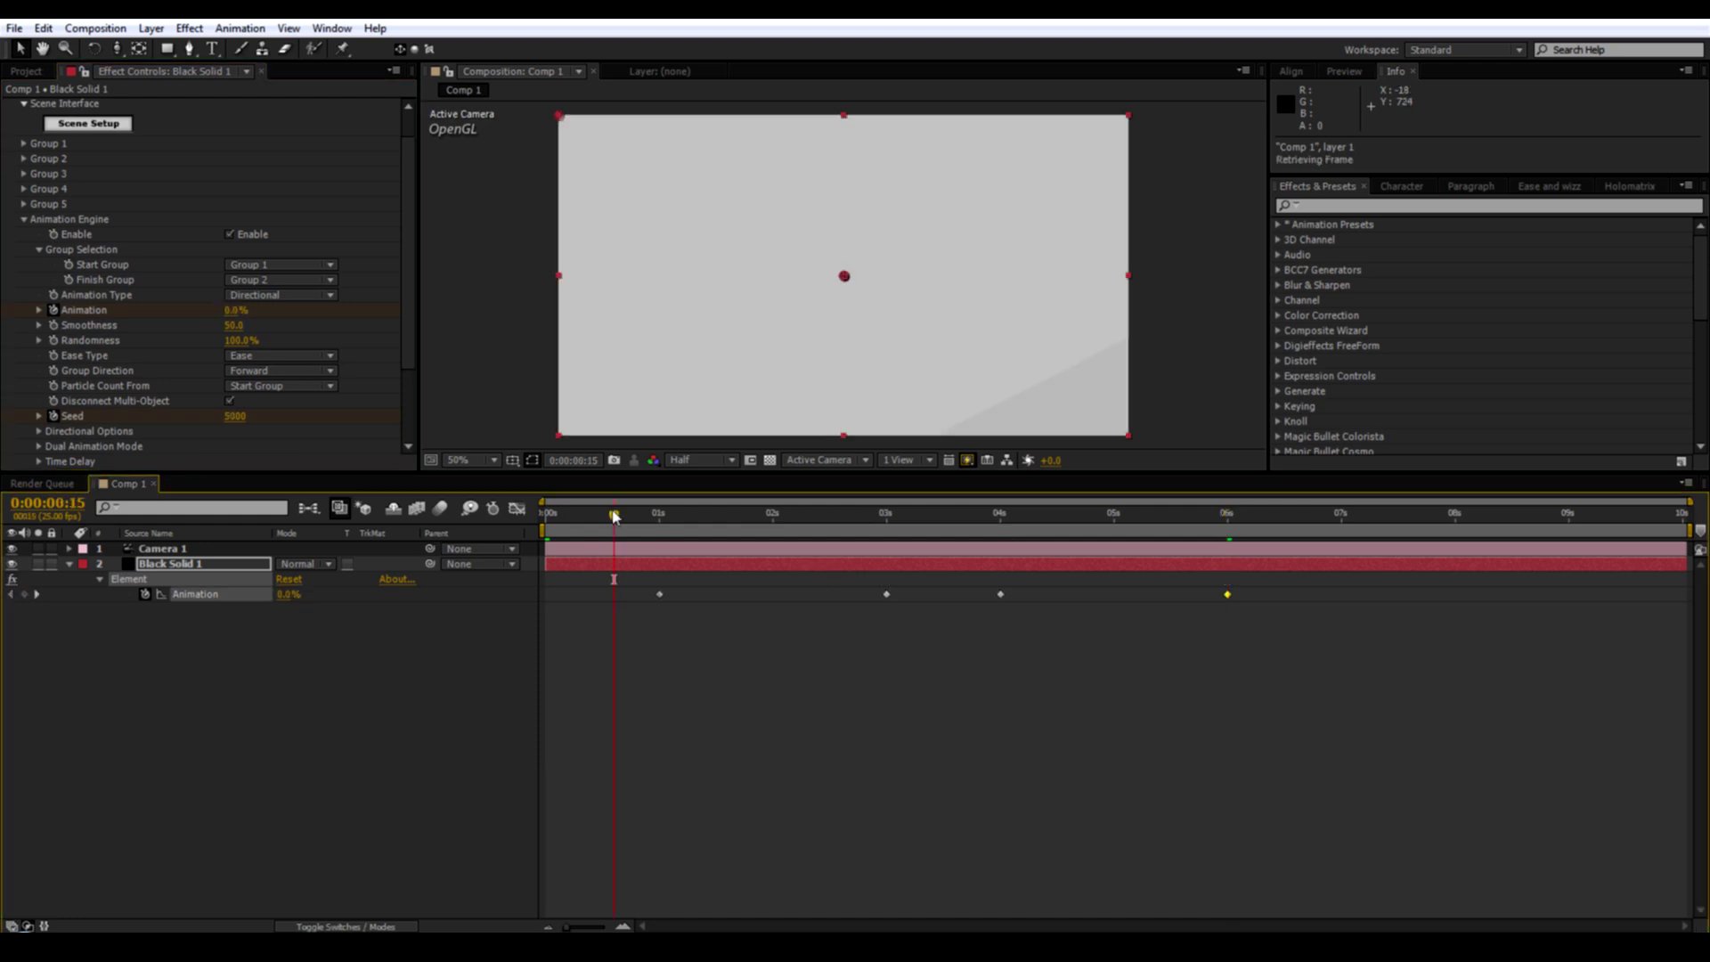
{"action": "left_click_drag", "start_coordinate": [615, 515], "coordinate": [1213, 532]}
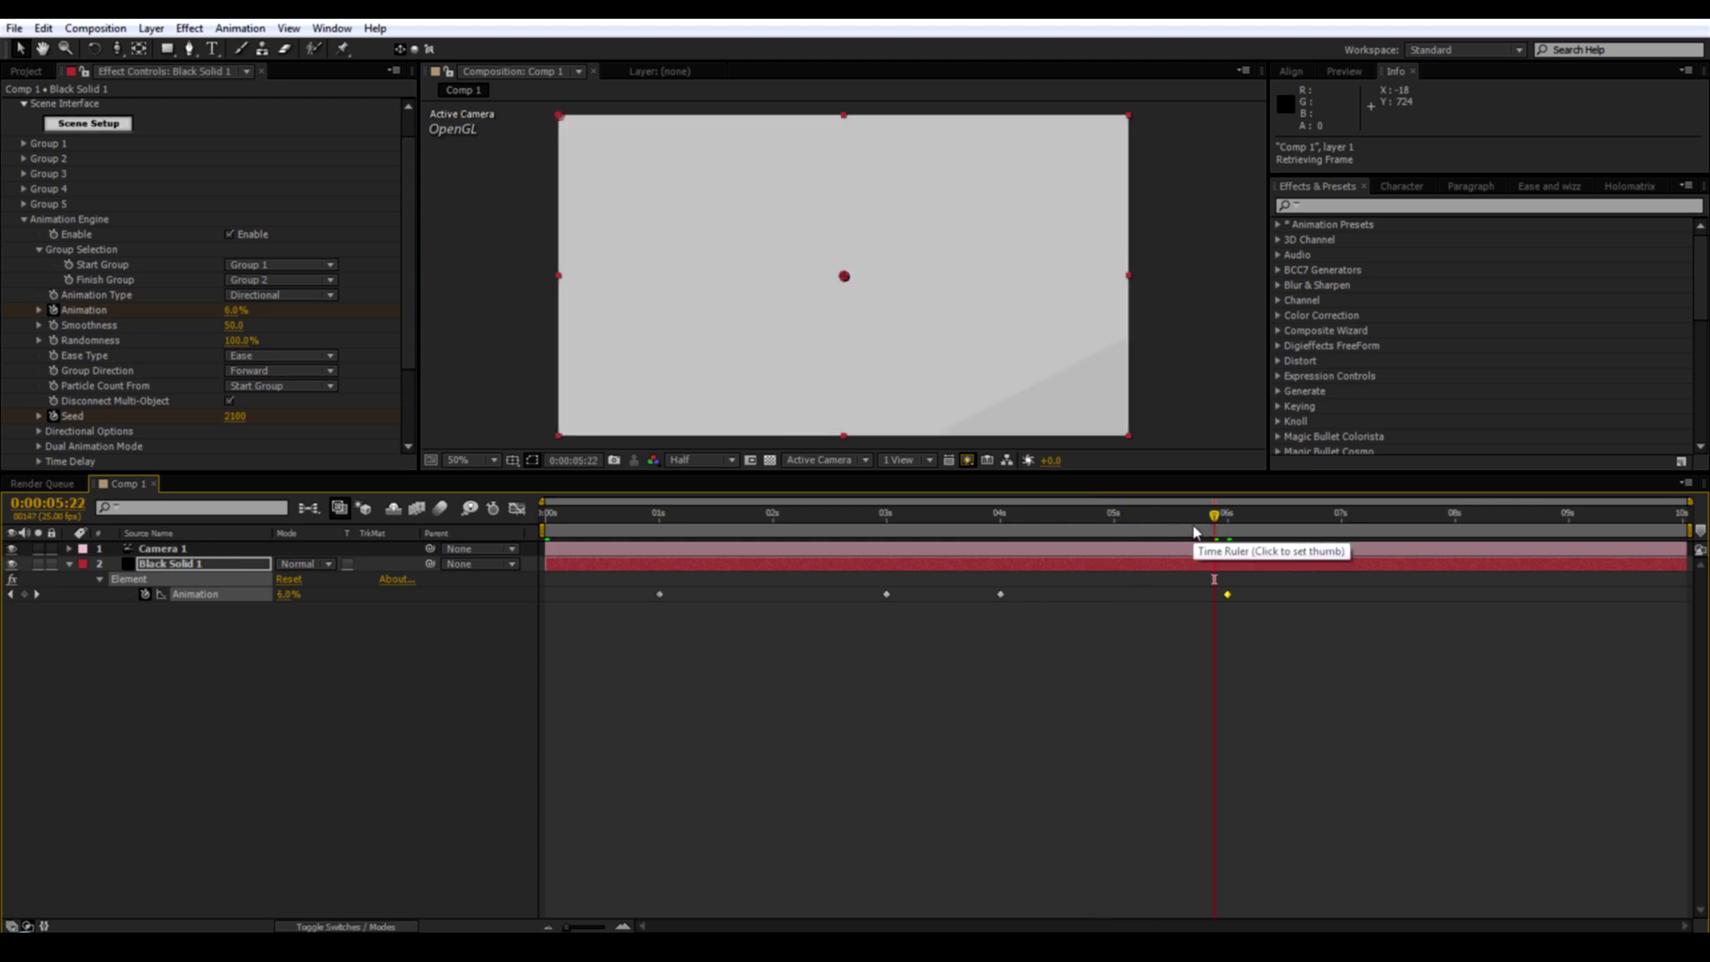
{"action": "key", "text": "Home"}
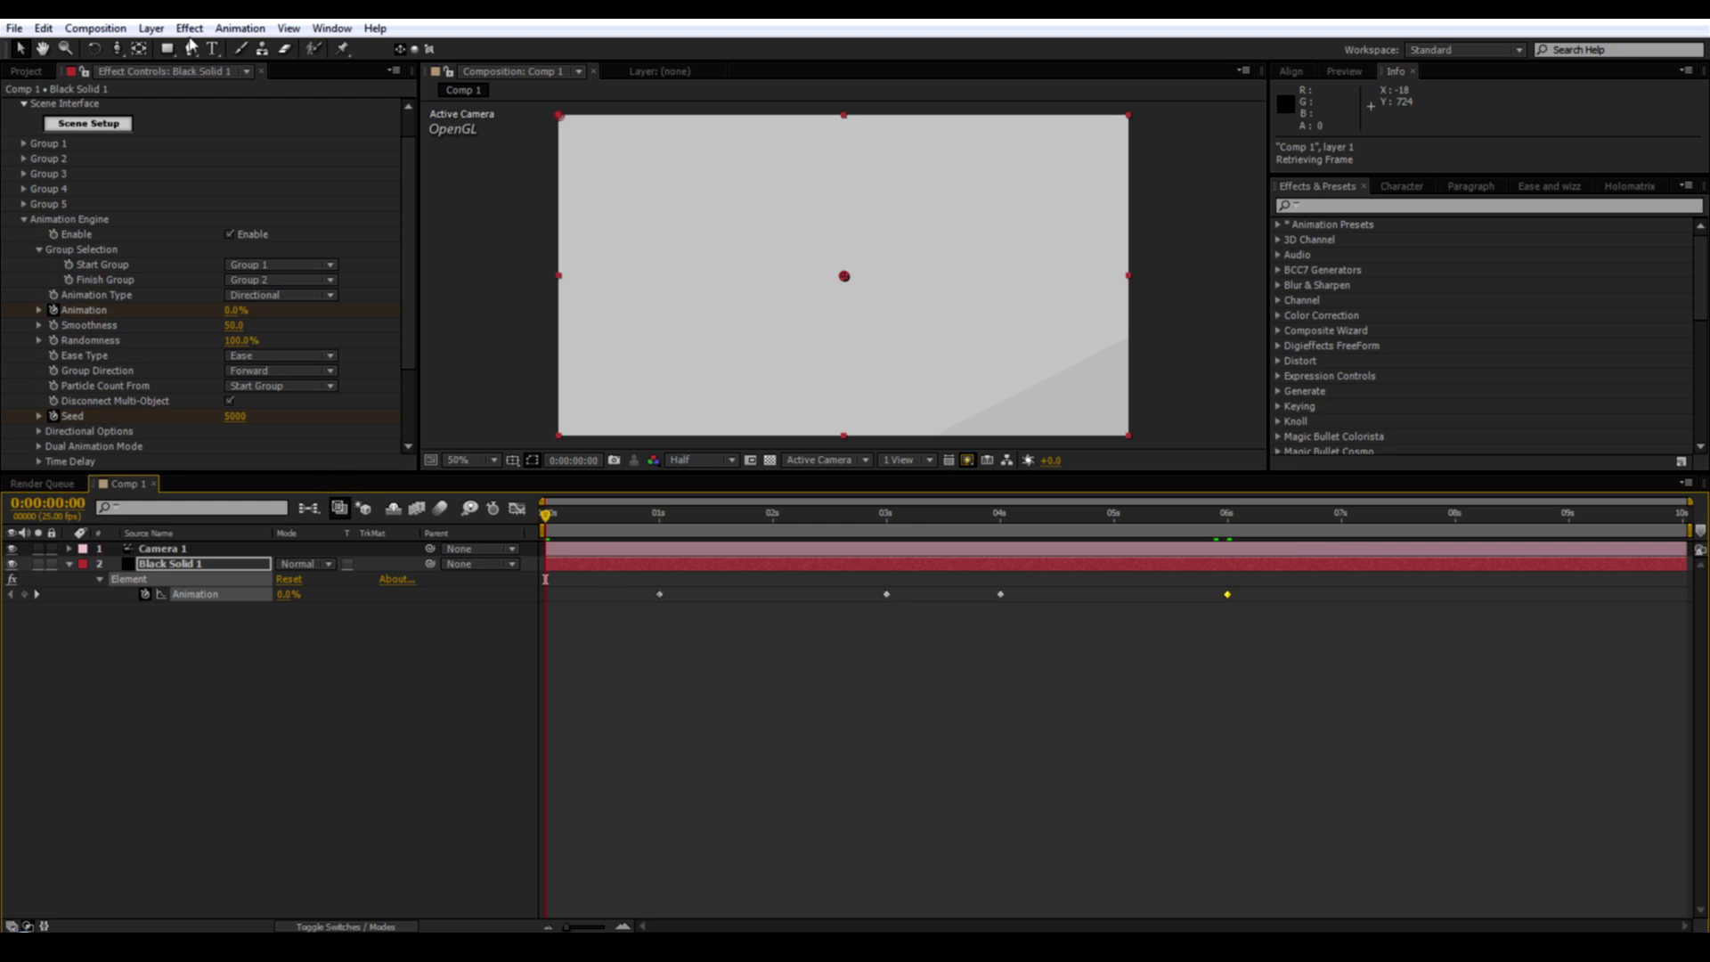
Apply Curves to Black Solid 1 and steepen it until the wall renders pure white.
{"action": "left_click", "coordinate": [208, 564]}
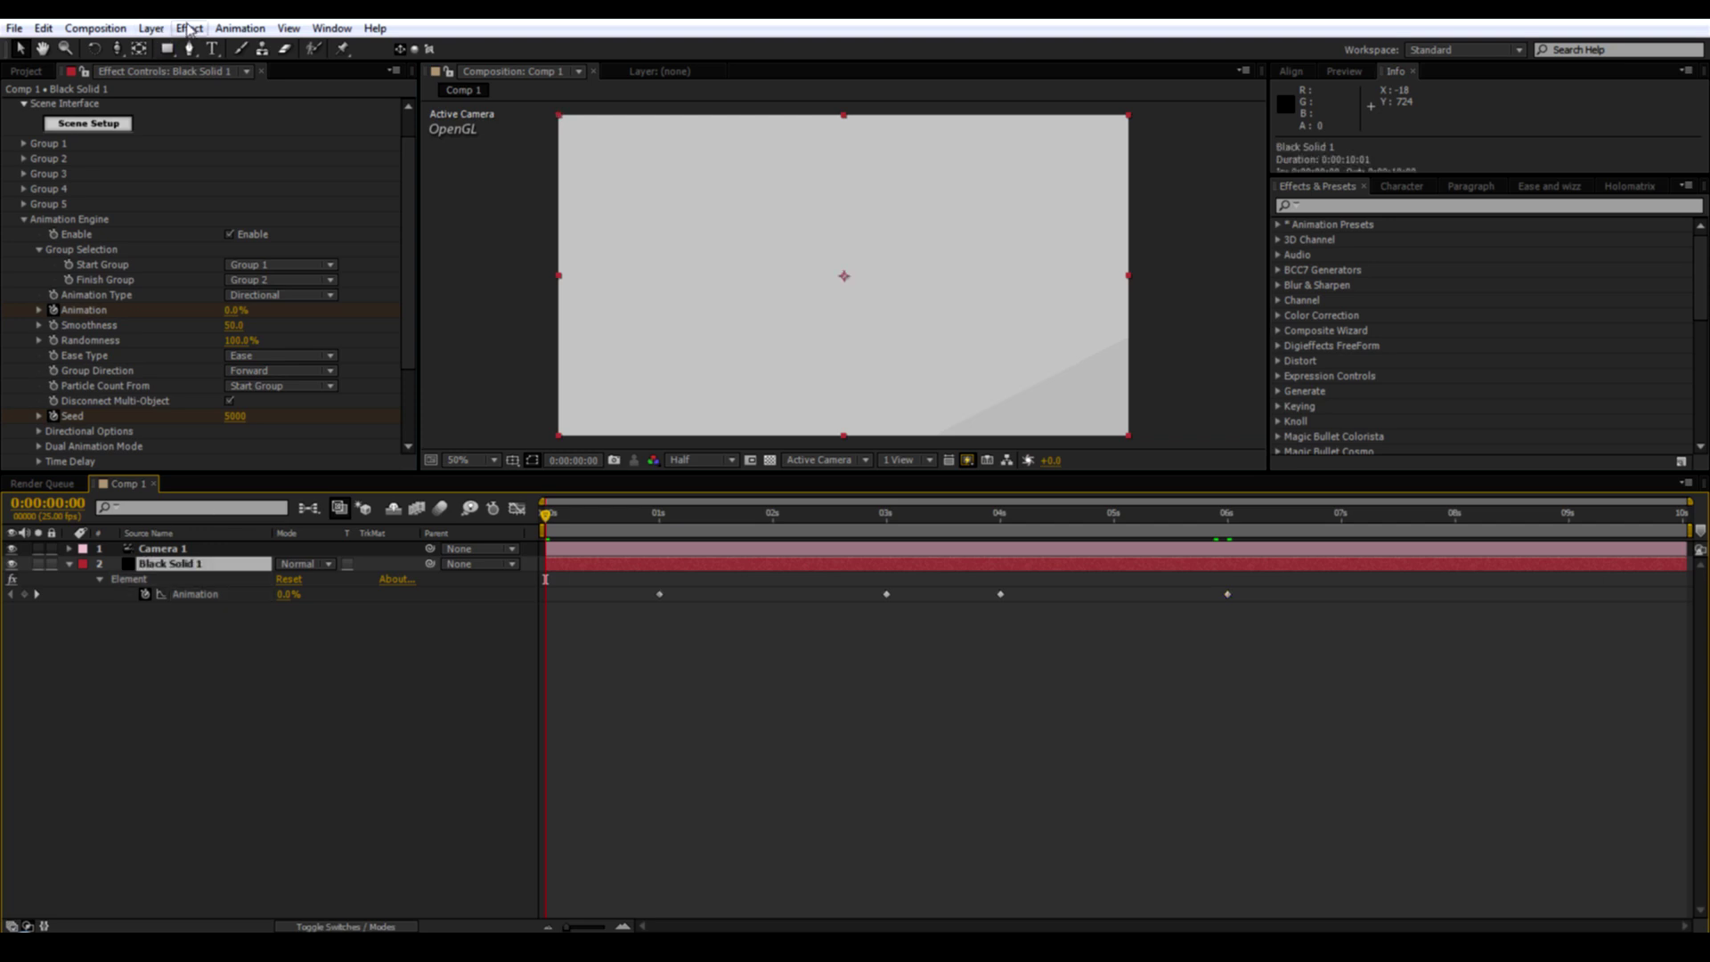
{"action": "left_click", "coordinate": [189, 27]}
{"action": "mouse_move", "coordinate": [242, 212]}
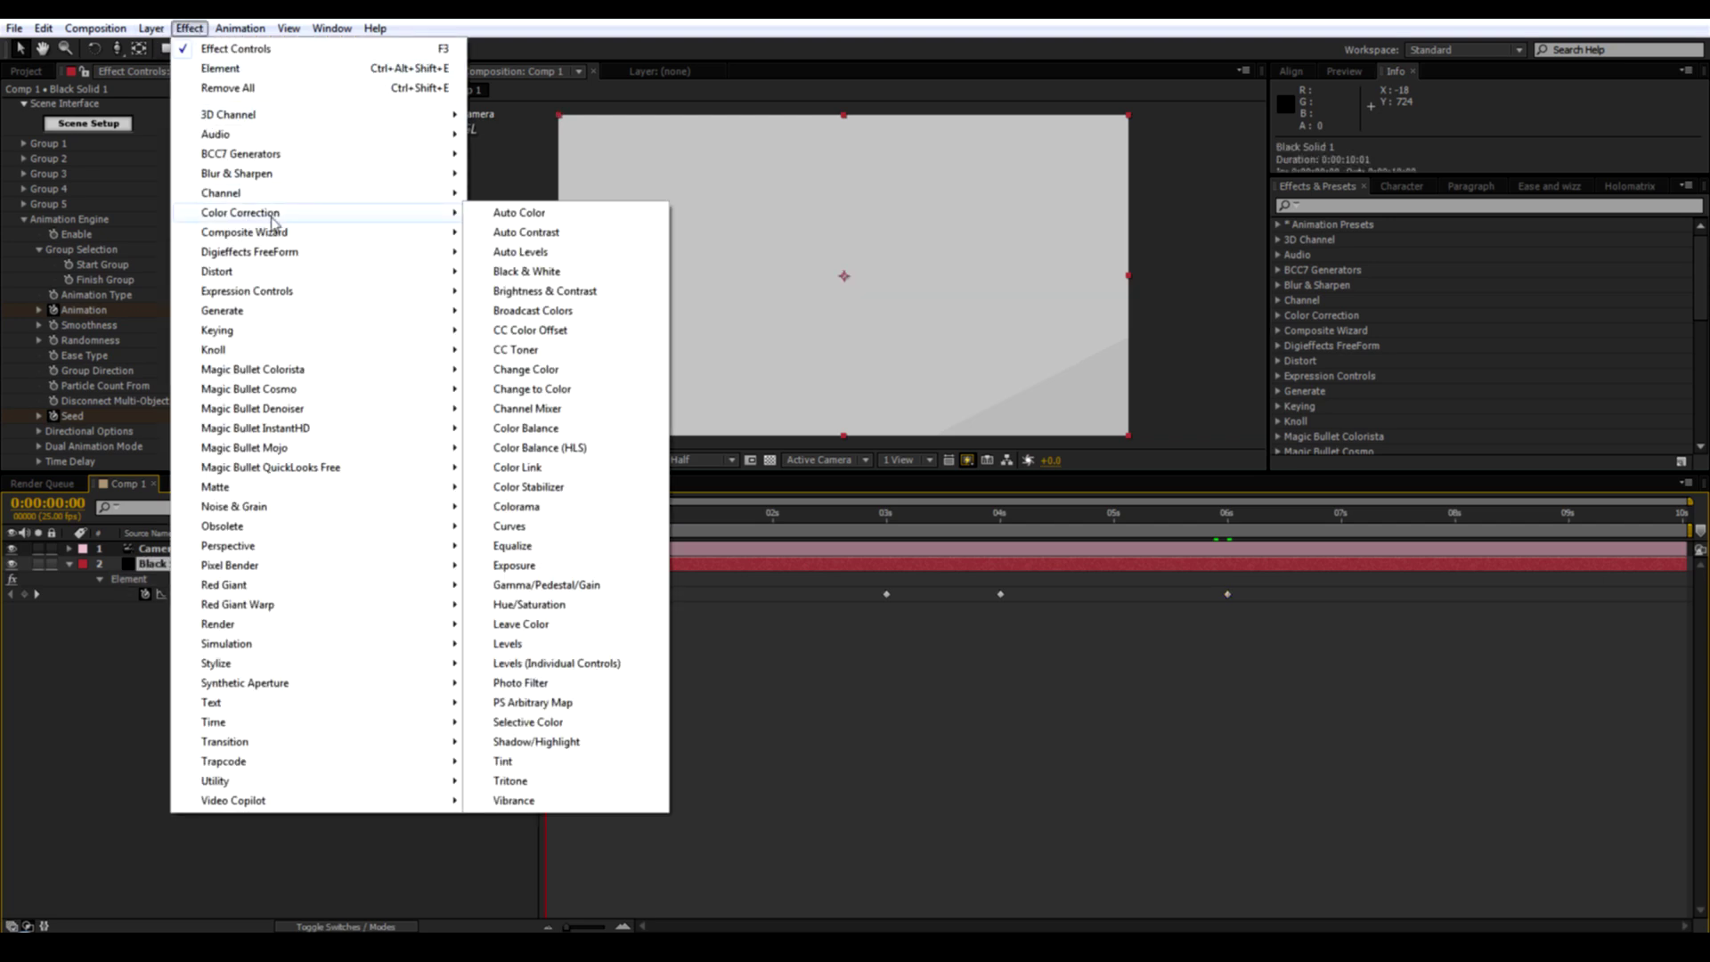
{"action": "left_click", "coordinate": [512, 526]}
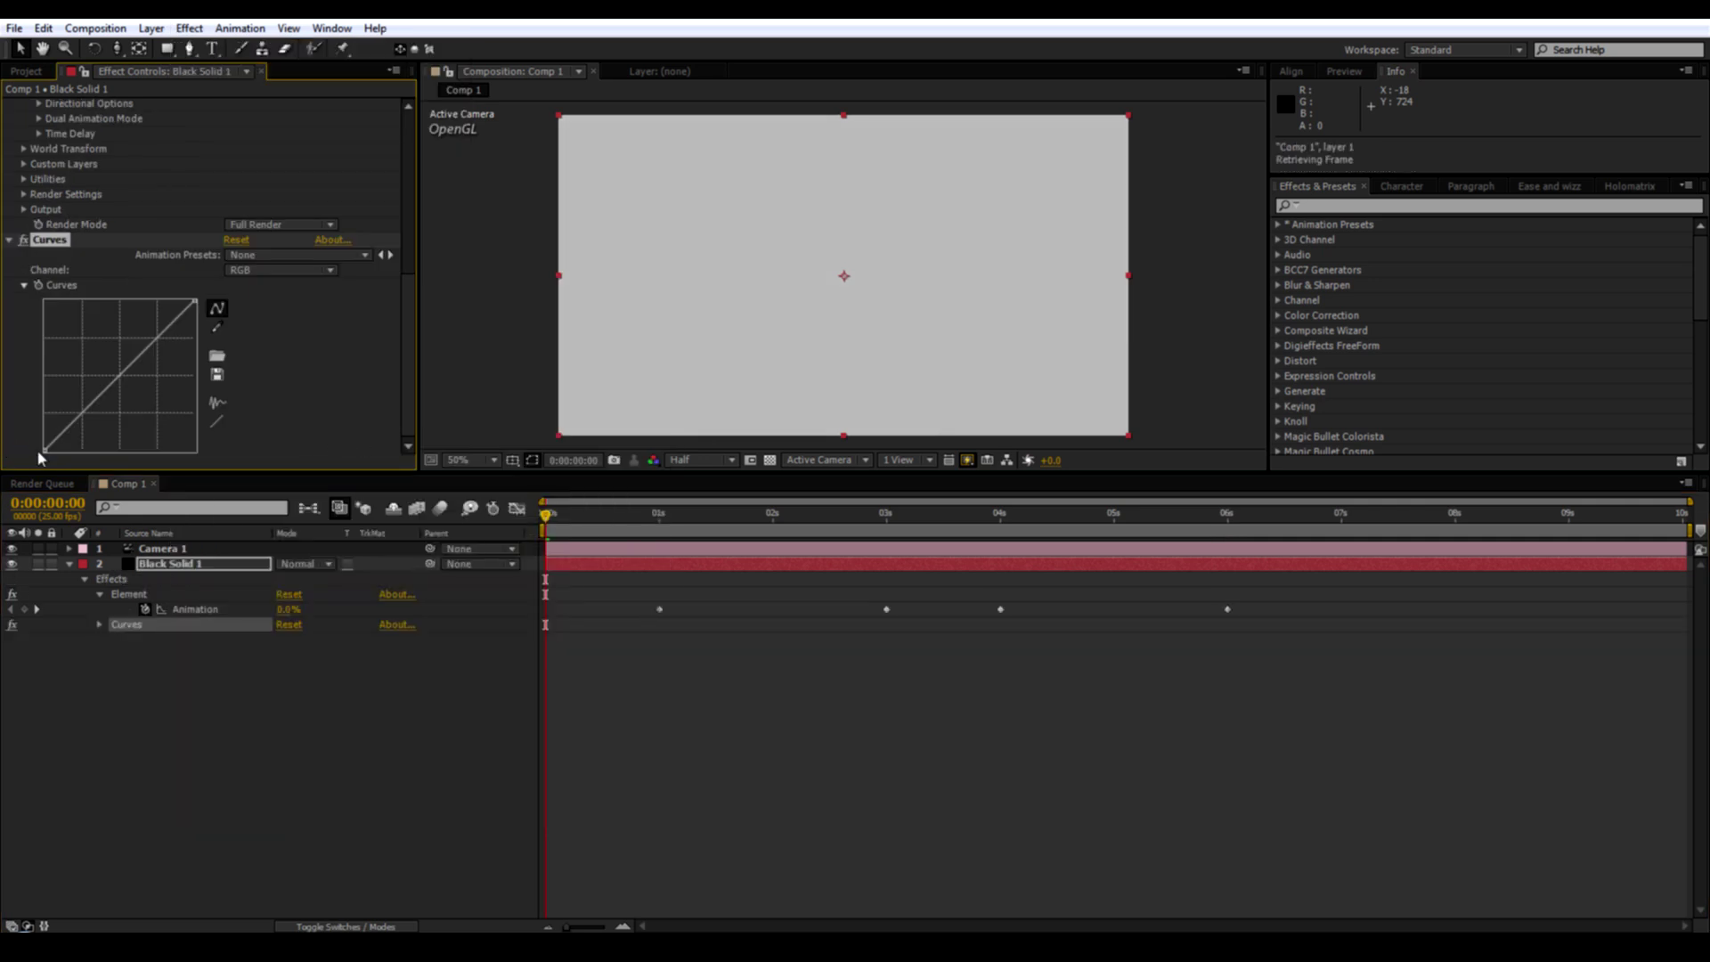
{"action": "left_click_drag", "start_coordinate": [45, 453], "coordinate": [115, 485]}
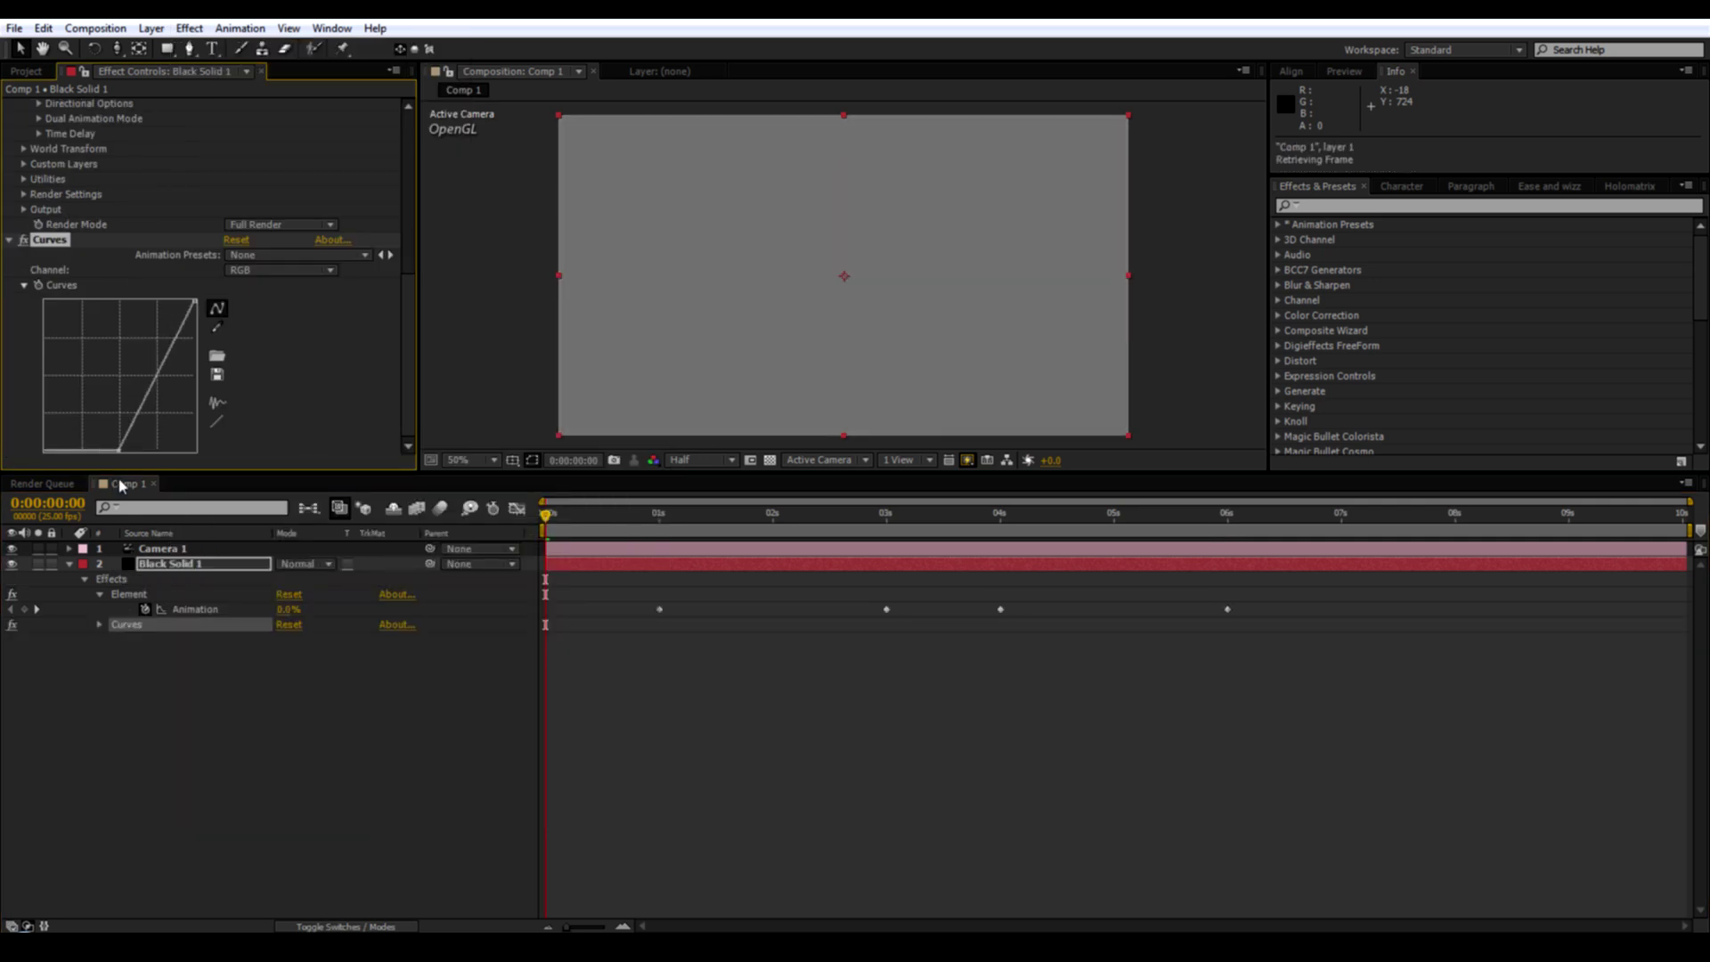
{"action": "left_click_drag", "start_coordinate": [195, 301], "coordinate": [136, 273]}
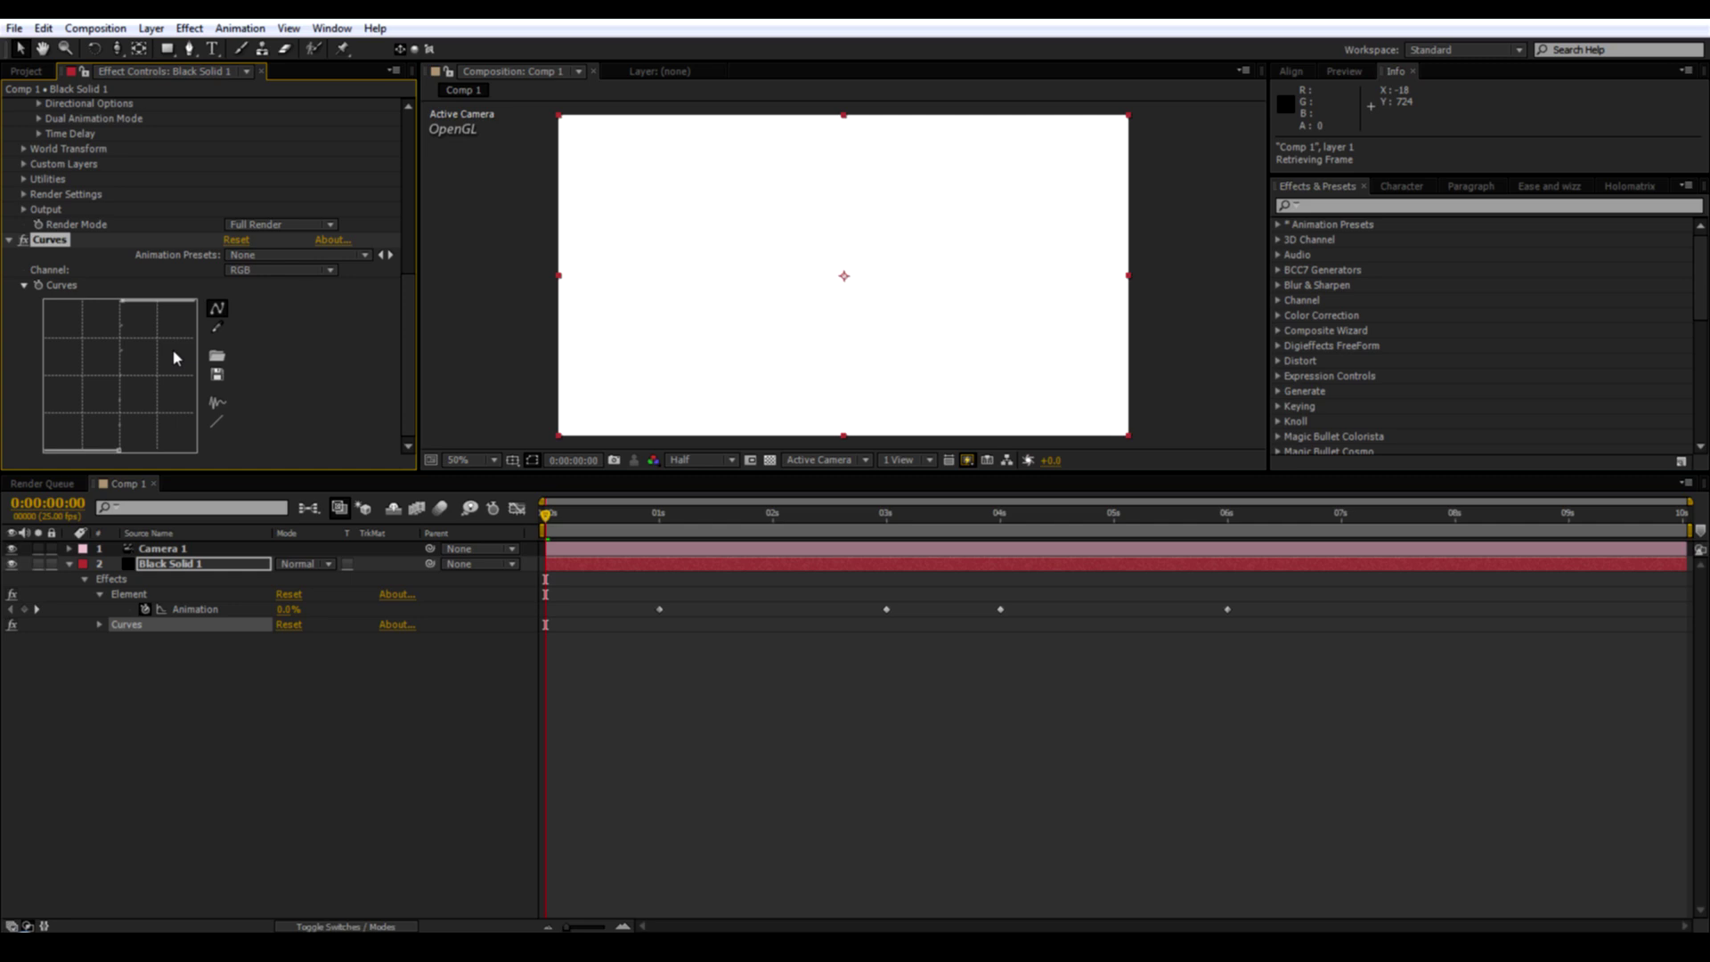
Rename Comp 1 to Matte, duplicate it with Ctrl+D, and open Matte 2.
{"action": "left_click", "coordinate": [36, 73]}
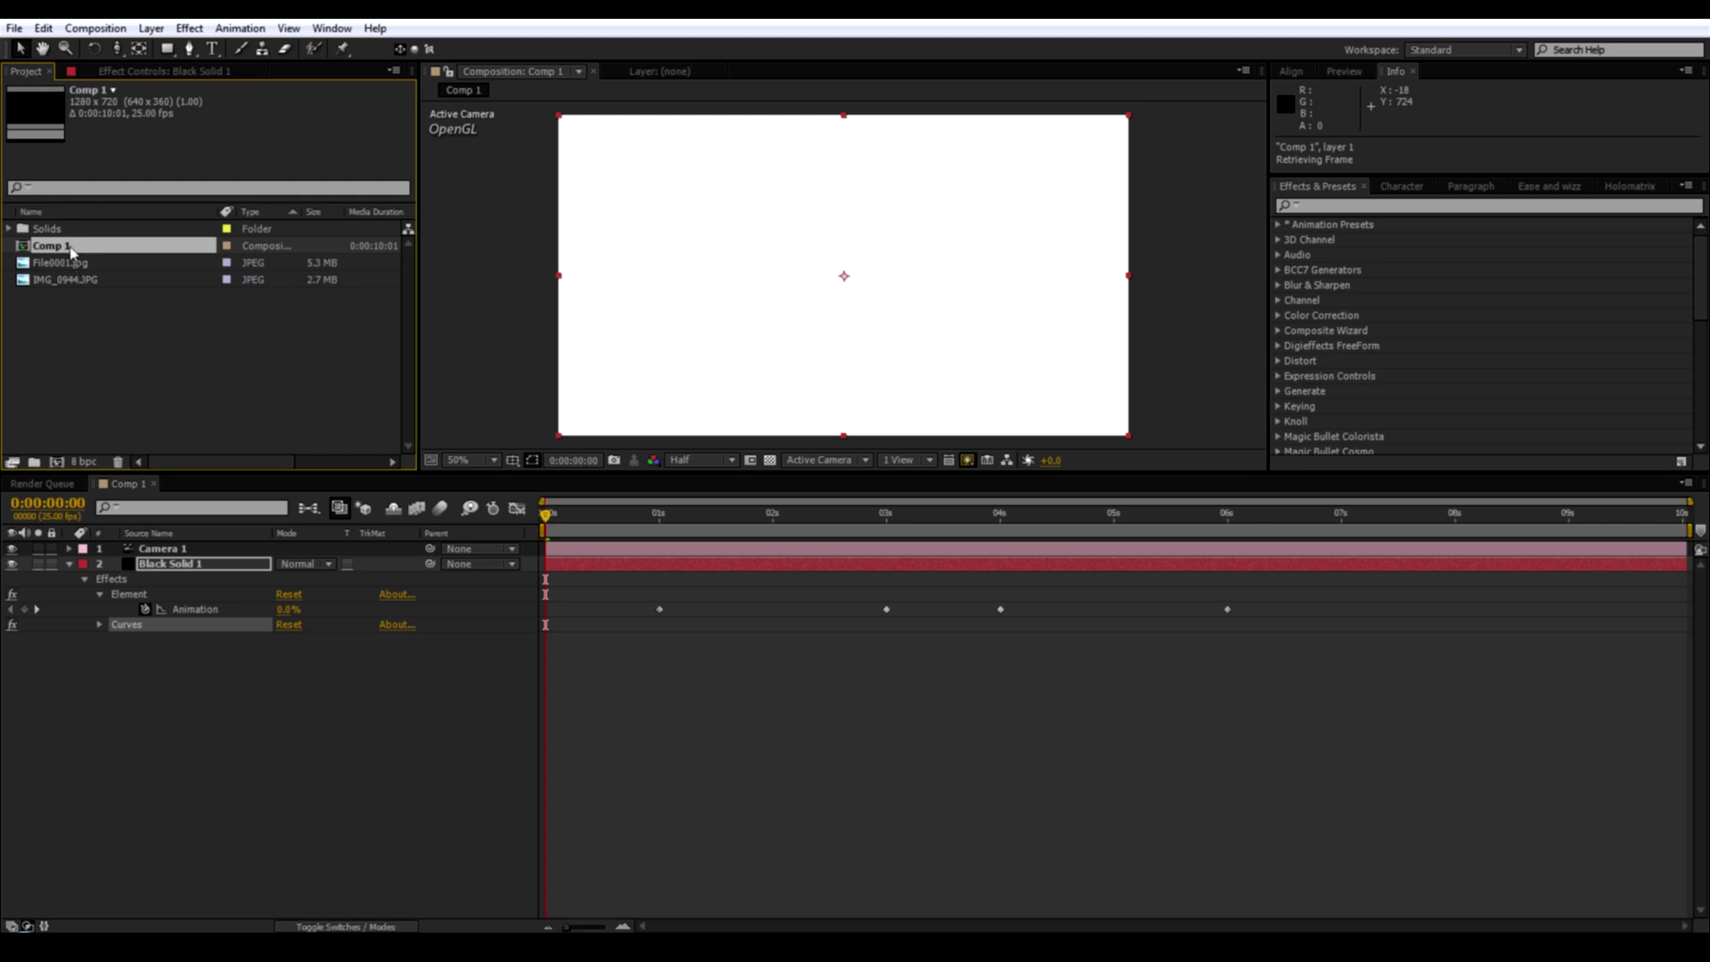
{"action": "key", "text": "Return"}
{"action": "type", "text": "Matte"}
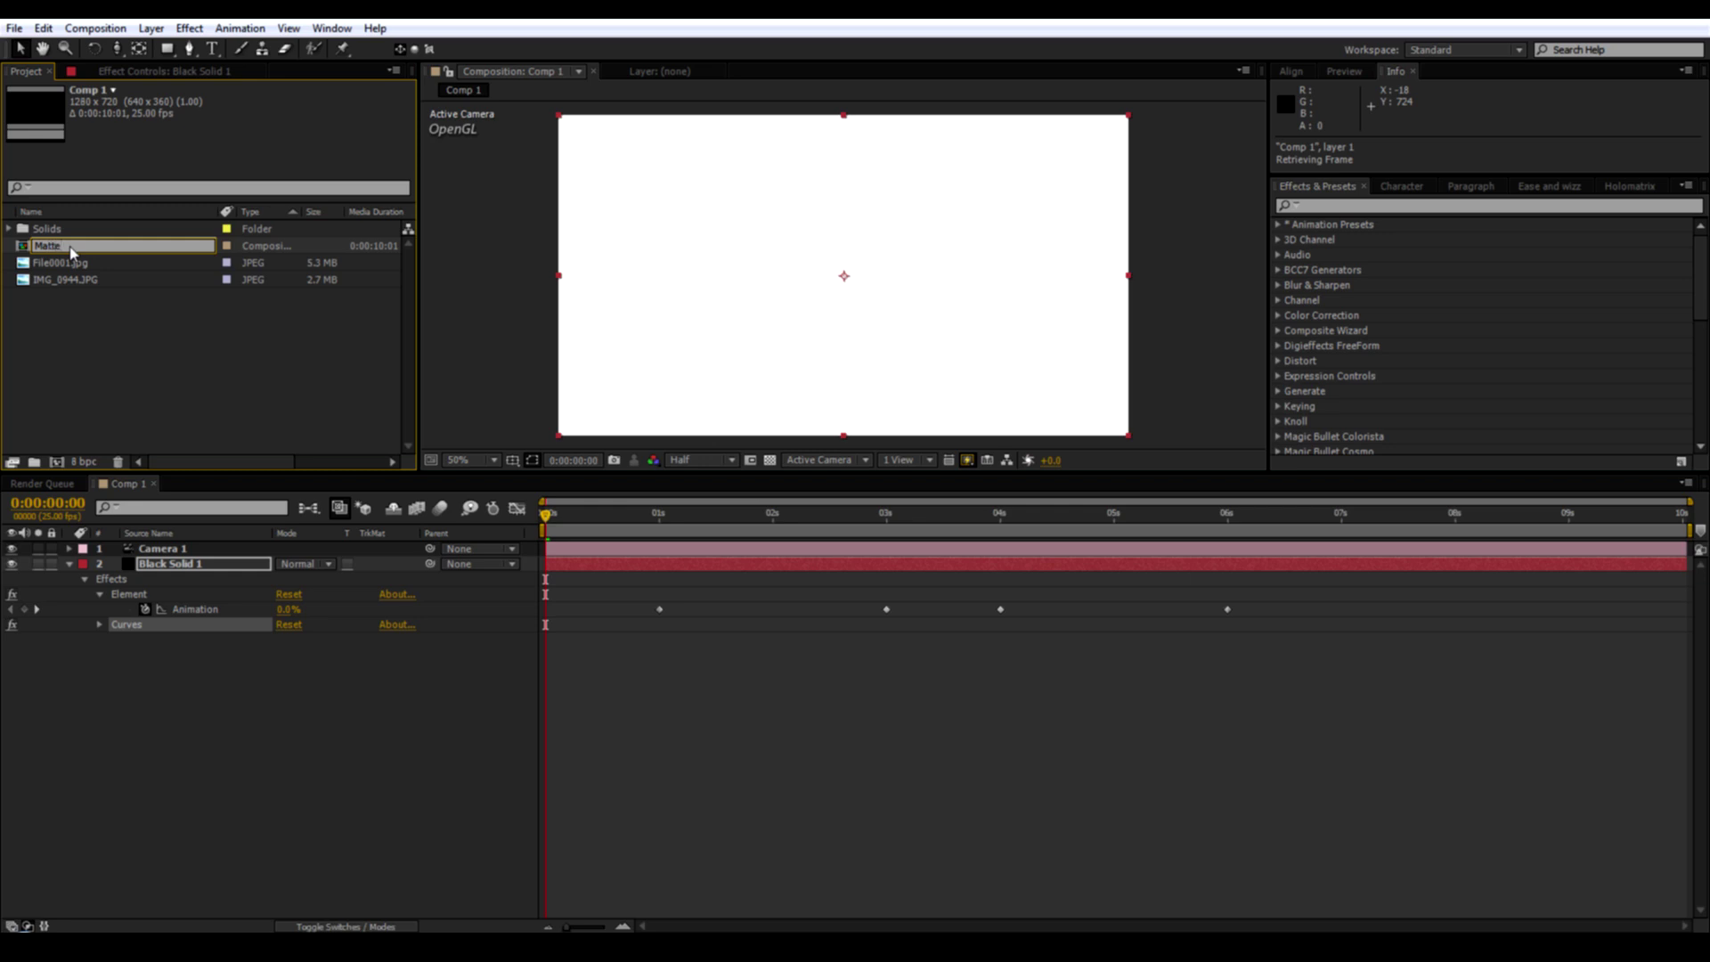
{"action": "key", "text": "Return"}
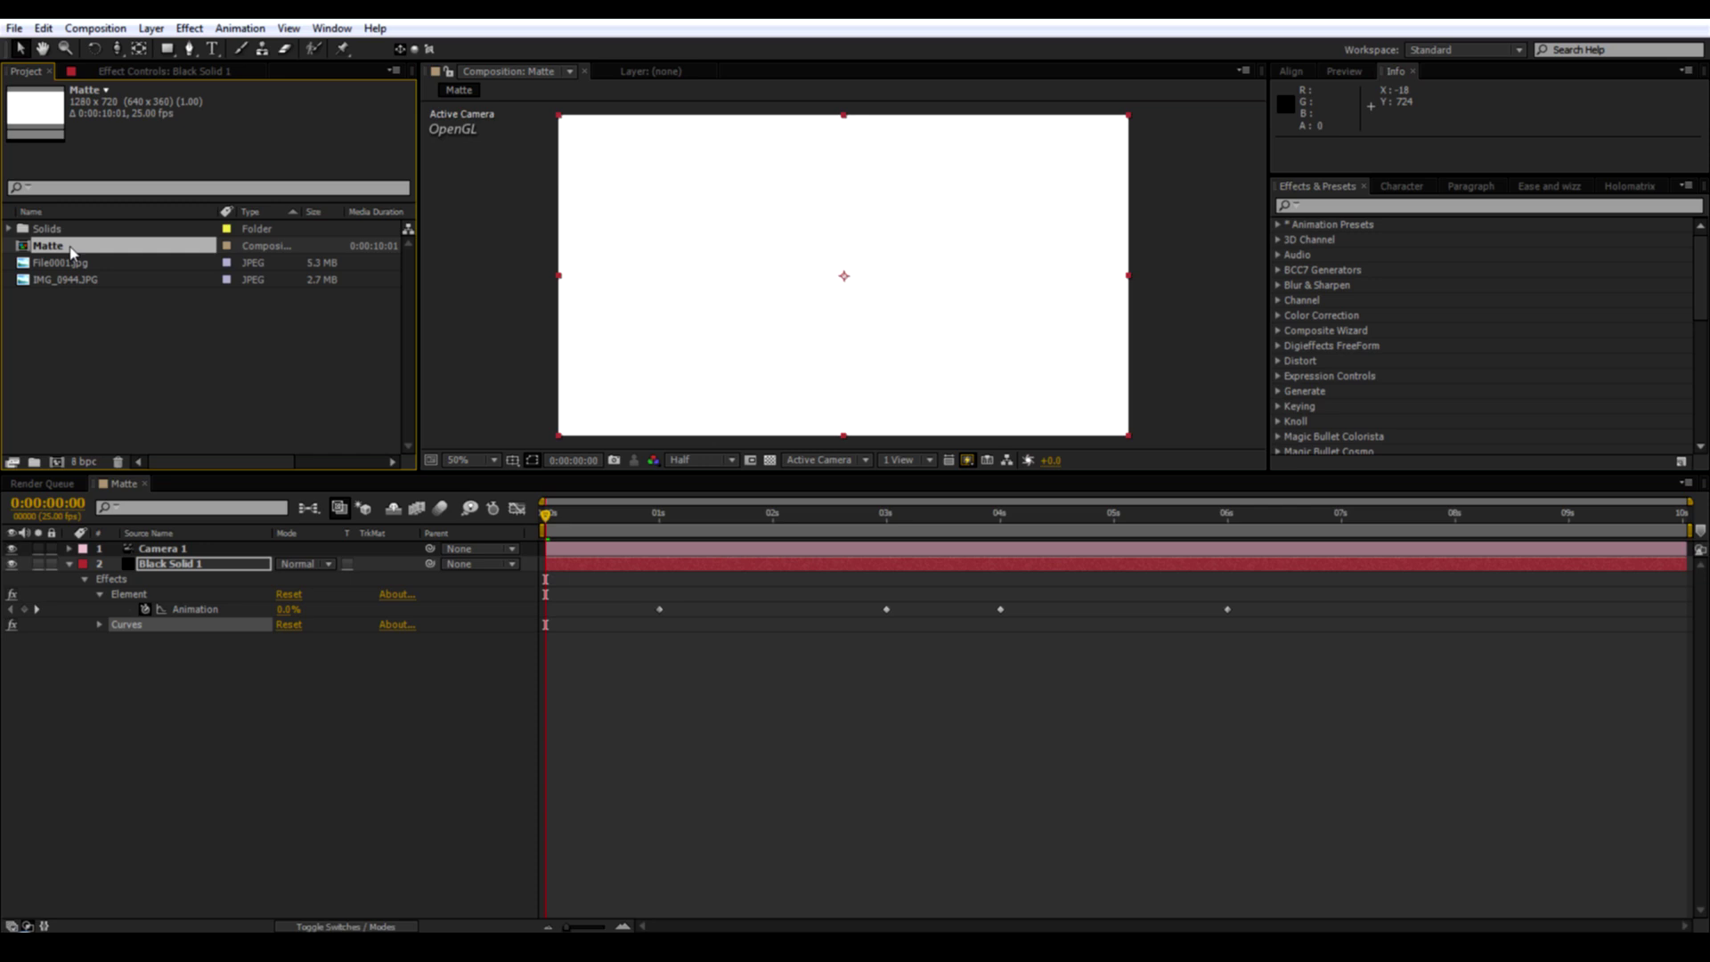
{"action": "key", "text": "ctrl+d"}
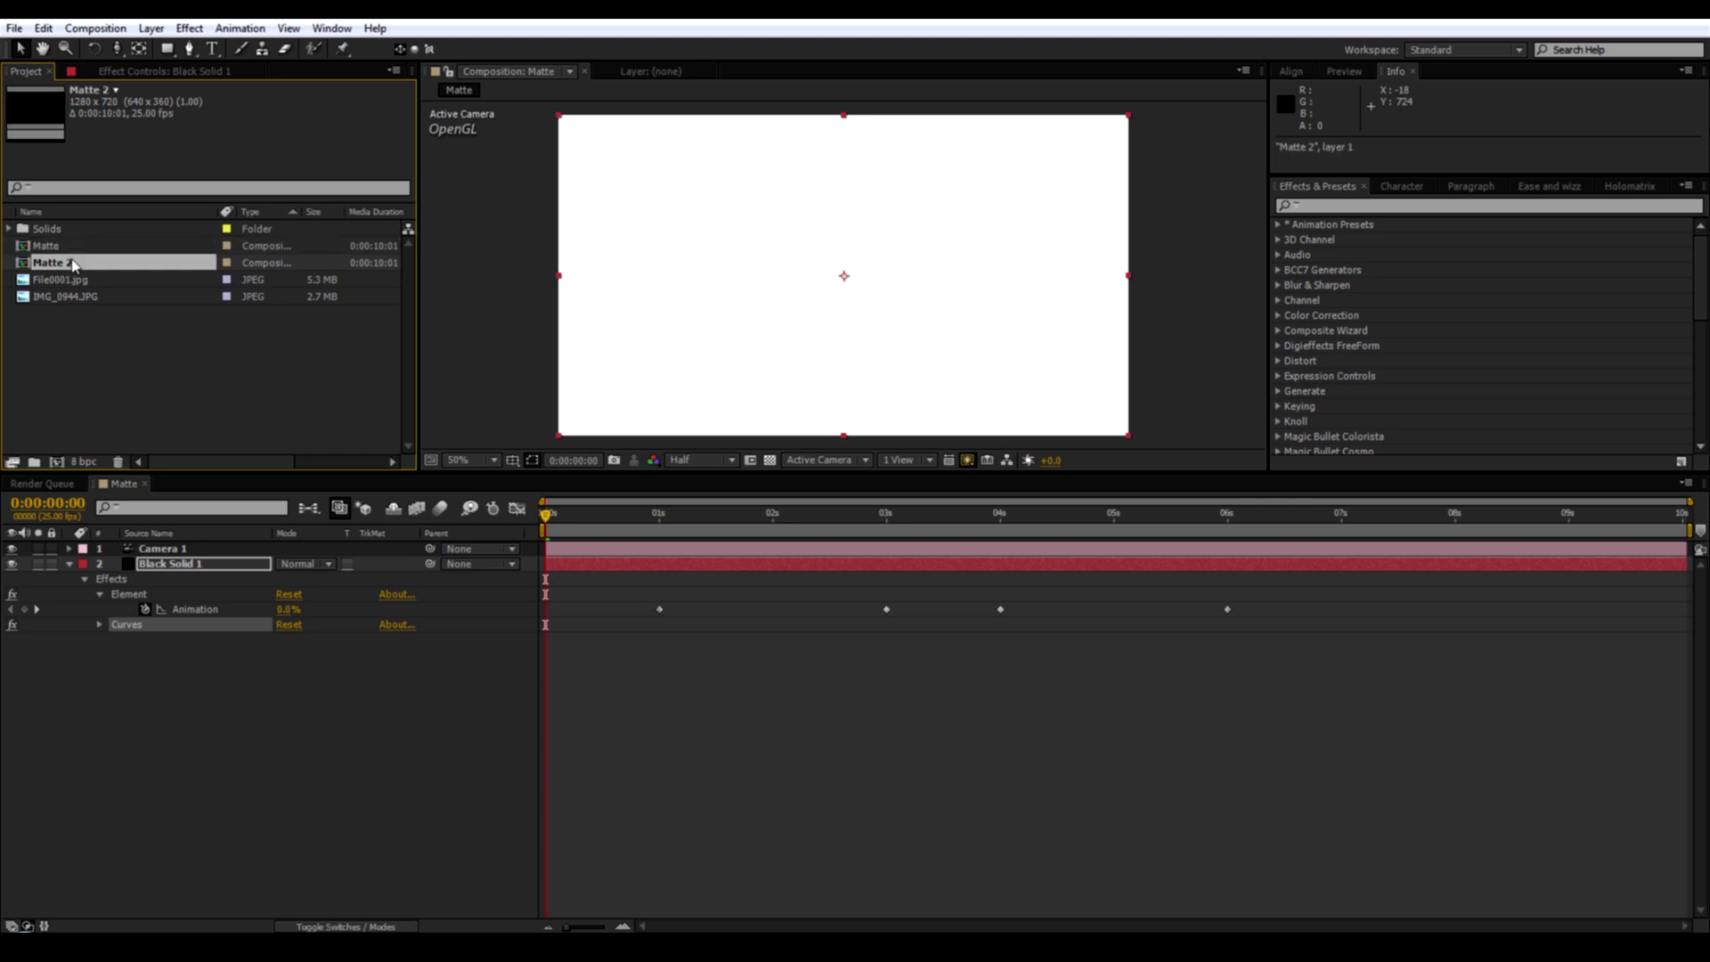
{"action": "double_click", "coordinate": [73, 264]}
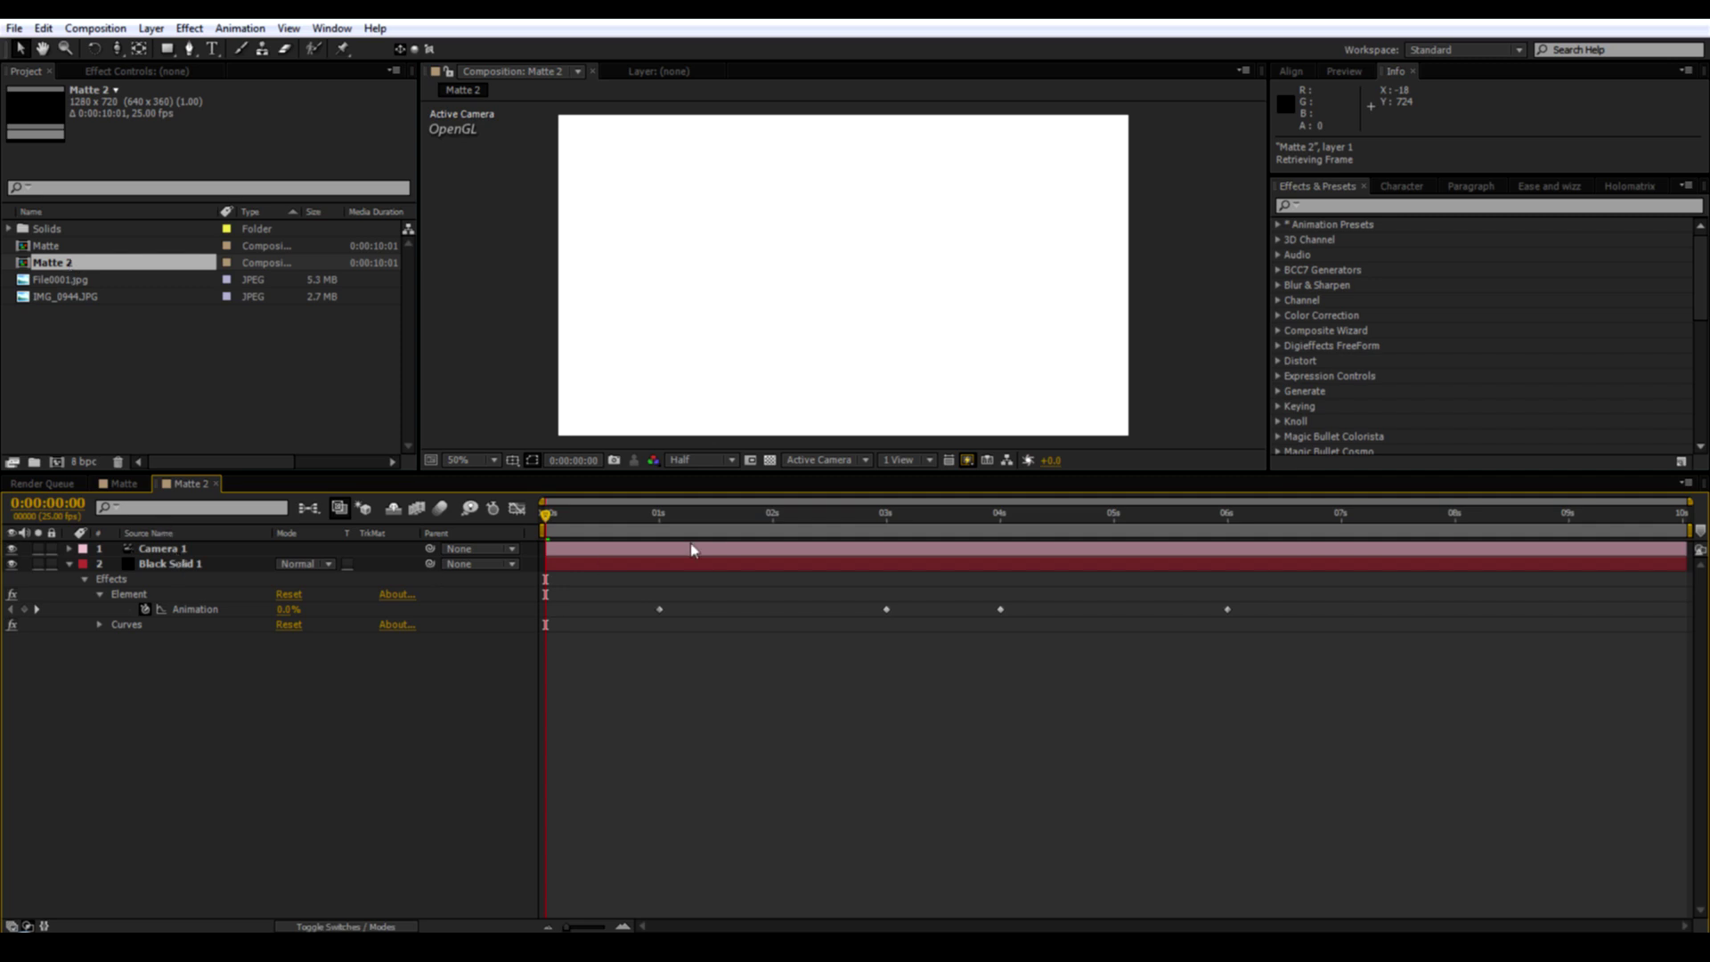
Turn on Element's ambient occlusion for Black Solid 1 and delete its Curves effect.
{"action": "left_click", "coordinate": [764, 519]}
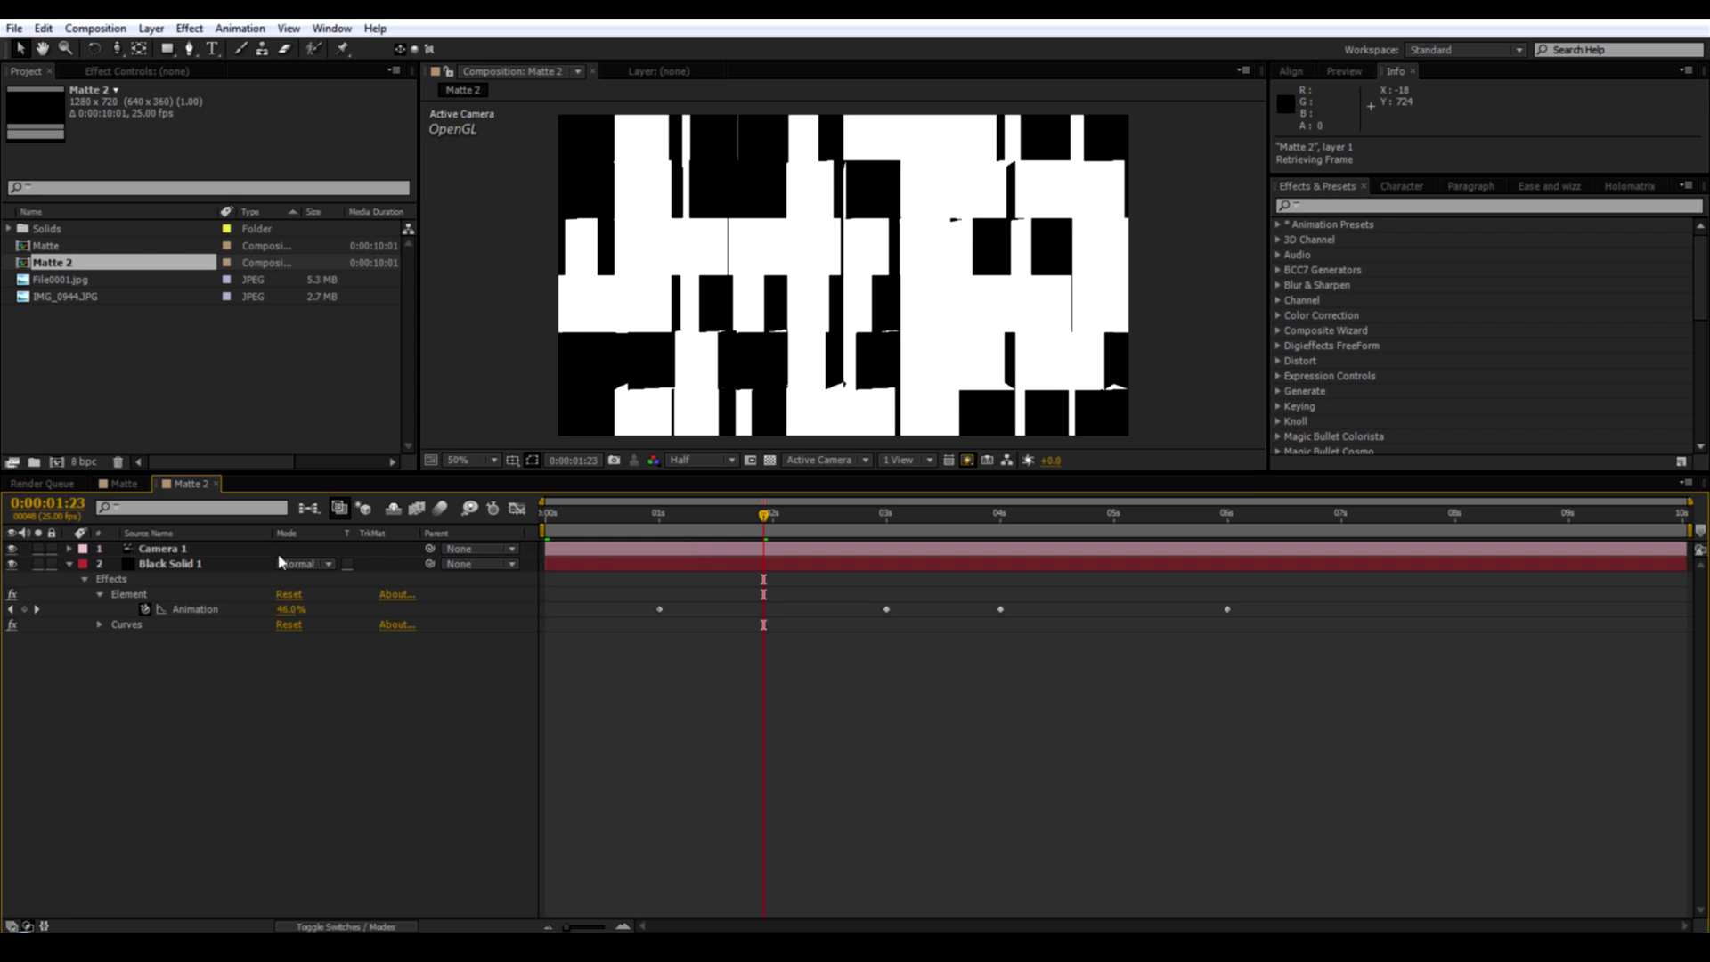
{"action": "left_click", "coordinate": [210, 562]}
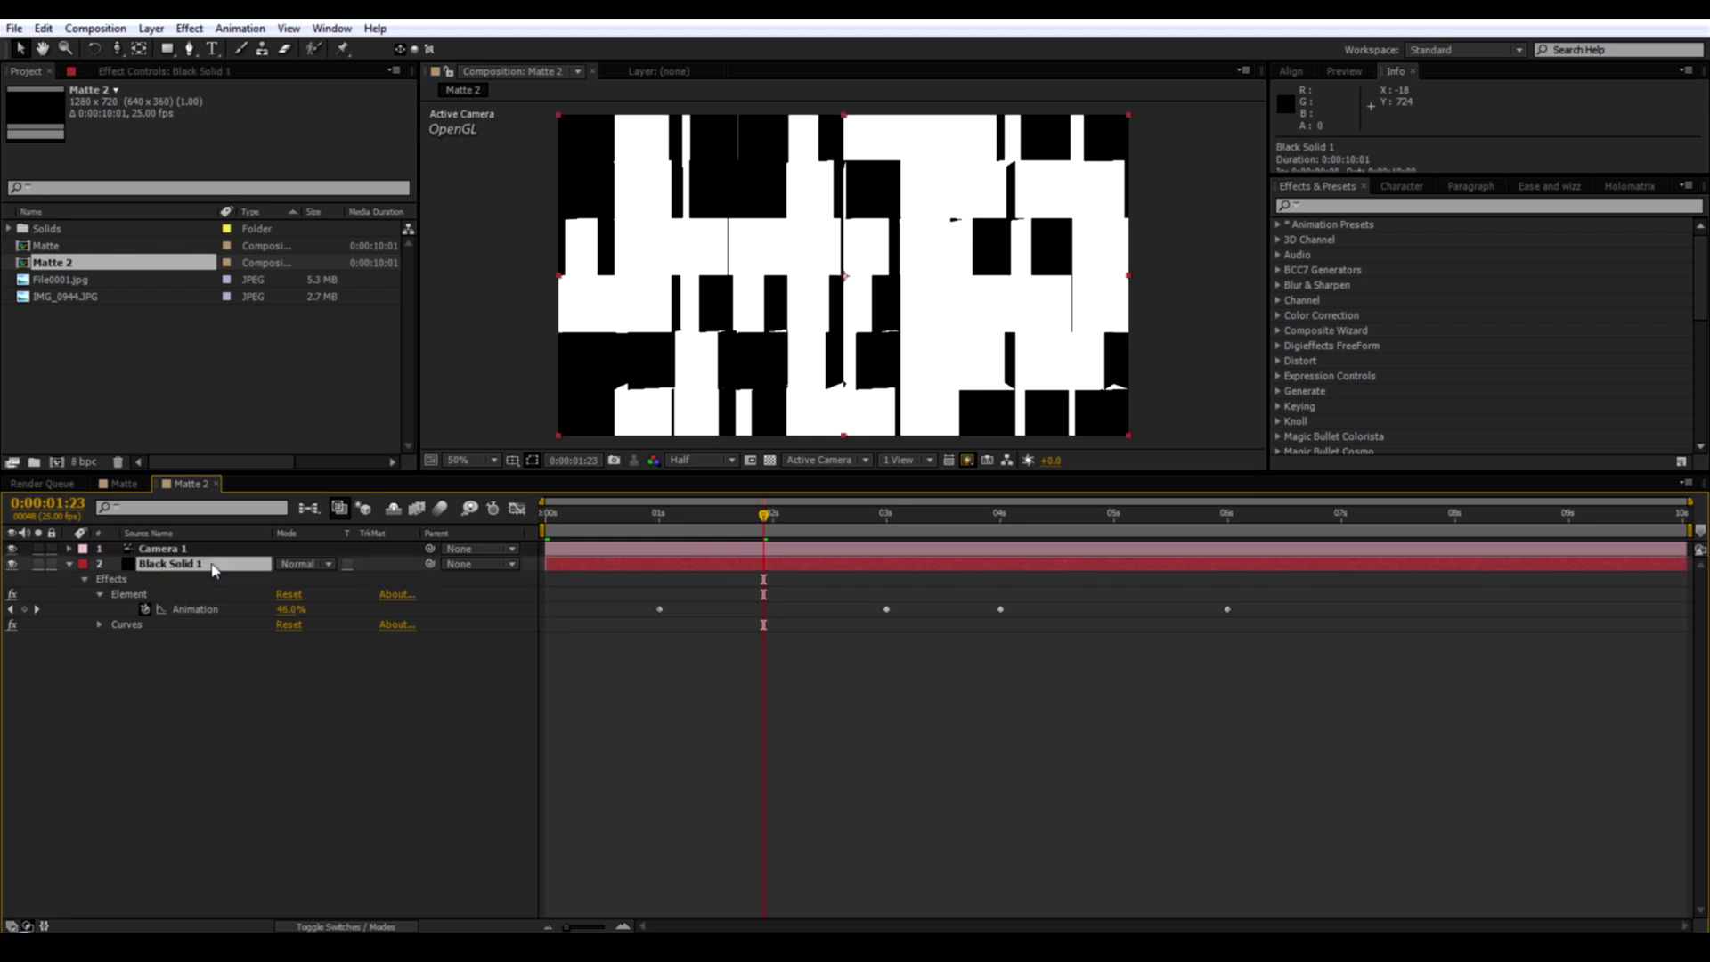
{"action": "left_click", "coordinate": [189, 76]}
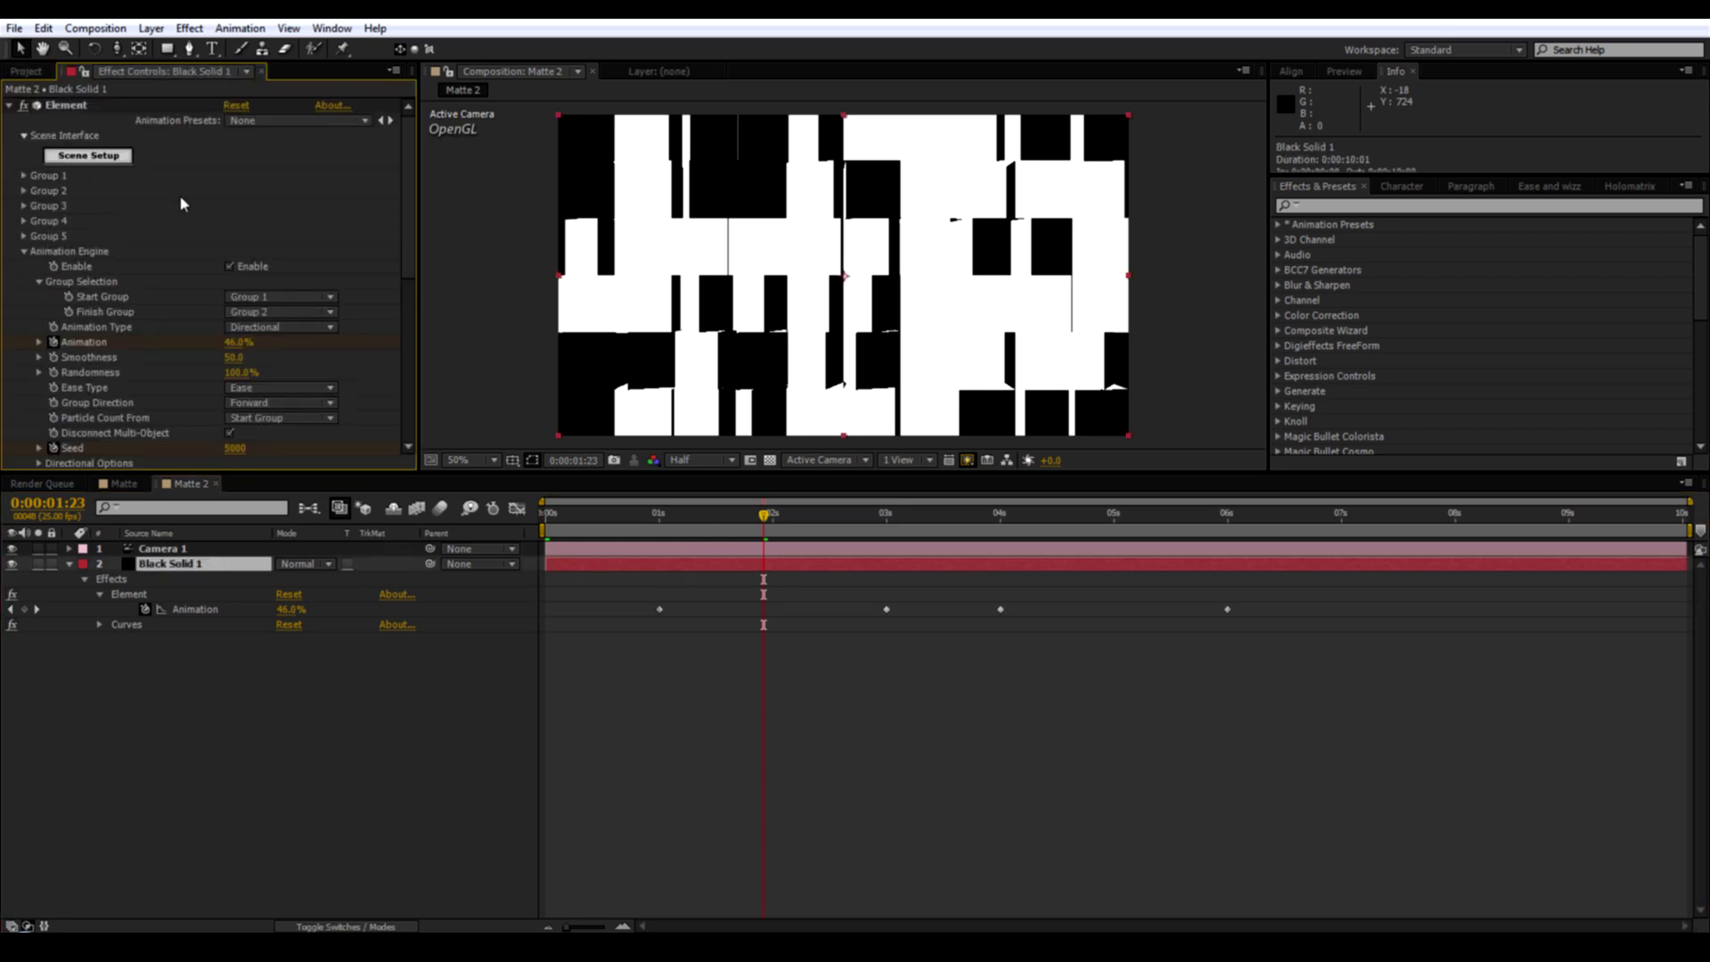
{"action": "scroll", "coordinate": [164, 209], "scroll_direction": "down", "scroll_amount": 5}
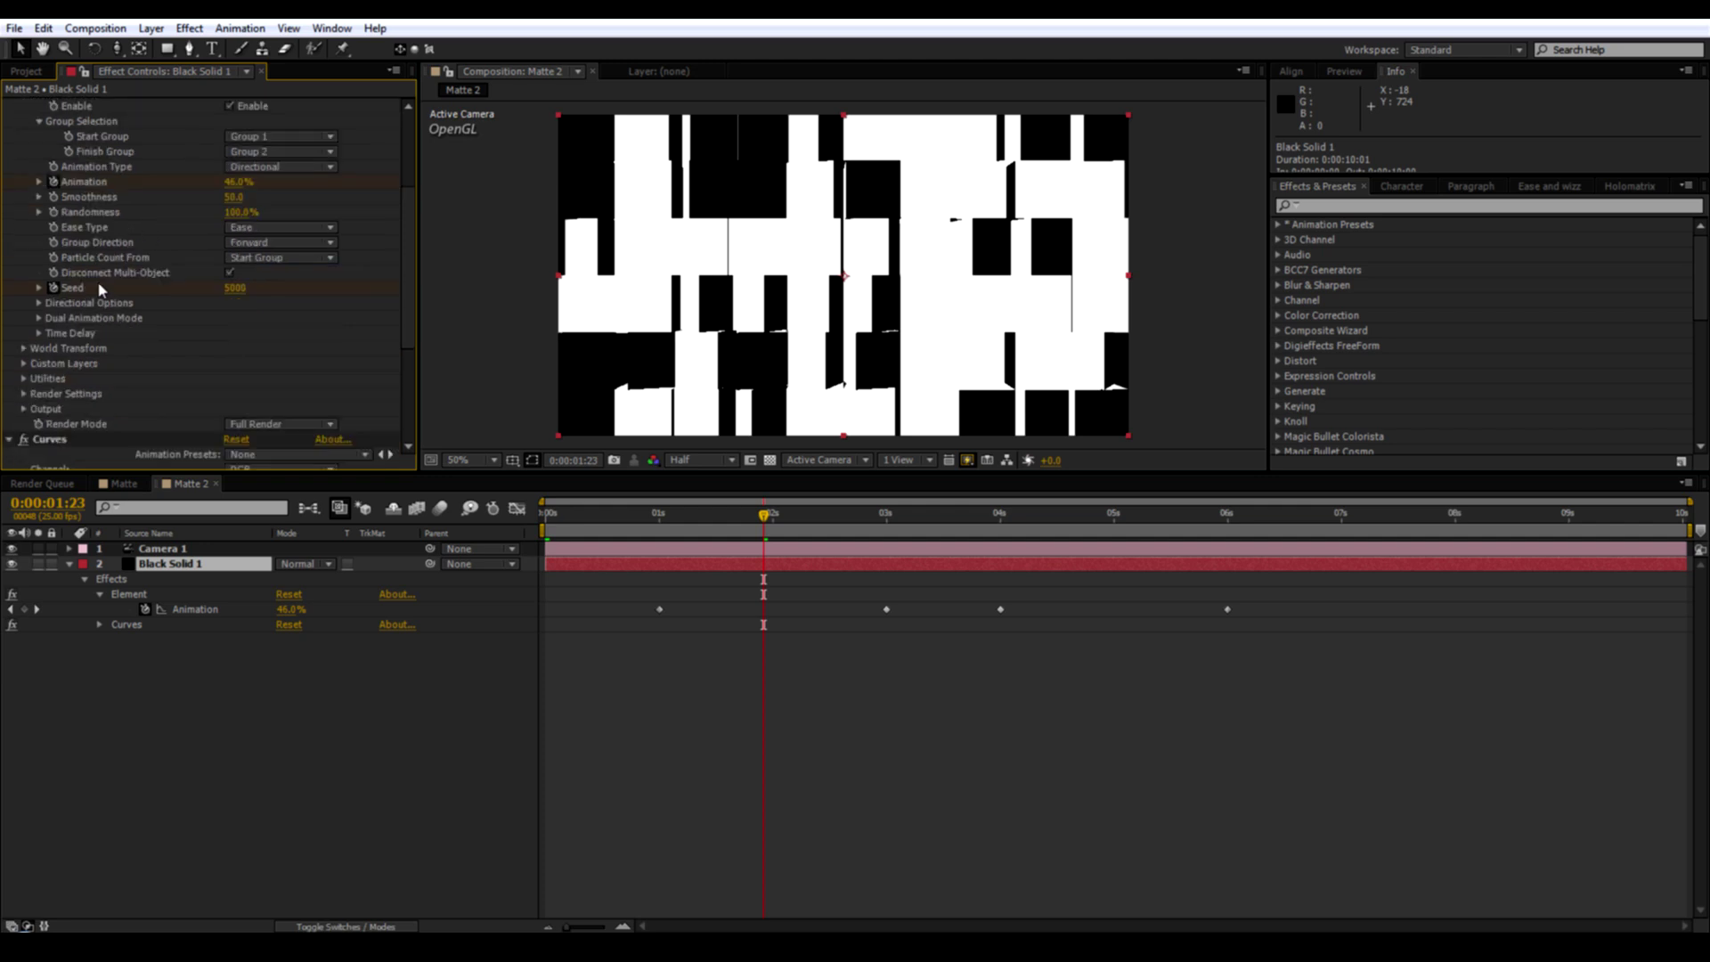
{"action": "left_click", "coordinate": [25, 393]}
{"action": "left_click", "coordinate": [40, 389]}
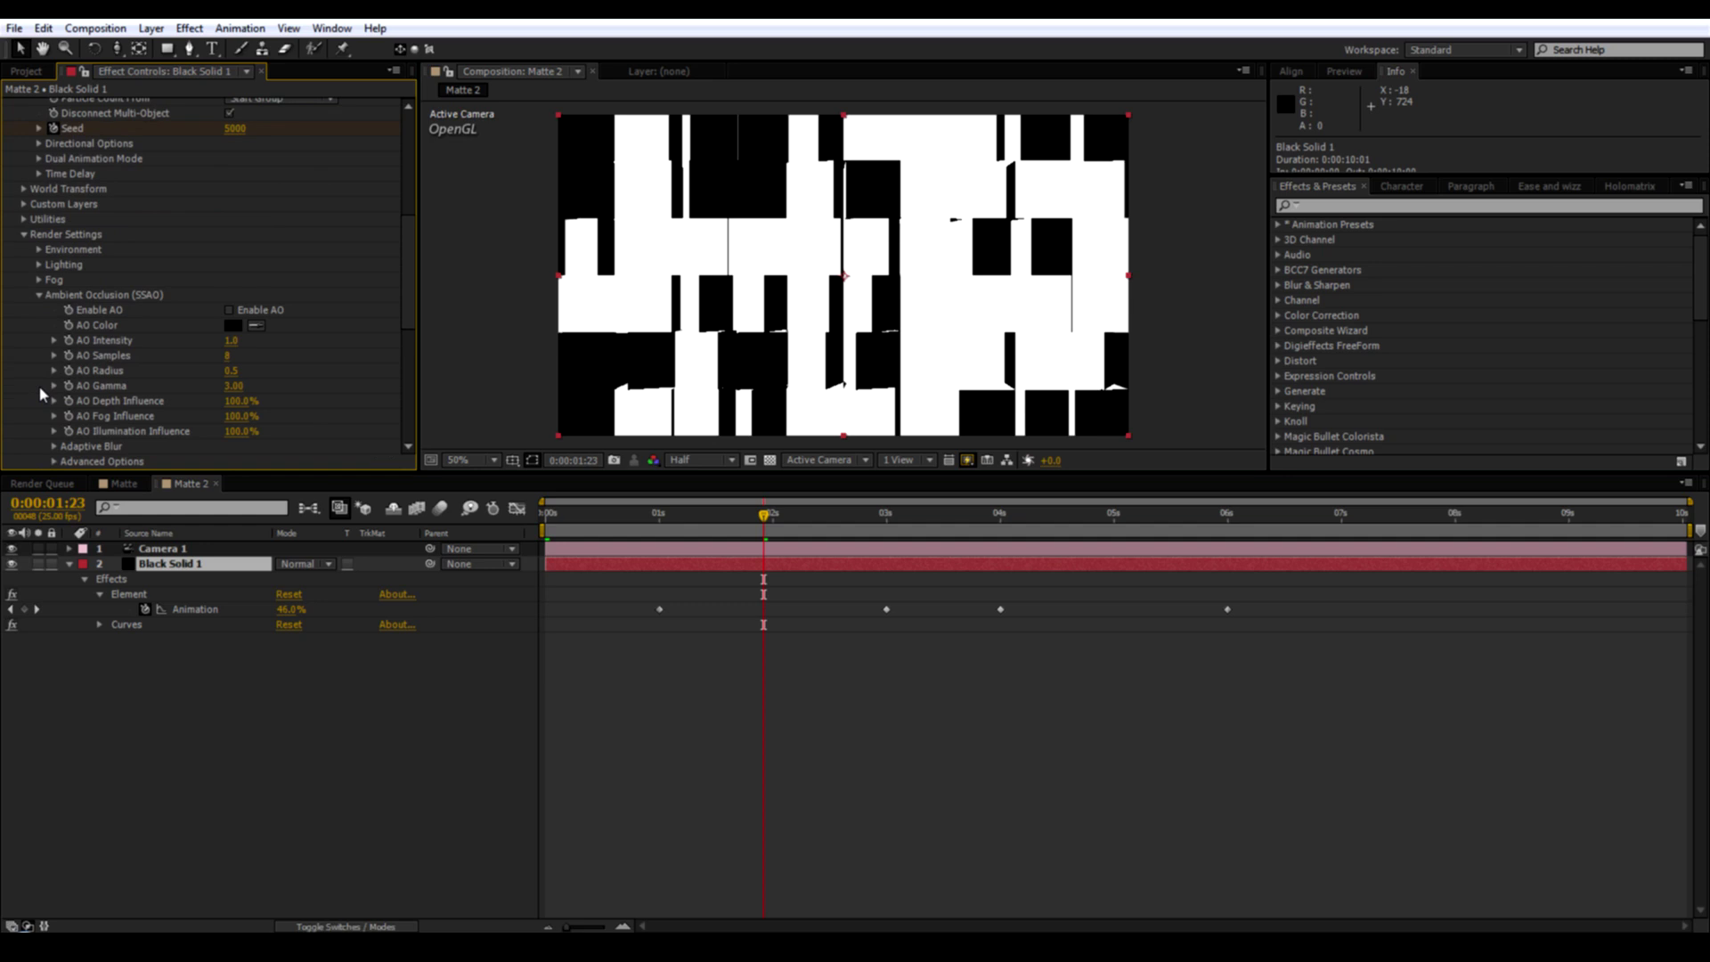
{"action": "left_click", "coordinate": [230, 310]}
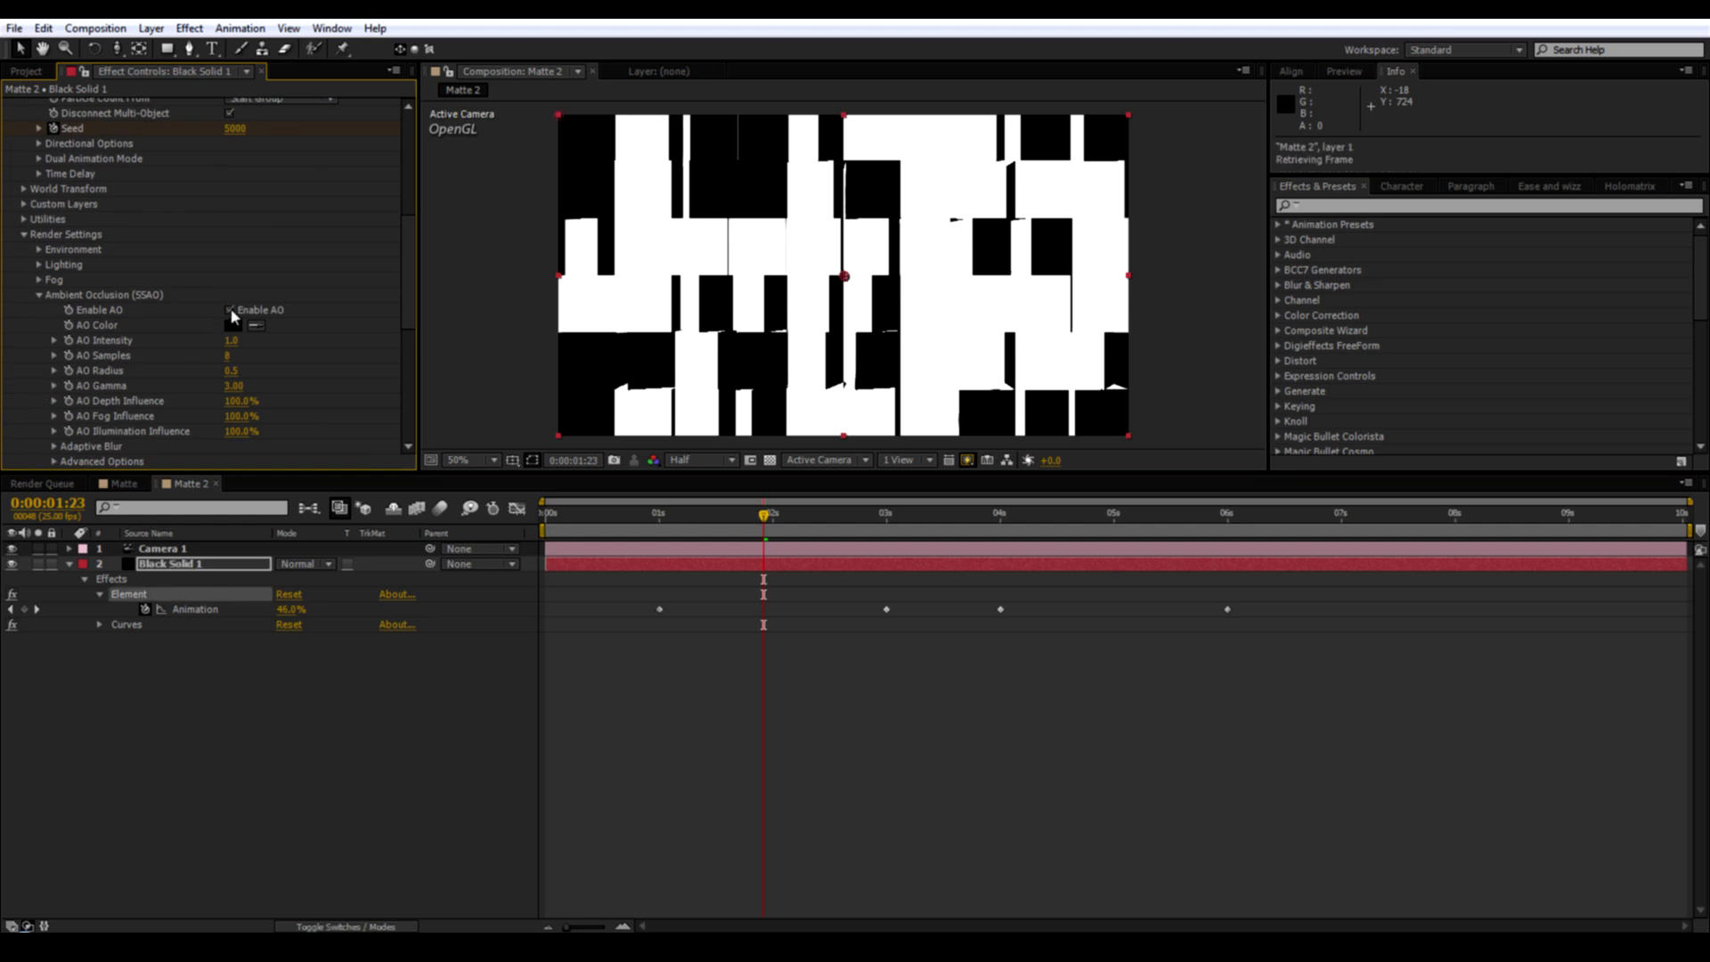
{"action": "scroll", "coordinate": [183, 328], "scroll_direction": "down", "scroll_amount": 6}
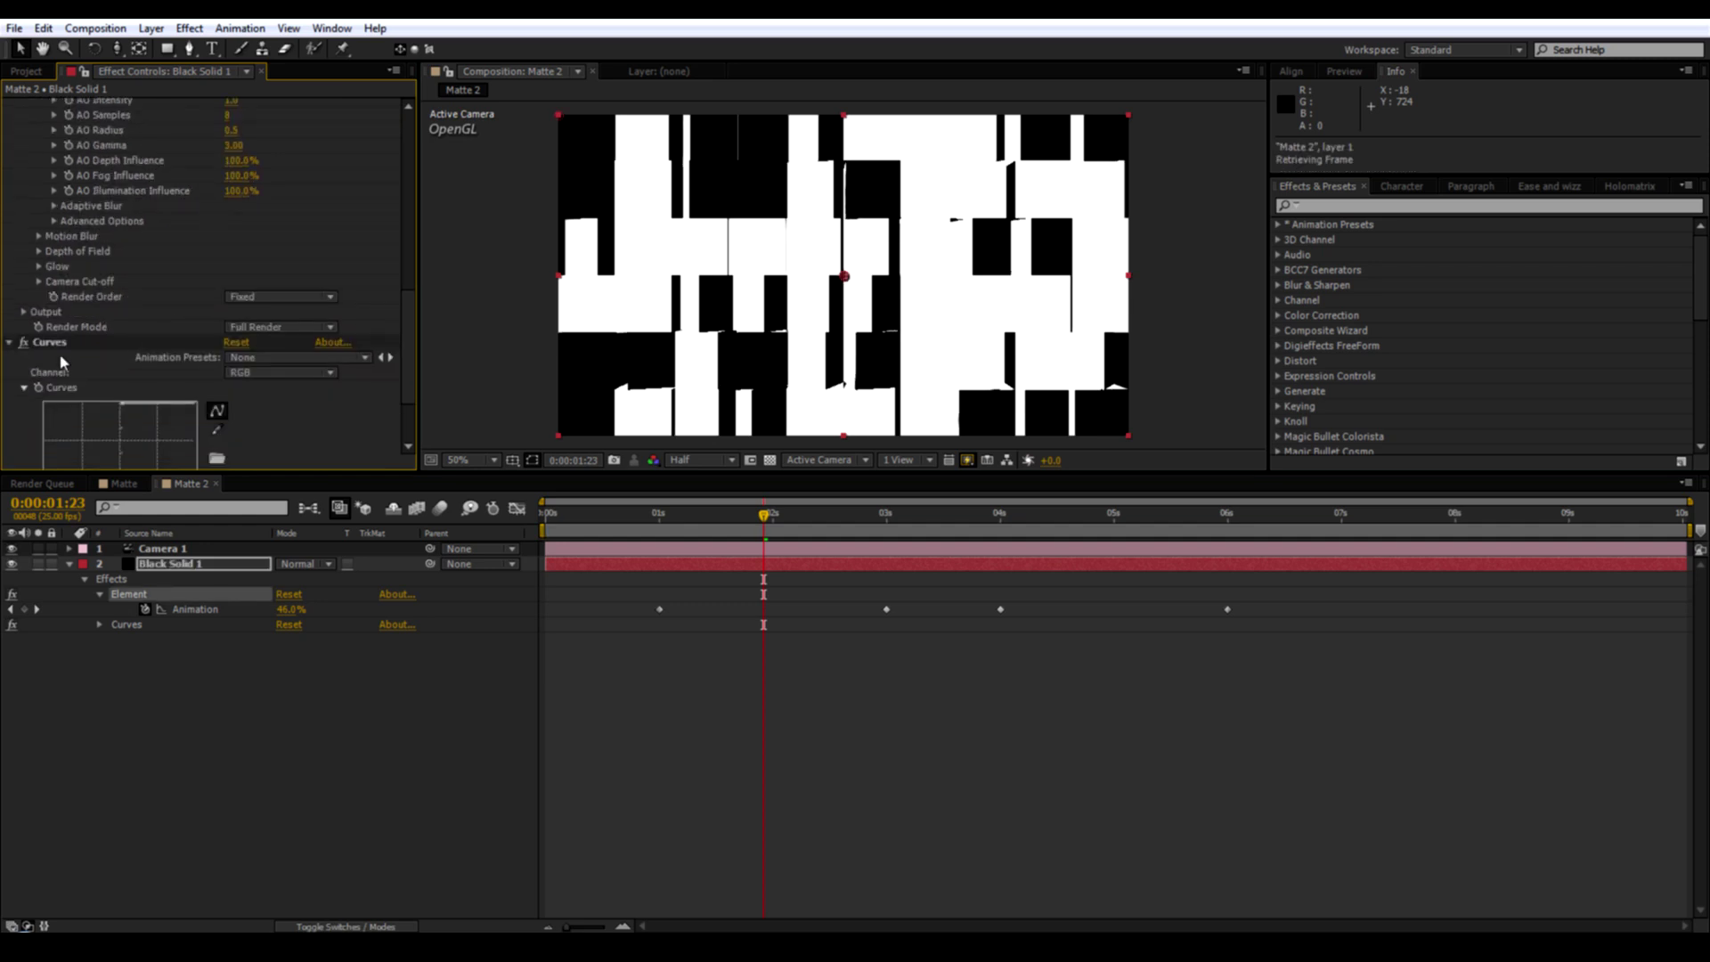
{"action": "left_click", "coordinate": [49, 344]}
{"action": "key", "text": "Delete"}
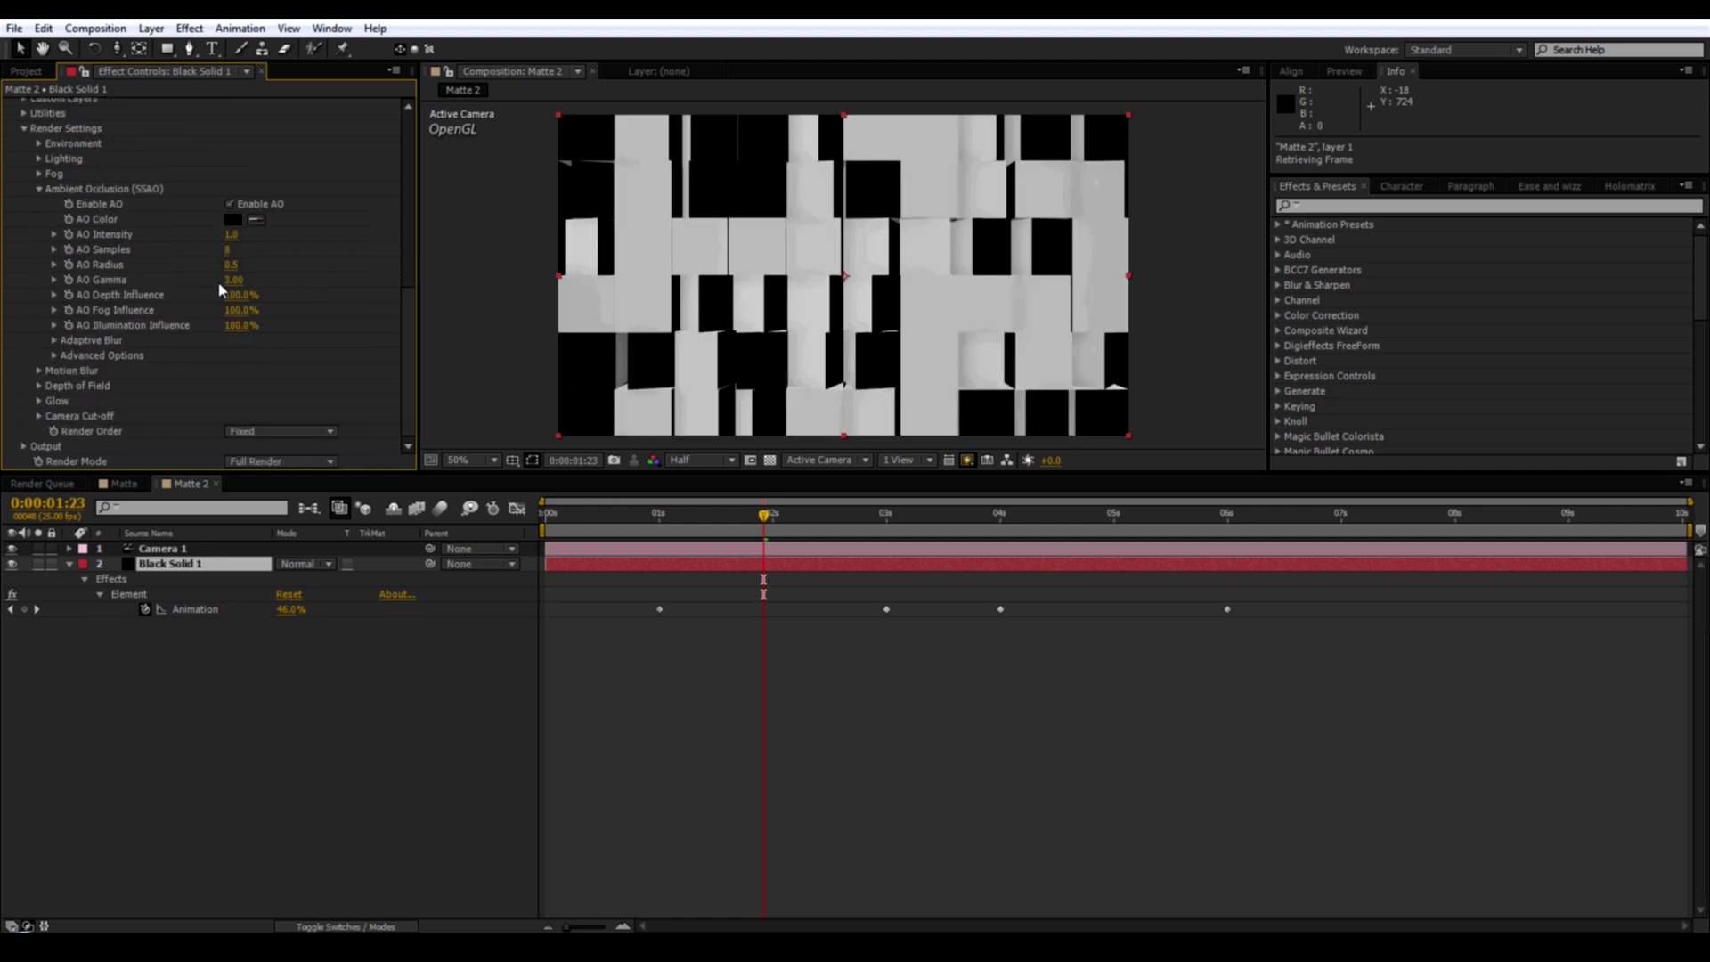
Set AO Intensity to 3 and AO Radius to 2.
{"action": "left_click", "coordinate": [231, 235]}
{"action": "type", "text": "3"}
{"action": "key", "text": "Return"}
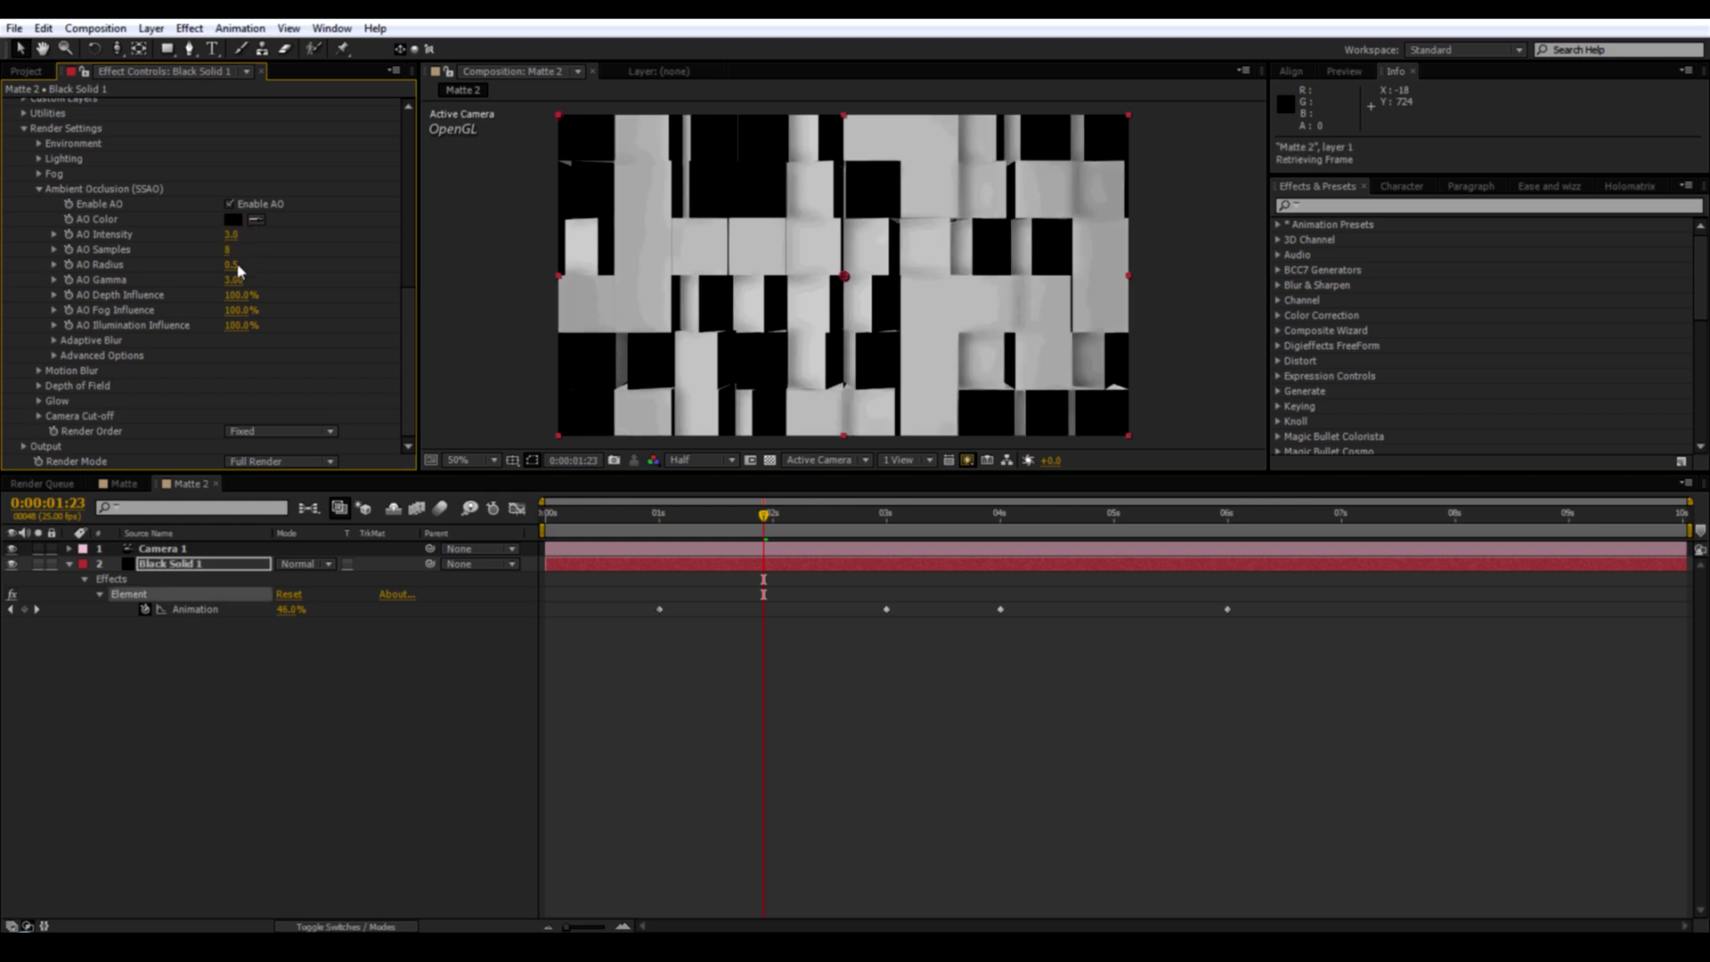
{"action": "left_click", "coordinate": [231, 264]}
{"action": "type", "text": "2"}
{"action": "key", "text": "Return"}
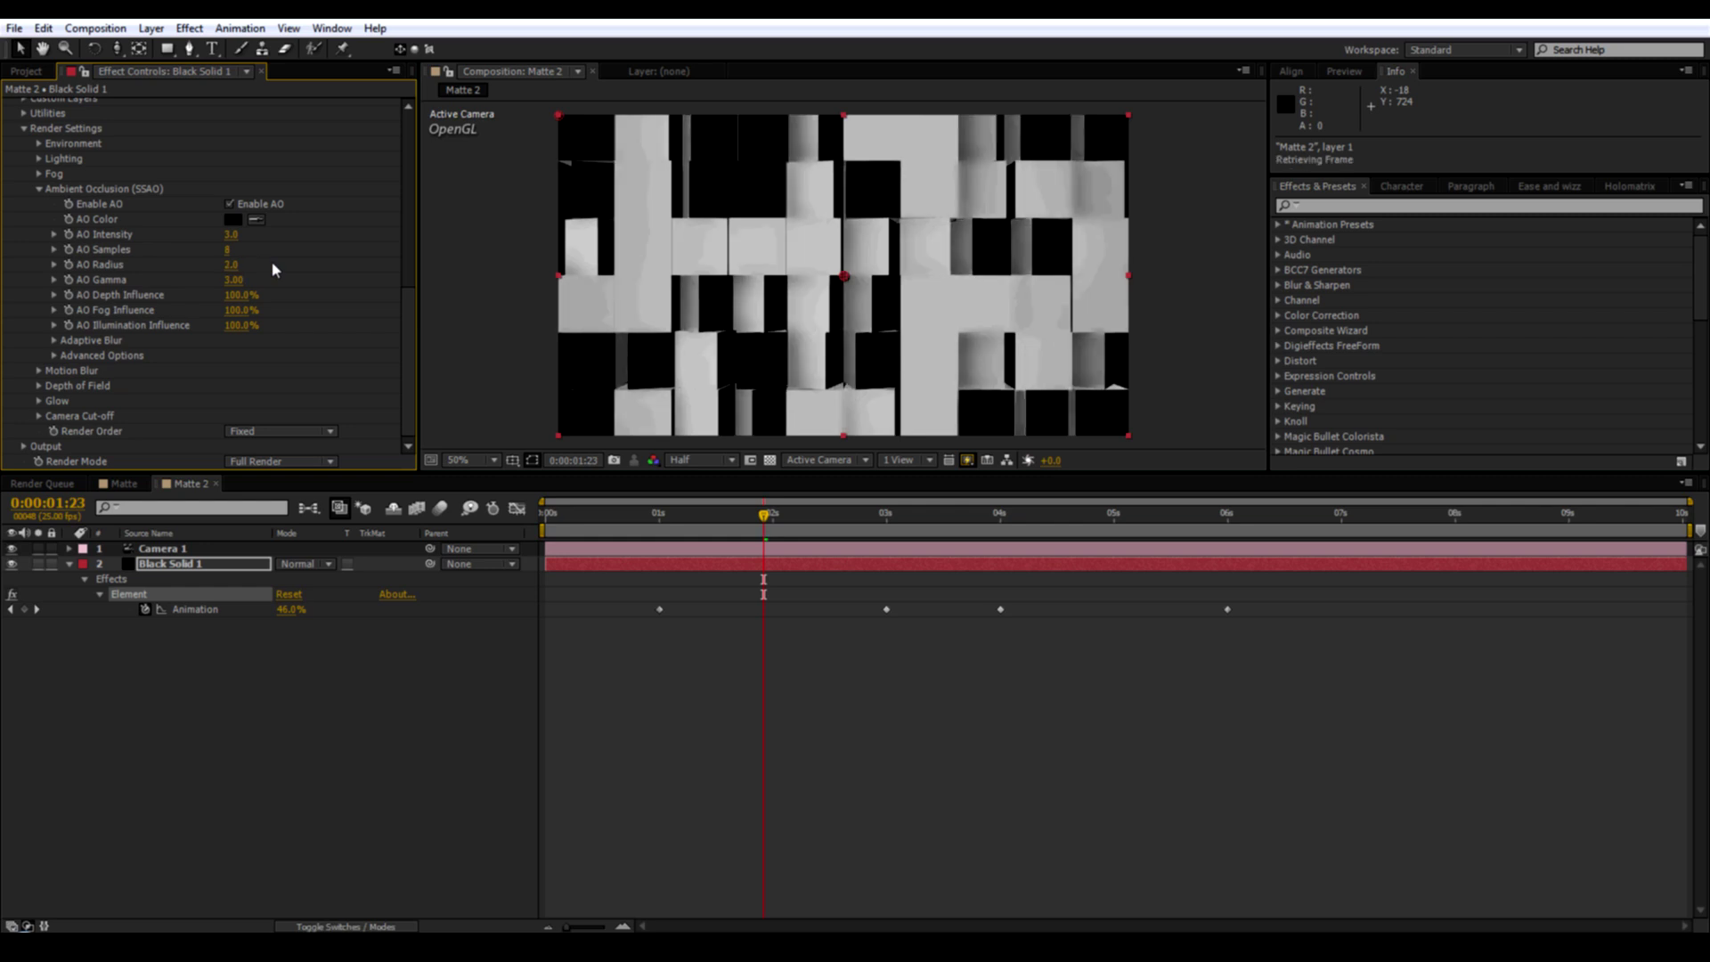
Raise AO Intensity to 5 and AO Radius to 3, then preview the shading.
{"action": "left_click", "coordinate": [230, 235]}
{"action": "type", "text": "5"}
{"action": "key", "text": "Return"}
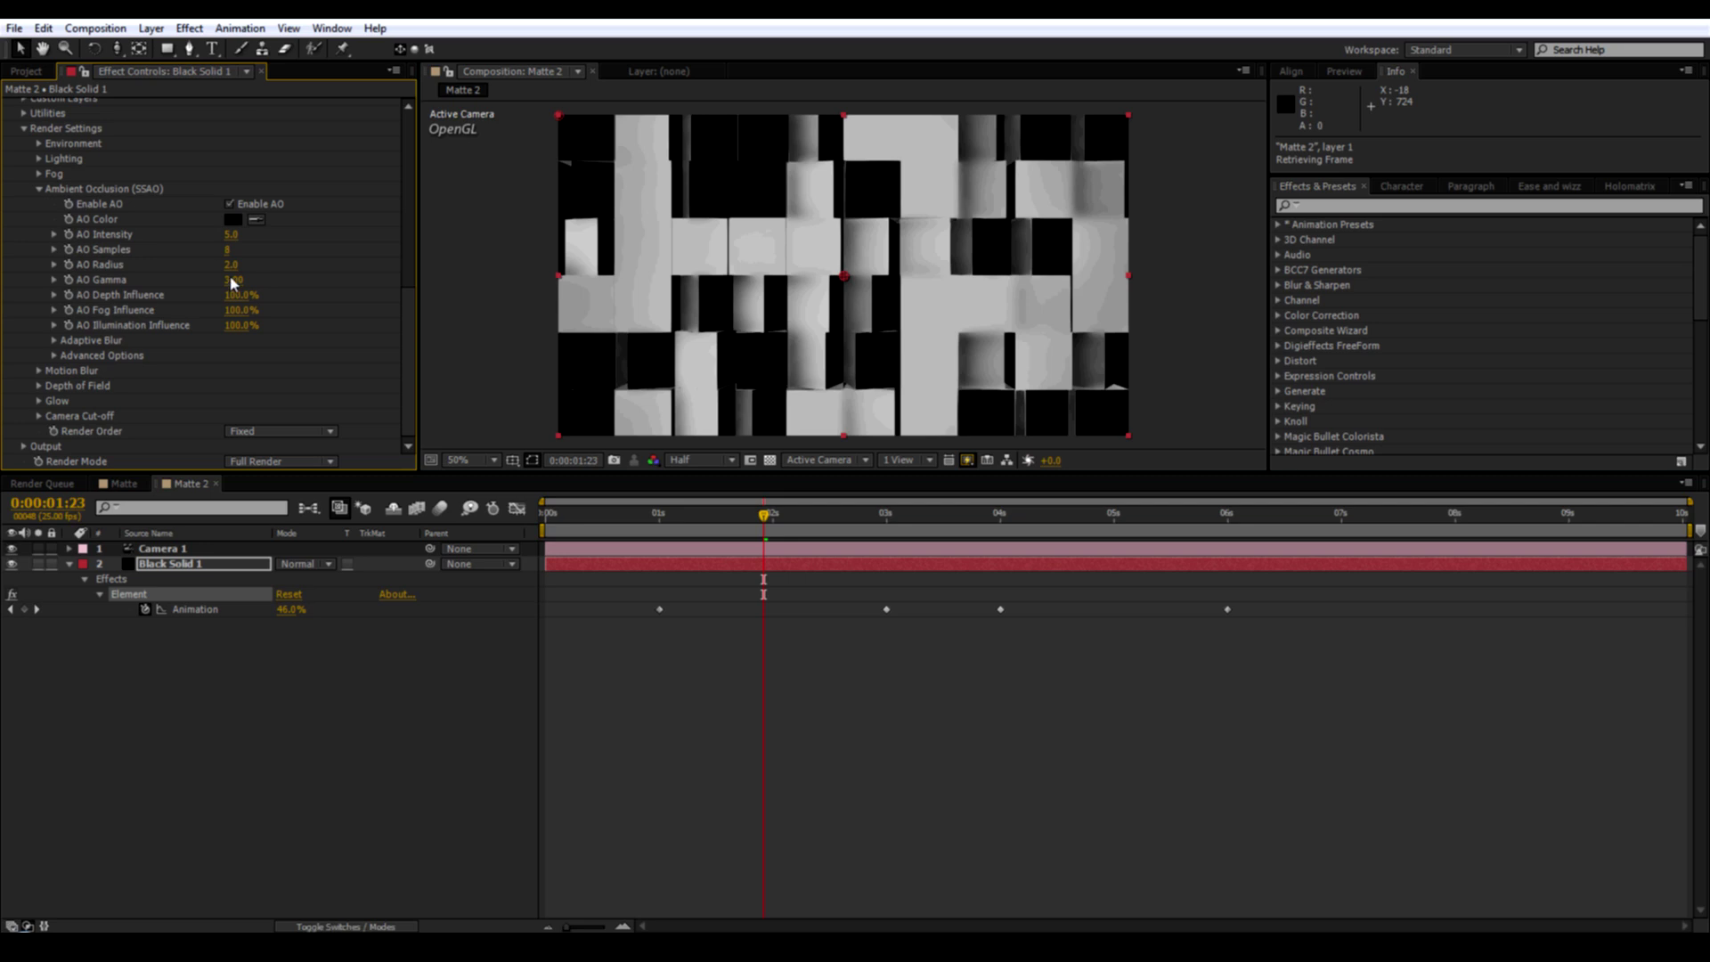
{"action": "left_click", "coordinate": [230, 266]}
{"action": "type", "text": "3"}
{"action": "key", "text": "Return"}
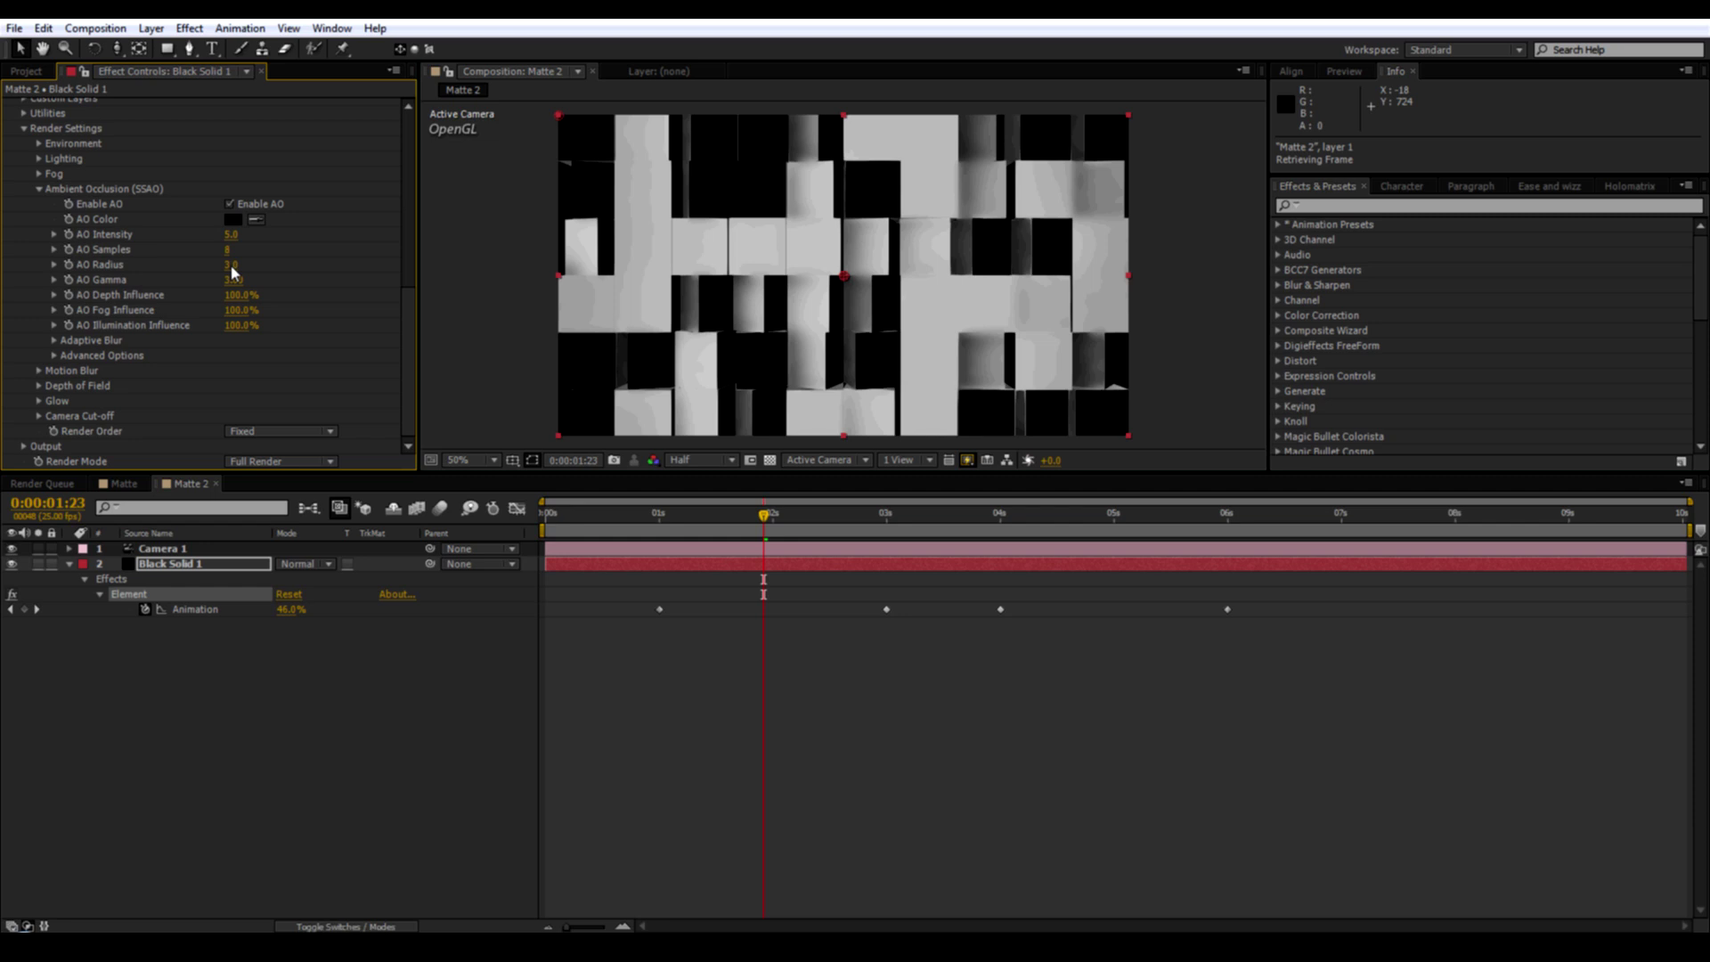
{"action": "left_click", "coordinate": [704, 517]}
{"action": "left_click_drag", "start_coordinate": [704, 521], "coordinate": [738, 522]}
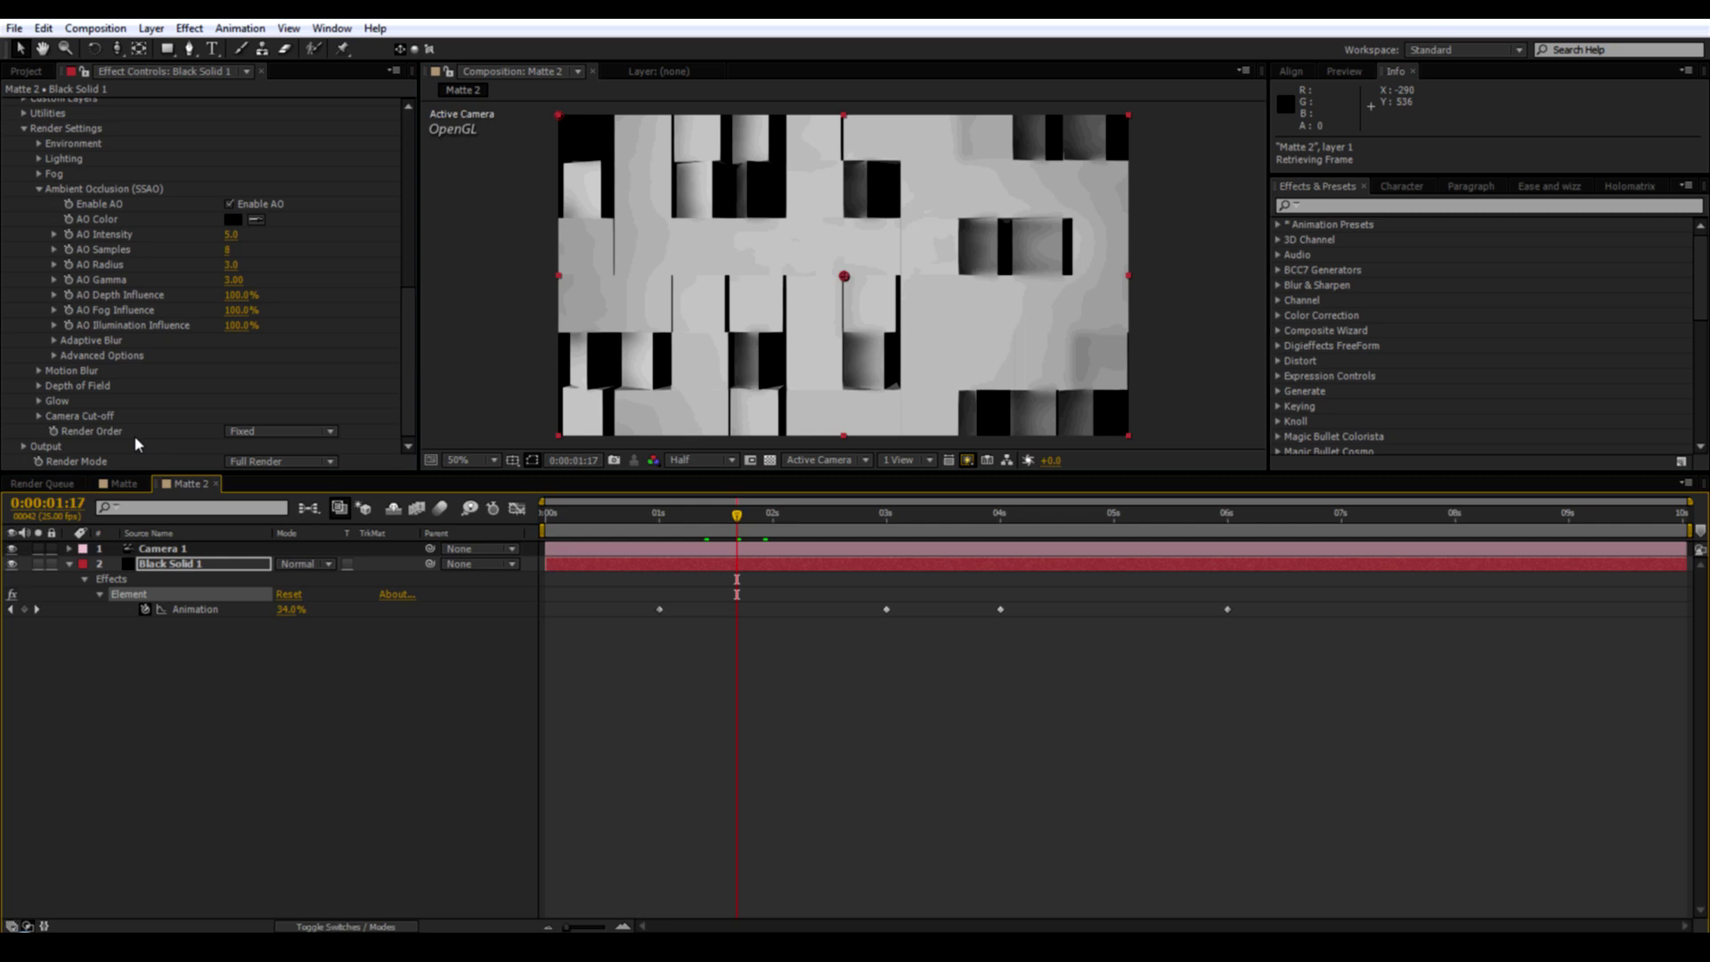
Set Element's Output to show the Ambient Occlusion (SSAO) pass.
{"action": "left_click", "coordinate": [24, 446]}
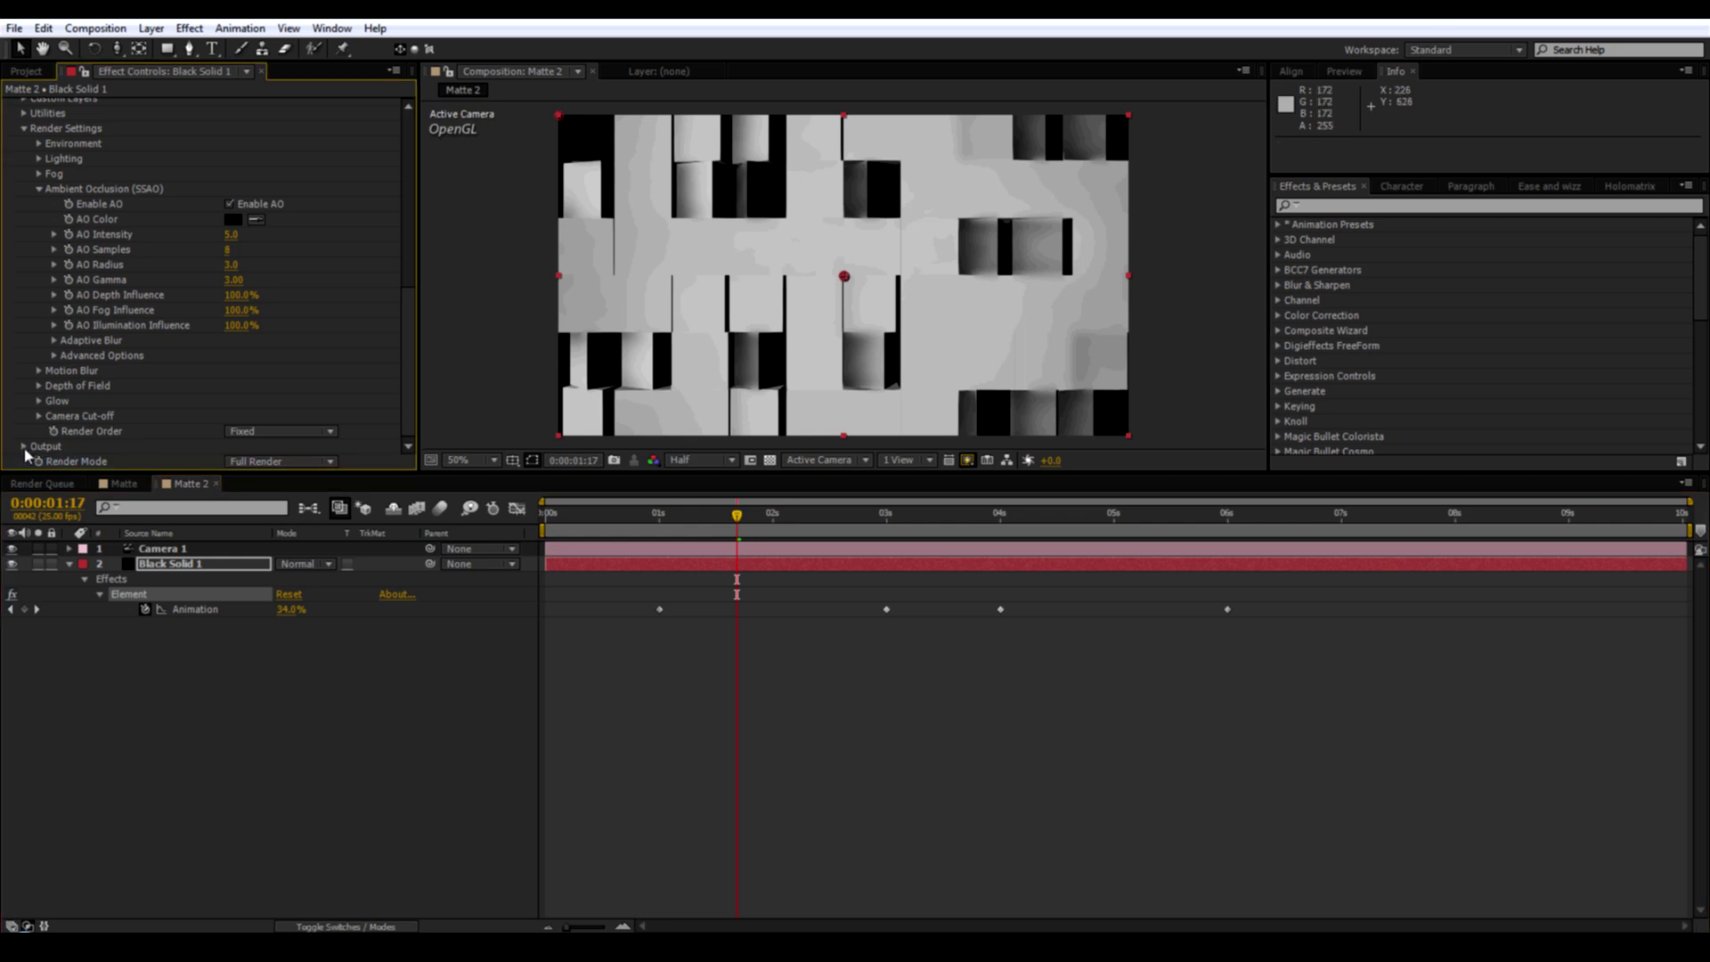
{"action": "scroll", "coordinate": [30, 456], "scroll_direction": "down", "scroll_amount": 1}
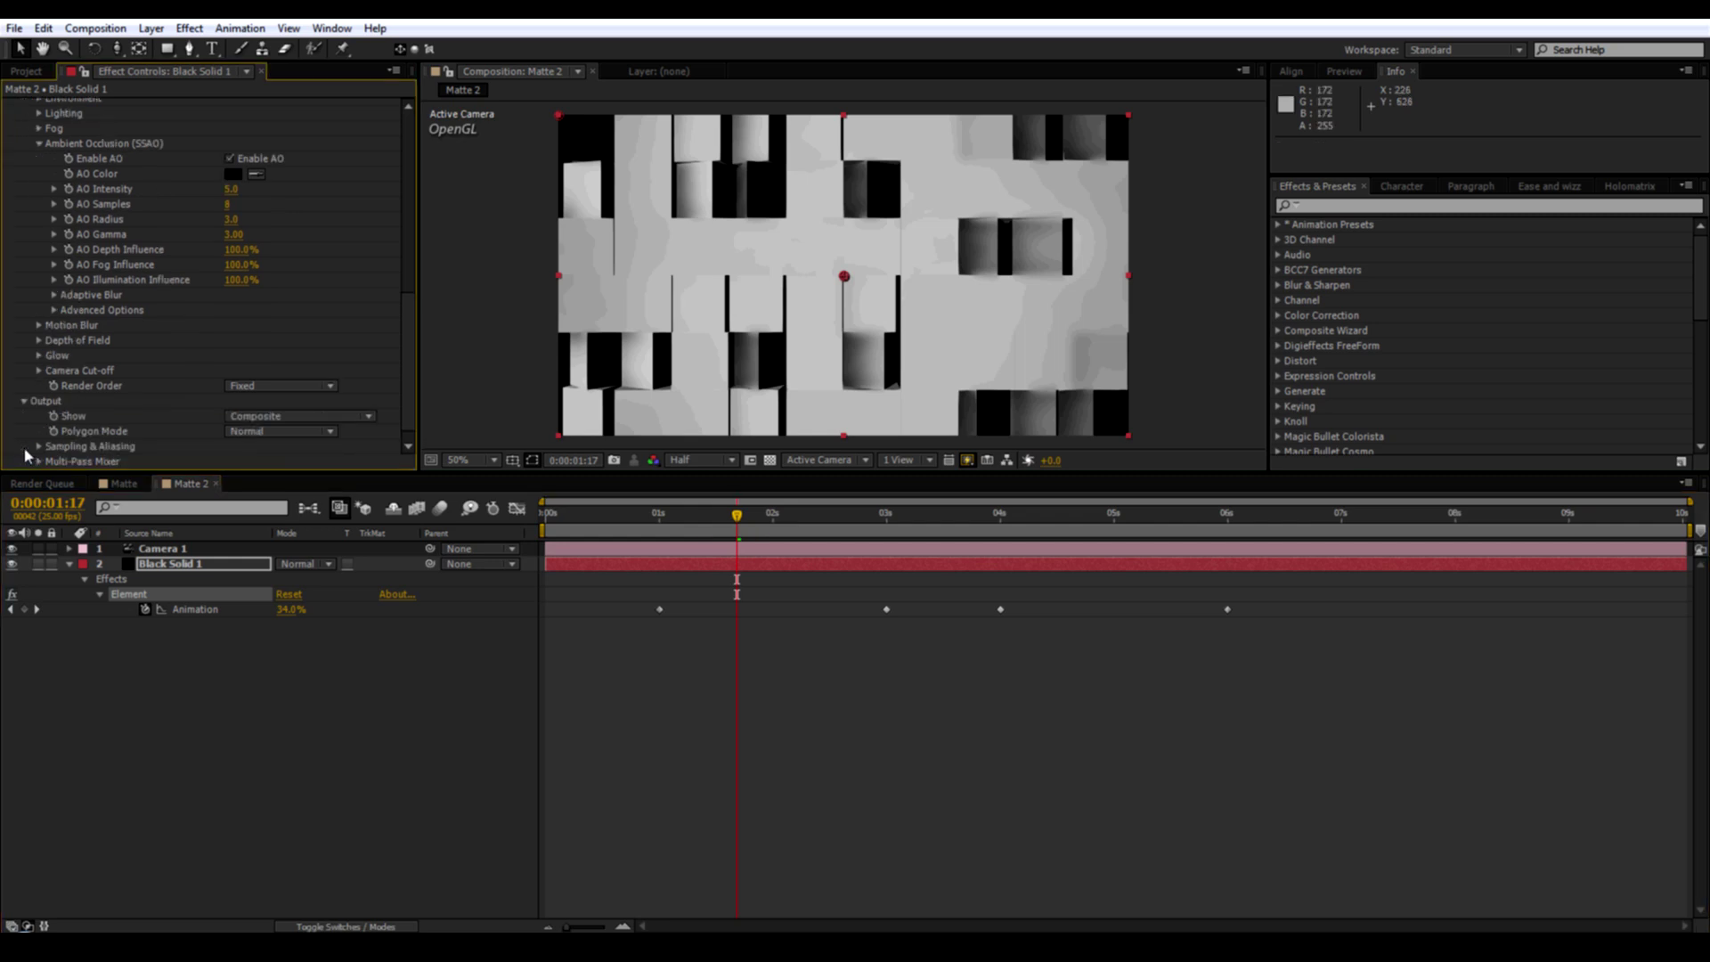
{"action": "left_click", "coordinate": [263, 416]}
{"action": "left_click", "coordinate": [289, 514]}
{"action": "left_click", "coordinate": [31, 75]}
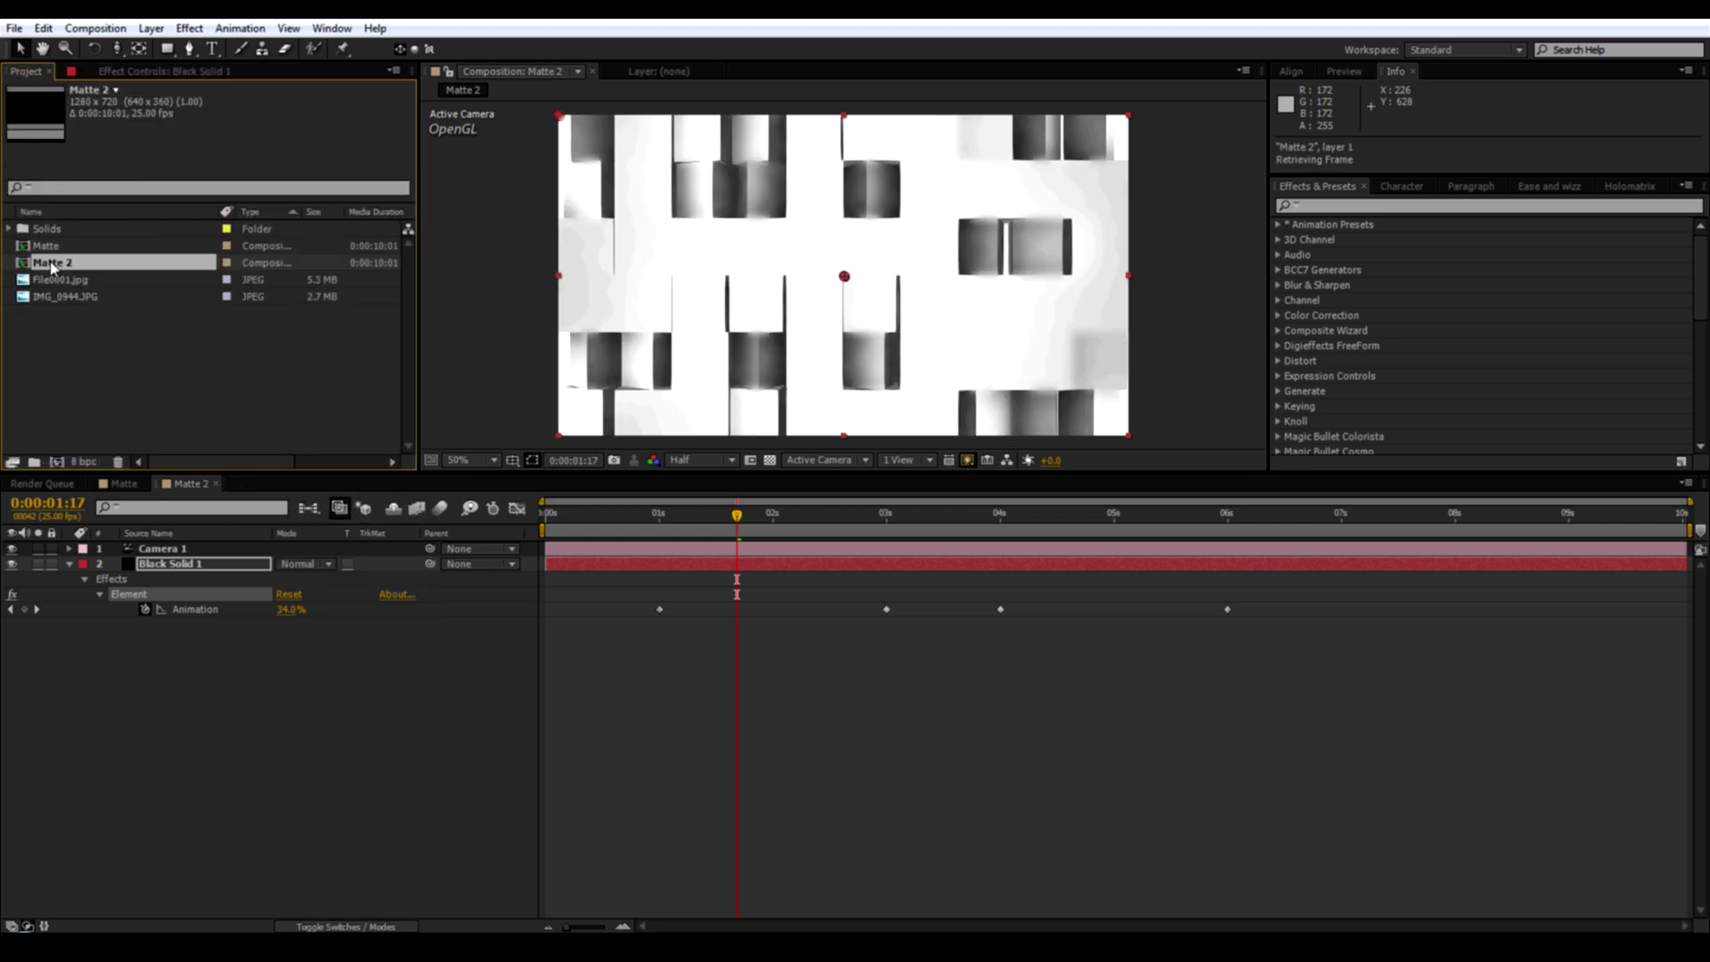
Rename the Matte 2 occlusion comp to AB O.
{"action": "key", "text": "Return"}
{"action": "type", "text": "ABC"}
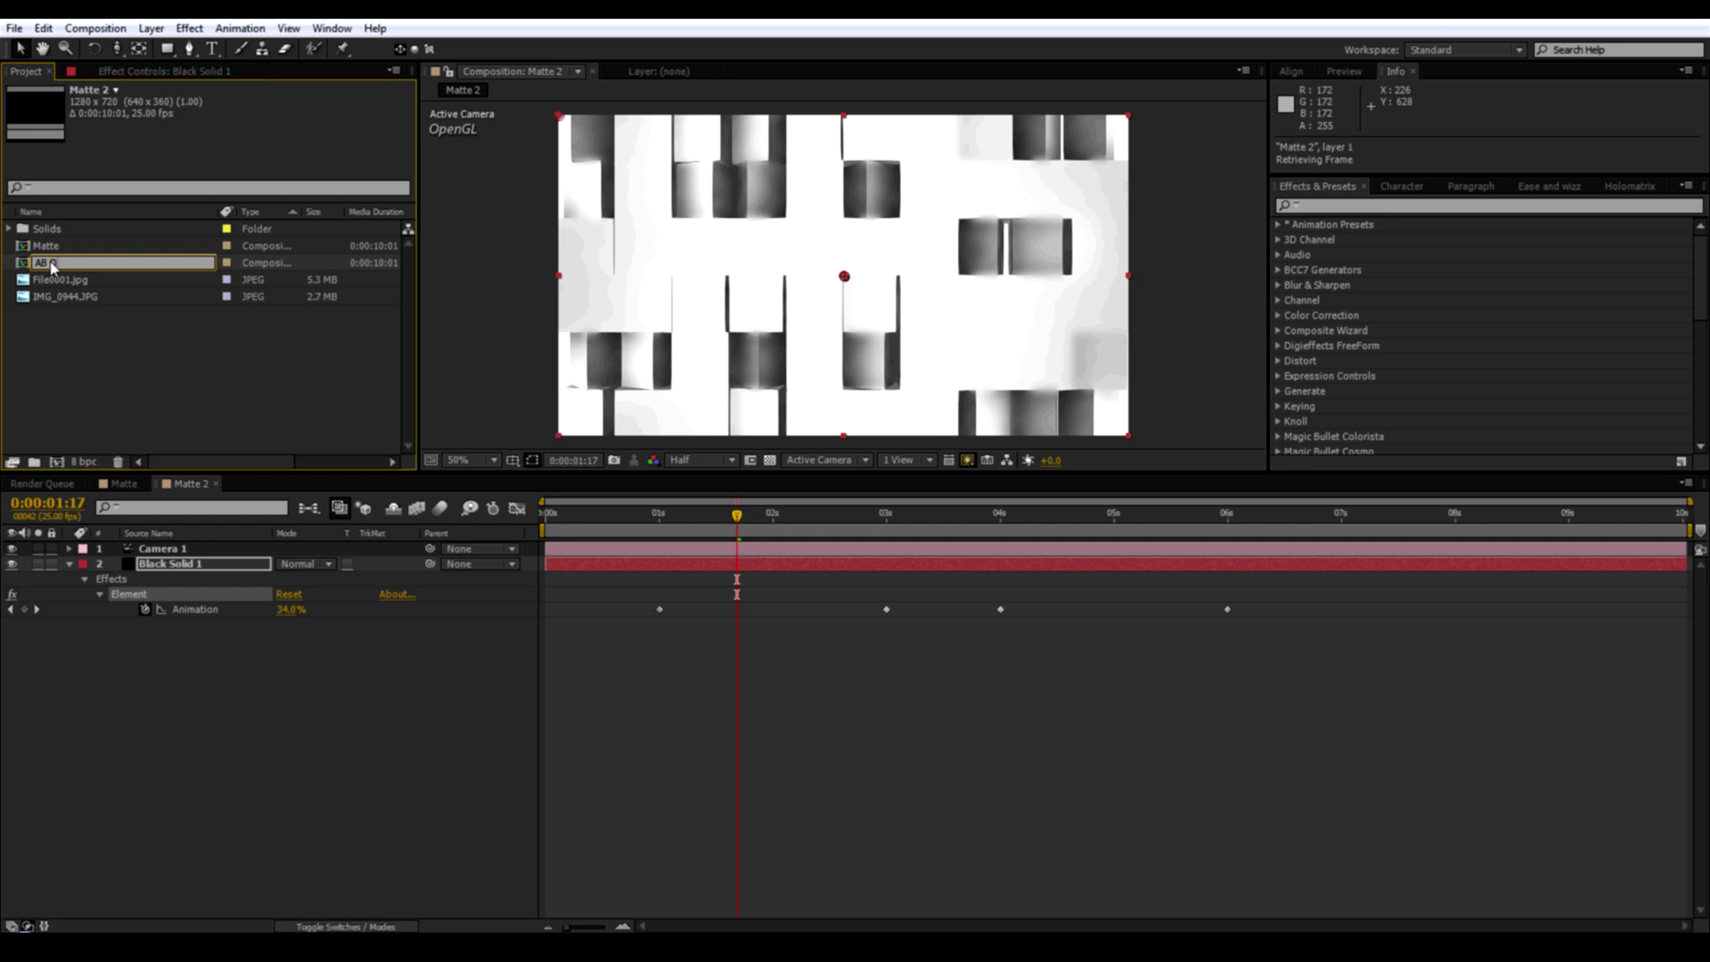
{"action": "key", "text": "Return"}
Duplicate the Matte comp as a new Matte 2 and open it.
{"action": "left_click", "coordinate": [51, 265]}
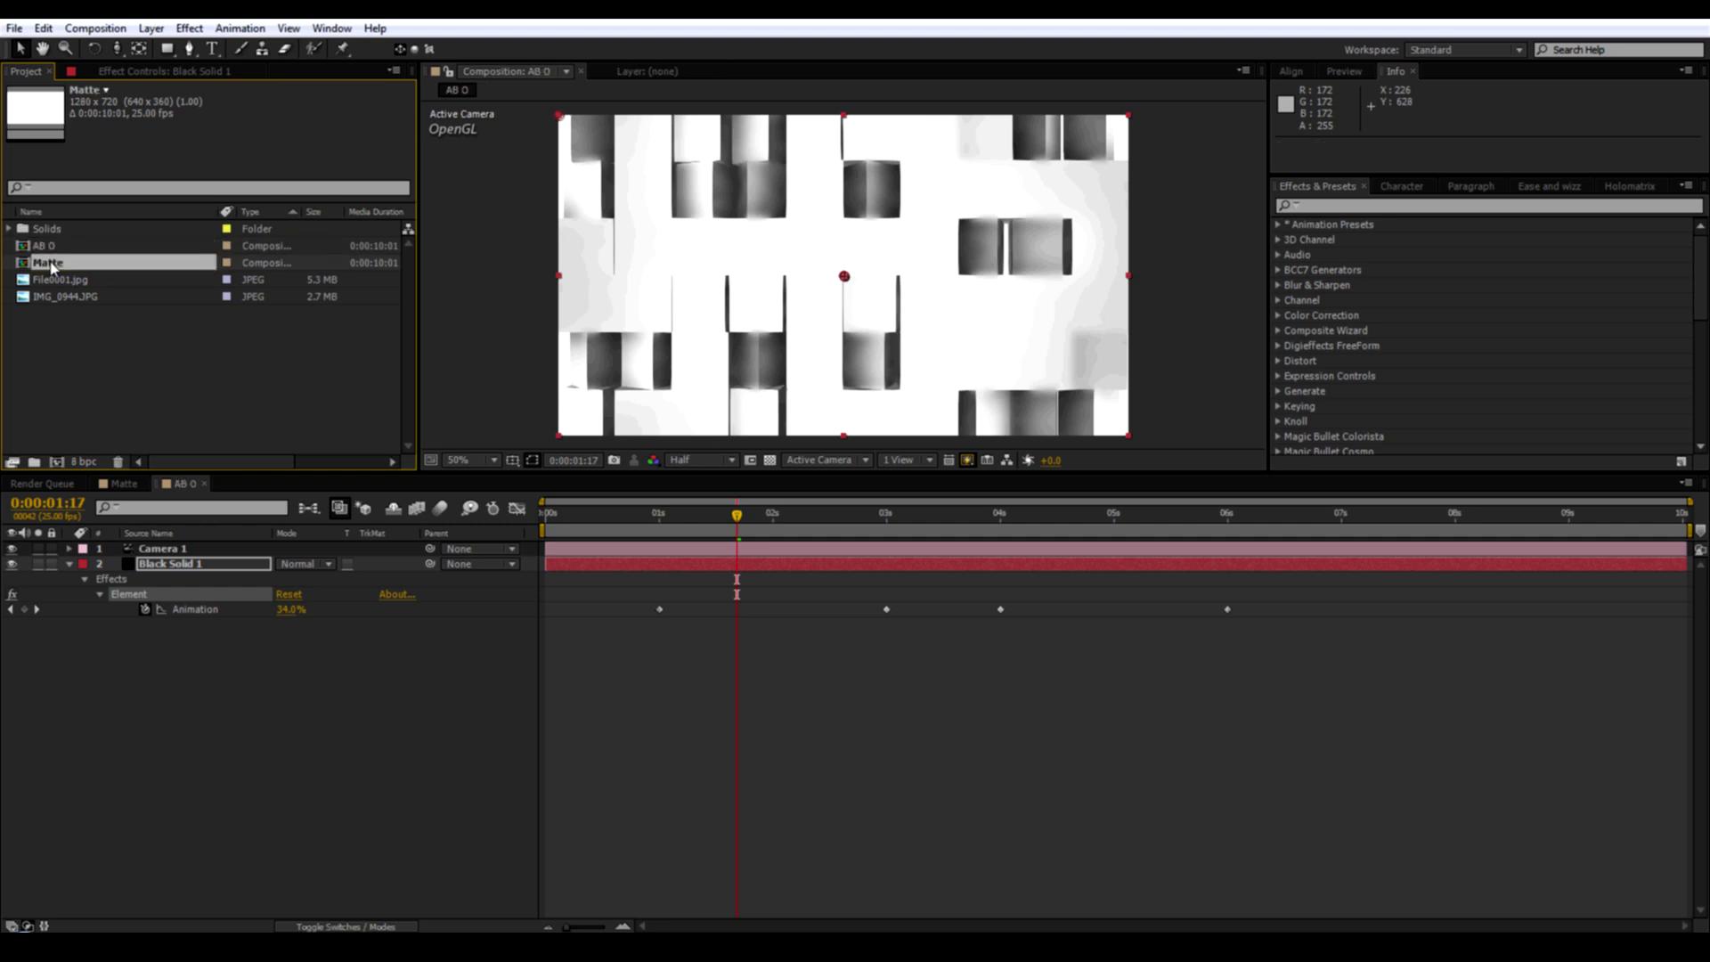
{"action": "key", "text": "ctrl+d"}
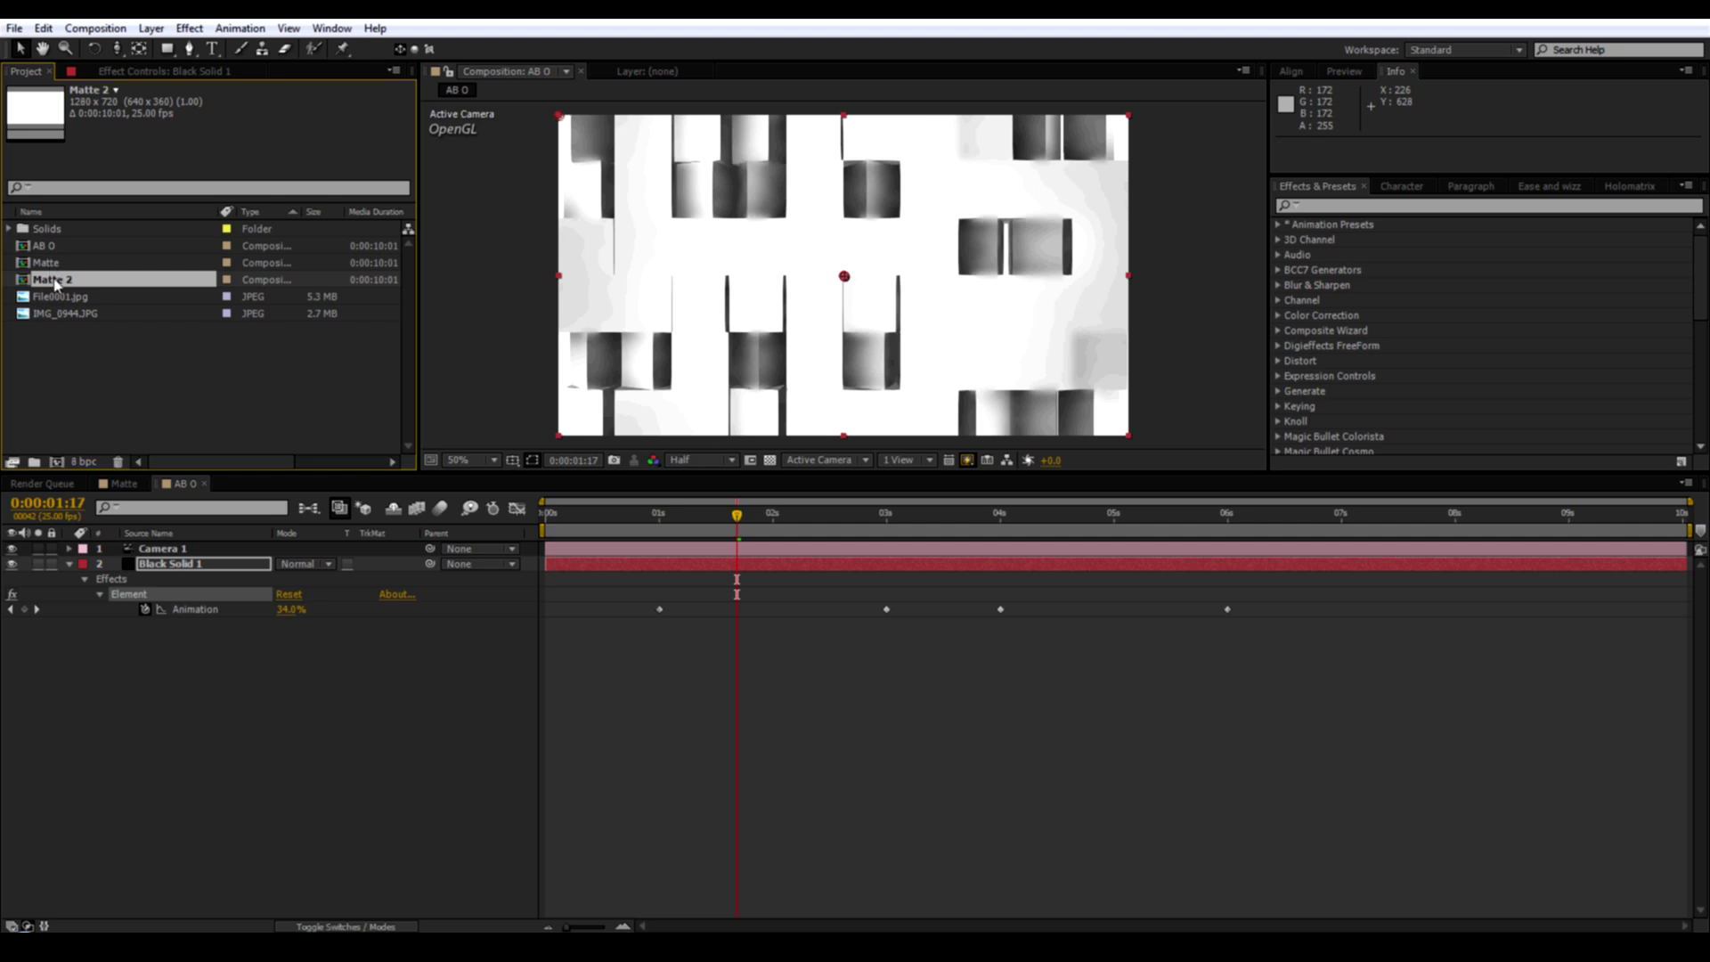
{"action": "double_click", "coordinate": [55, 282]}
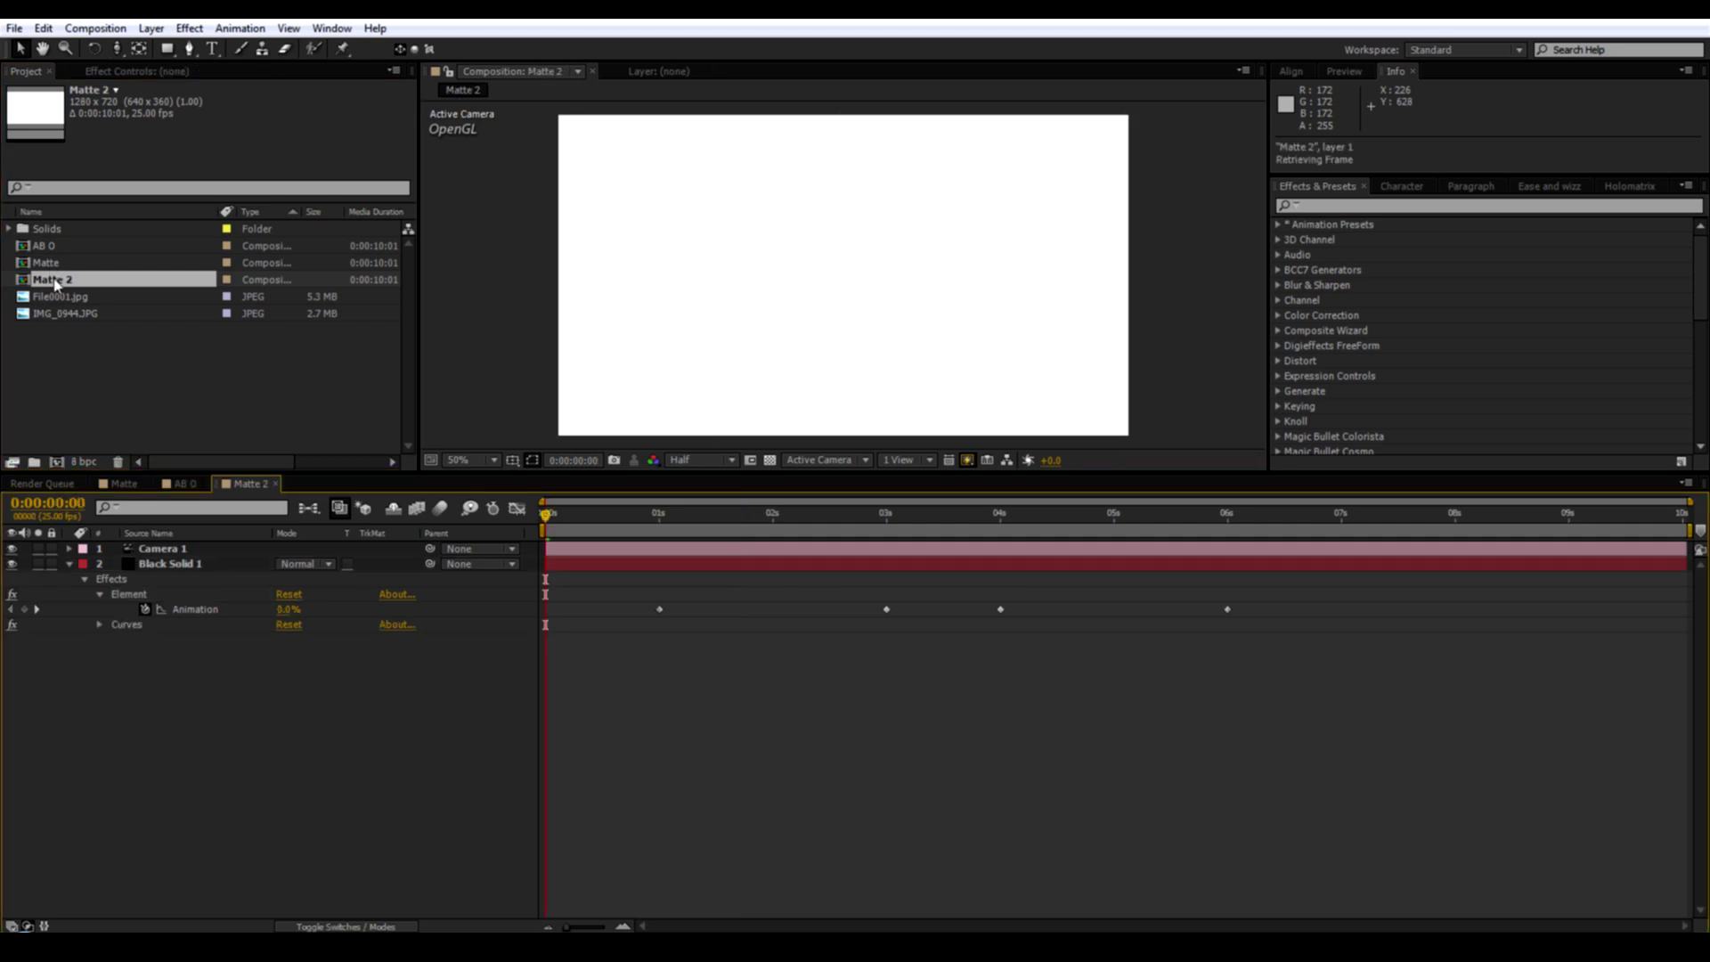
Delete the Curves effect from Black Solid 1, checking the matte at 0:00:01:18.
{"action": "left_click", "coordinate": [155, 564]}
{"action": "left_click", "coordinate": [148, 73]}
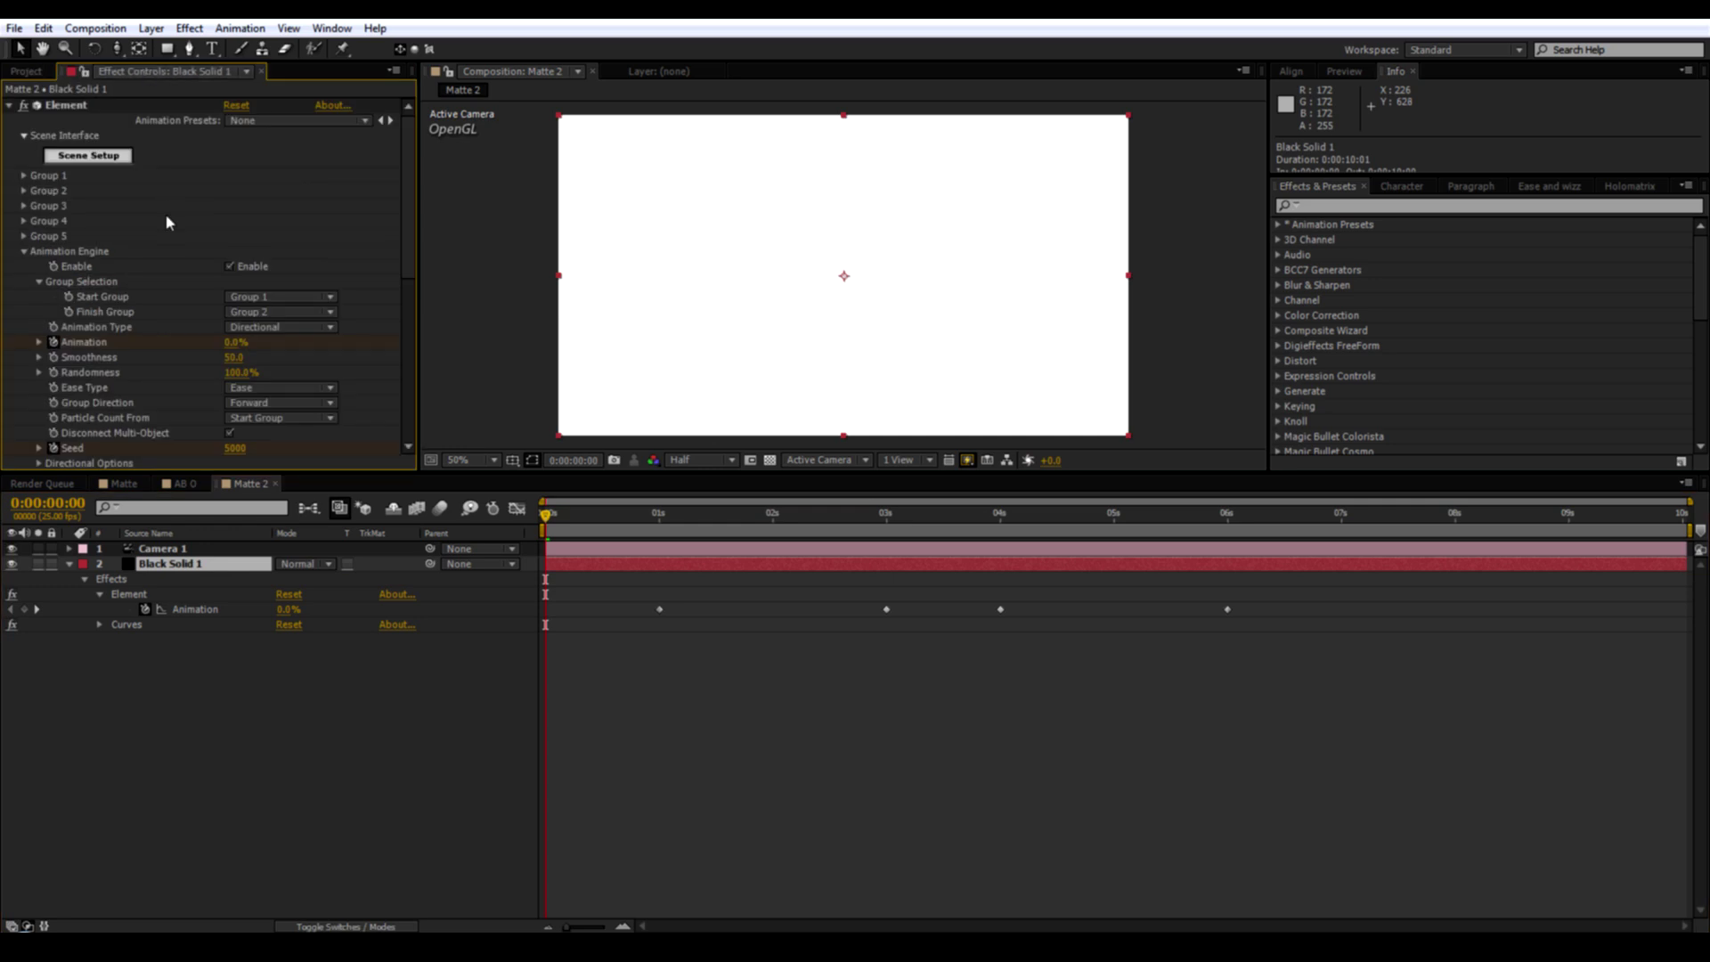
{"action": "left_click", "coordinate": [740, 516]}
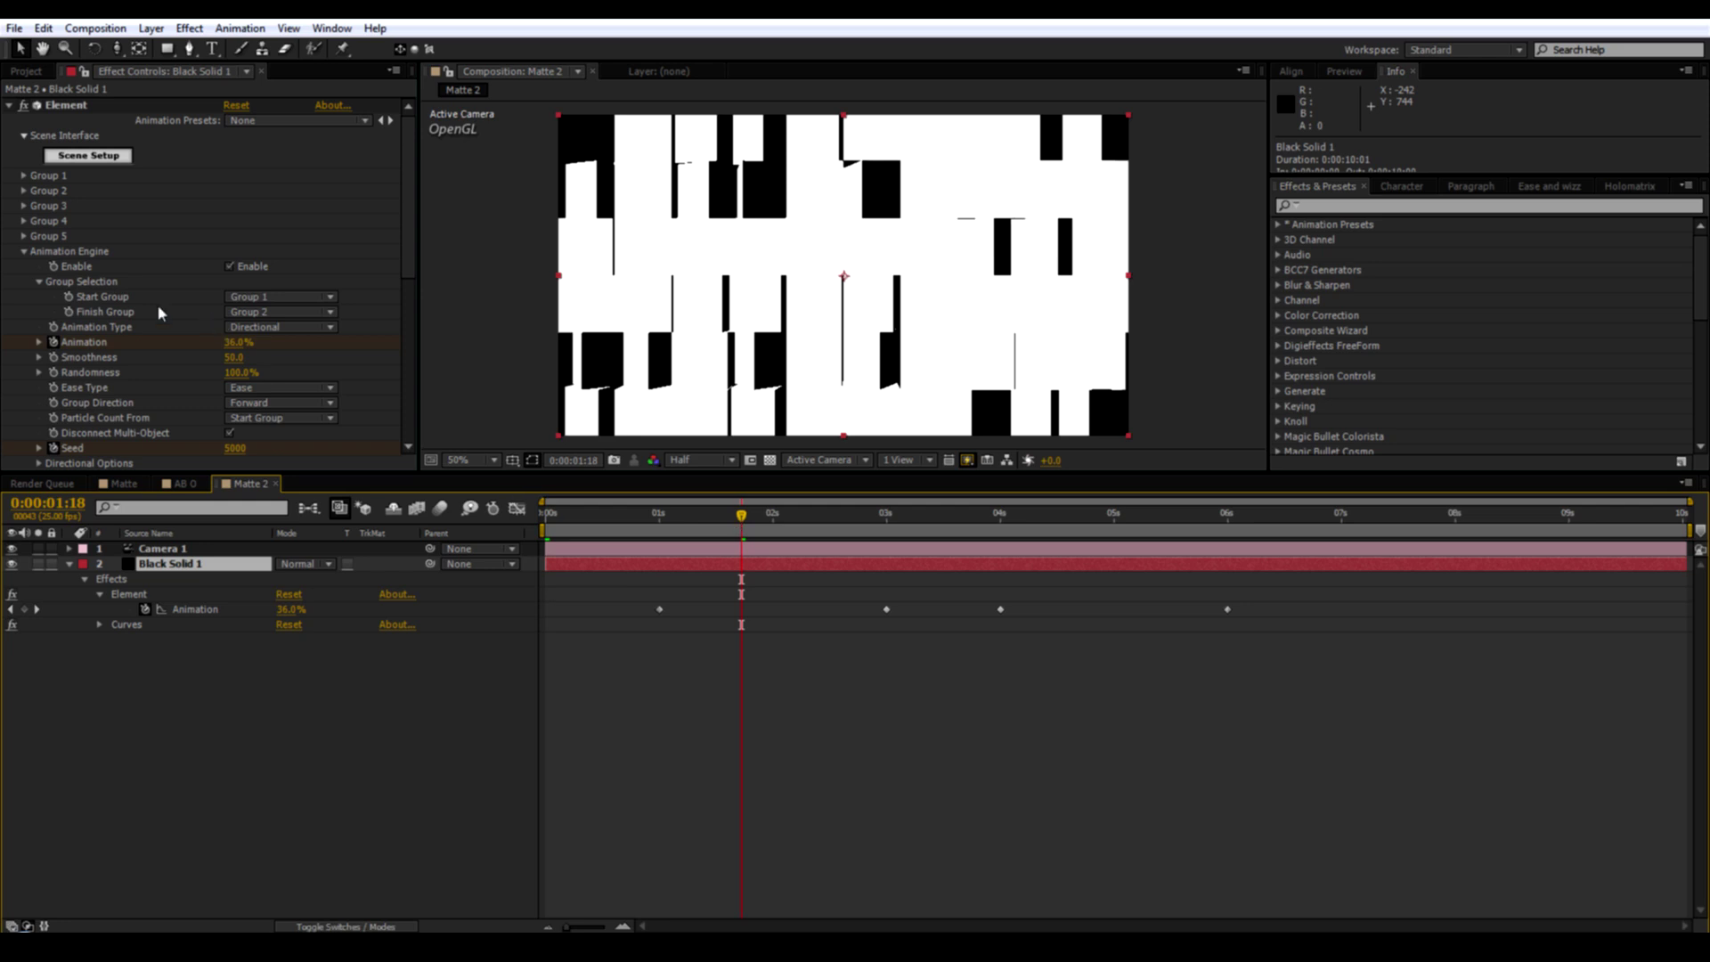
{"action": "scroll", "coordinate": [157, 312], "scroll_direction": "down", "scroll_amount": 5}
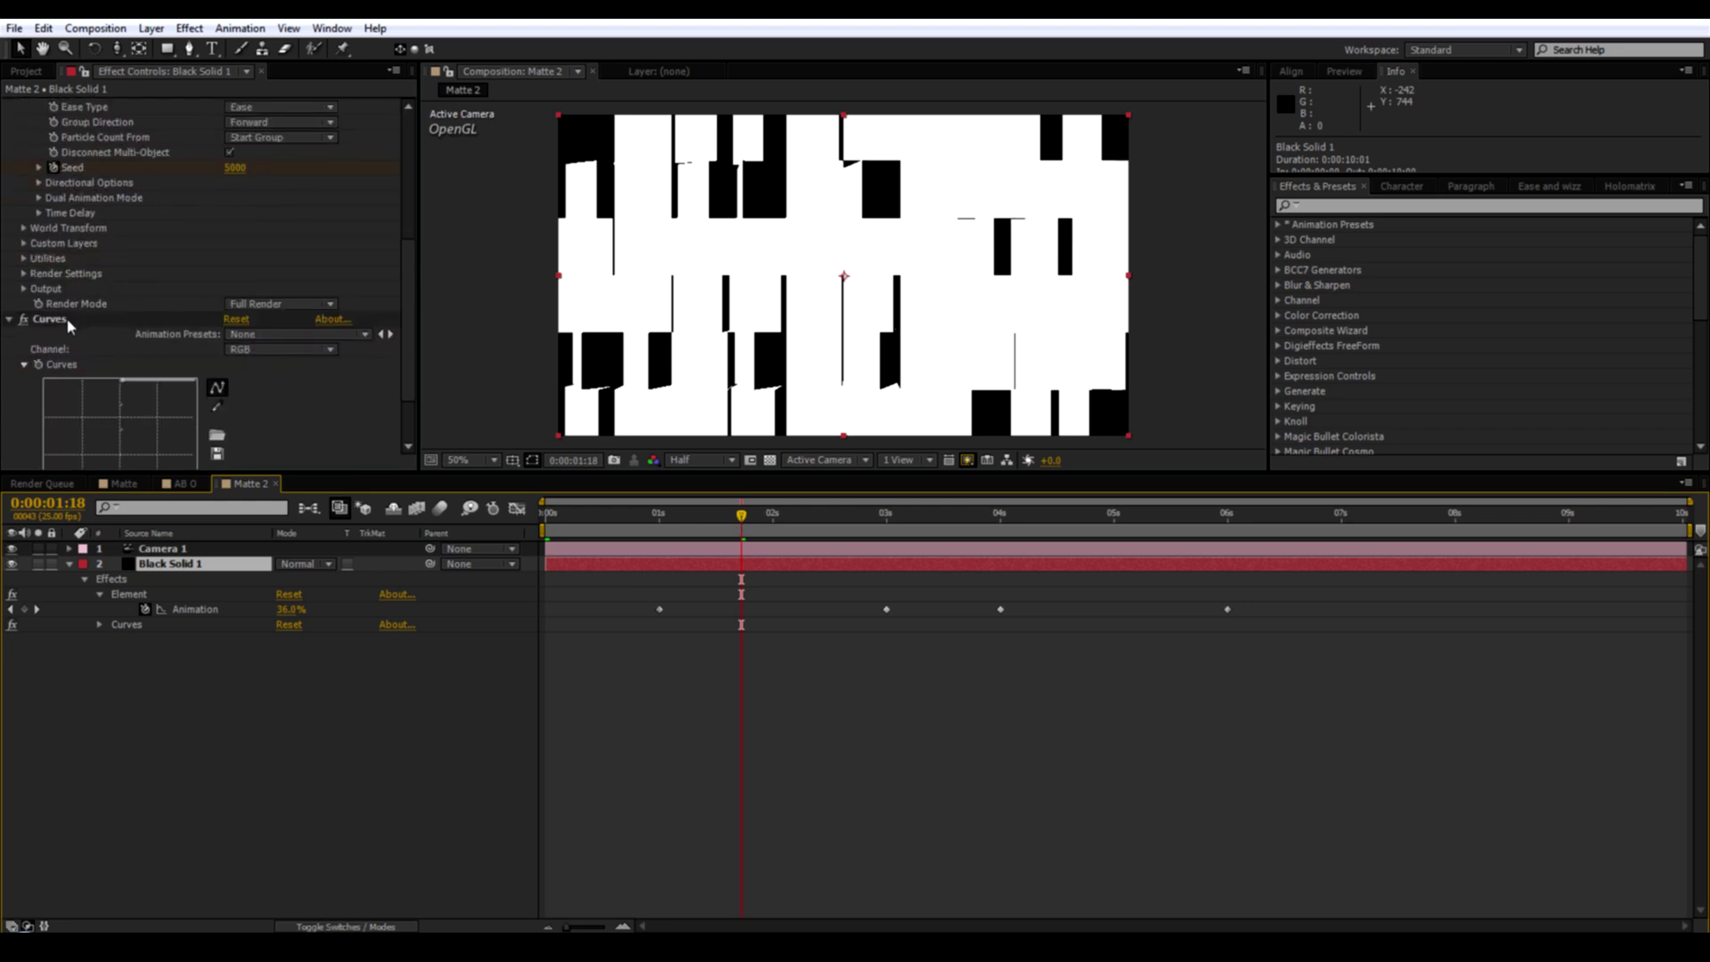
{"action": "left_click", "coordinate": [68, 322]}
{"action": "key", "text": "Delete"}
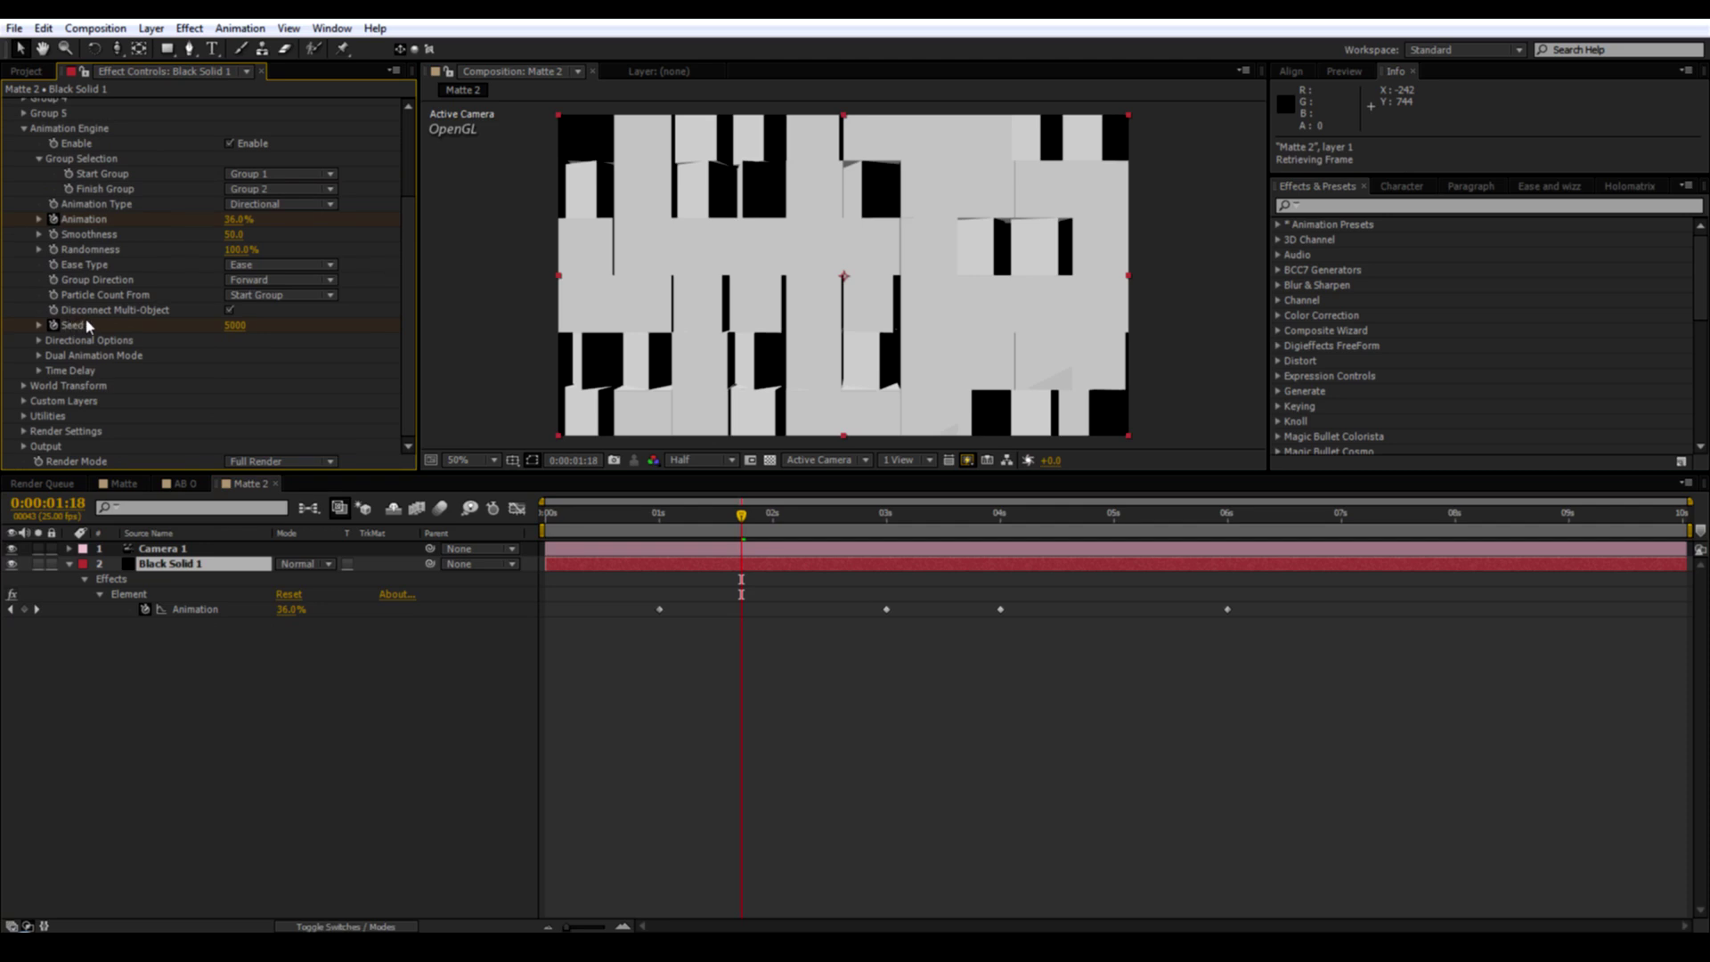
{"action": "scroll", "coordinate": [85, 325], "scroll_direction": "up", "scroll_amount": 3}
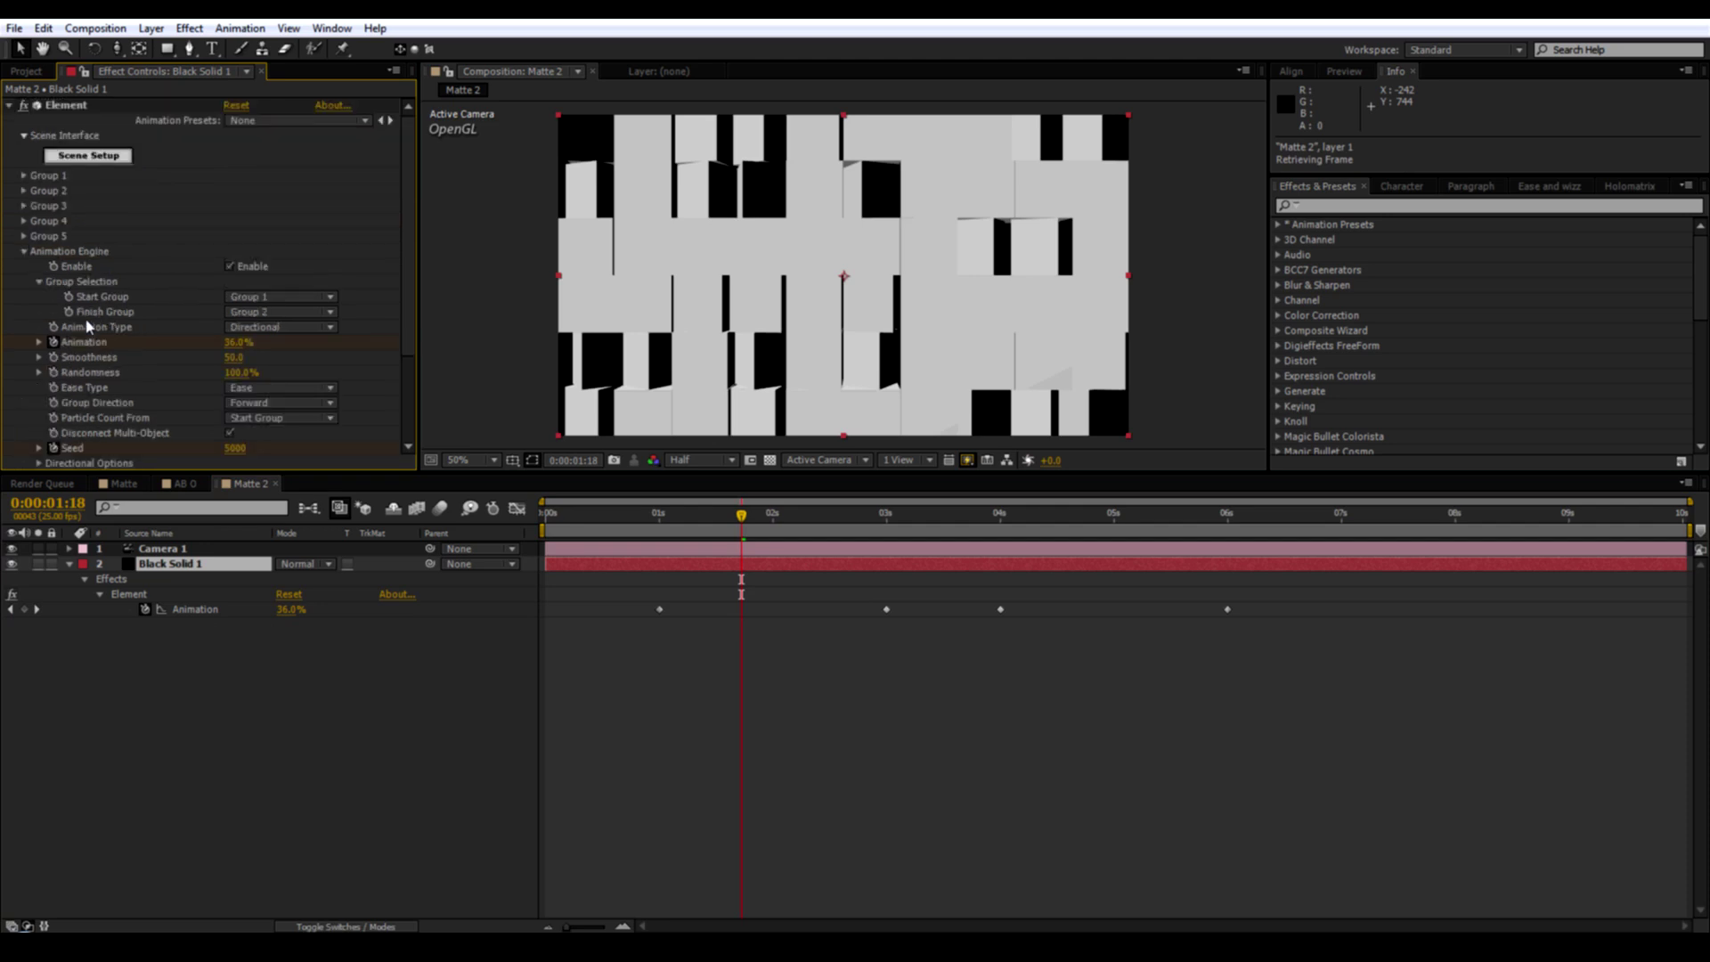
In Element Scene Setup, give cube wall material 03 Shiny and materials 02 and 01 White_Shiny.
{"action": "left_click", "coordinate": [86, 155]}
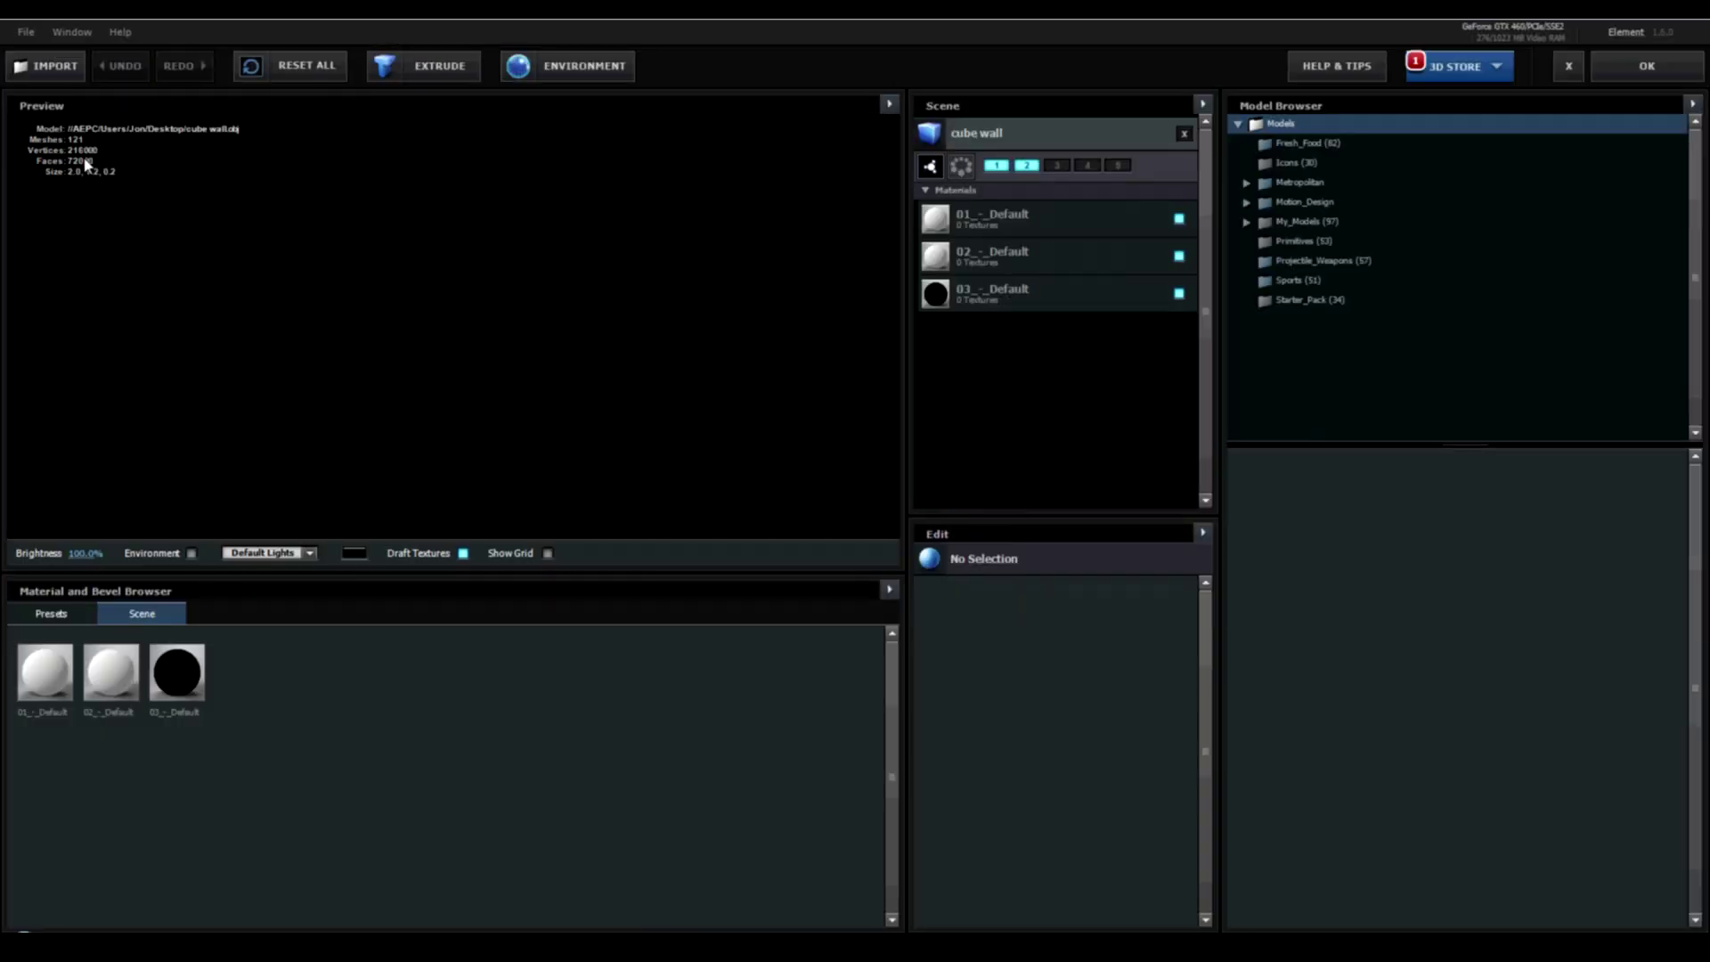
{"action": "left_click", "coordinate": [966, 138]}
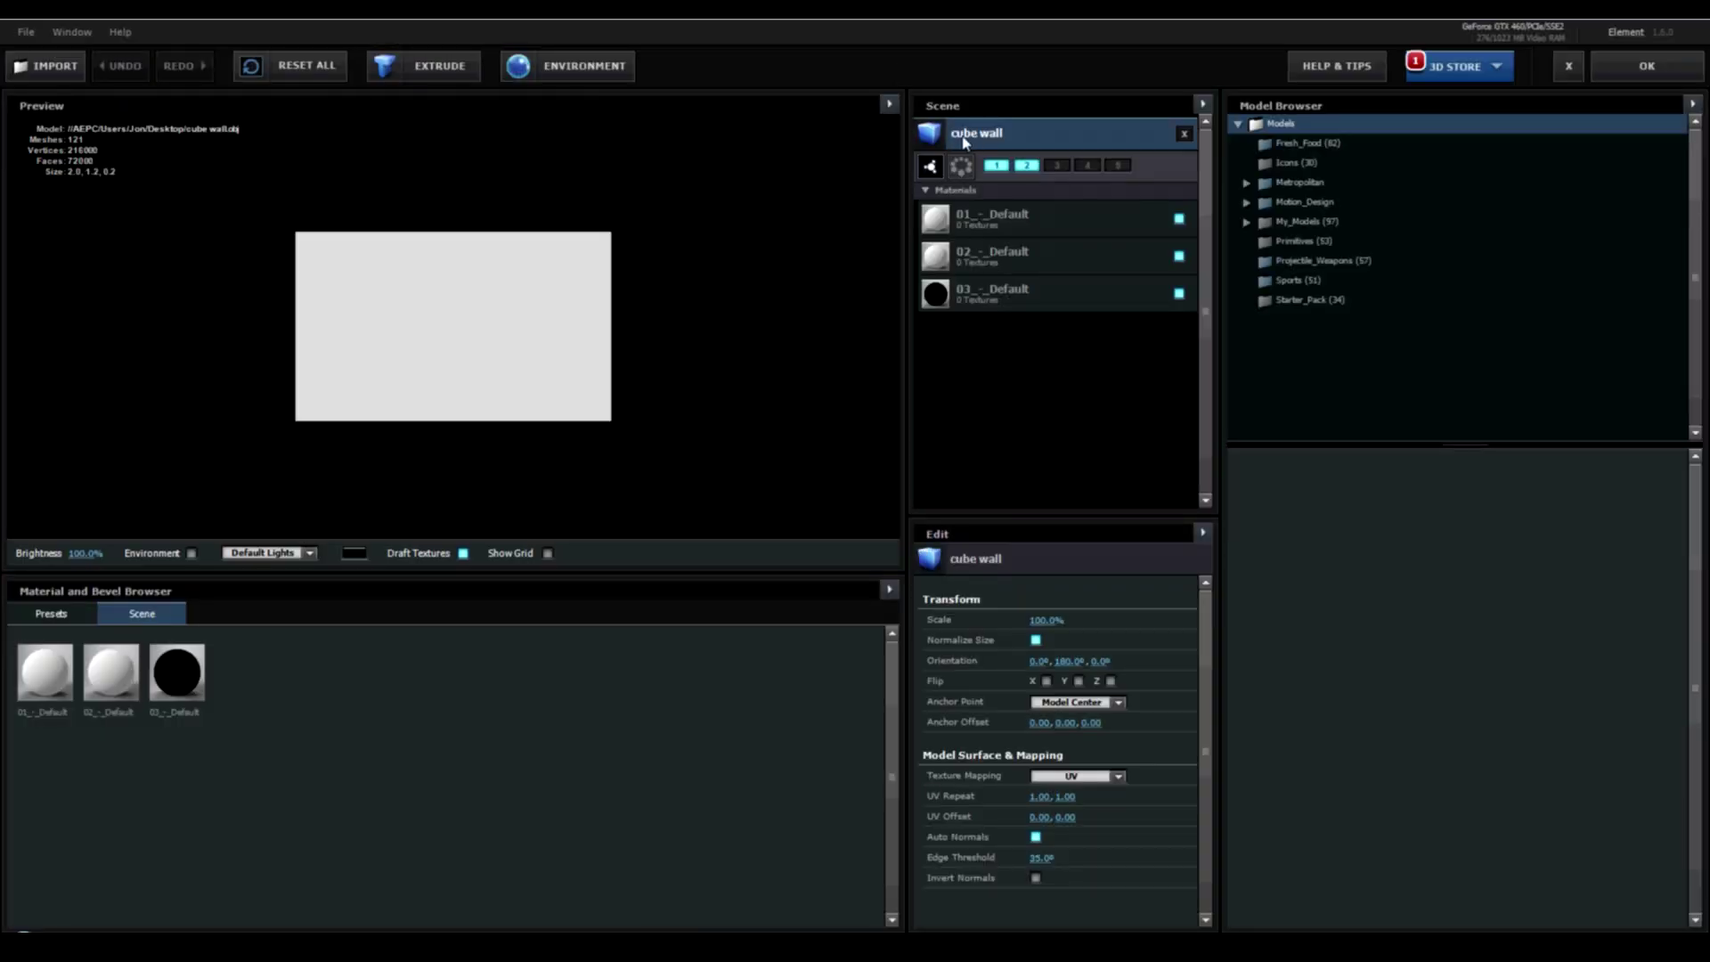
{"action": "left_click_drag", "start_coordinate": [392, 339], "coordinate": [458, 356]}
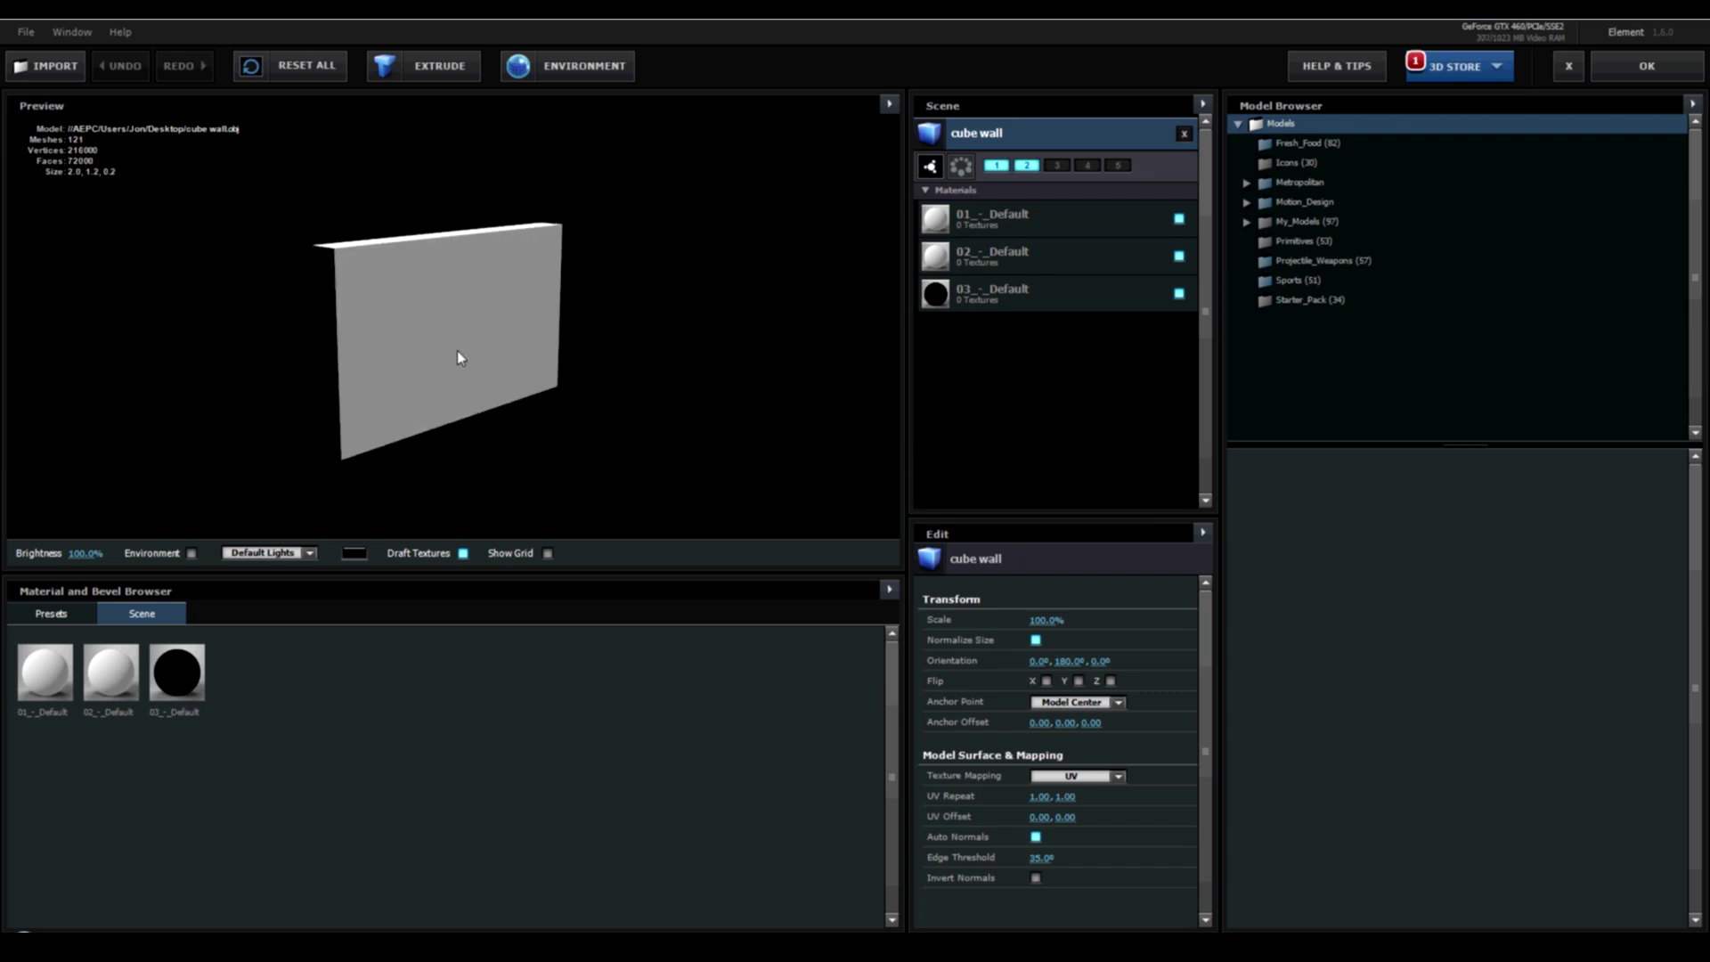
{"action": "left_click", "coordinate": [72, 613]}
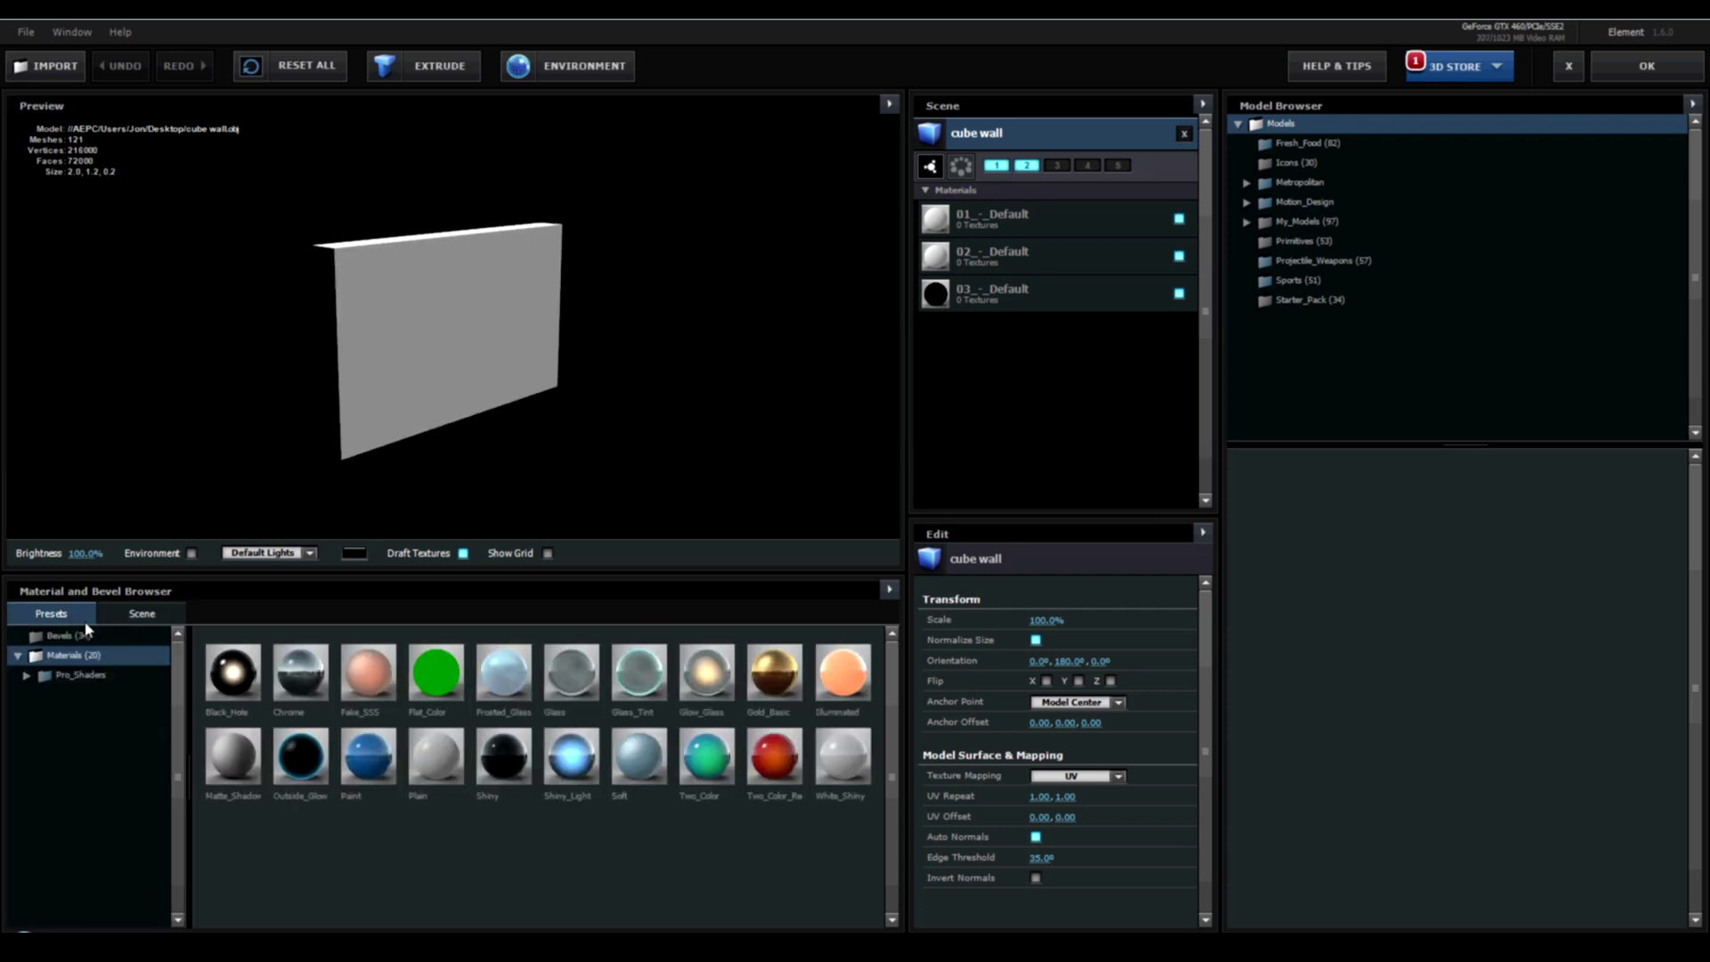
{"action": "left_click_drag", "start_coordinate": [504, 755], "coordinate": [1052, 303]}
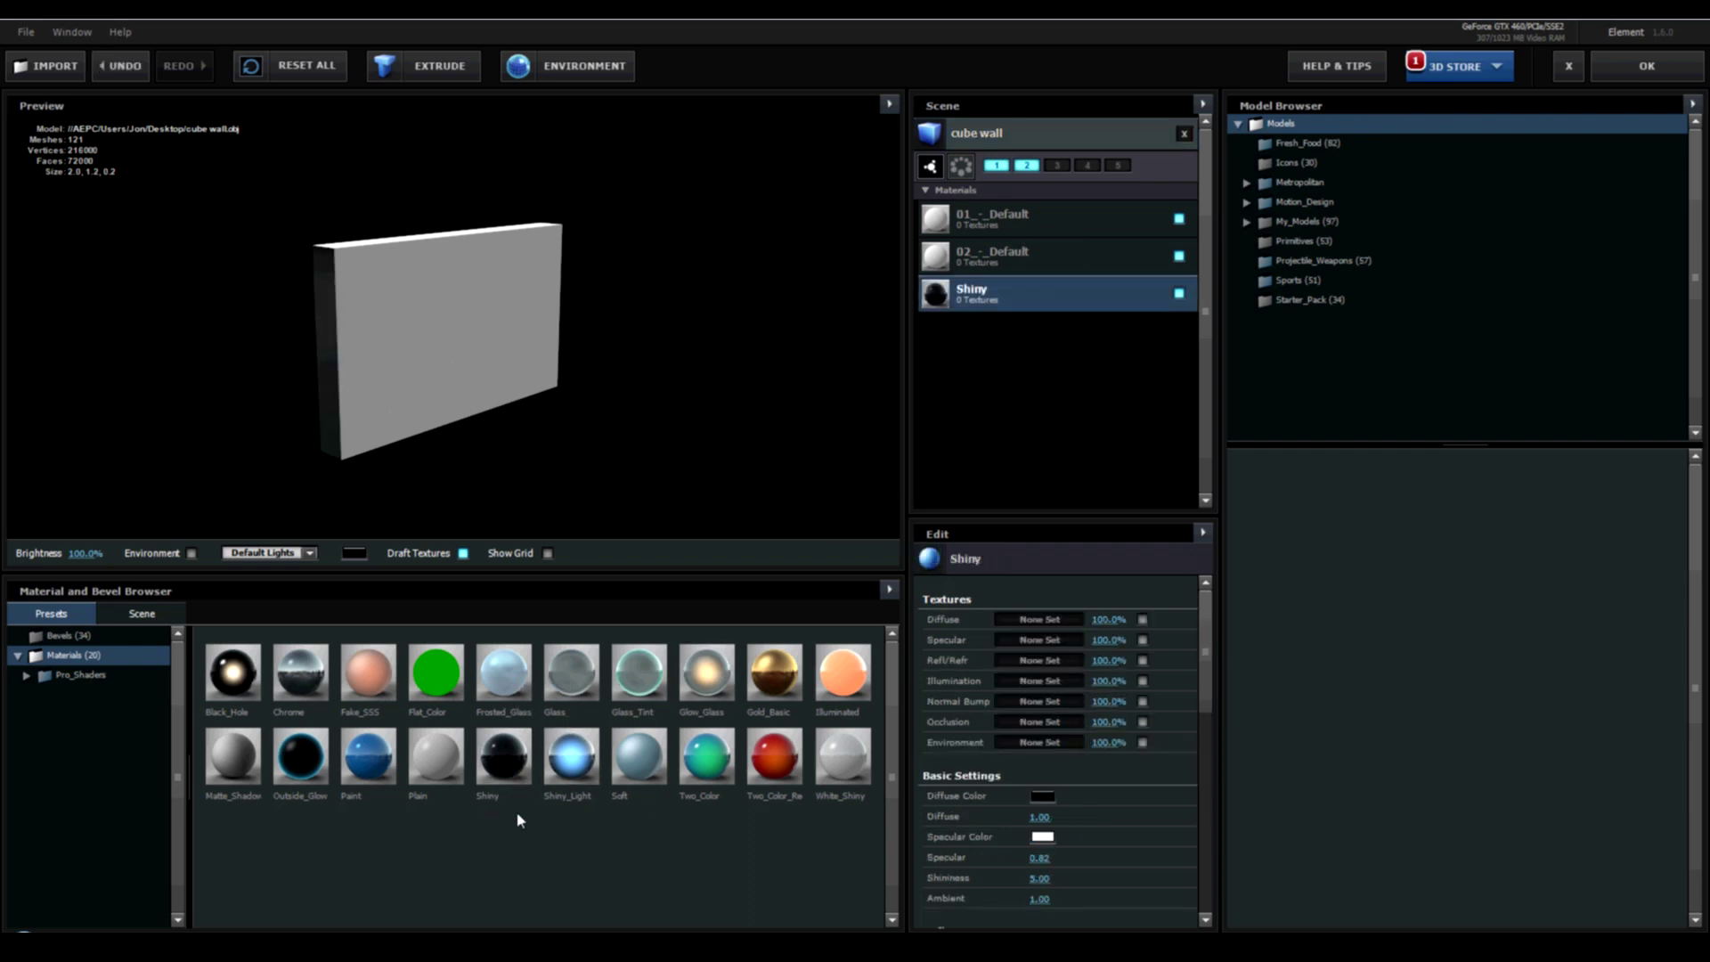
{"action": "left_click_drag", "start_coordinate": [862, 757], "coordinate": [1043, 263]}
{"action": "left_click_drag", "start_coordinate": [845, 746], "coordinate": [1045, 226]}
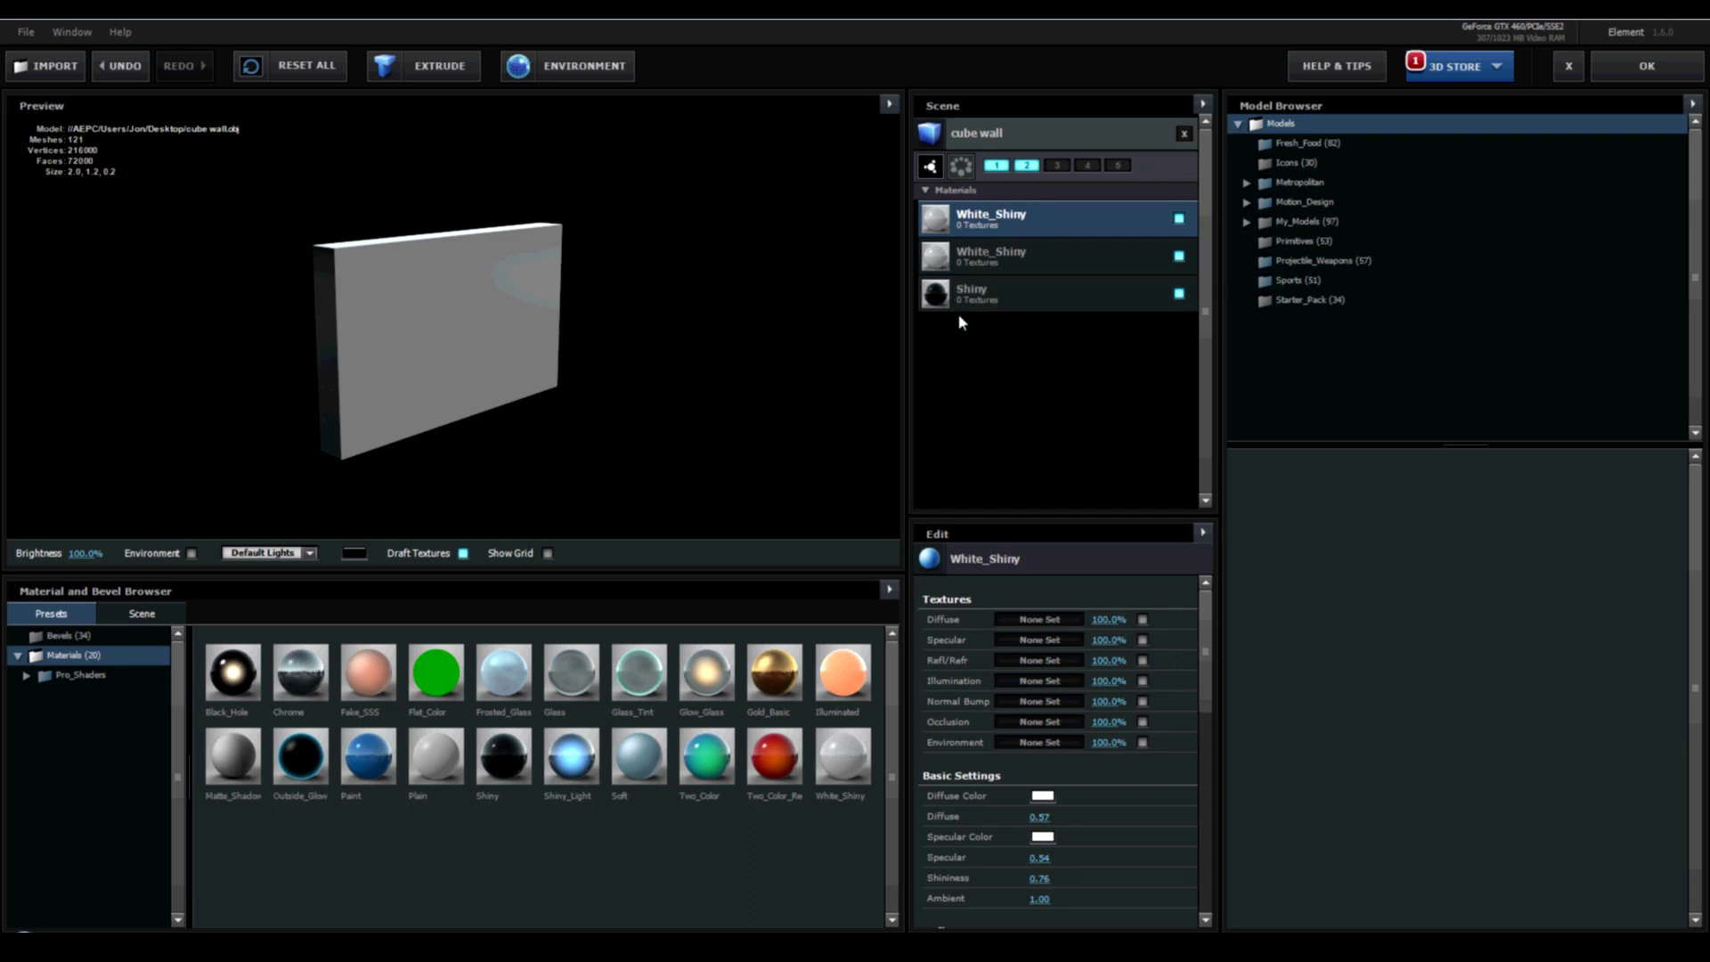
{"action": "left_click", "coordinate": [1643, 72]}
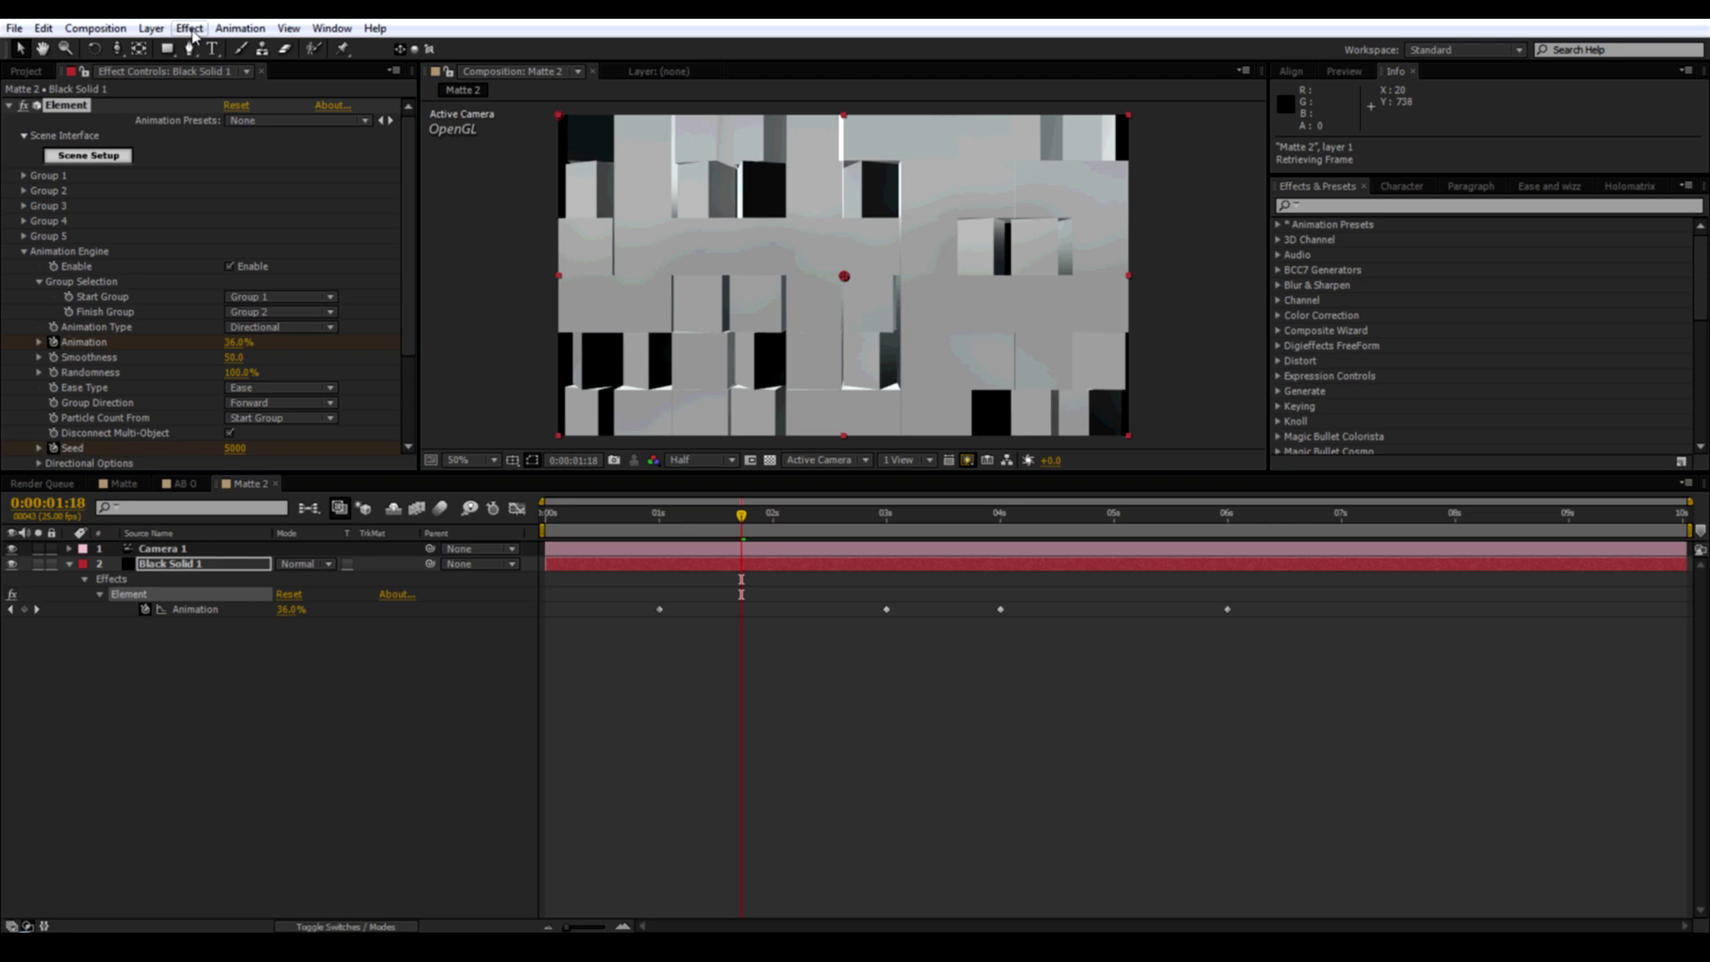
Add a new Parallel light, Light 1, to Matte 2.
{"action": "left_click", "coordinate": [150, 29]}
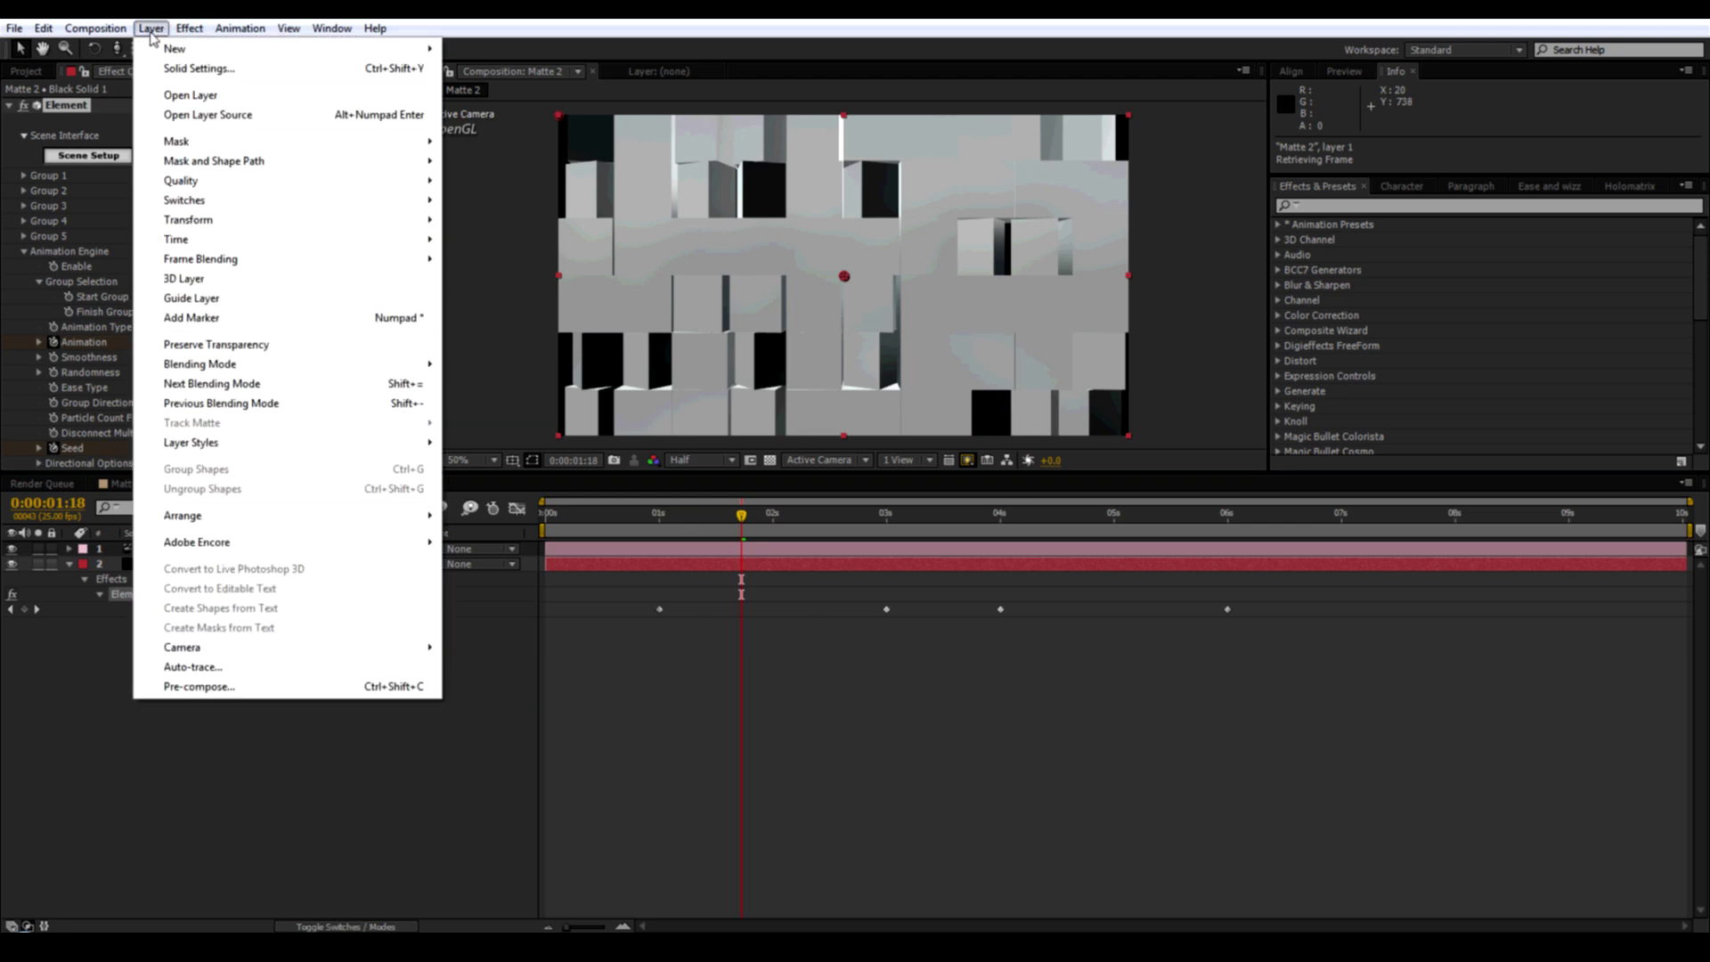
{"action": "mouse_move", "coordinate": [163, 49]}
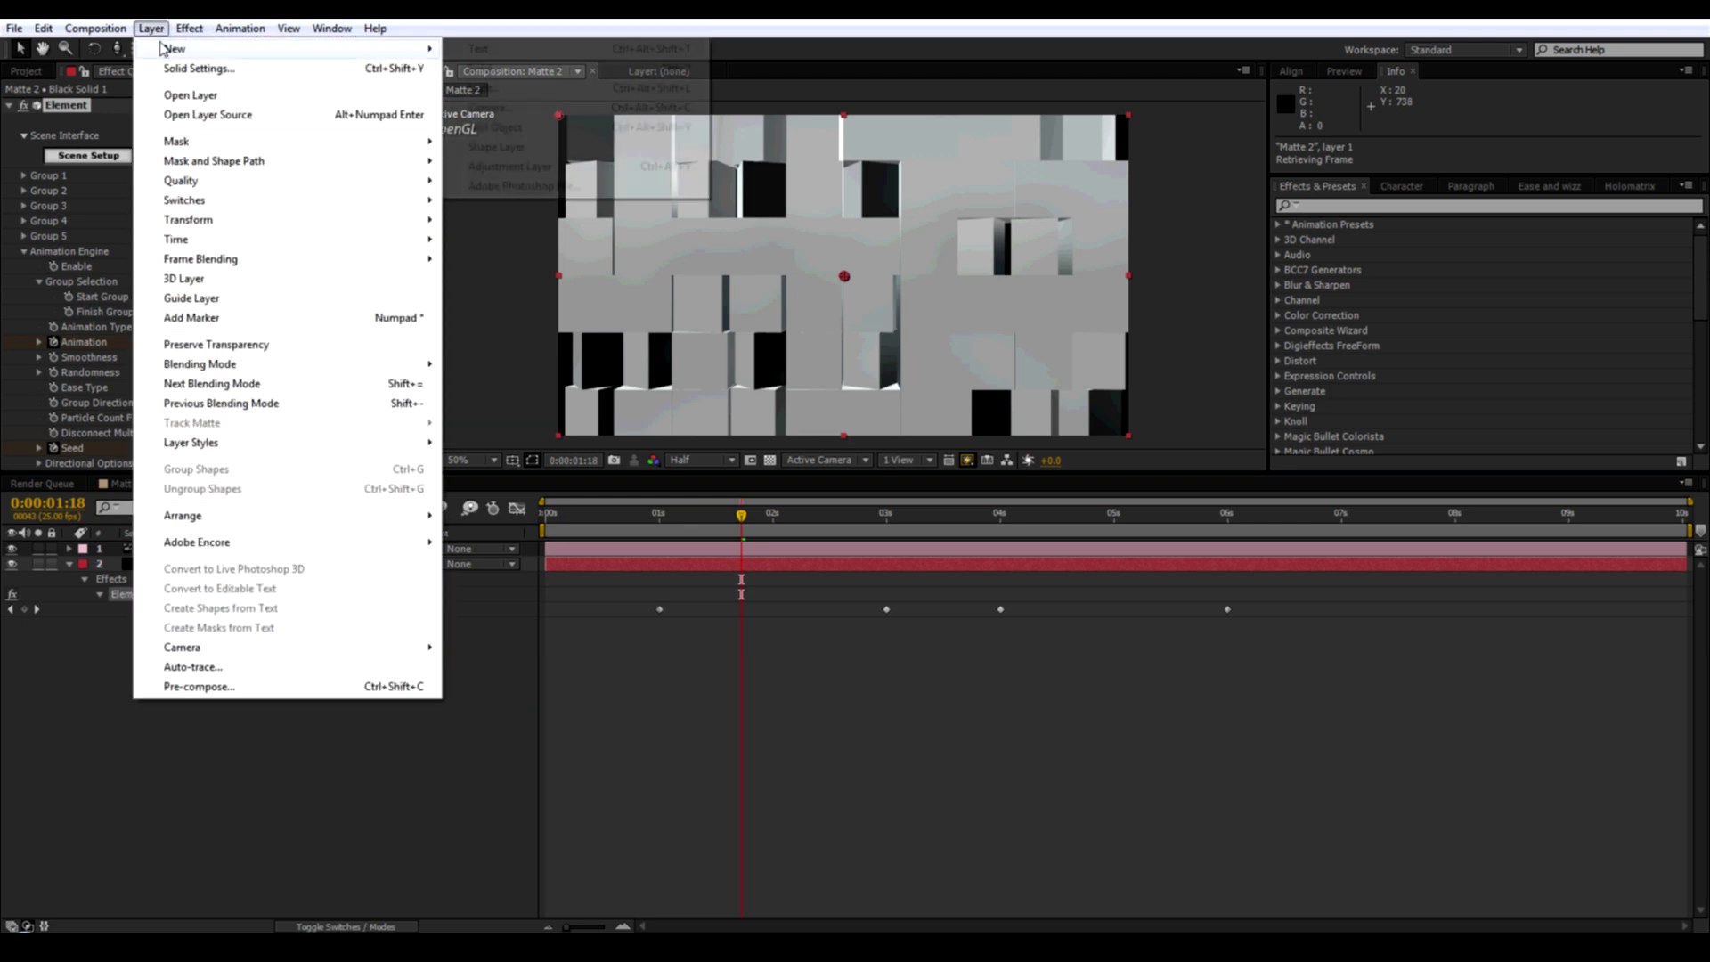
{"action": "left_click", "coordinate": [532, 92]}
{"action": "left_click", "coordinate": [350, 422]}
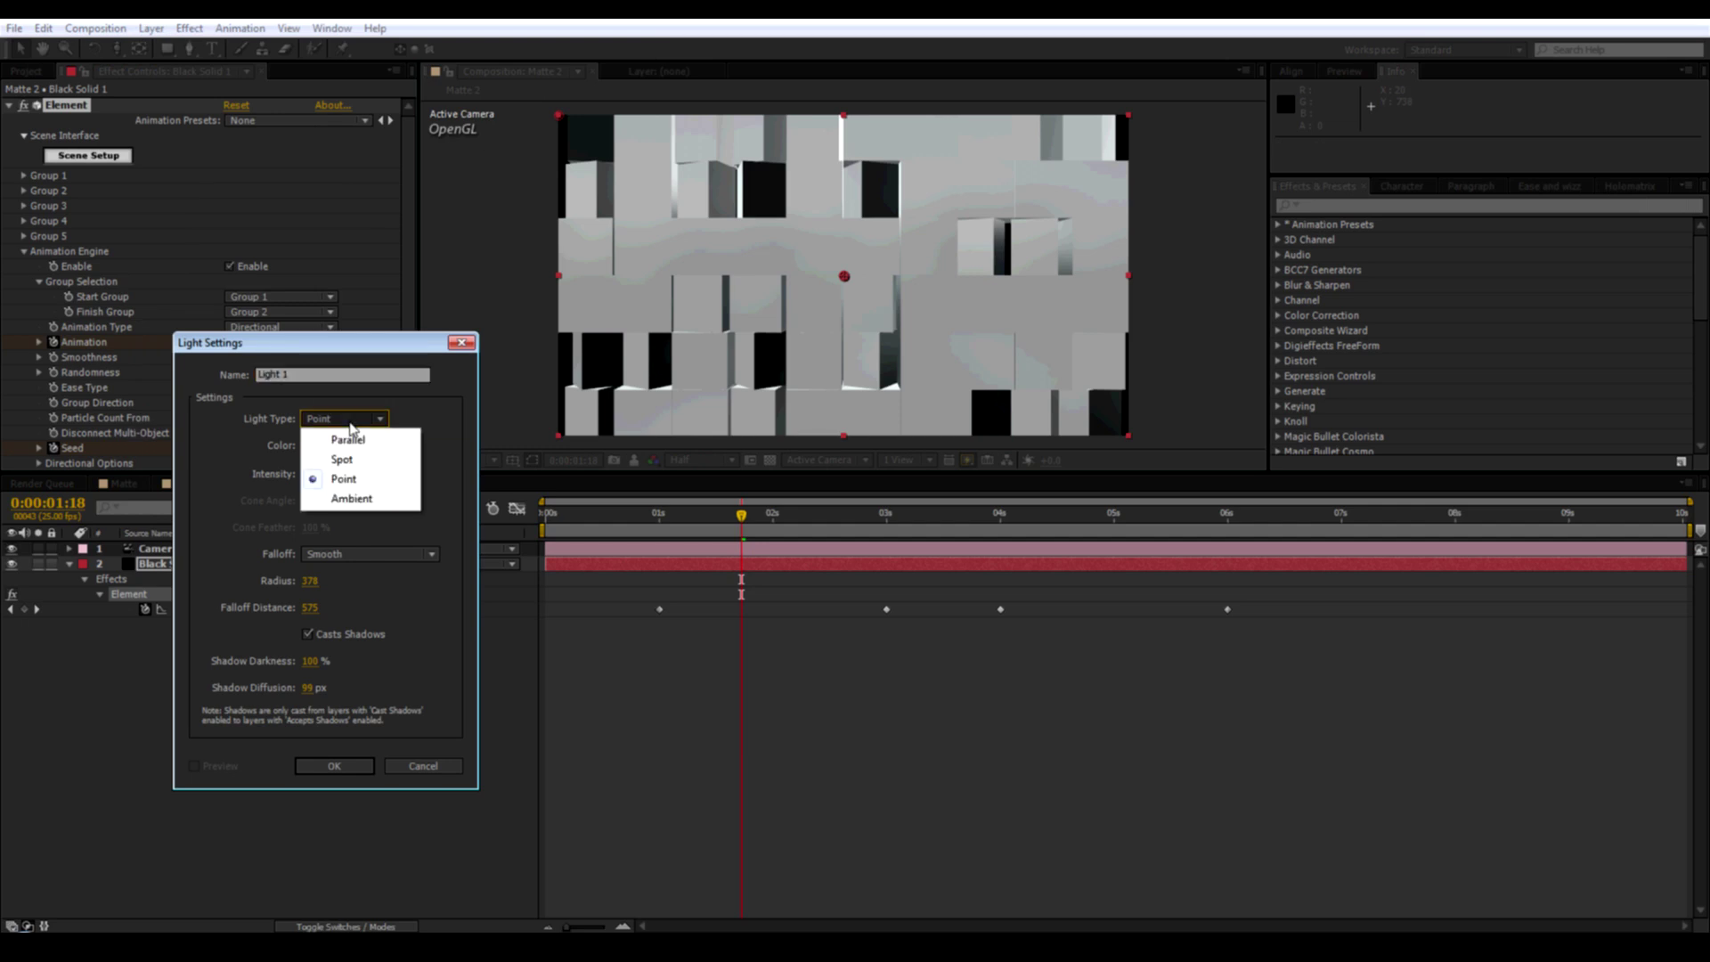
{"action": "left_click", "coordinate": [349, 437]}
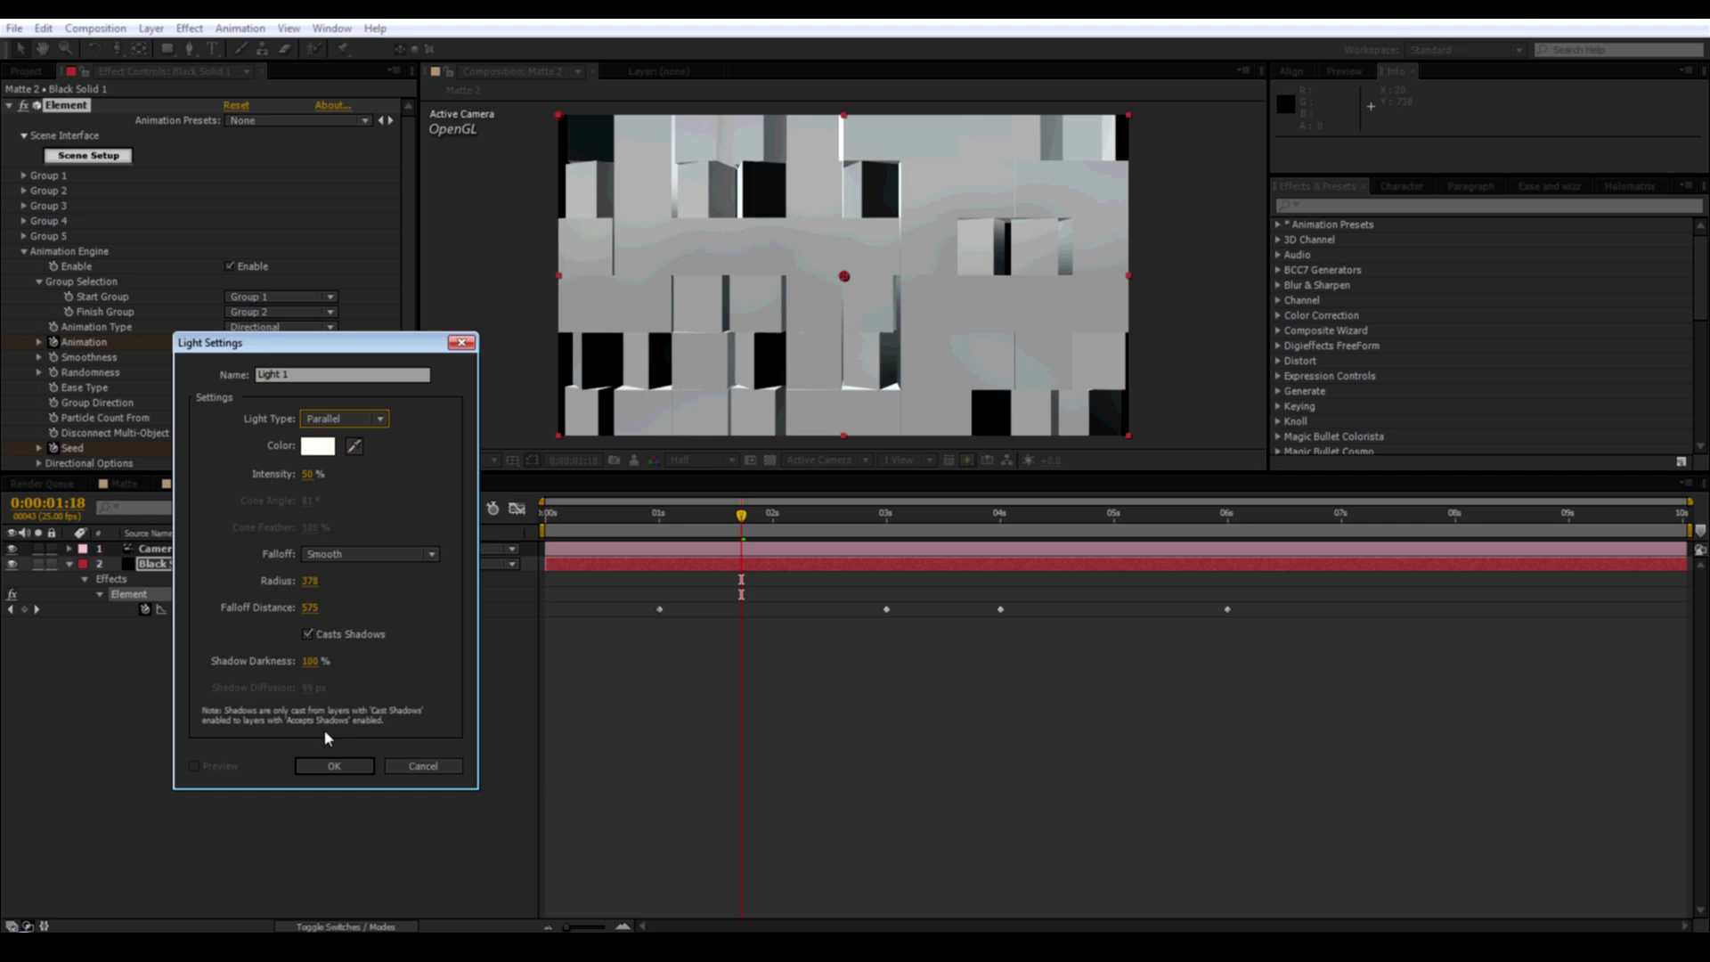
{"action": "left_click", "coordinate": [330, 766]}
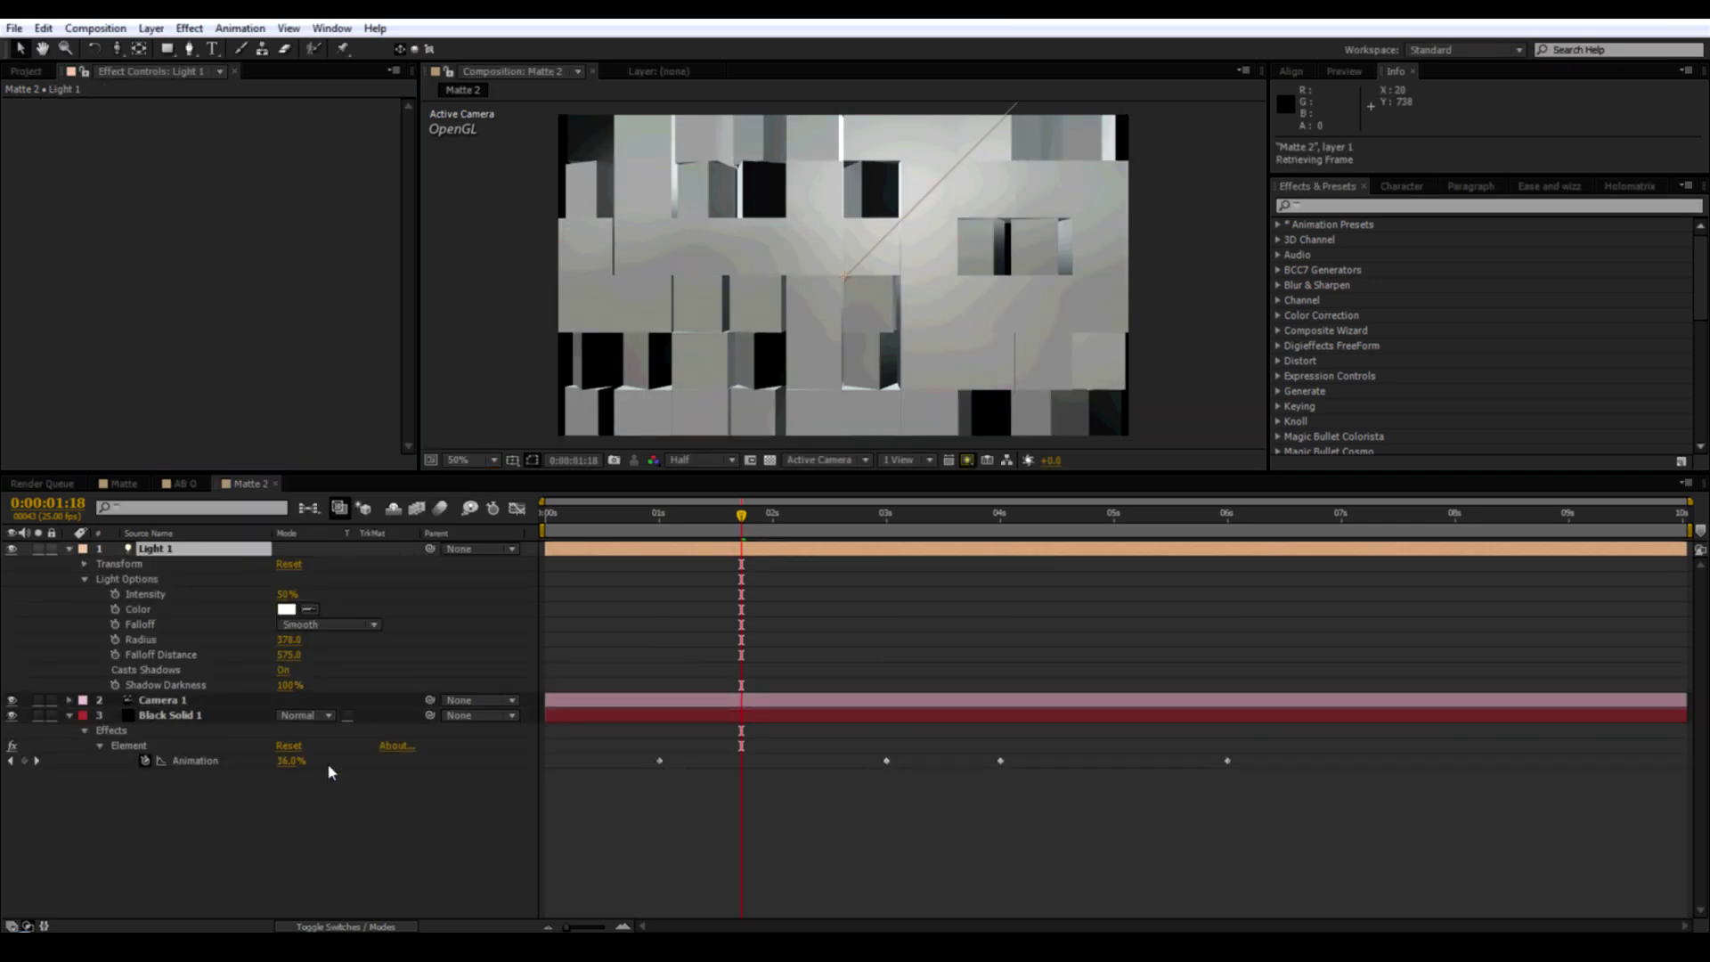
Drag the light's point of interest in the viewer so it lights the cube wall.
{"action": "left_click_drag", "start_coordinate": [848, 276], "coordinate": [798, 347]}
{"action": "left_click_drag", "start_coordinate": [958, 333], "coordinate": [1019, 394]}
{"action": "left_click_drag", "start_coordinate": [974, 301], "coordinate": [1186, 297]}
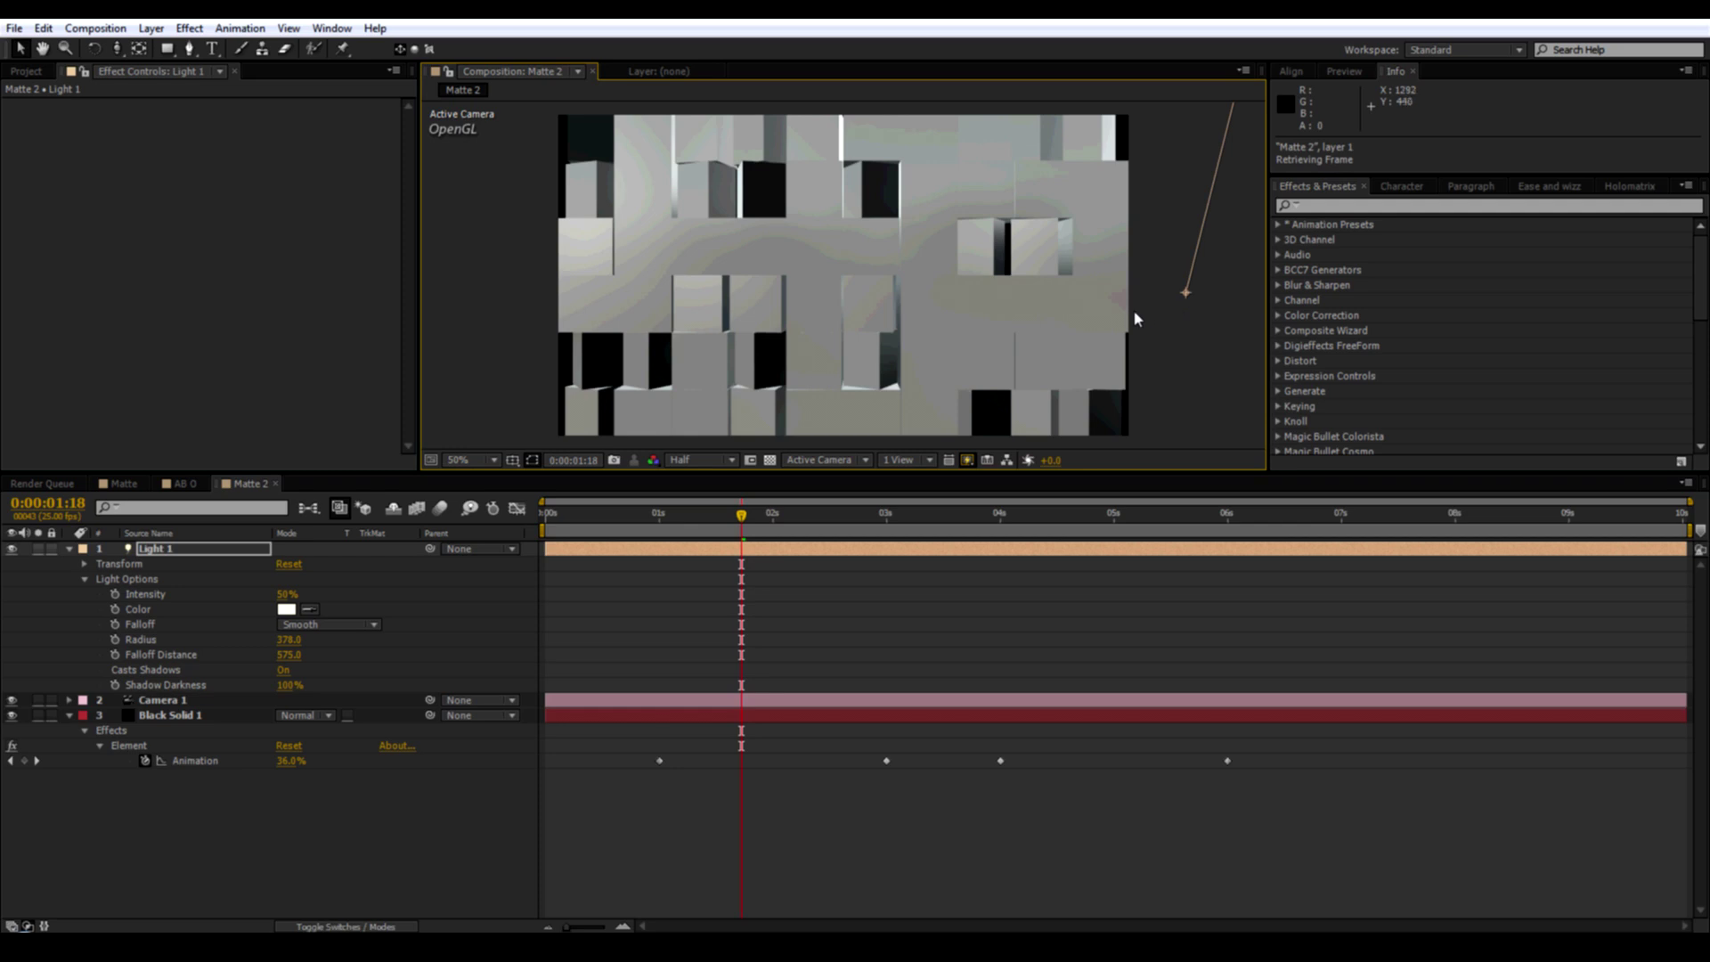
Set the light's intensity to 60%.
{"action": "left_click", "coordinate": [284, 594]}
{"action": "type", "text": "60"}
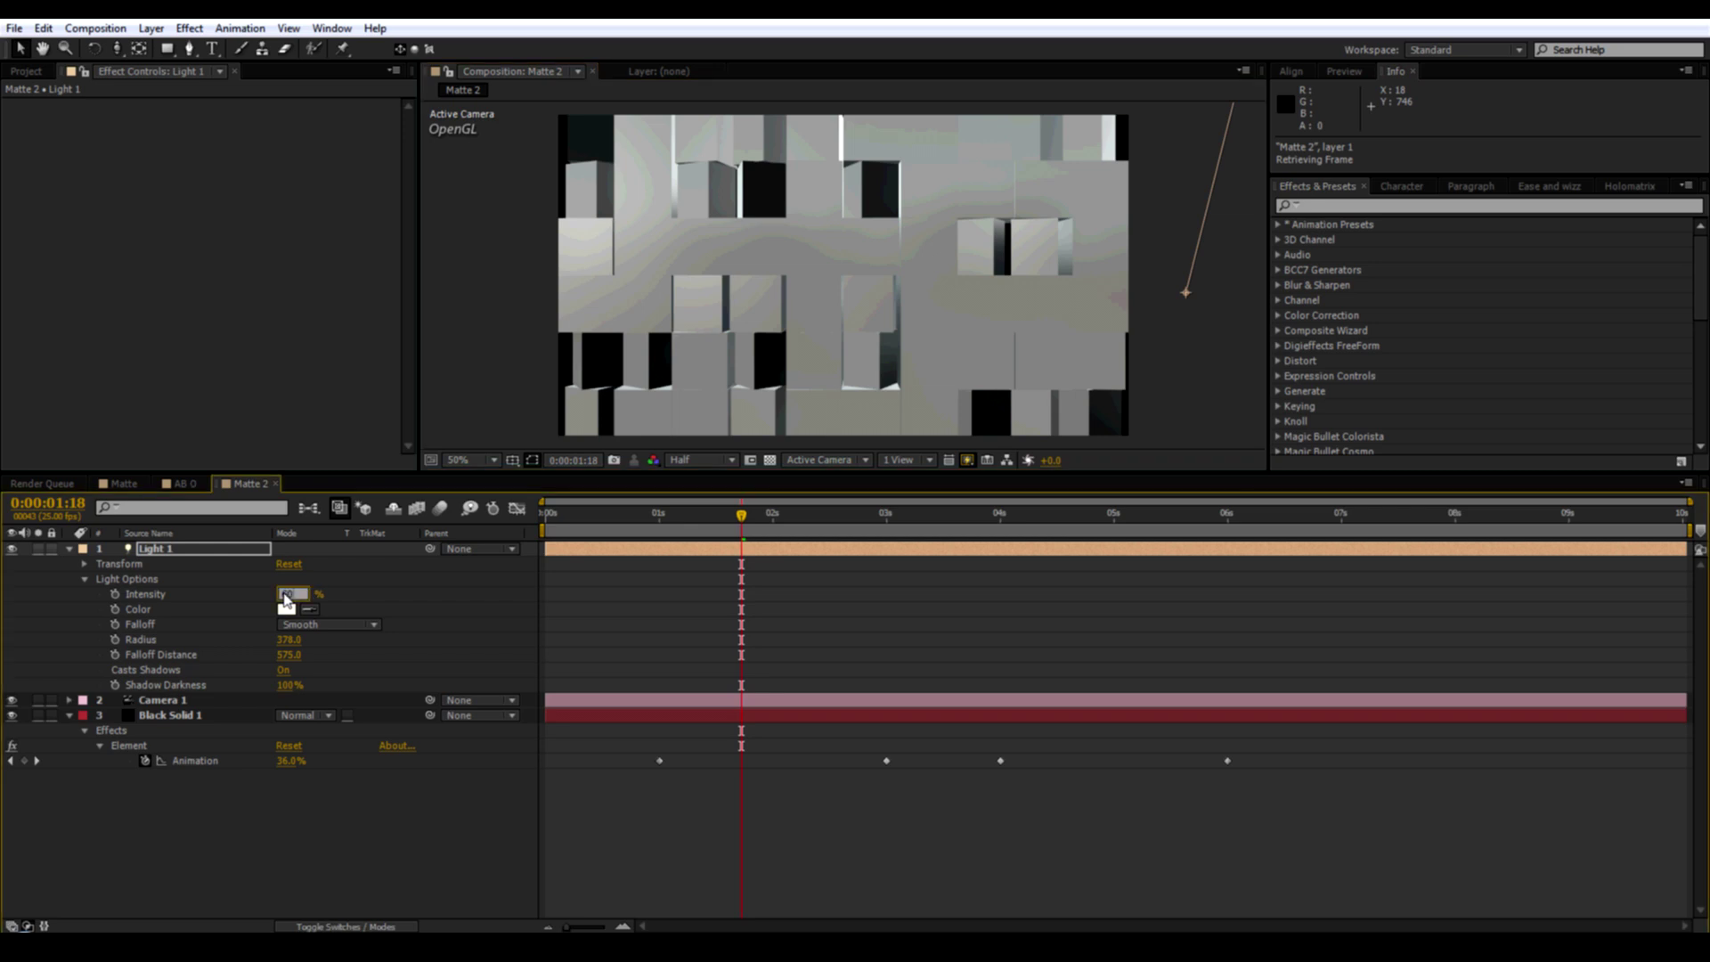
{"action": "key", "text": "Return"}
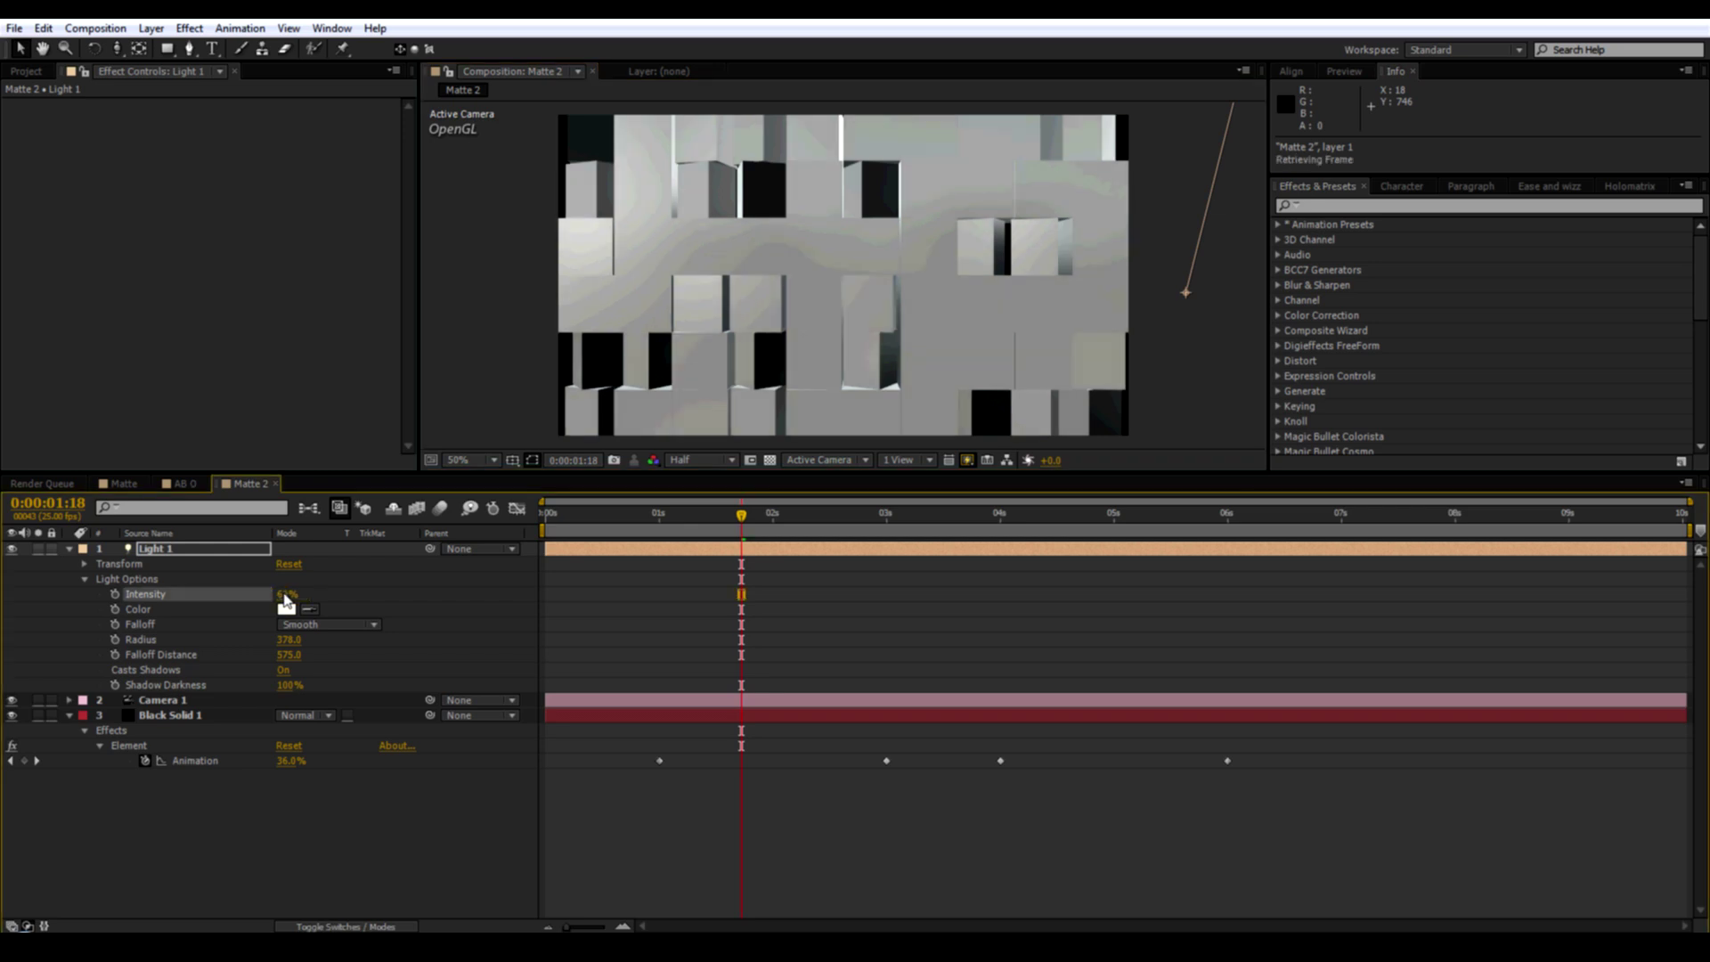
Set Element's Output Show option on Black Solid 1 to the Specular pass.
{"action": "left_click", "coordinate": [198, 717]}
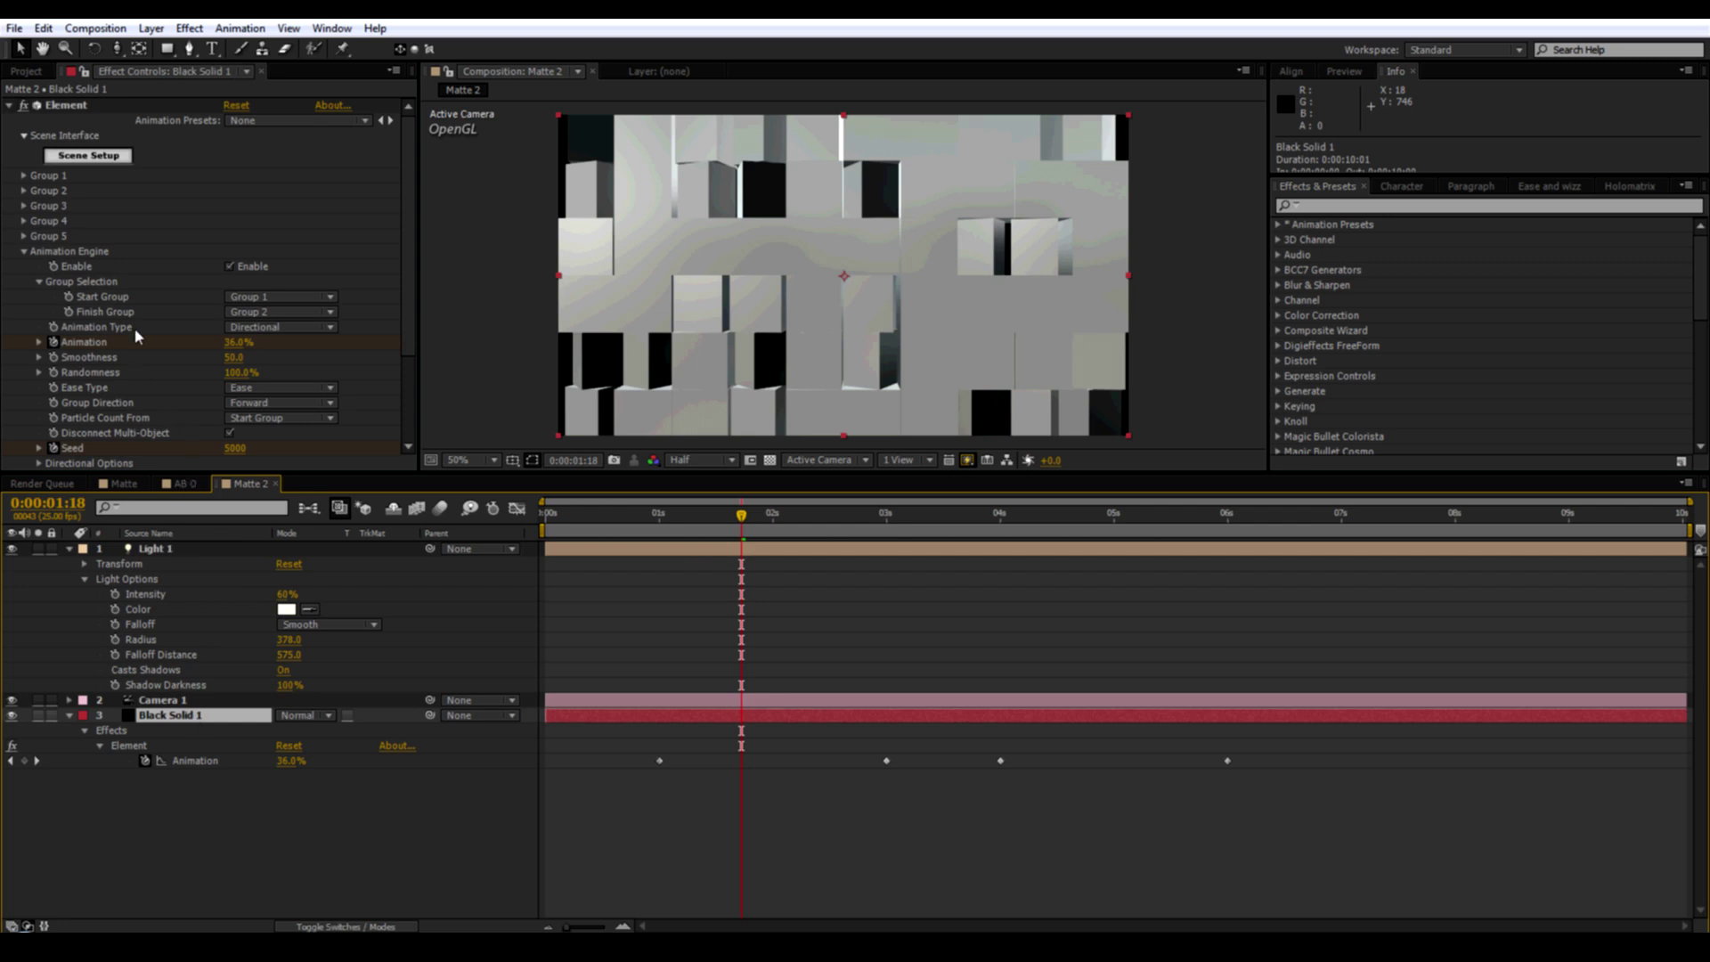
{"action": "scroll", "coordinate": [135, 331], "scroll_direction": "down", "scroll_amount": 3}
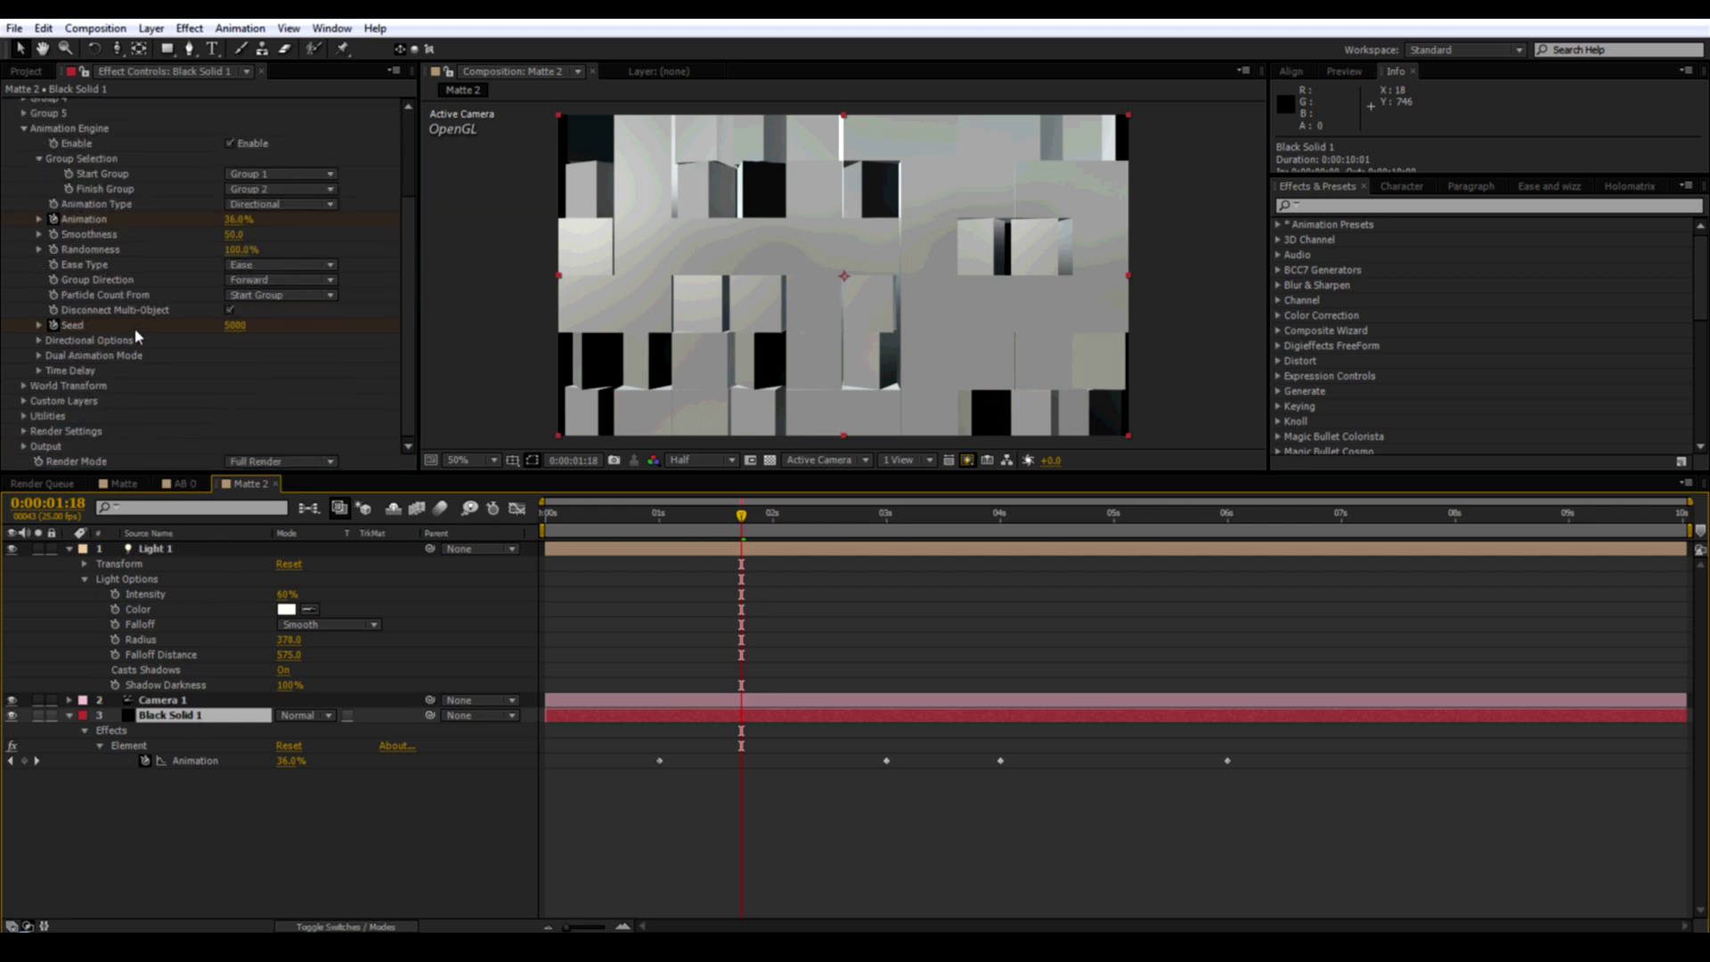
{"action": "left_click", "coordinate": [24, 446]}
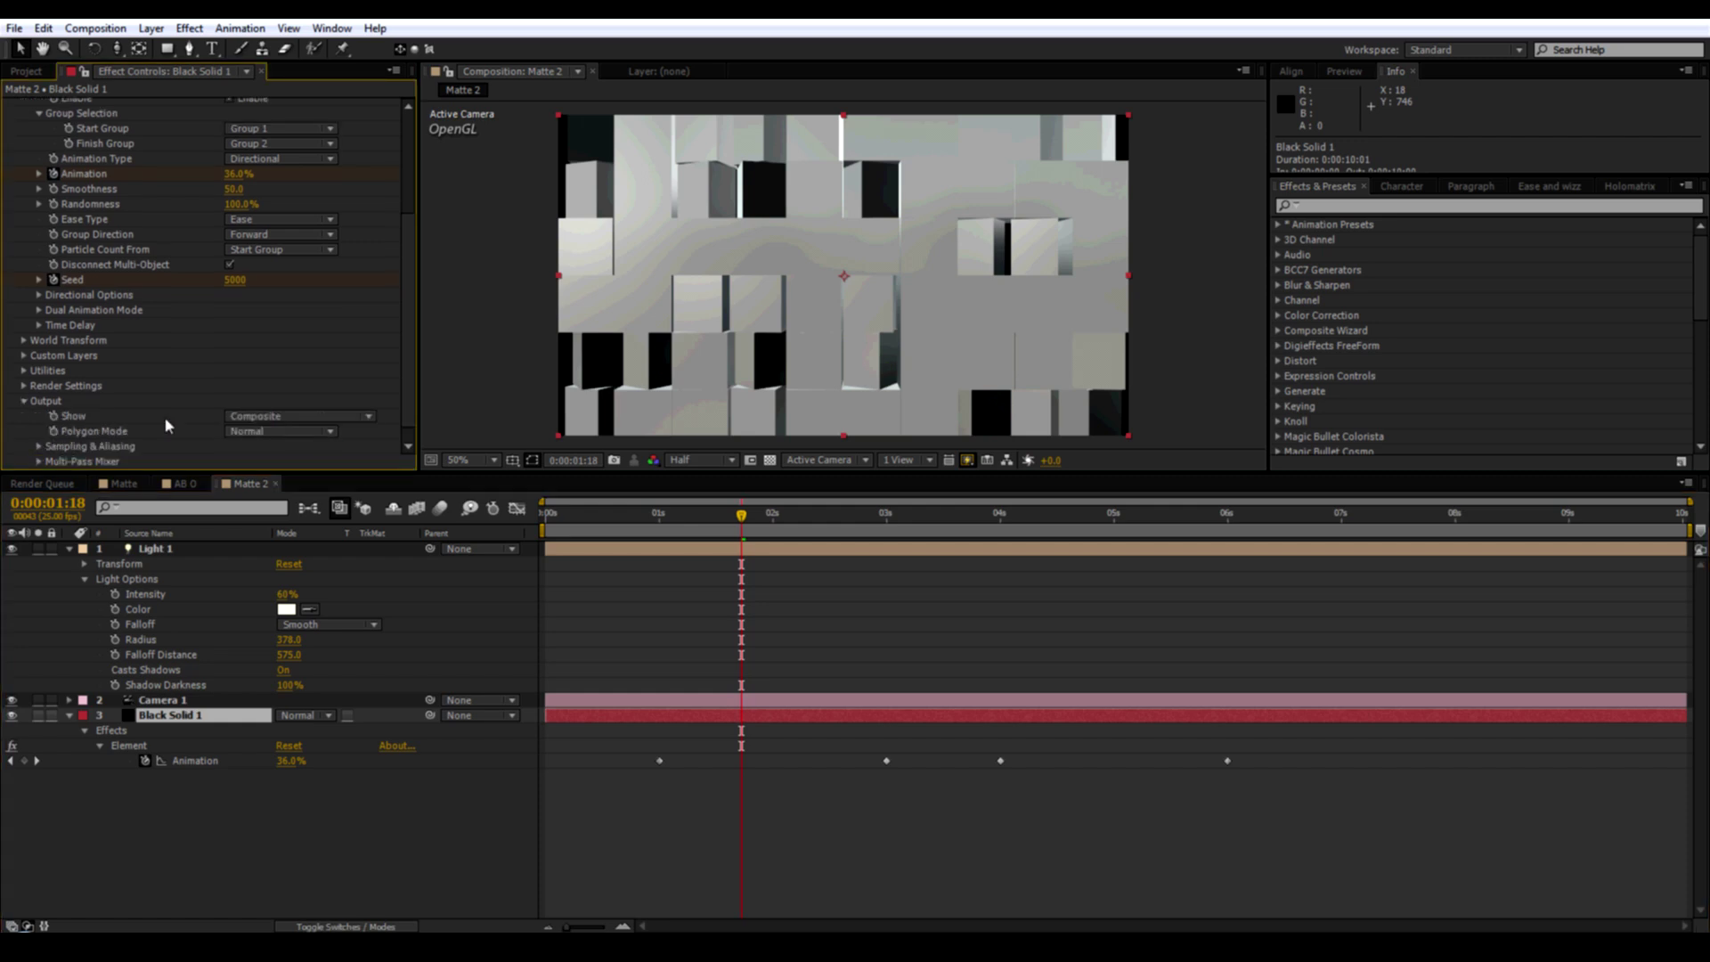
{"action": "left_click", "coordinate": [249, 417]}
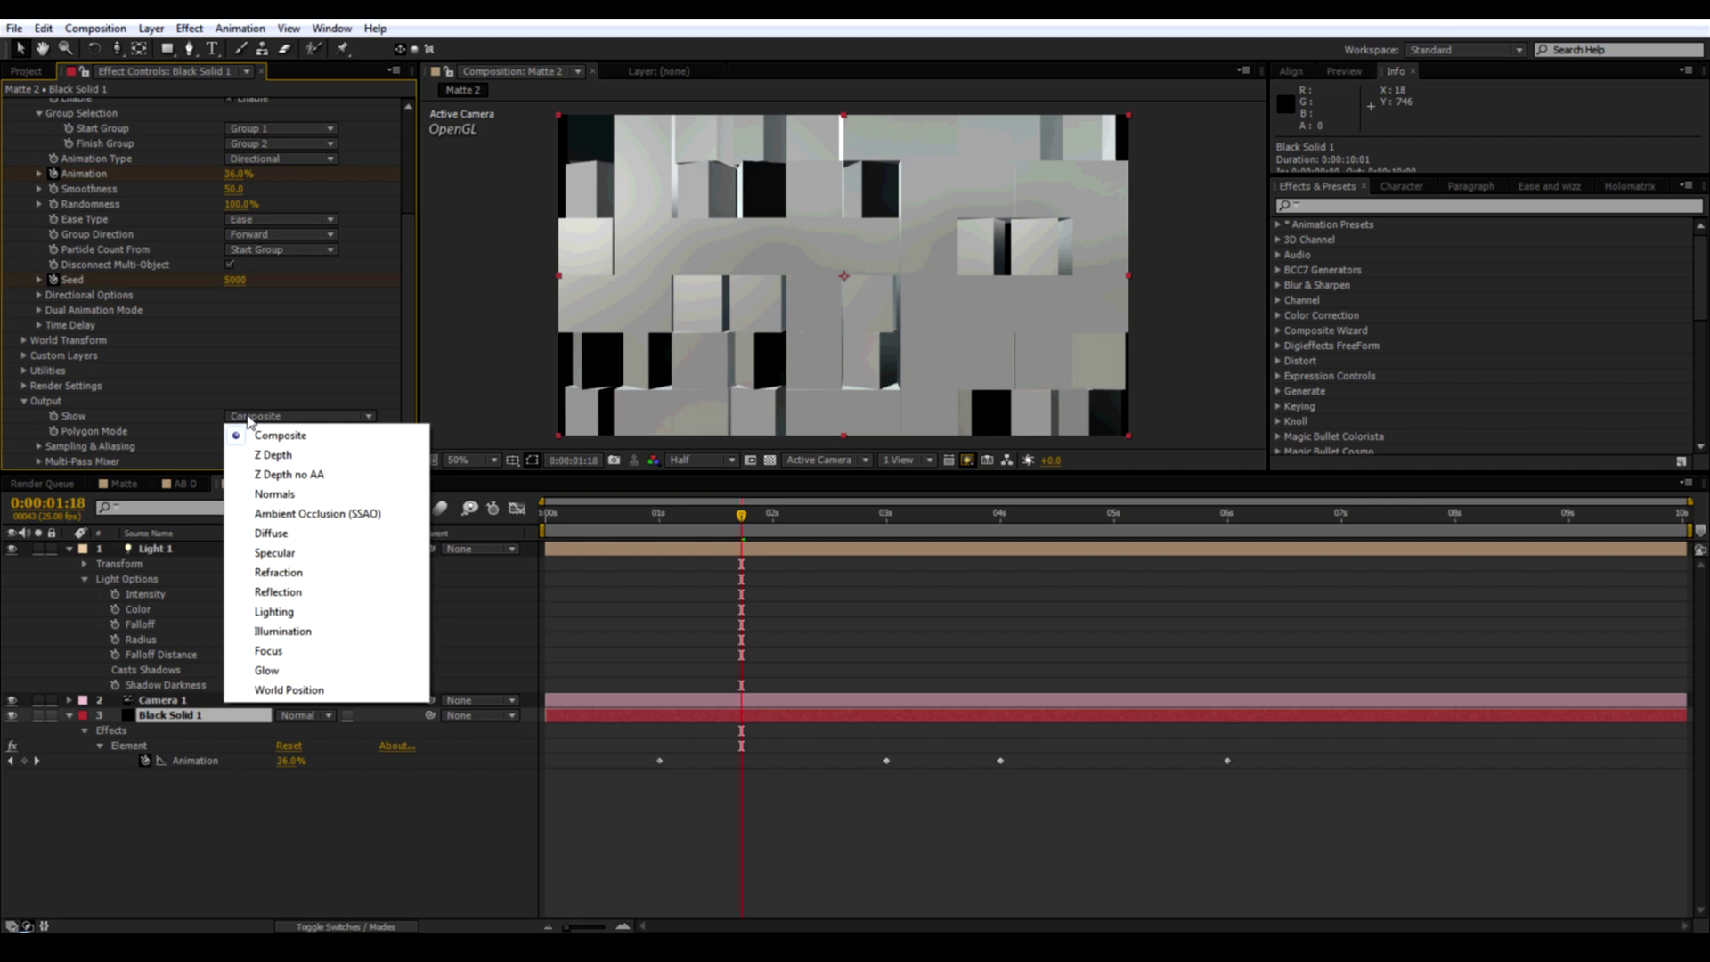
{"action": "left_click", "coordinate": [275, 552]}
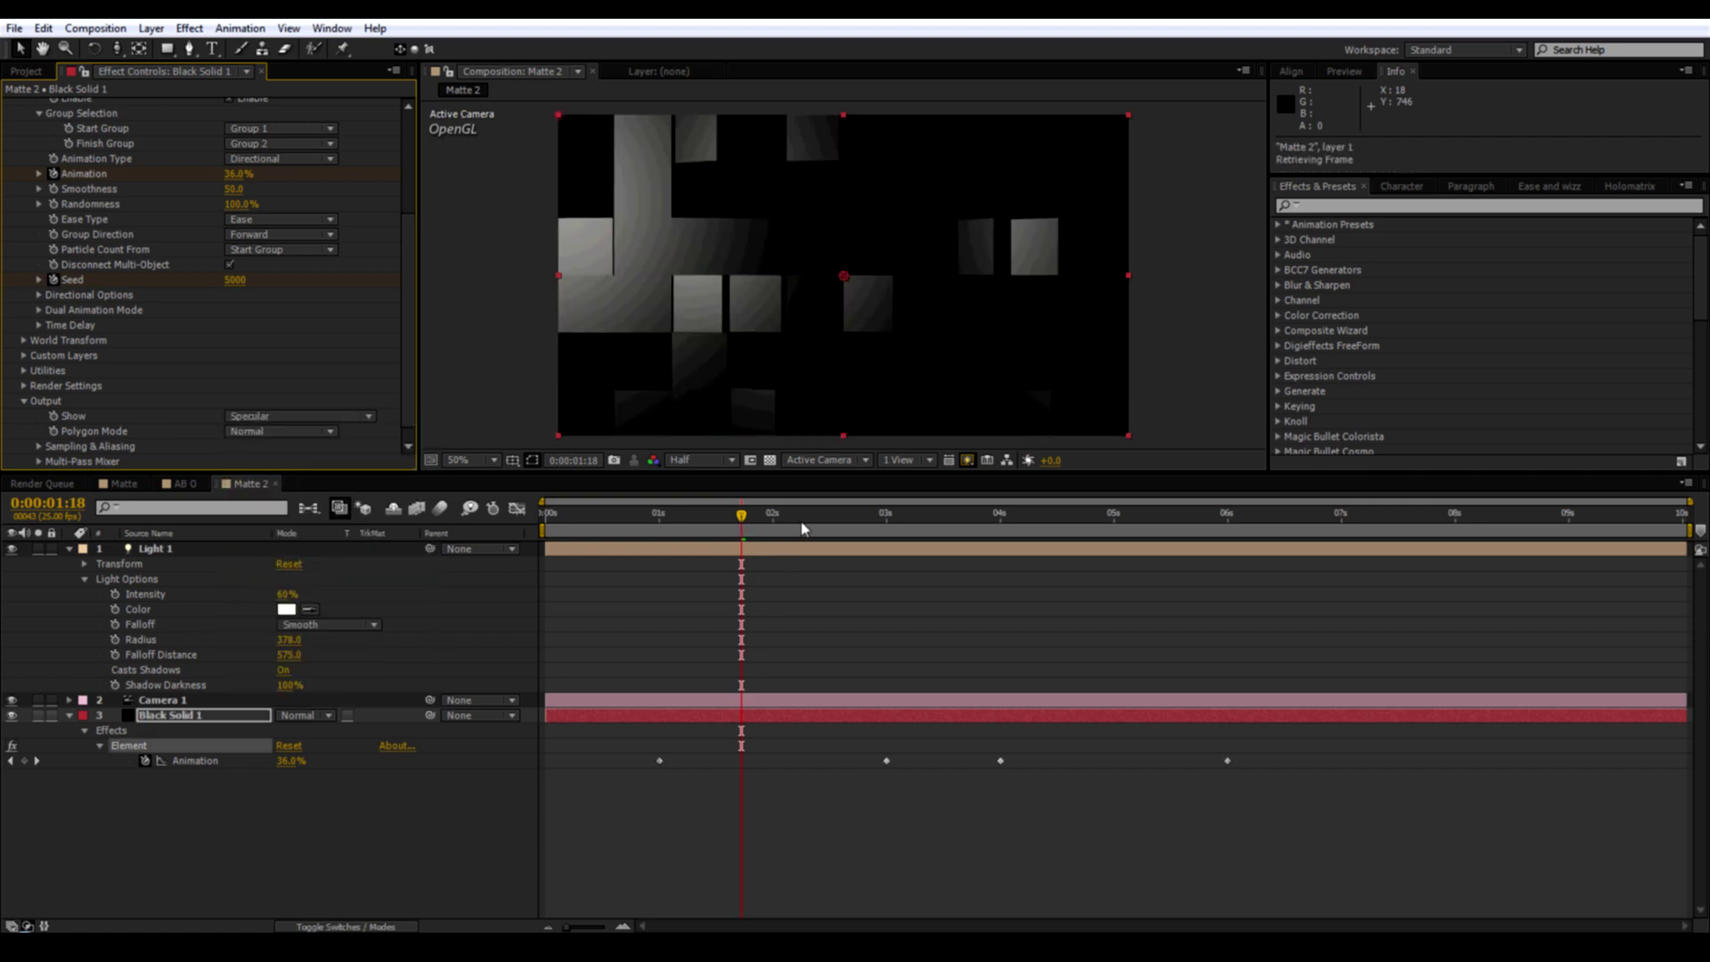
Before the cubes move, drag Light 1 and its aim point far to the left.
{"action": "left_click", "coordinate": [729, 514]}
{"action": "left_click_drag", "start_coordinate": [730, 516], "coordinate": [640, 518]}
{"action": "left_click", "coordinate": [687, 549]}
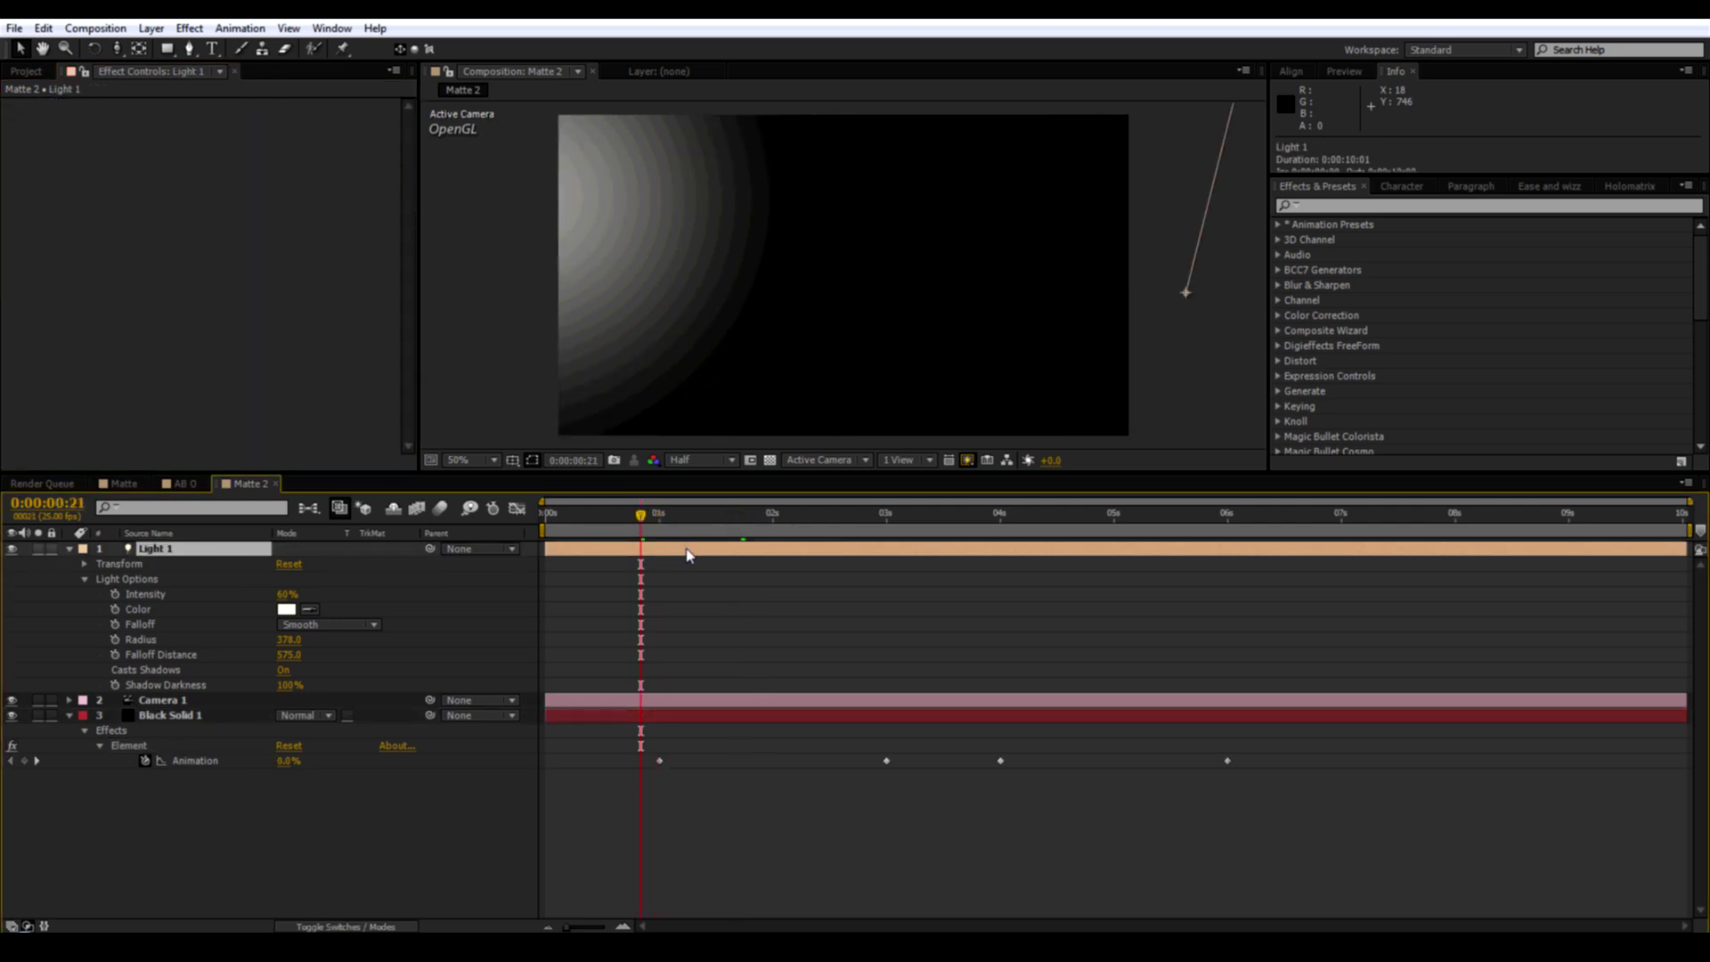
{"action": "left_click_drag", "start_coordinate": [1188, 298], "coordinate": [1440, 82]}
{"action": "left_click_drag", "start_coordinate": [1515, 143], "coordinate": [562, 279]}
{"action": "left_click_drag", "start_coordinate": [451, 299], "coordinate": [85, 312]}
Preview the highlights from 0:00:01:14 to about 0:00:02:09, where two cubes catch light.
{"action": "left_click", "coordinate": [723, 516]}
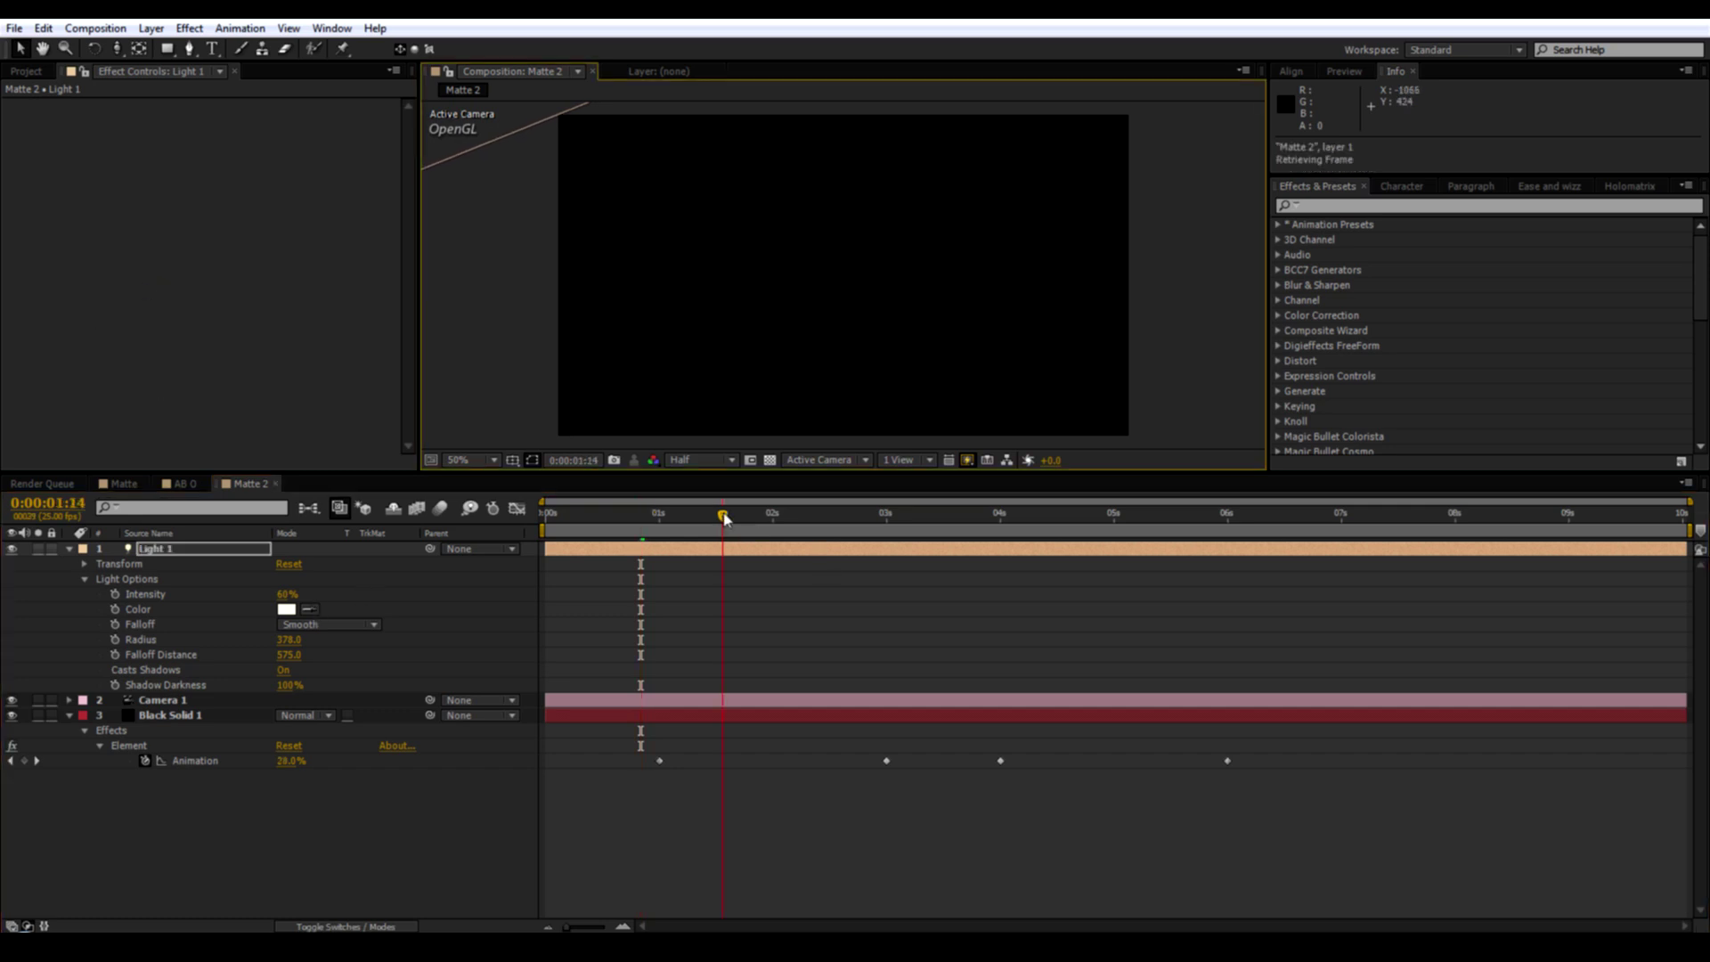
{"action": "left_click", "coordinate": [771, 516]}
{"action": "left_click", "coordinate": [813, 516]}
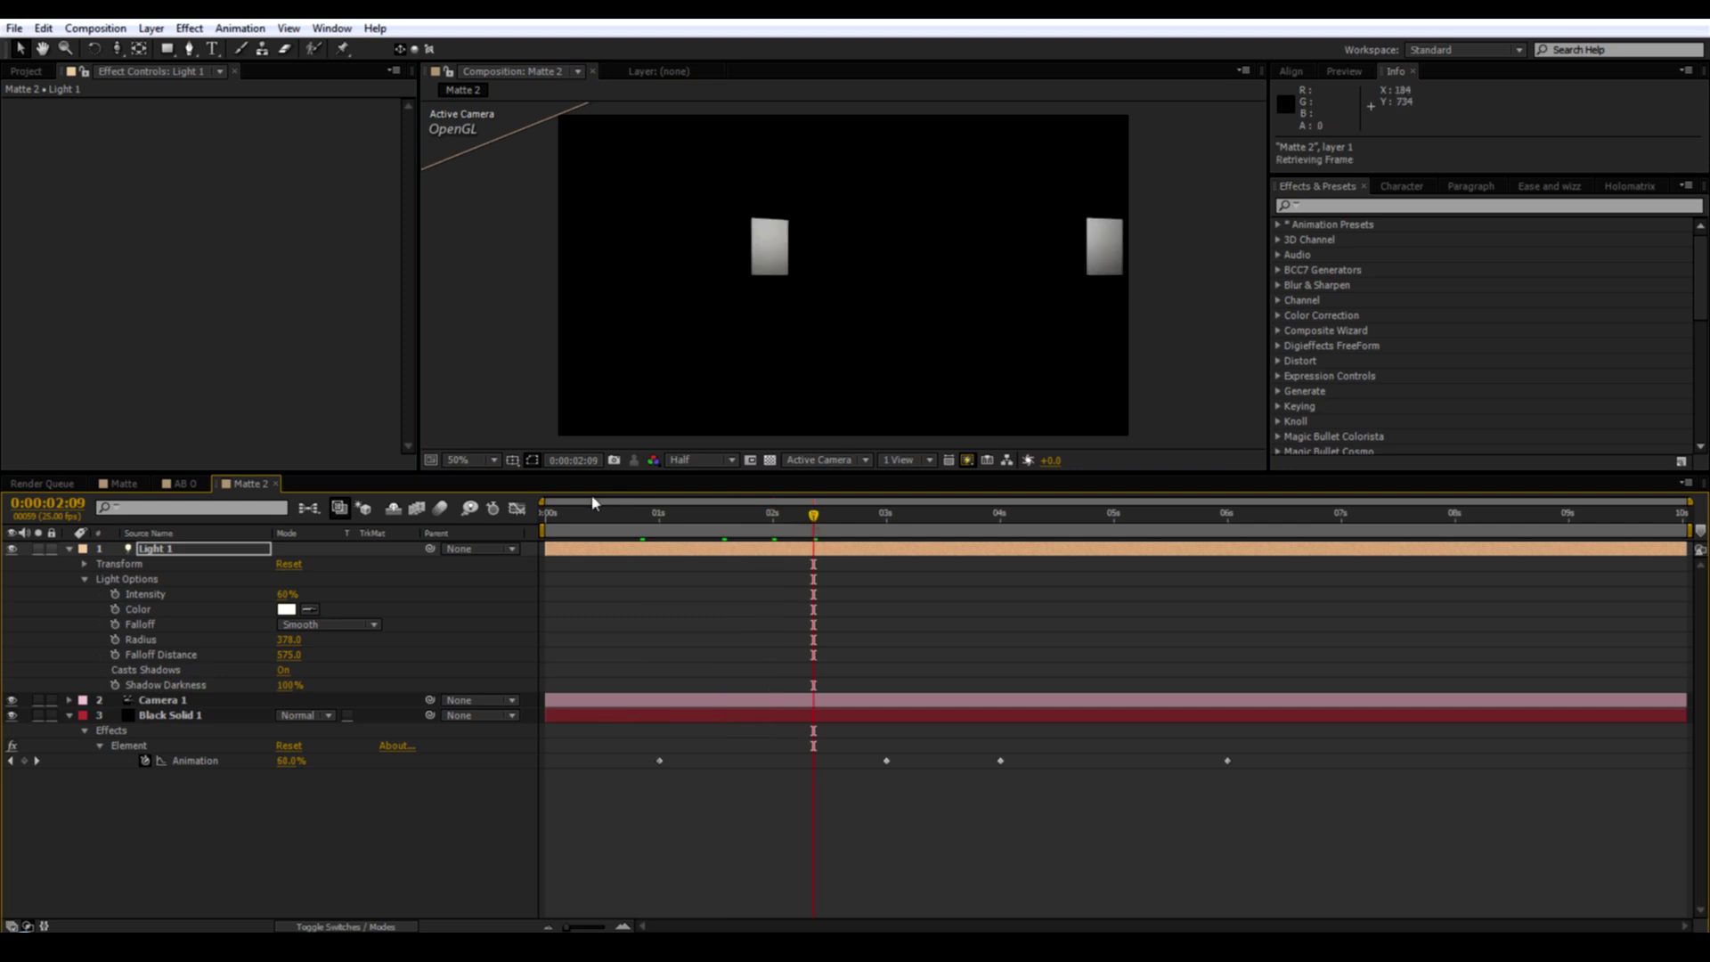
Rename Matte 2 to Spec in the Project panel and return to the timeline start.
{"action": "left_click", "coordinate": [21, 76]}
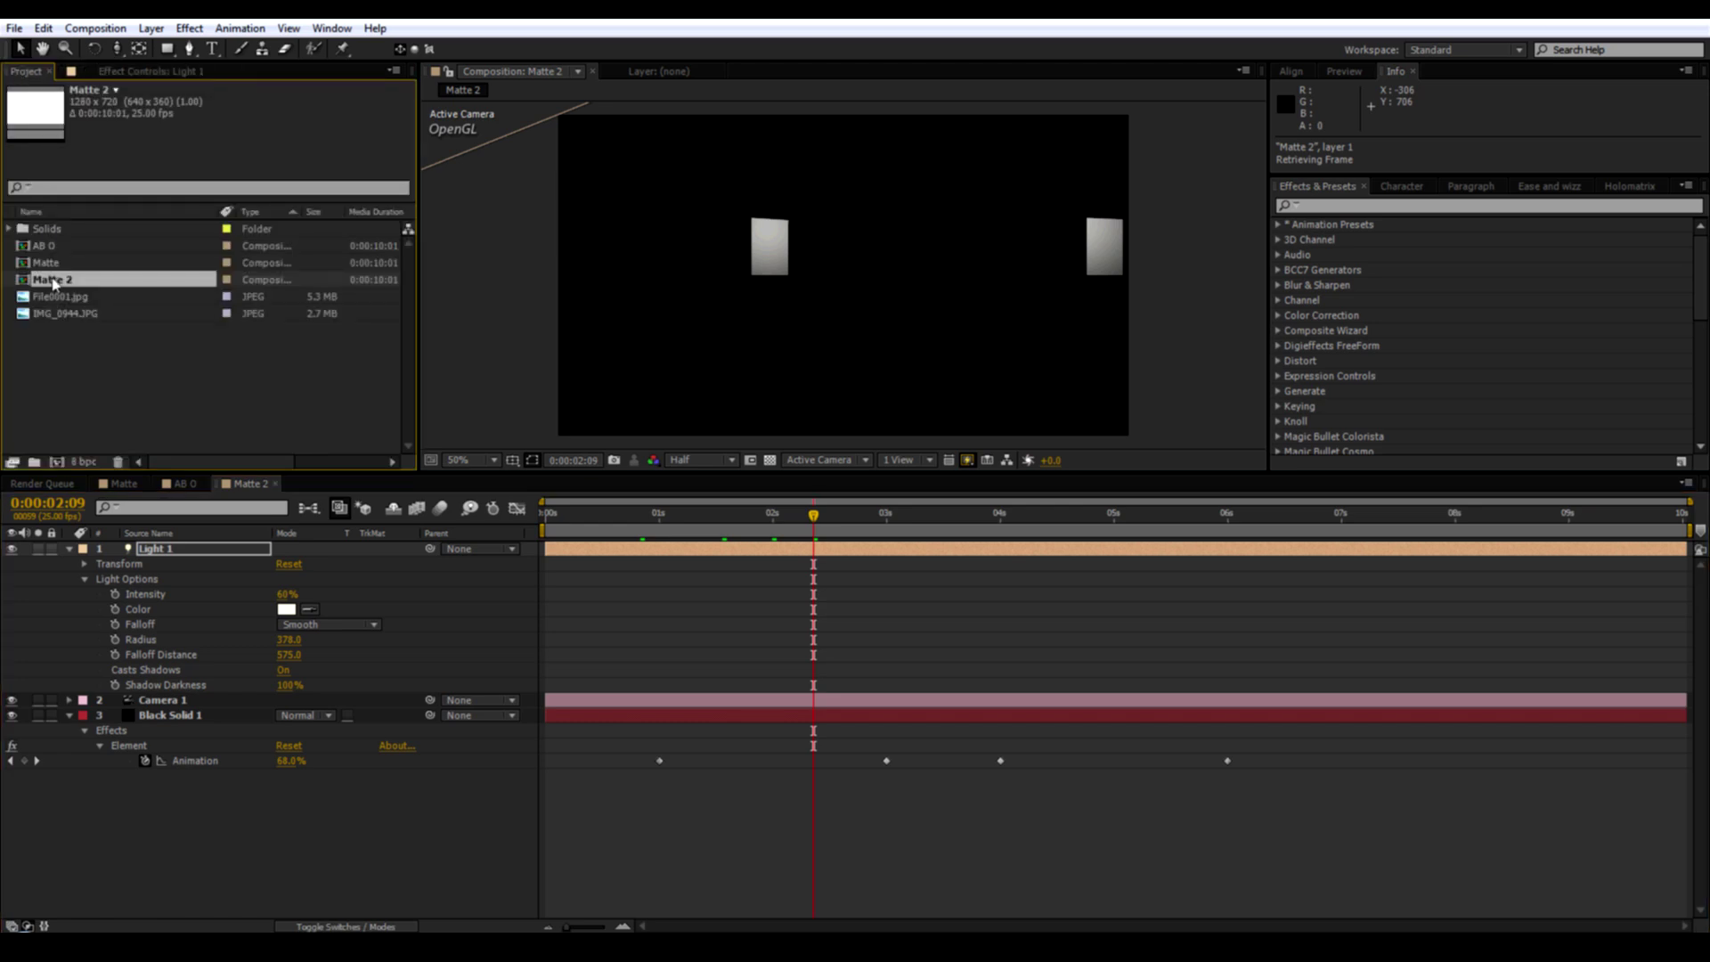
{"action": "key", "text": "Return"}
{"action": "type", "text": "P"}
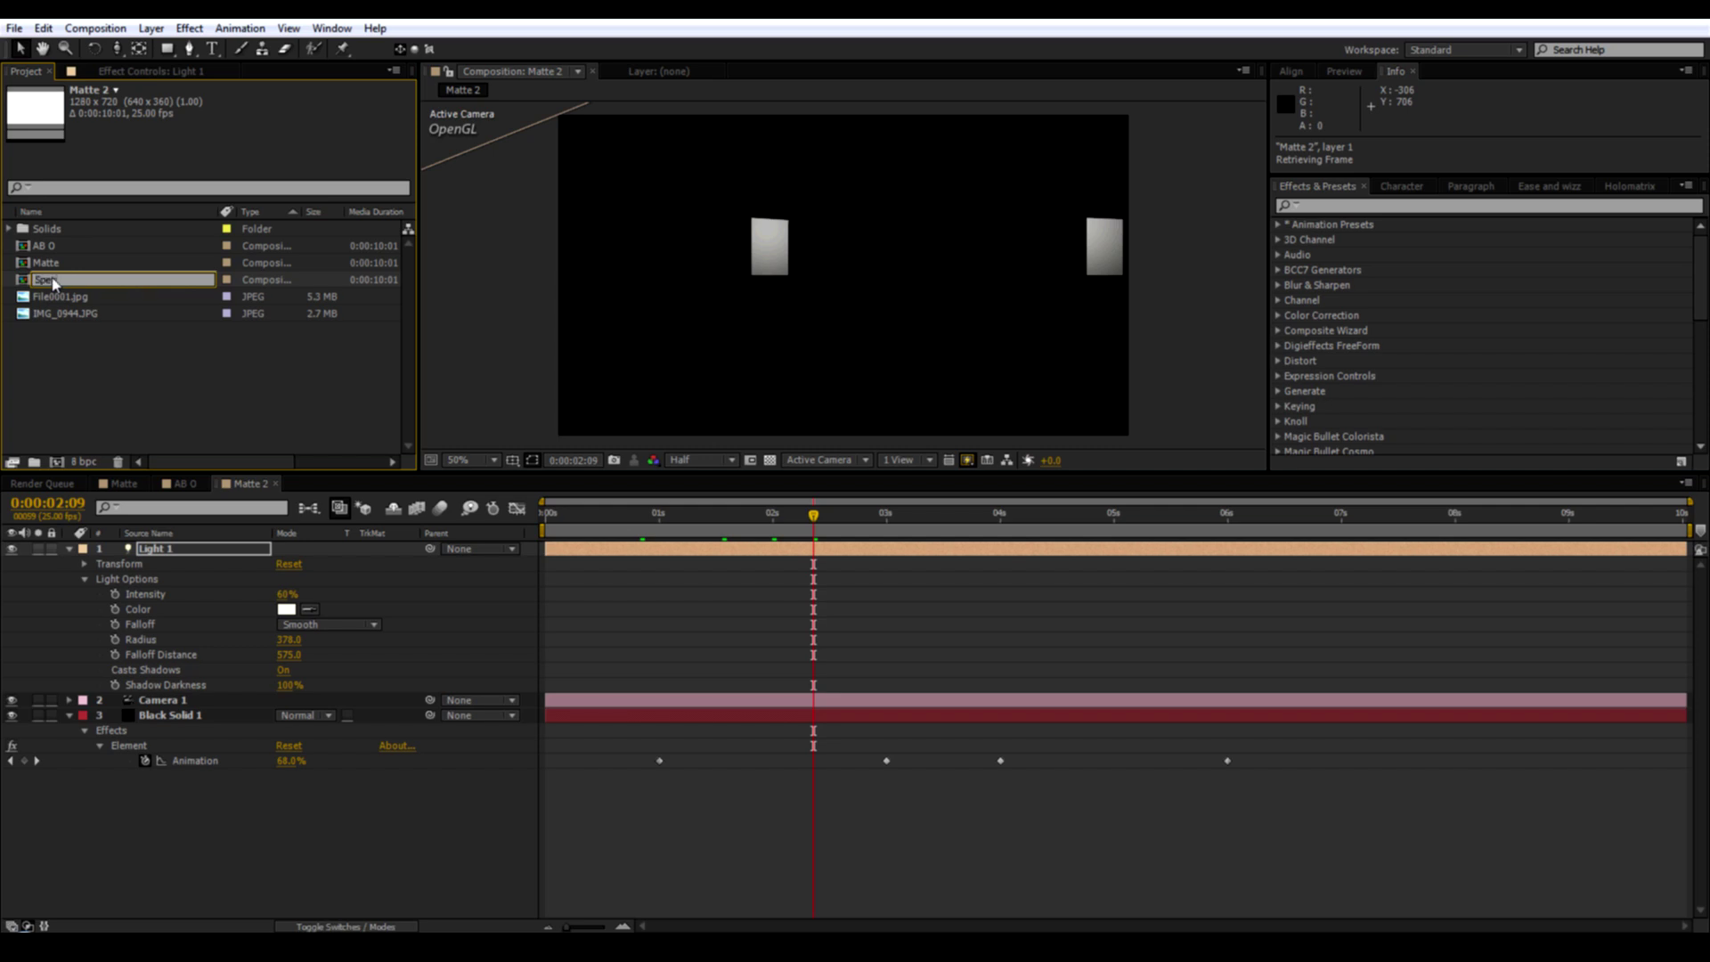
{"action": "type", "text": "pec"}
{"action": "key", "text": "Return"}
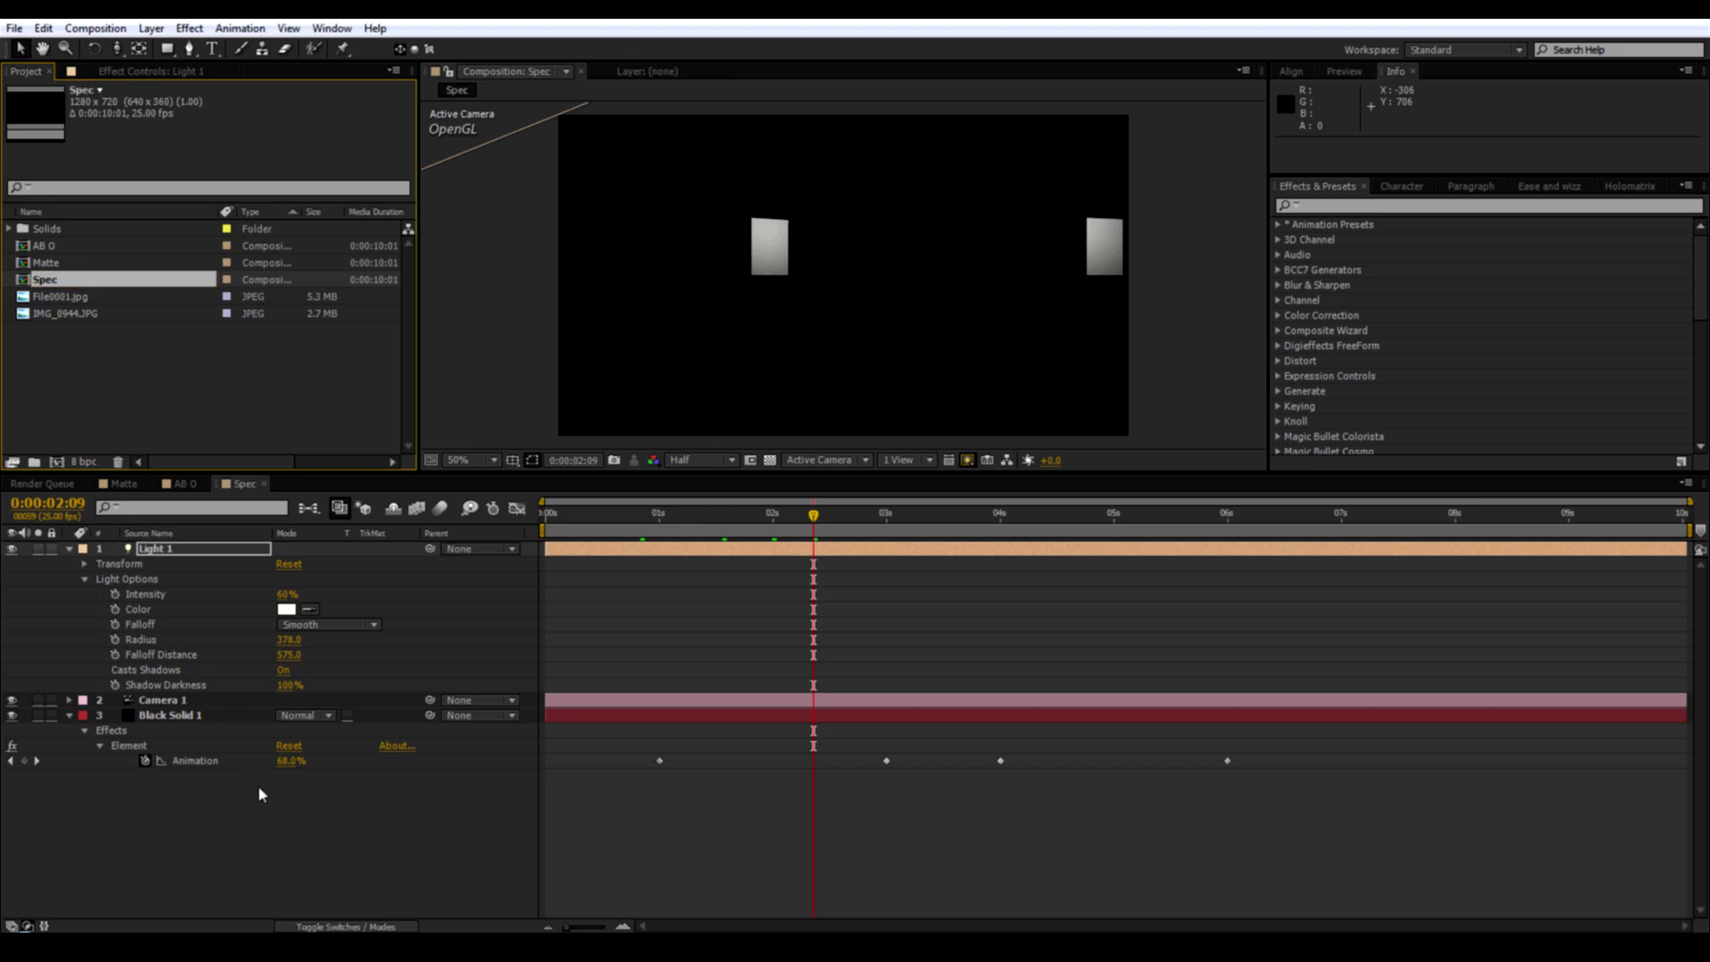
{"action": "left_click", "coordinate": [265, 820]}
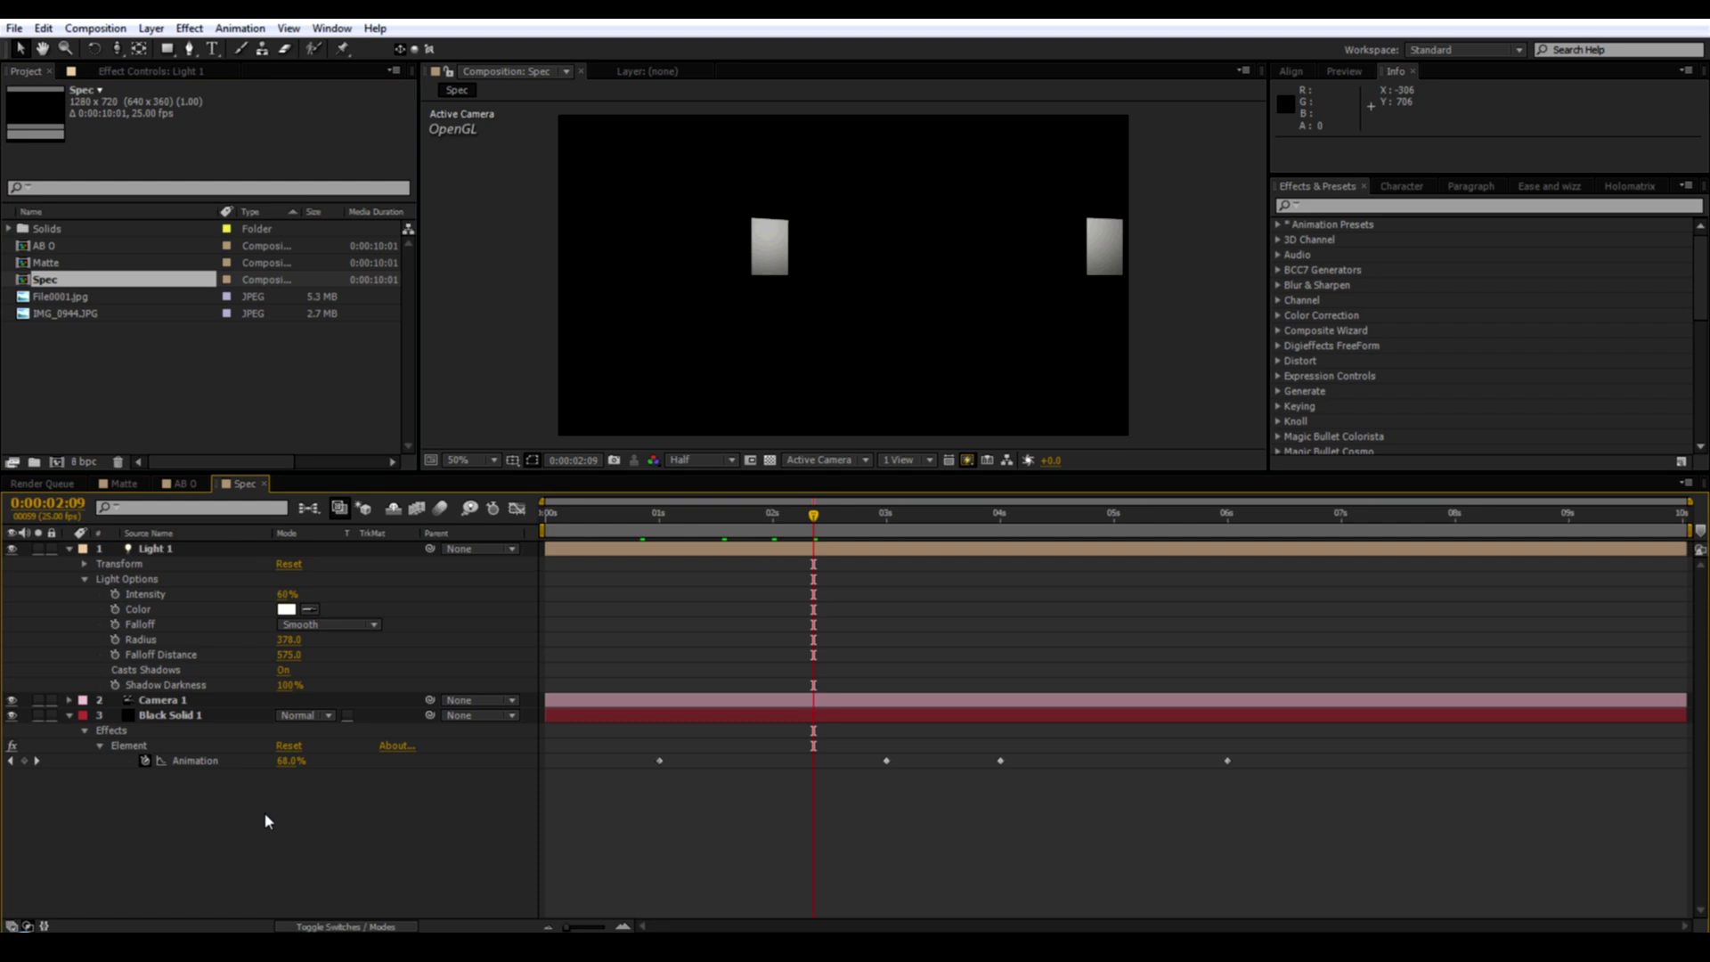
{"action": "key", "text": "Home"}
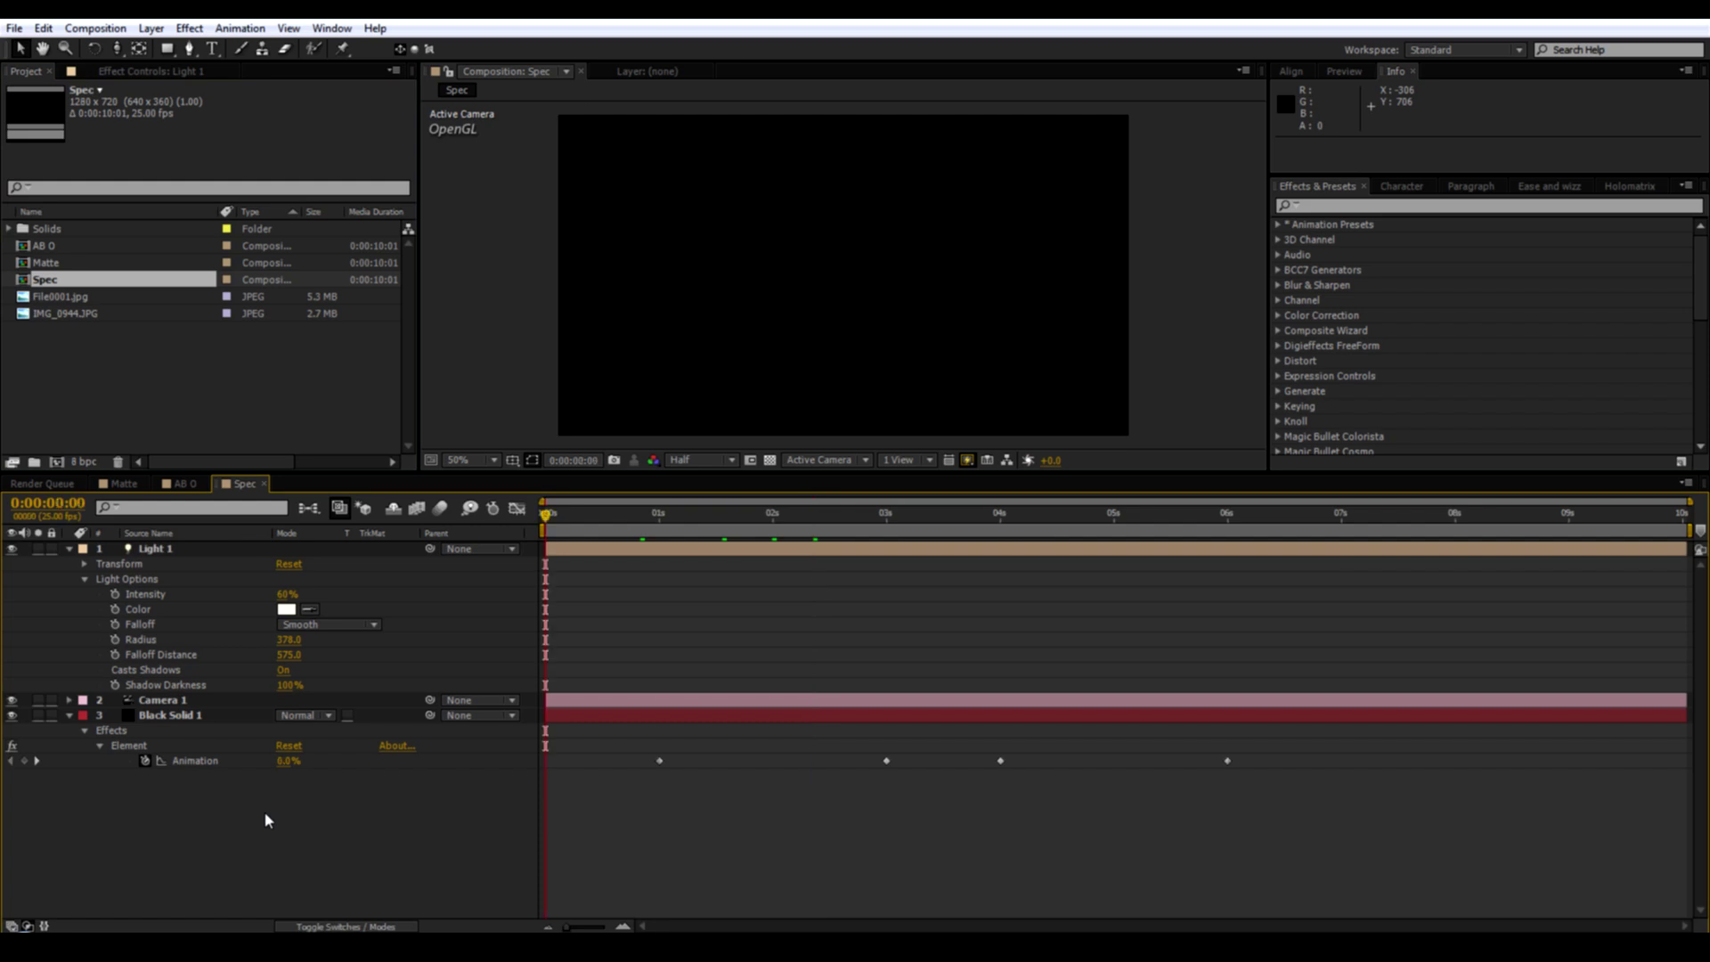
Create Comp 1 with default settings and add File0001.jpg fitted to the comp width.
{"action": "left_click", "coordinate": [57, 462]}
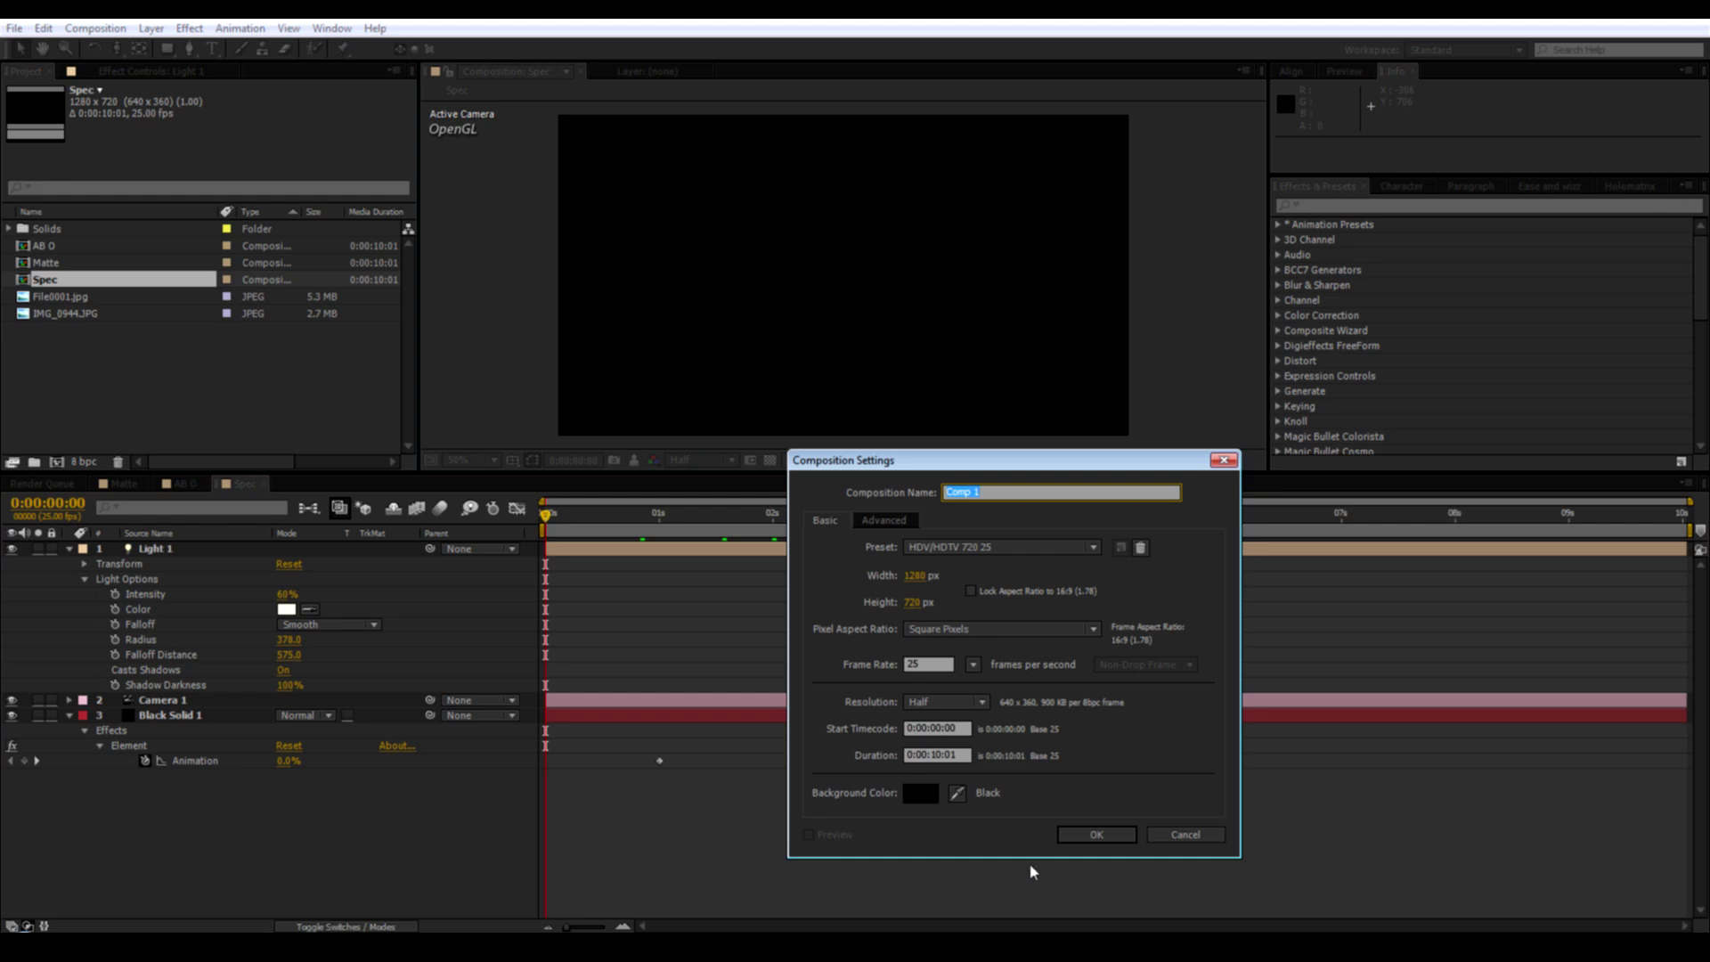
{"action": "left_click", "coordinate": [1095, 835]}
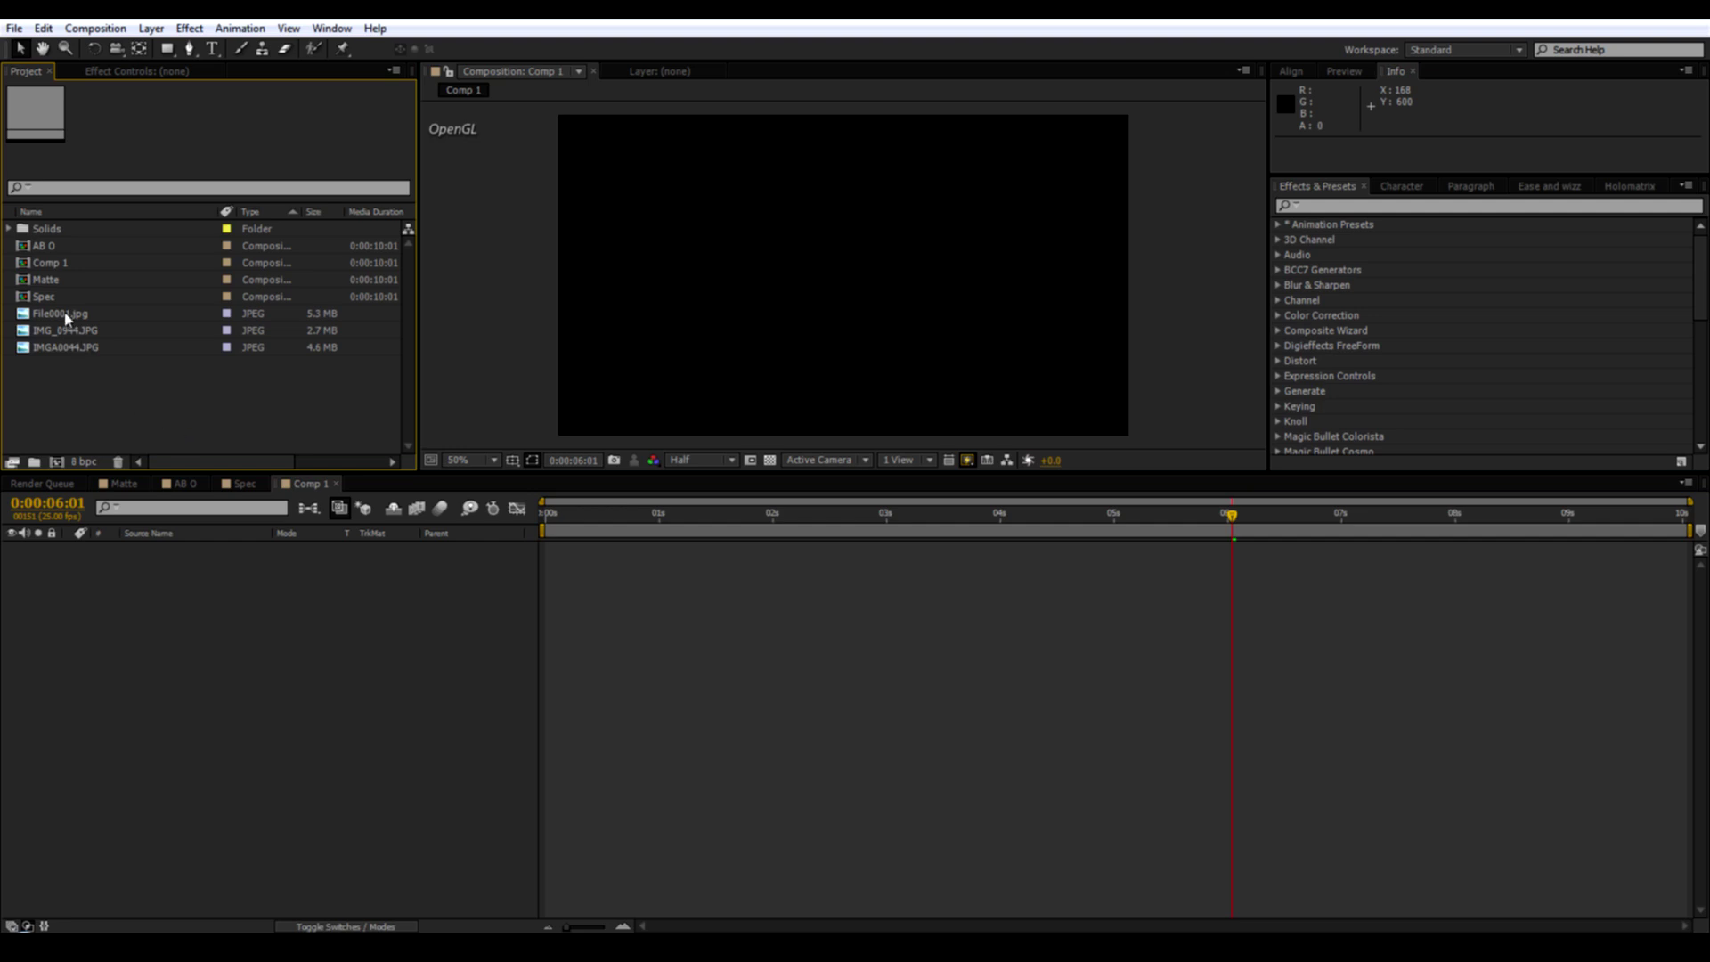
{"action": "left_click_drag", "start_coordinate": [67, 317], "coordinate": [194, 593]}
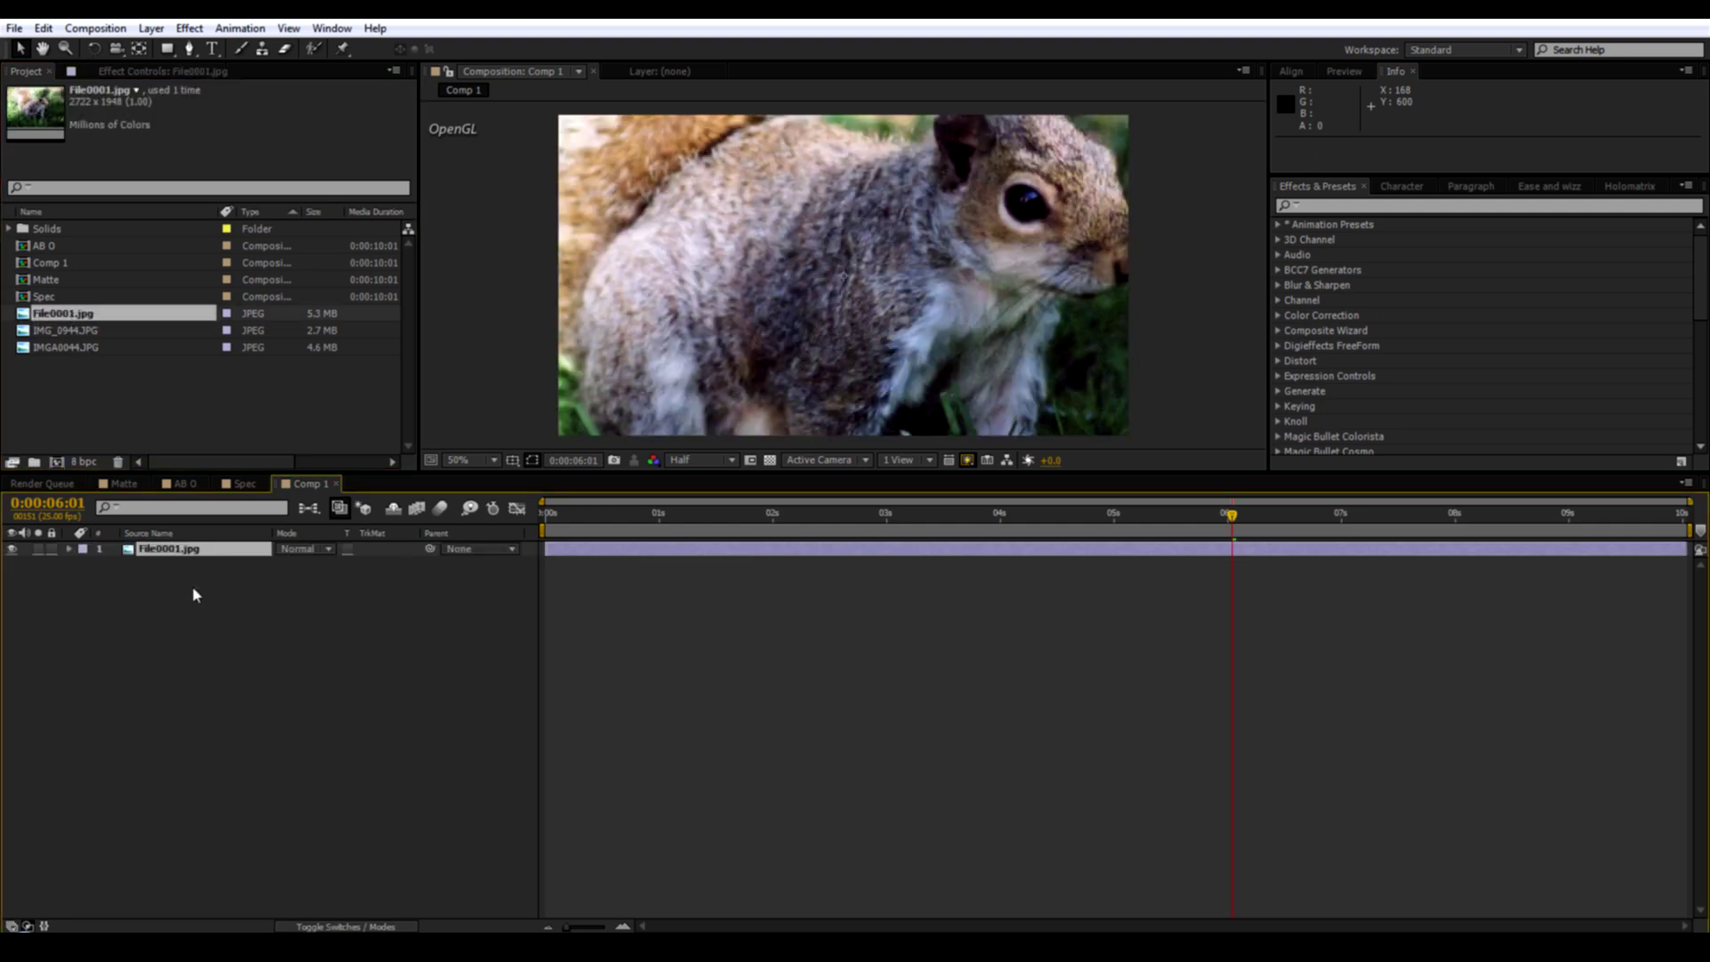
{"action": "right_click", "coordinate": [193, 552]}
{"action": "mouse_move", "coordinate": [297, 406]}
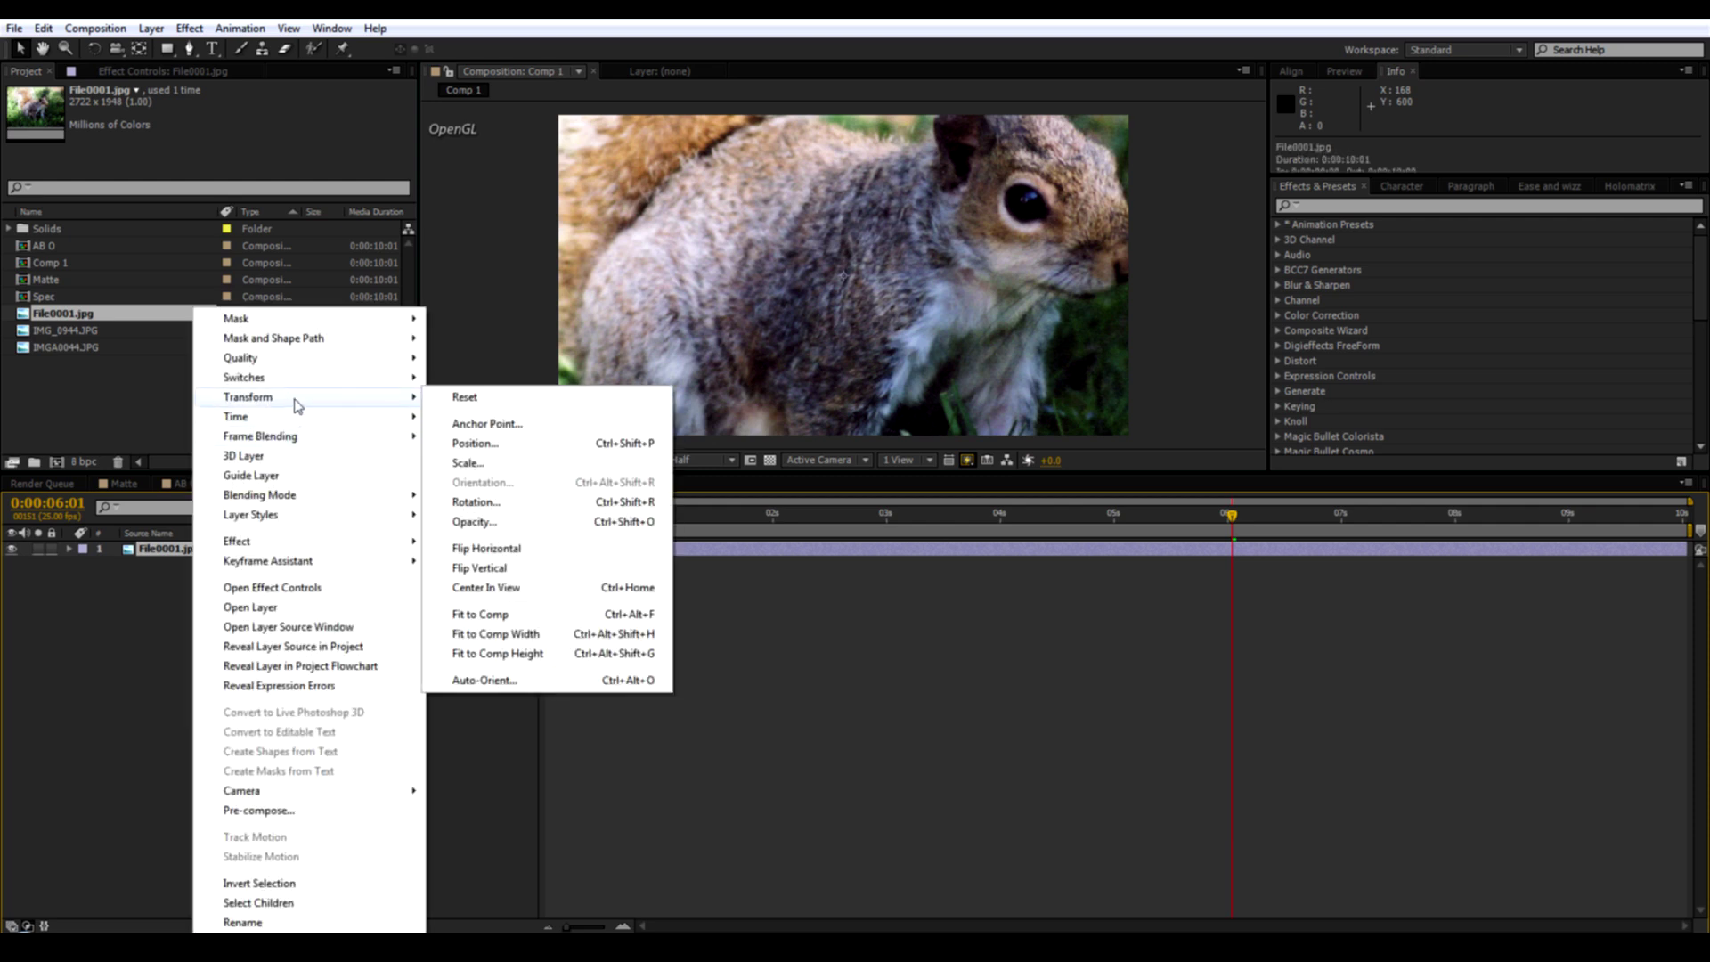
{"action": "left_click", "coordinate": [535, 635]}
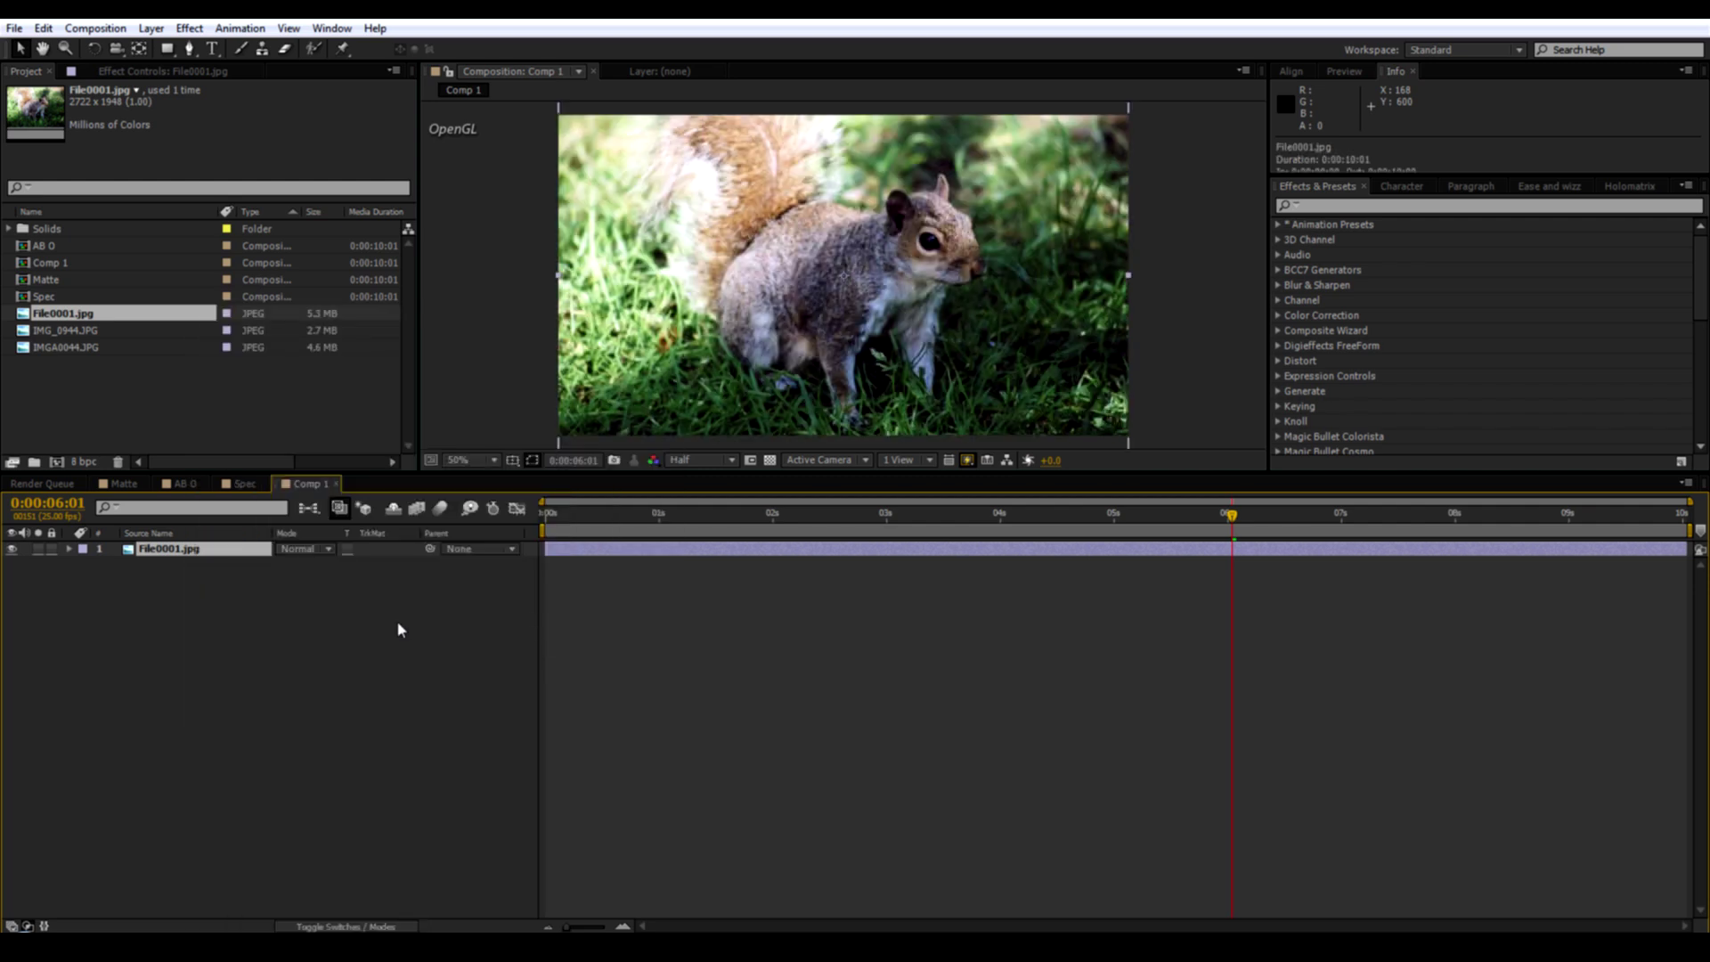
Place Matte above File0001.jpg as its Luma Matte, checking the blocks at 0:00:01:18.
{"action": "left_click", "coordinate": [62, 282]}
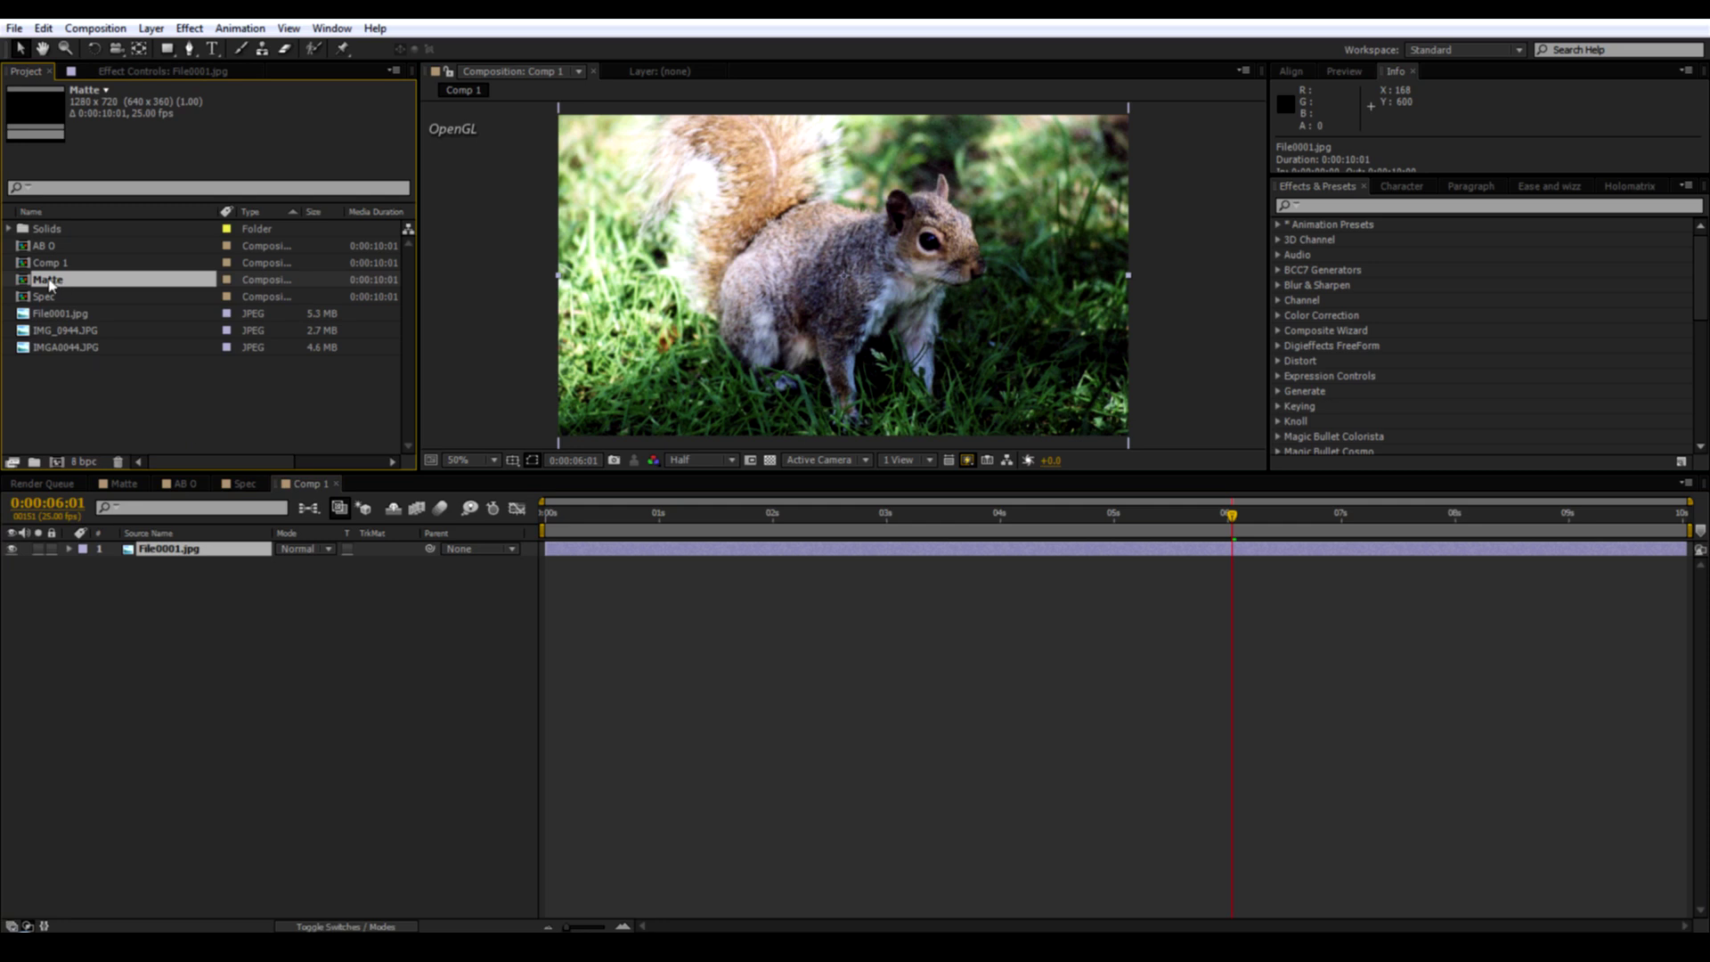
{"action": "left_click_drag", "start_coordinate": [51, 283], "coordinate": [158, 550]}
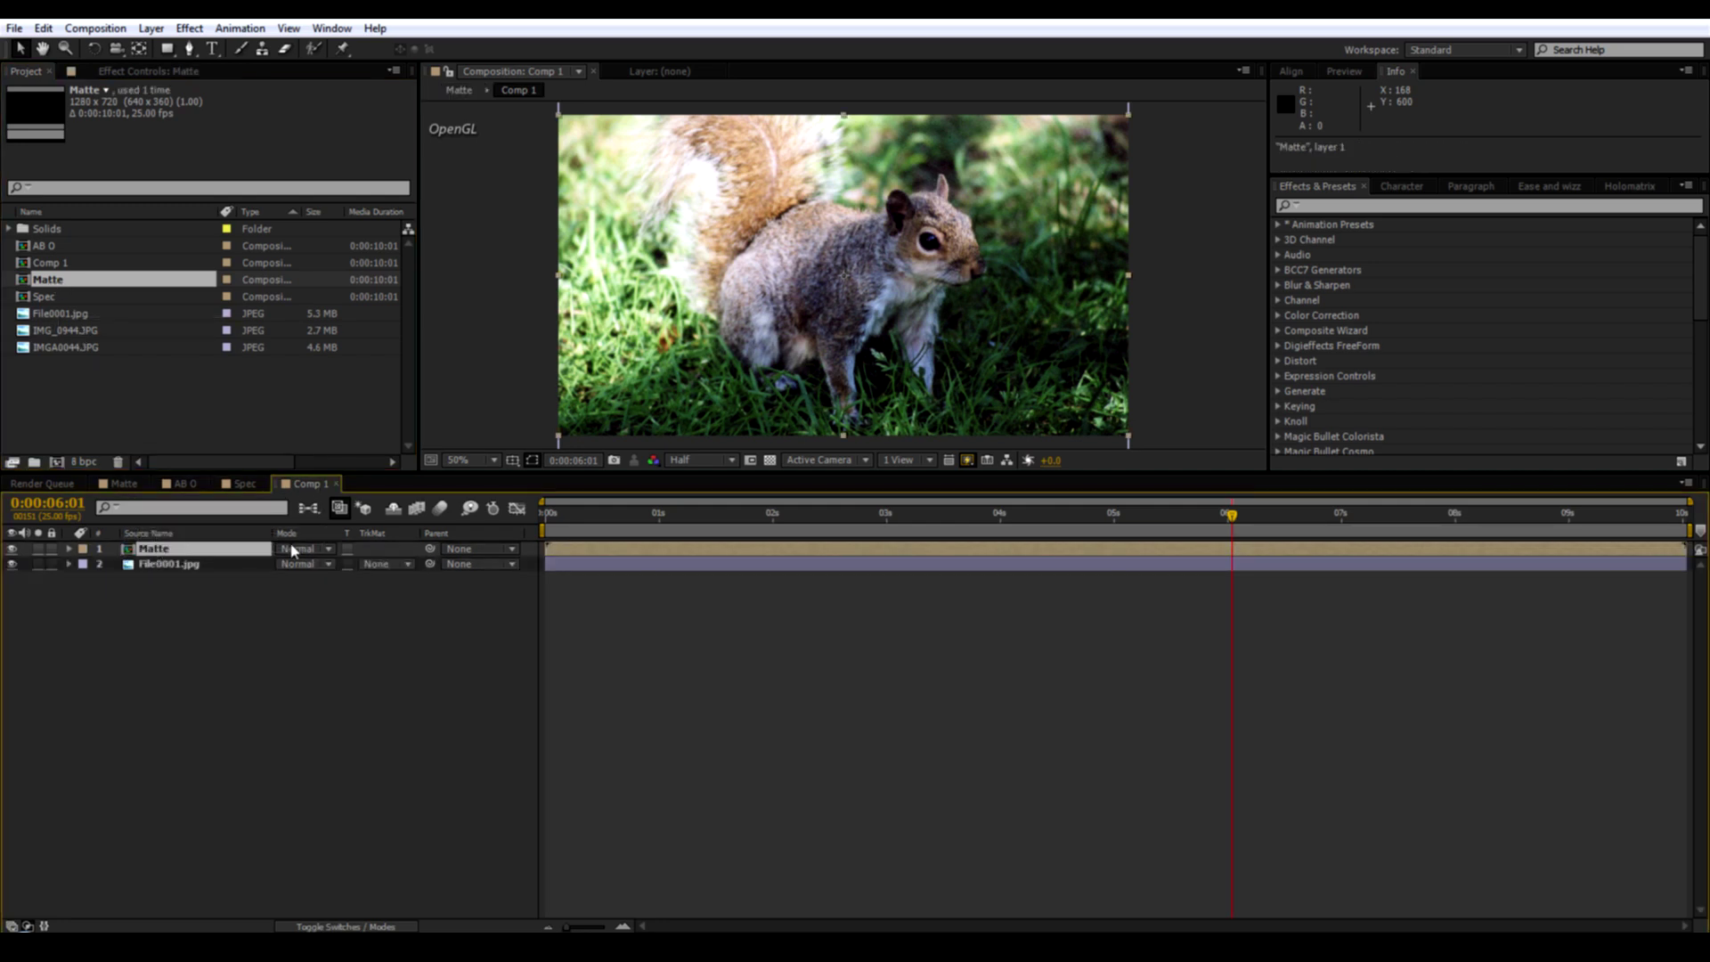
{"action": "left_click", "coordinate": [705, 524]}
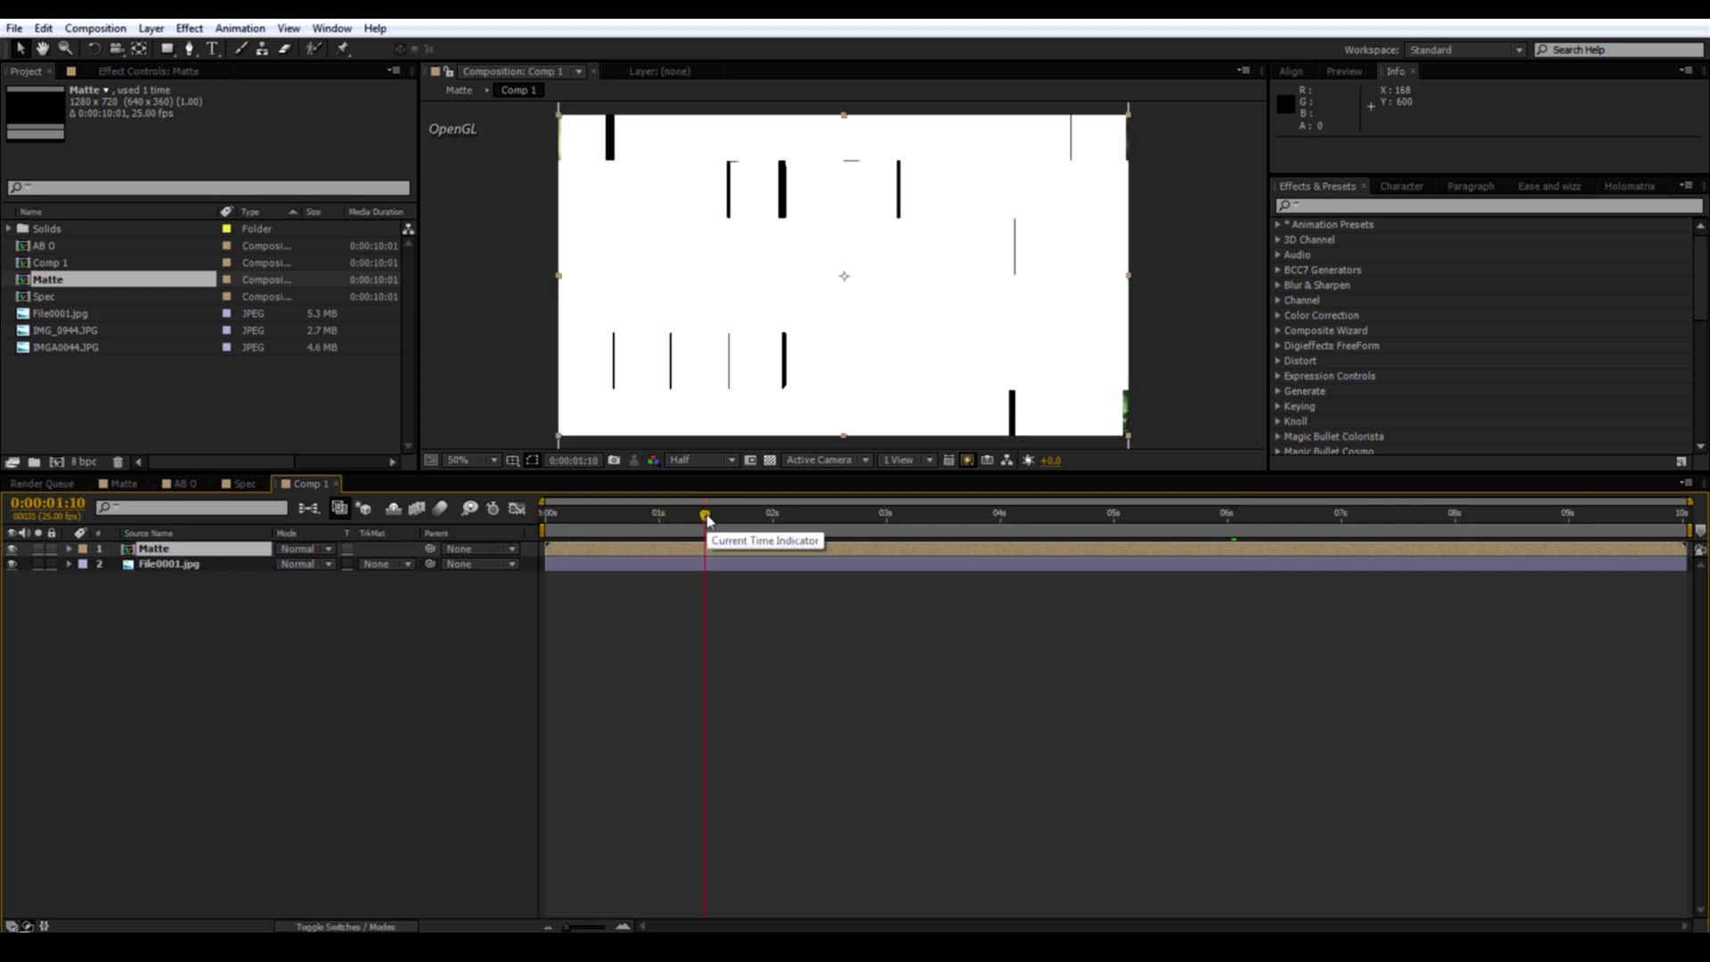
{"action": "left_click", "coordinate": [383, 564]}
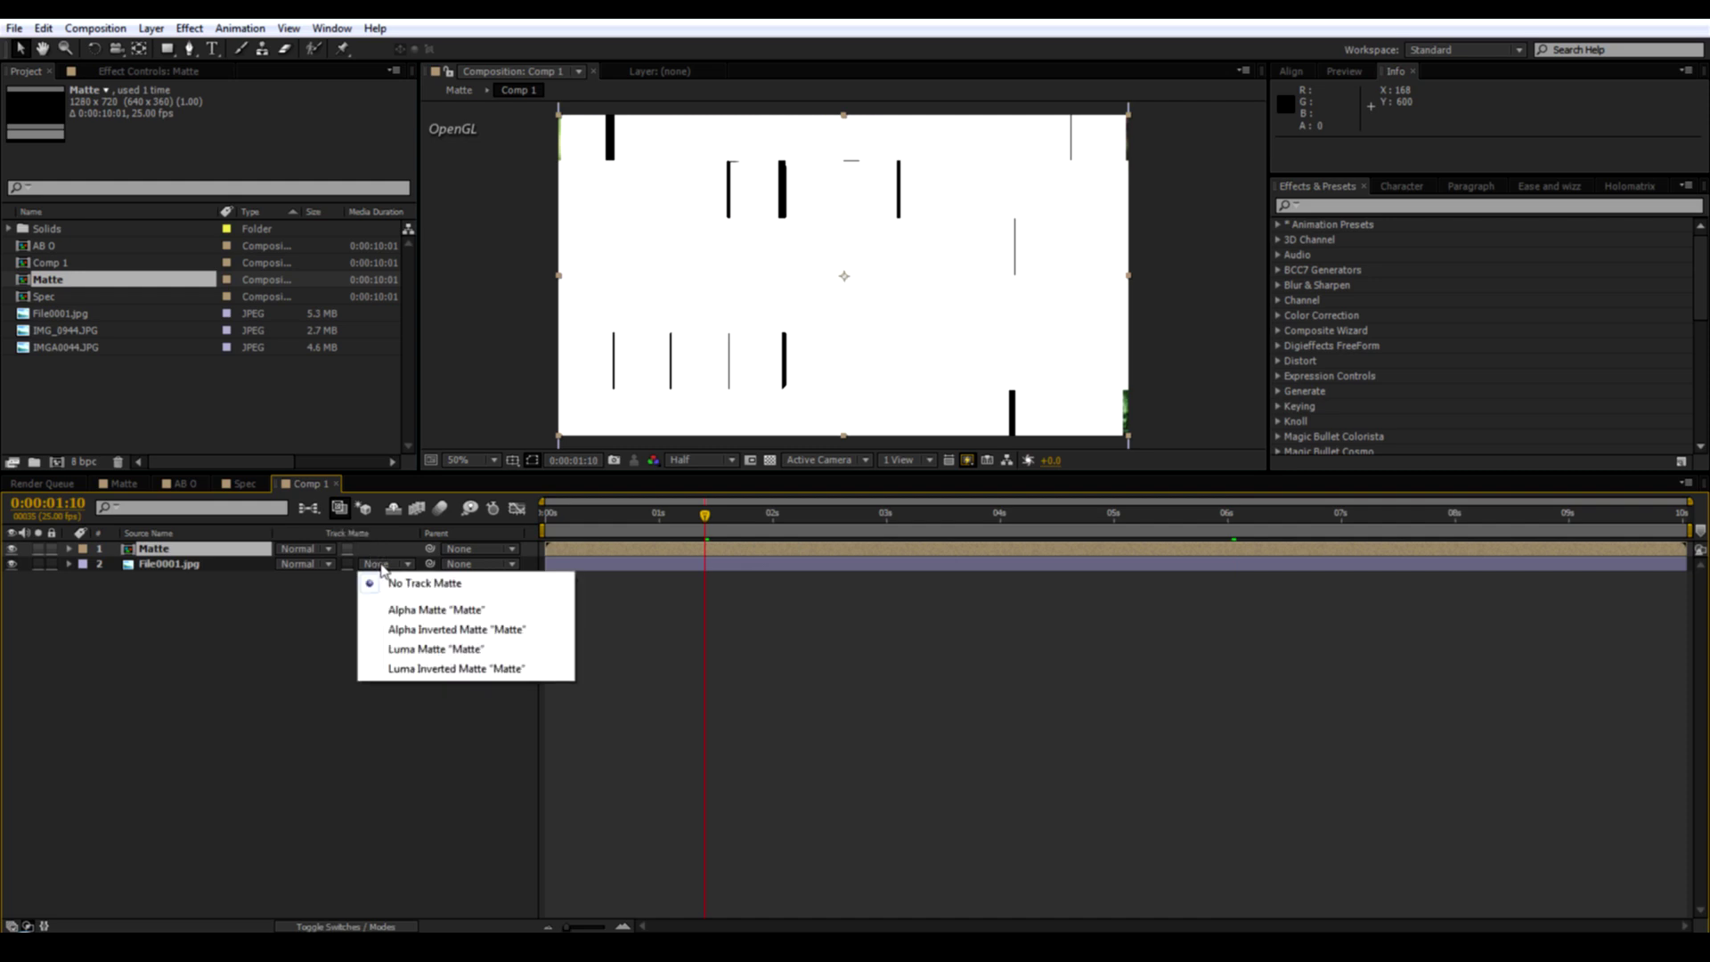
{"action": "left_click", "coordinate": [424, 649]}
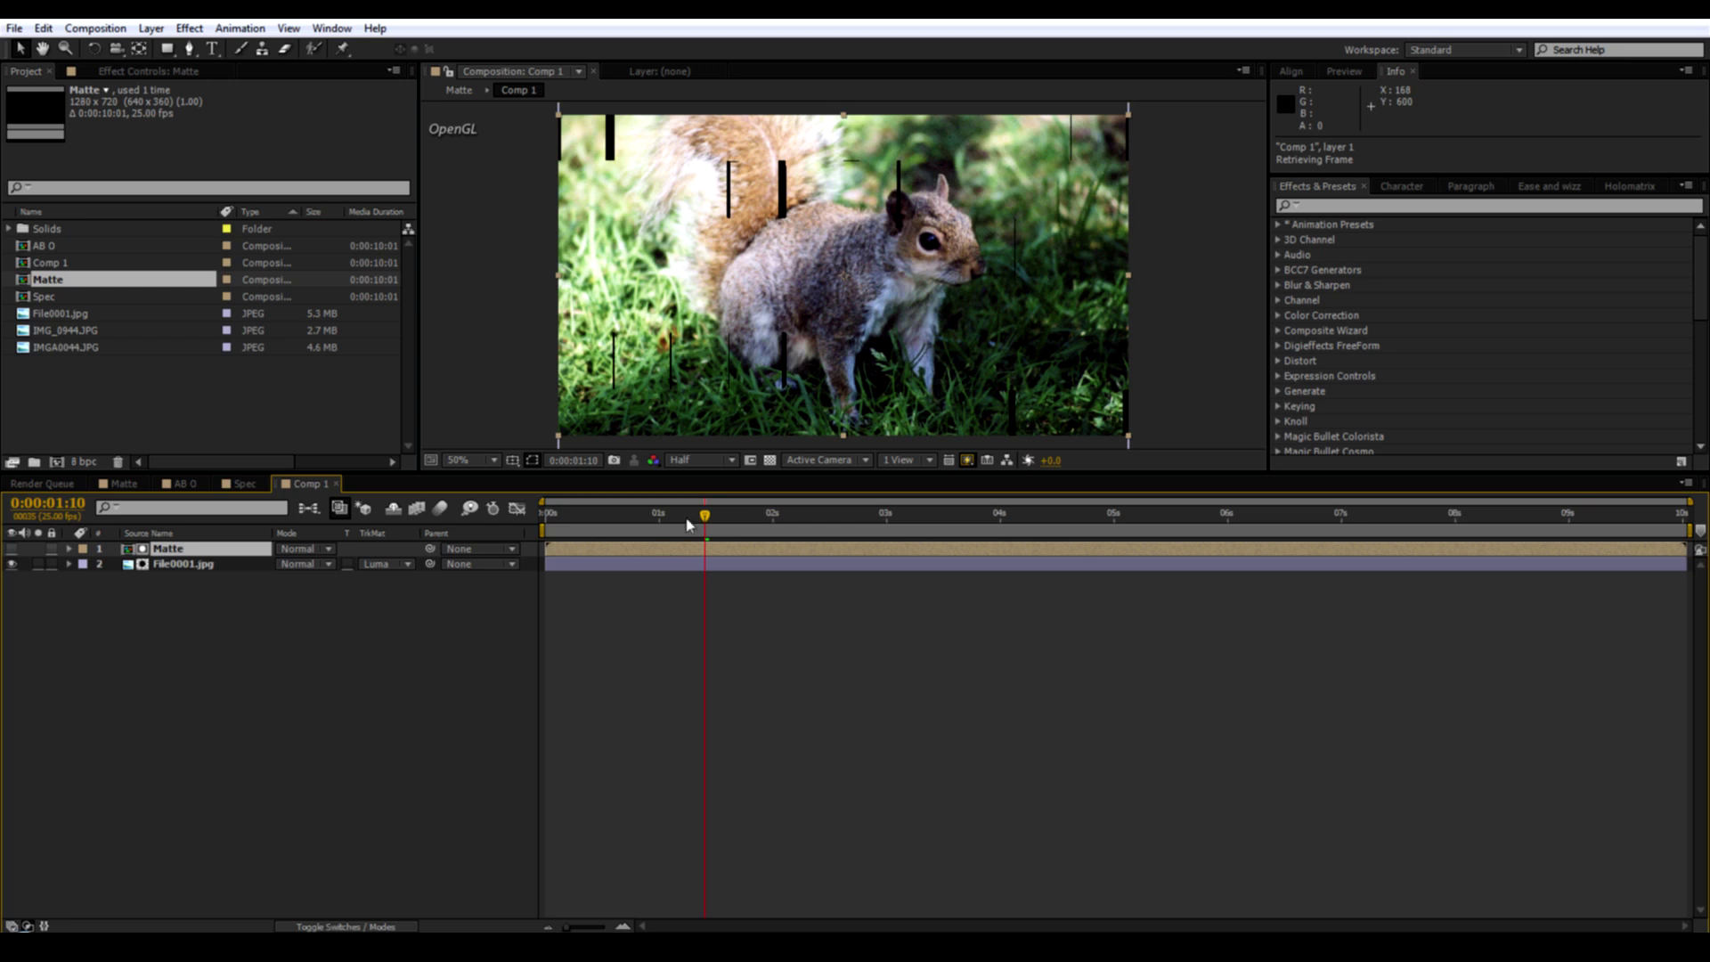
{"action": "left_click", "coordinate": [708, 515]}
{"action": "left_click_drag", "start_coordinate": [728, 521], "coordinate": [742, 520]}
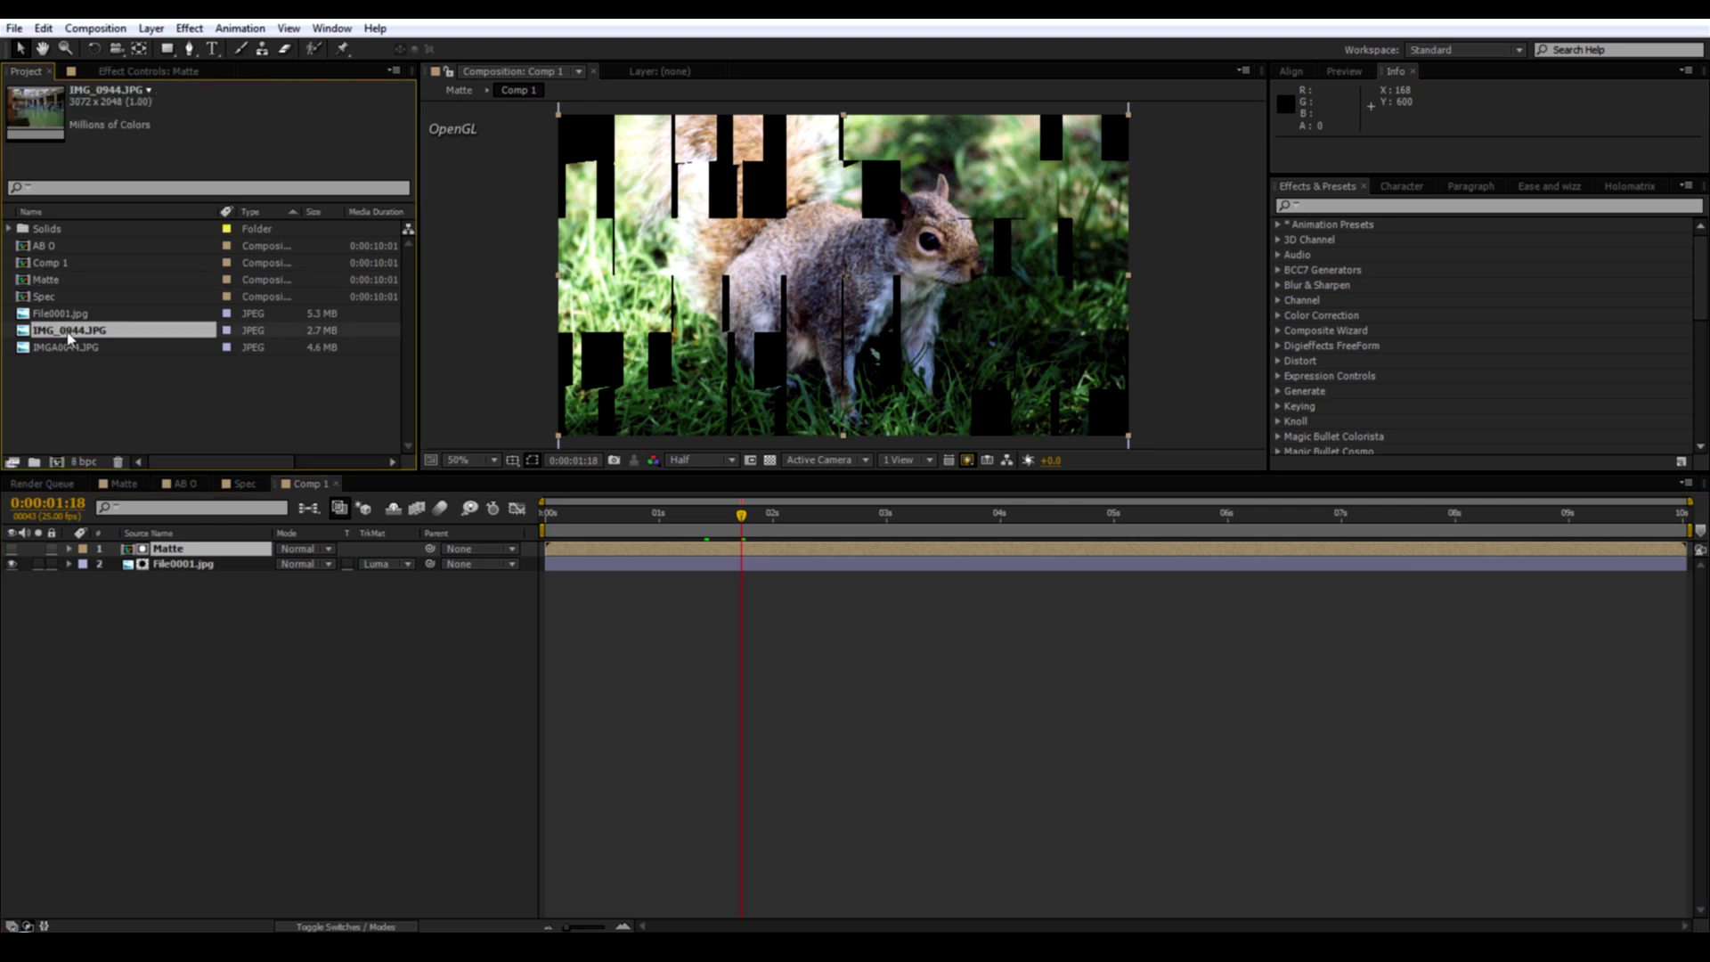
Add IMG_0944.JPG as the top layer, fitted to the comp width.
{"action": "left_click_drag", "start_coordinate": [69, 334], "coordinate": [174, 550]}
{"action": "right_click", "coordinate": [179, 552]}
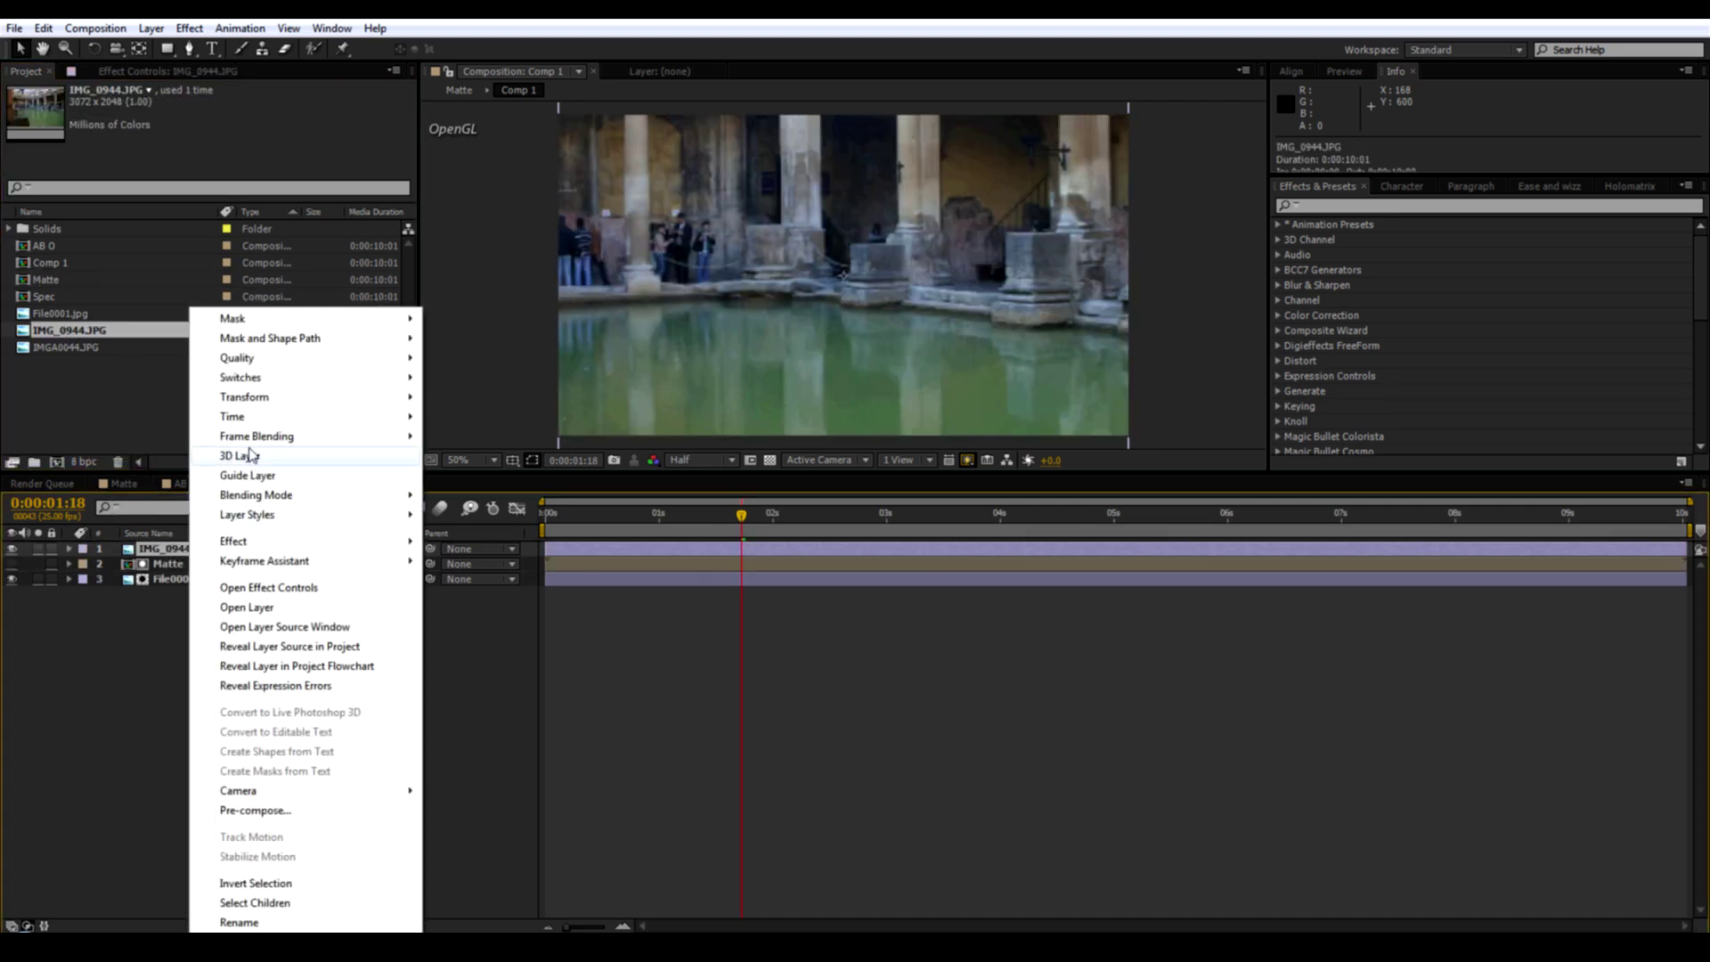
{"action": "mouse_move", "coordinate": [260, 405]}
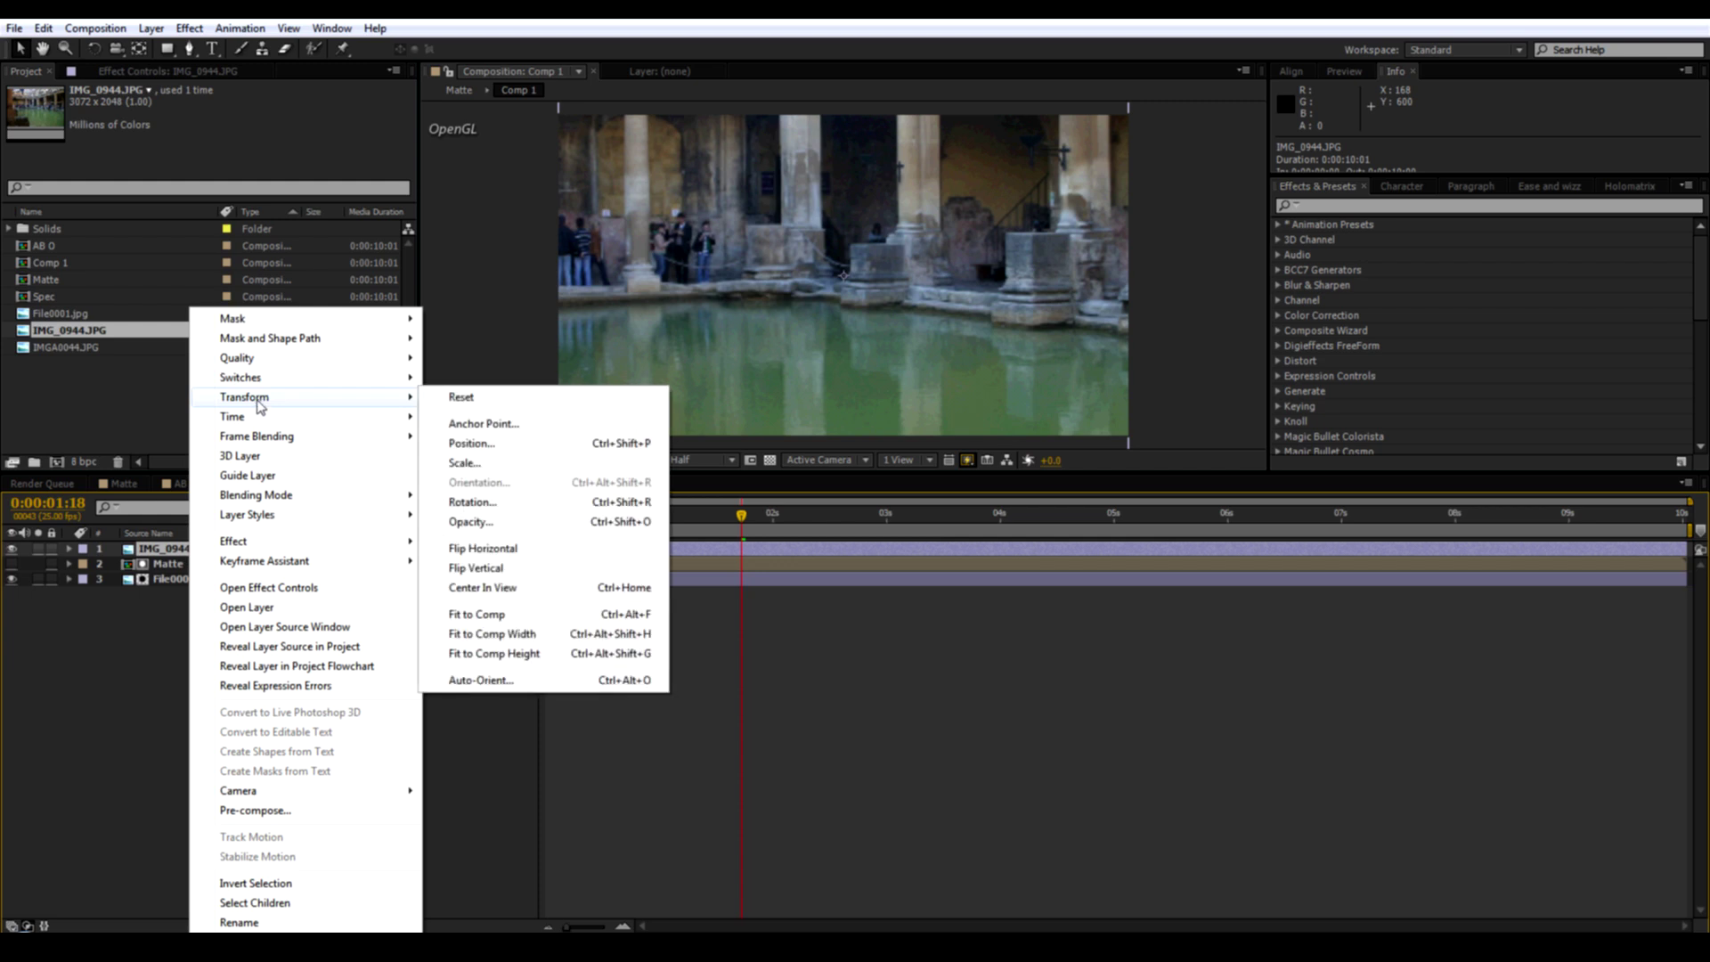
{"action": "left_click", "coordinate": [519, 633]}
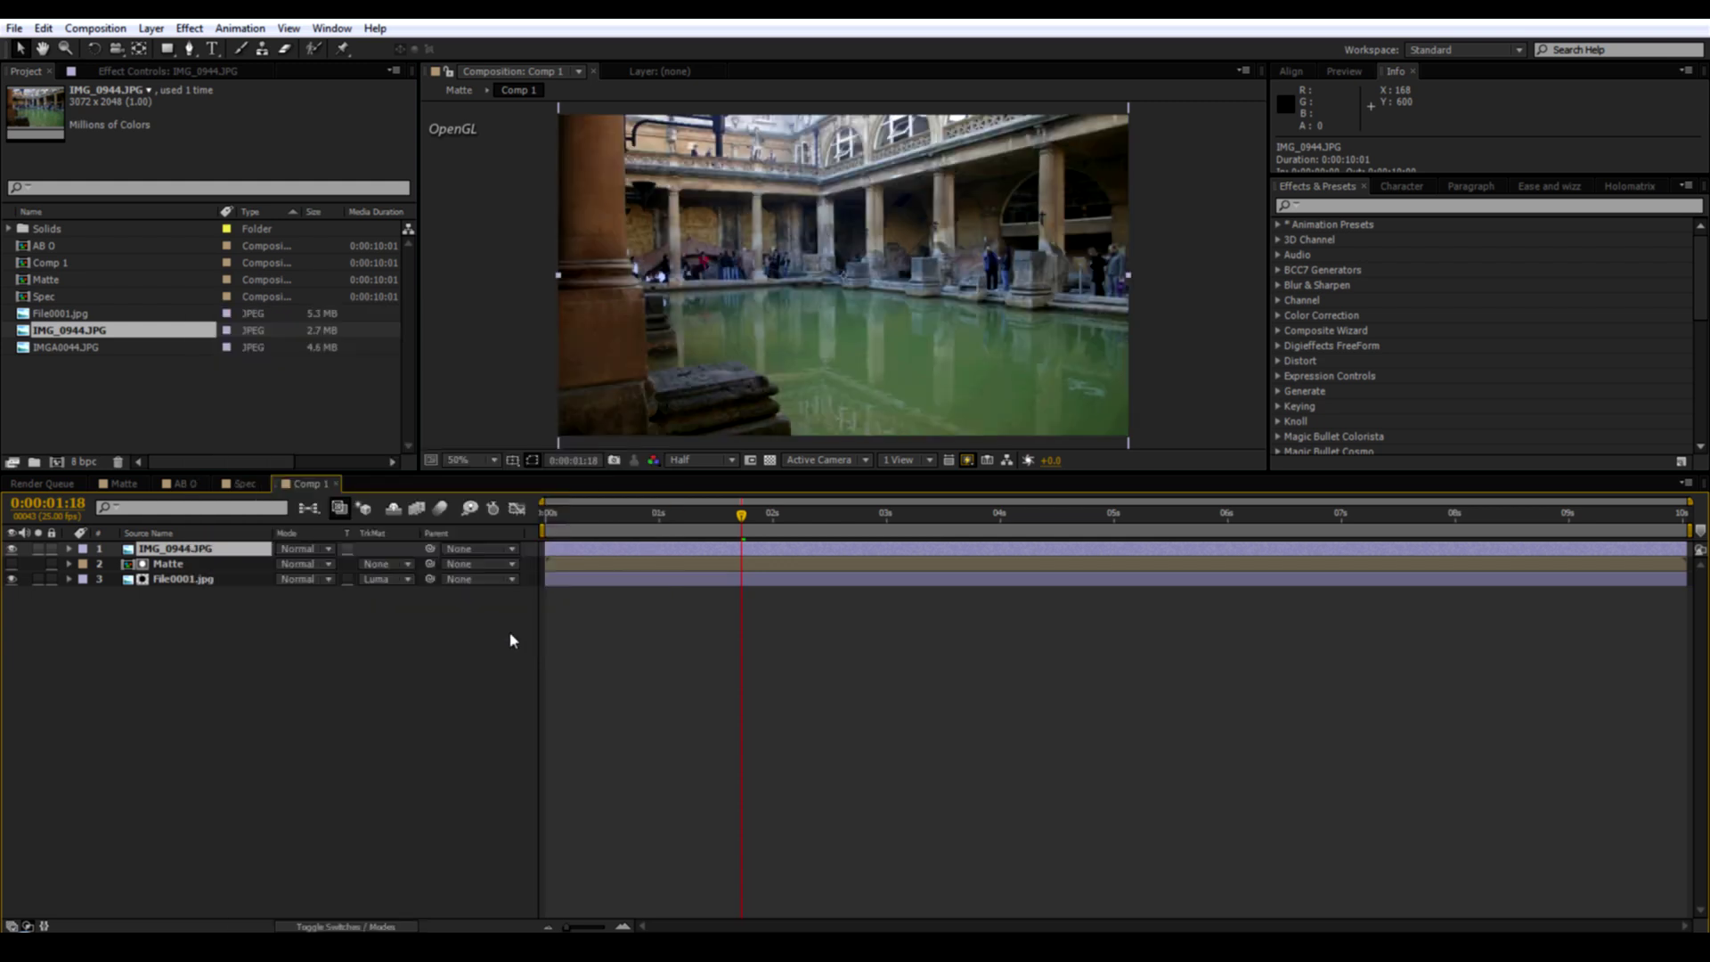
Add another Matte above IMG_0944.JPG as its Luma Inverted Matte and scrub the transition.
{"action": "left_click_drag", "start_coordinate": [54, 281], "coordinate": [178, 553]}
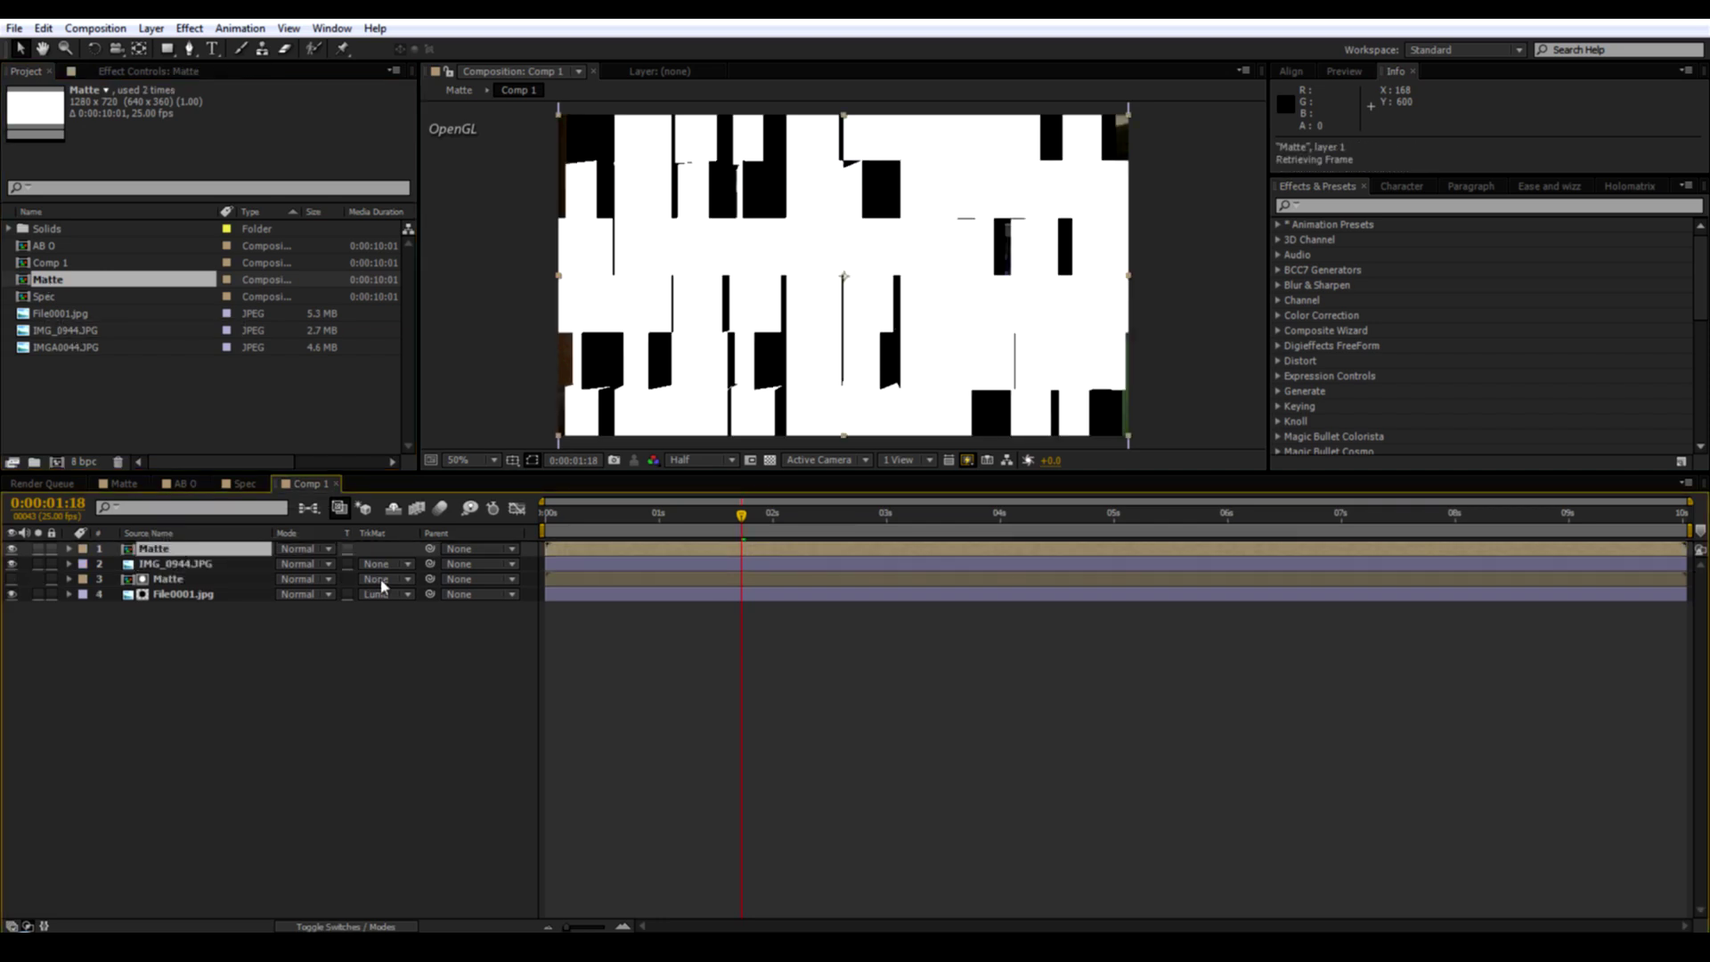
{"action": "left_click", "coordinate": [391, 566]}
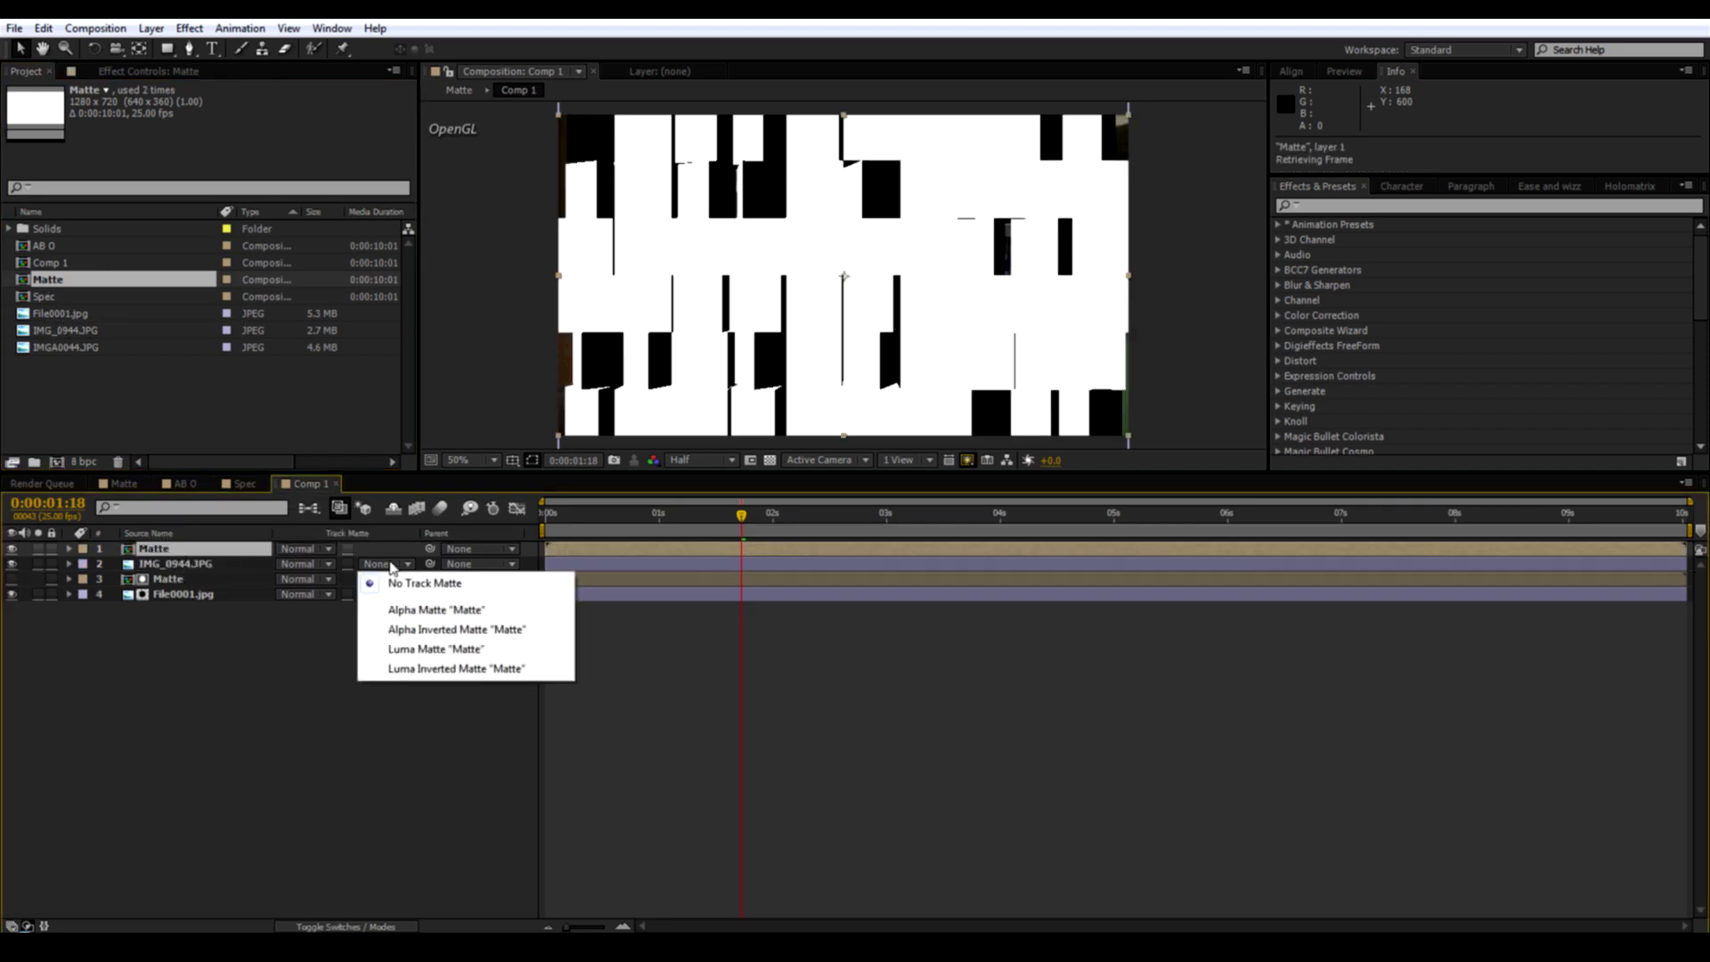
{"action": "left_click", "coordinate": [437, 673]}
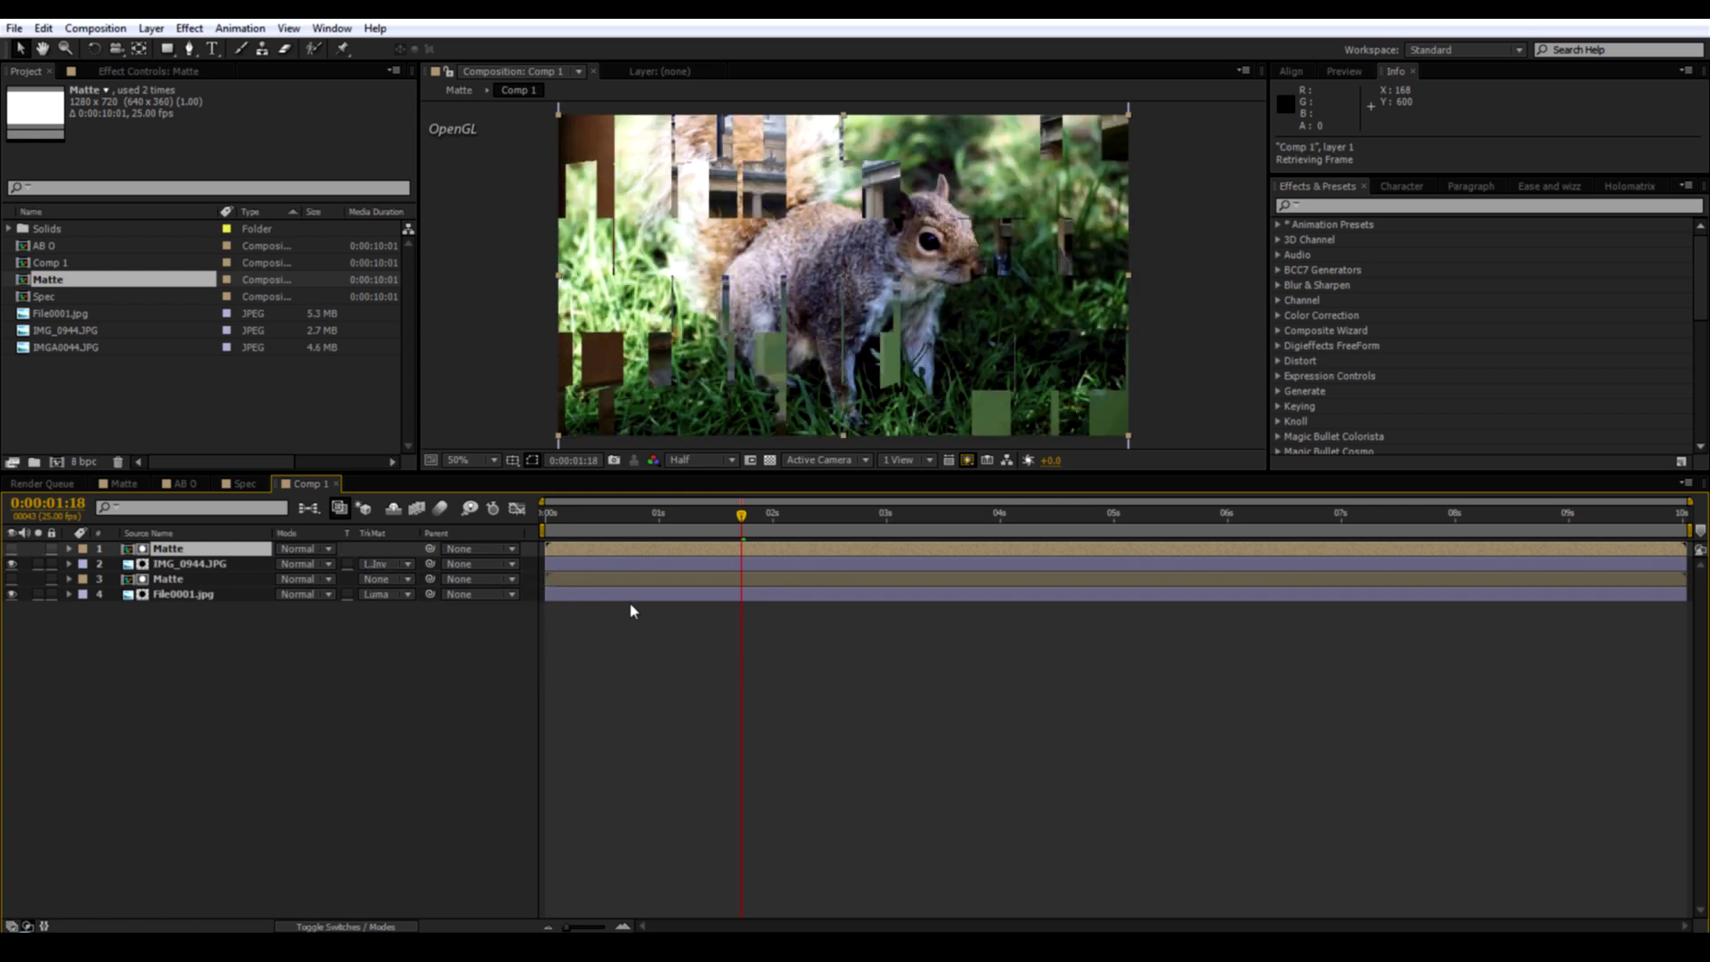
{"action": "left_click_drag", "start_coordinate": [743, 516], "coordinate": [900, 527]}
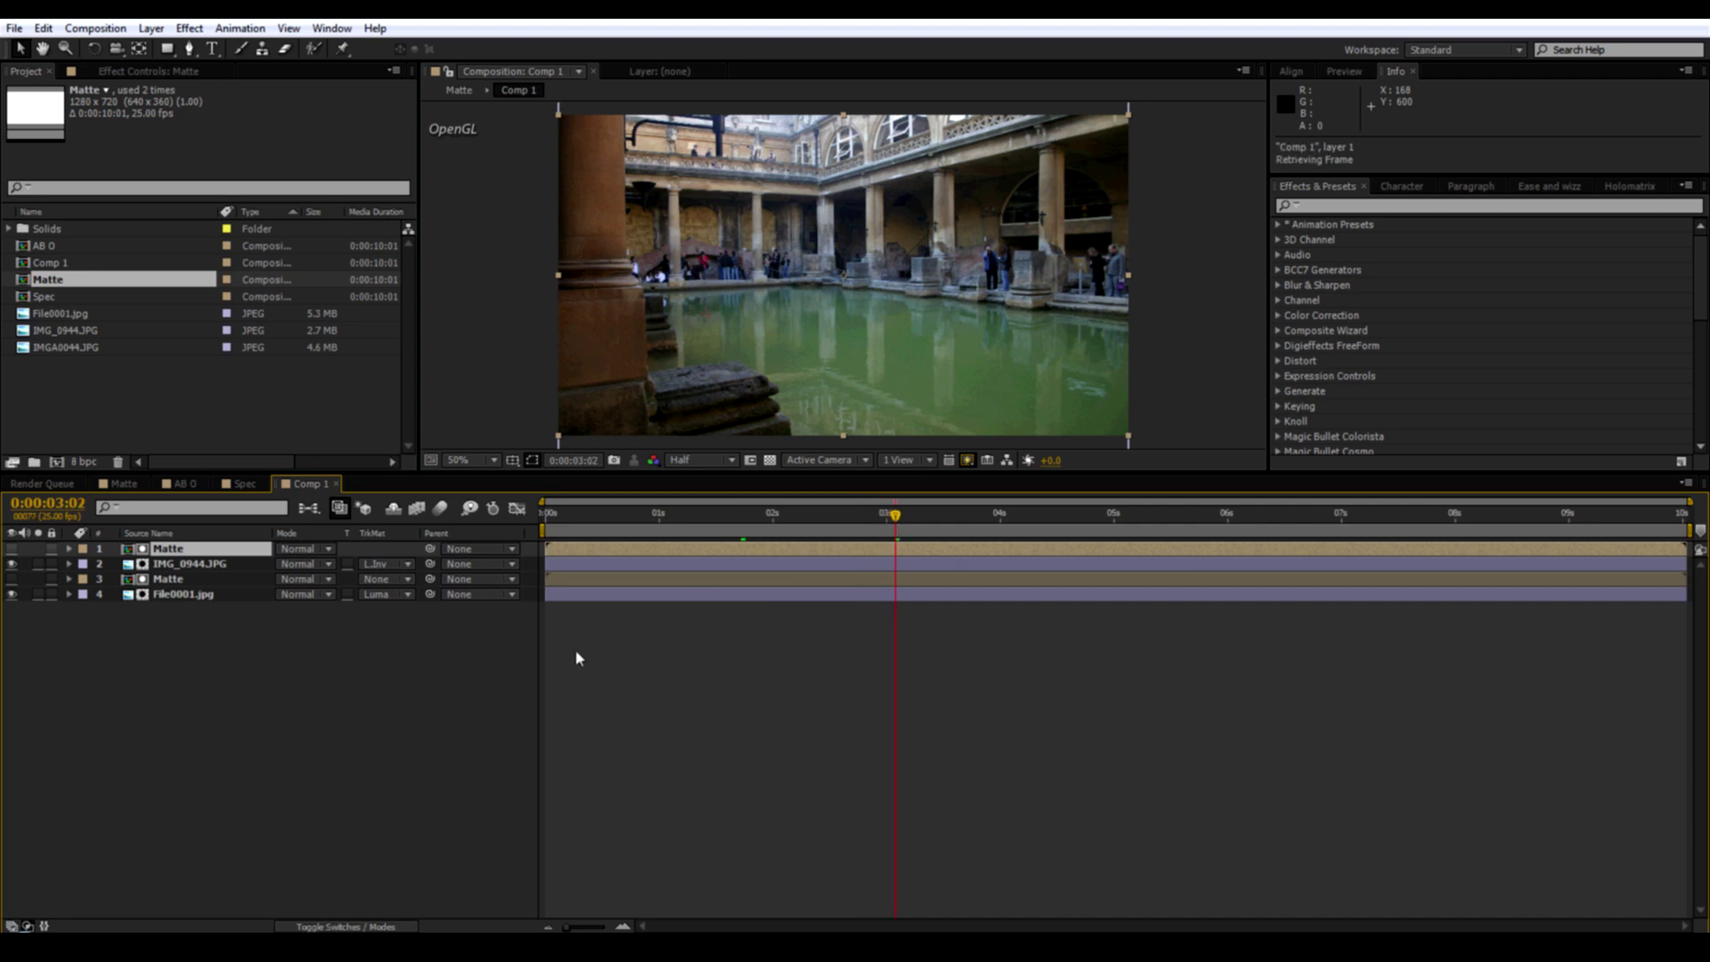
Add IMGA0044.JPG as the top layer, fitted to comp width and nudged upward.
{"action": "left_click", "coordinate": [68, 349]}
{"action": "left_click_drag", "start_coordinate": [64, 349], "coordinate": [185, 549]}
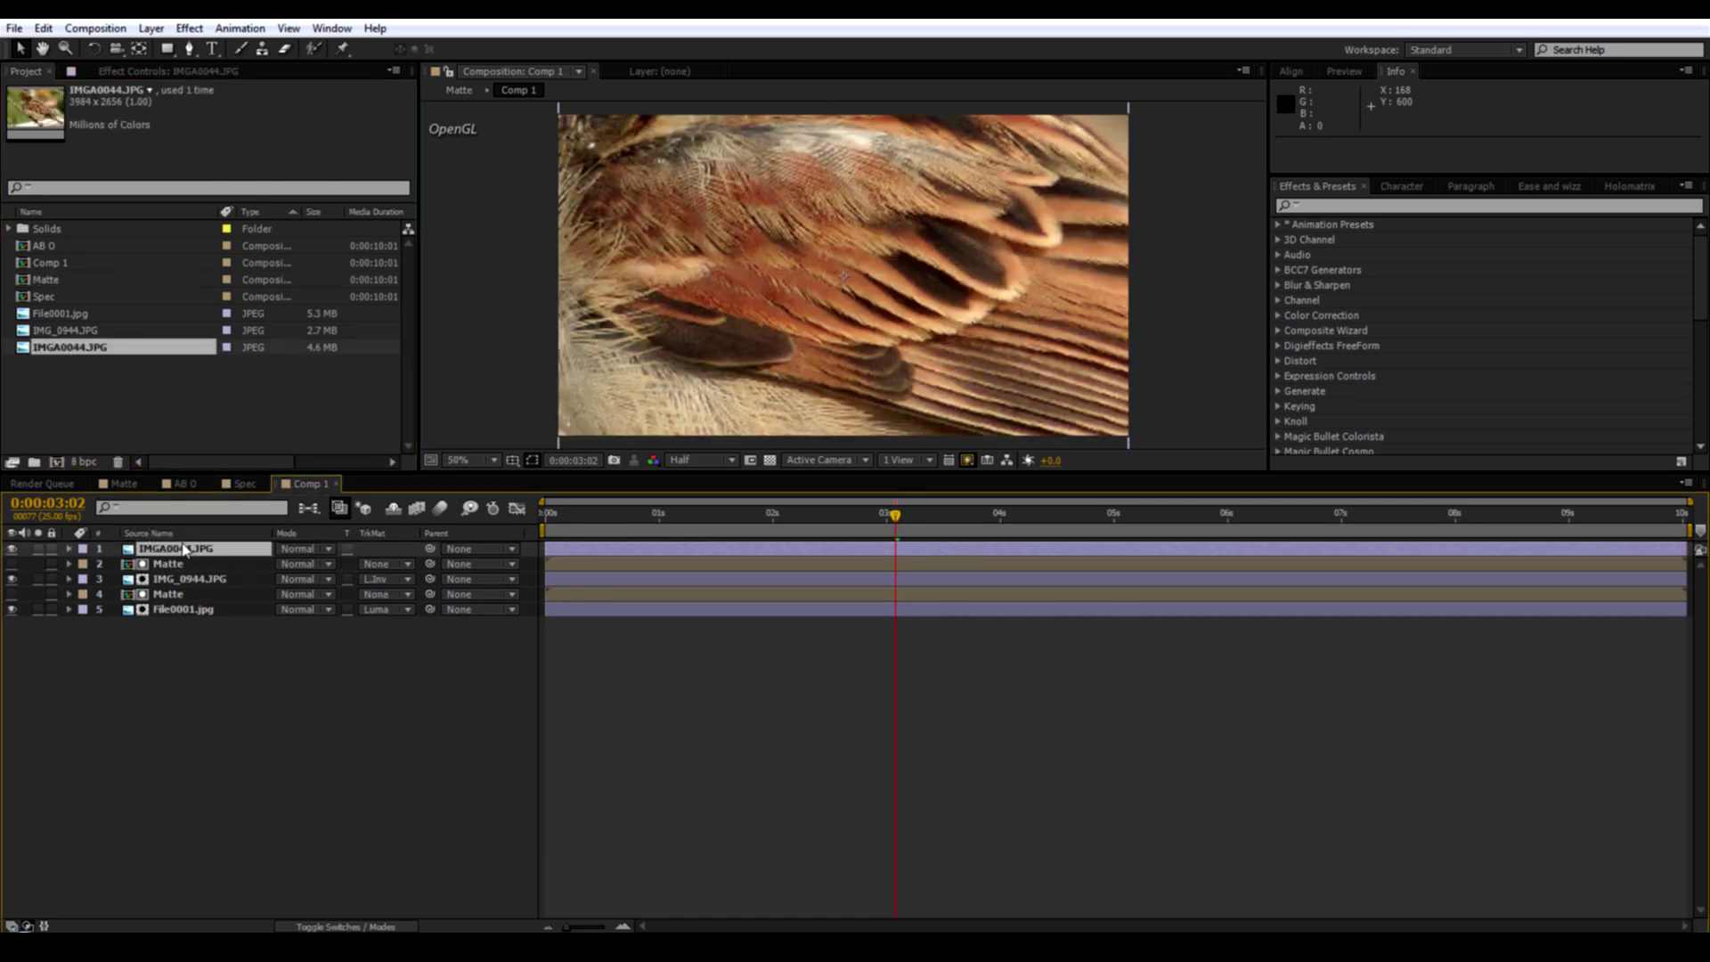
{"action": "right_click", "coordinate": [183, 554]}
{"action": "mouse_move", "coordinate": [285, 397]}
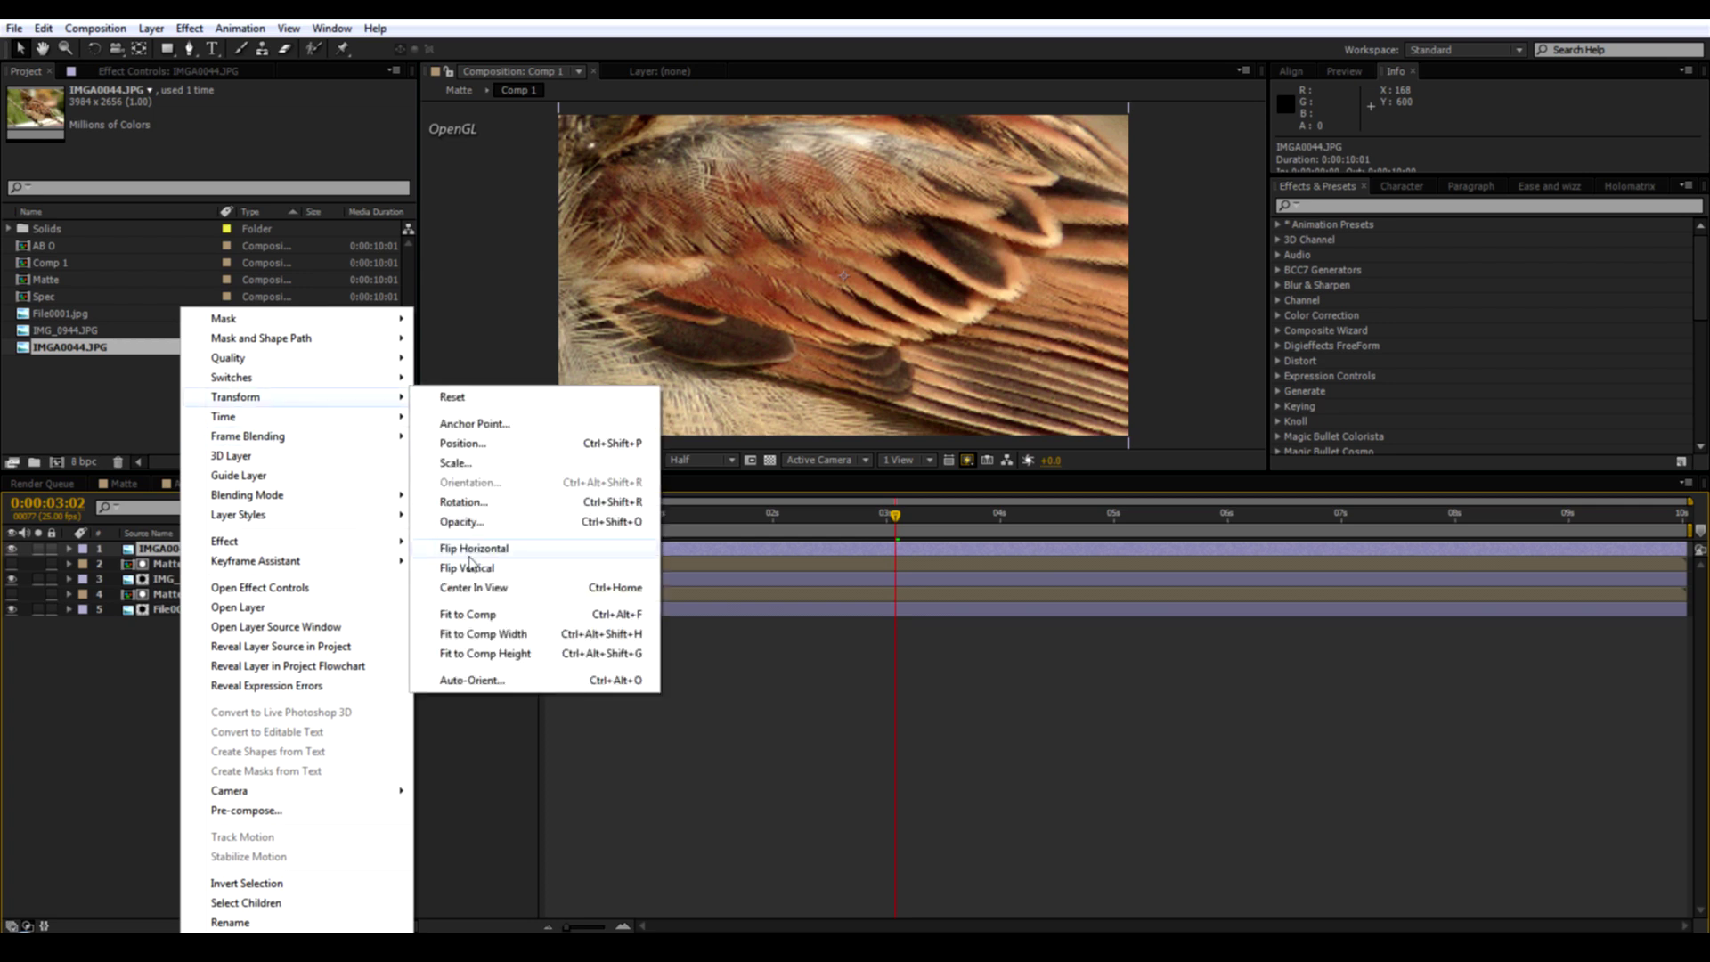
{"action": "left_click", "coordinate": [491, 636]}
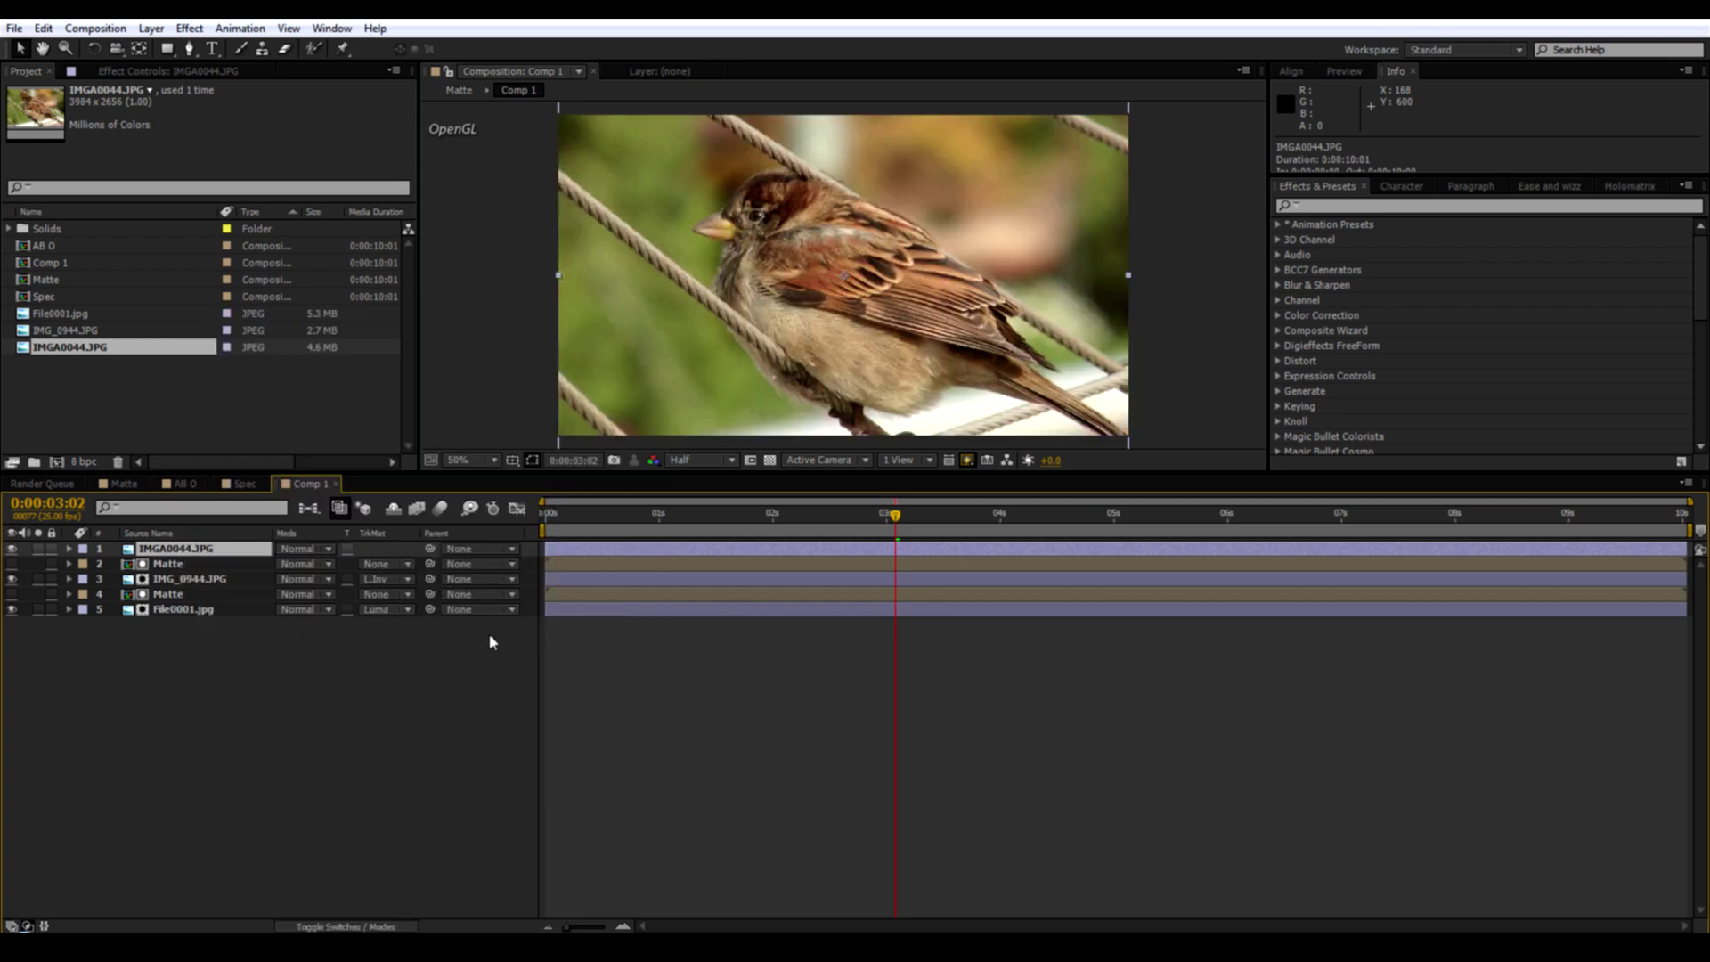
{"action": "key", "text": "shift+Up"}
{"action": "key", "text": "shift+Up"}
{"action": "key", "text": "shift+Up"}
{"action": "key", "text": "shift+Up"}
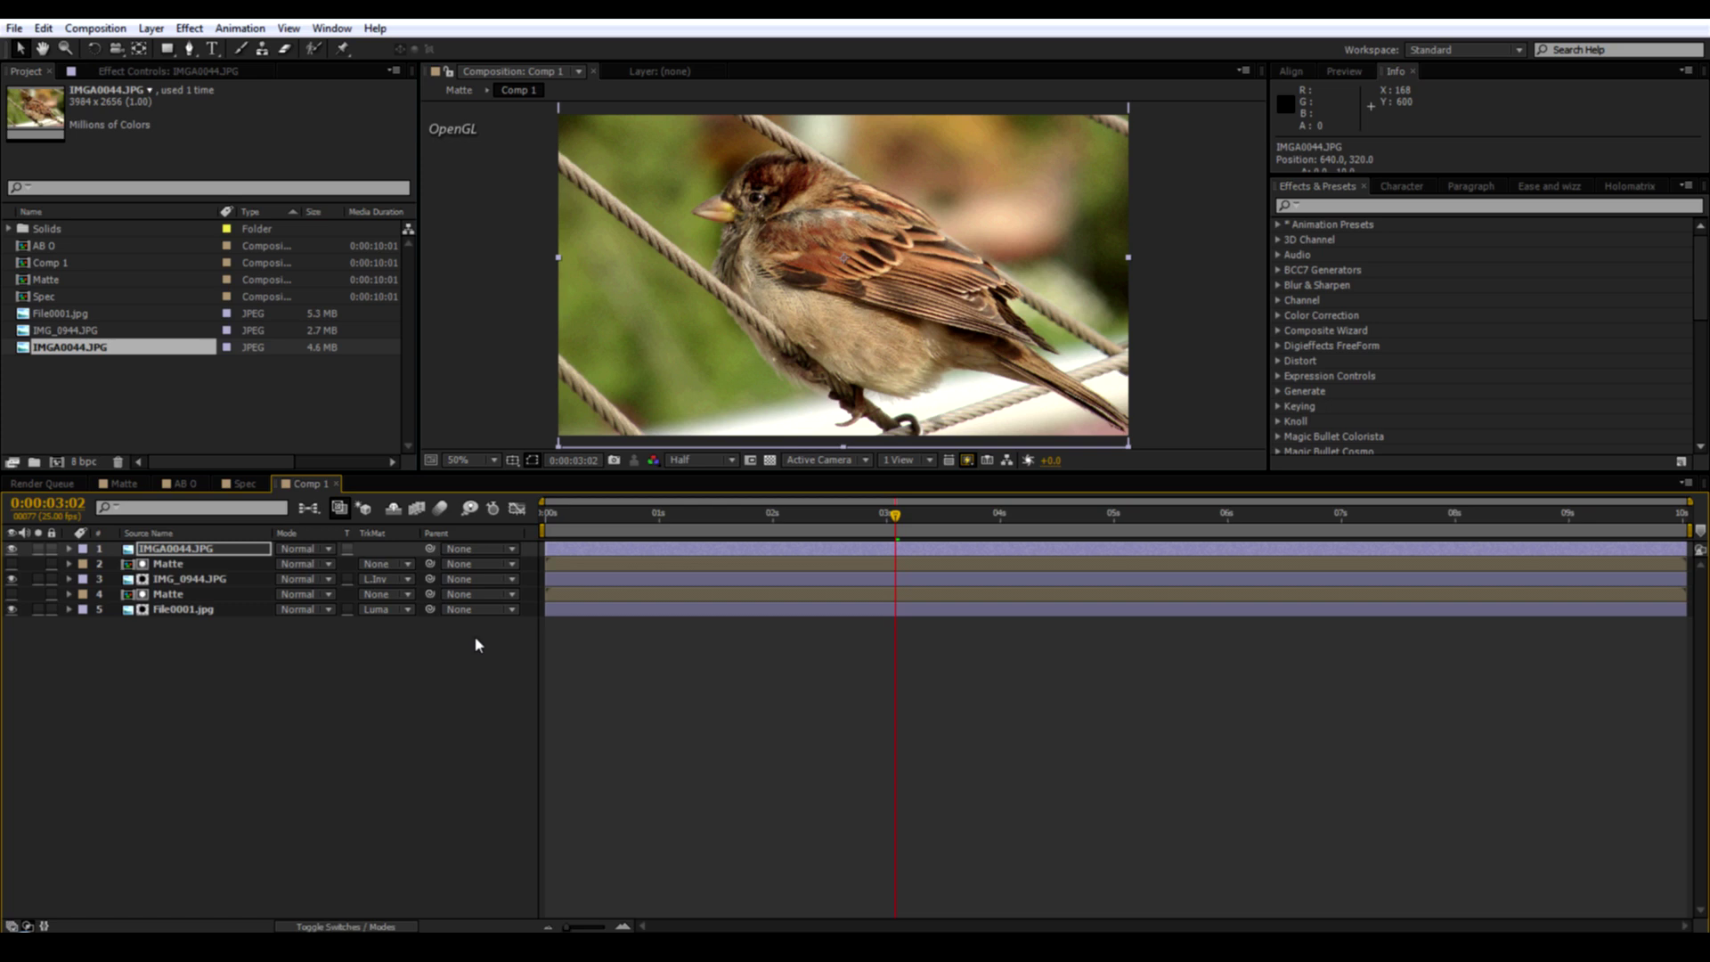
Add a Matte above the sparrow, start both layers at 3:02, and set Luma Matte.
{"action": "left_click", "coordinate": [47, 280]}
{"action": "left_click_drag", "start_coordinate": [46, 279], "coordinate": [123, 545]}
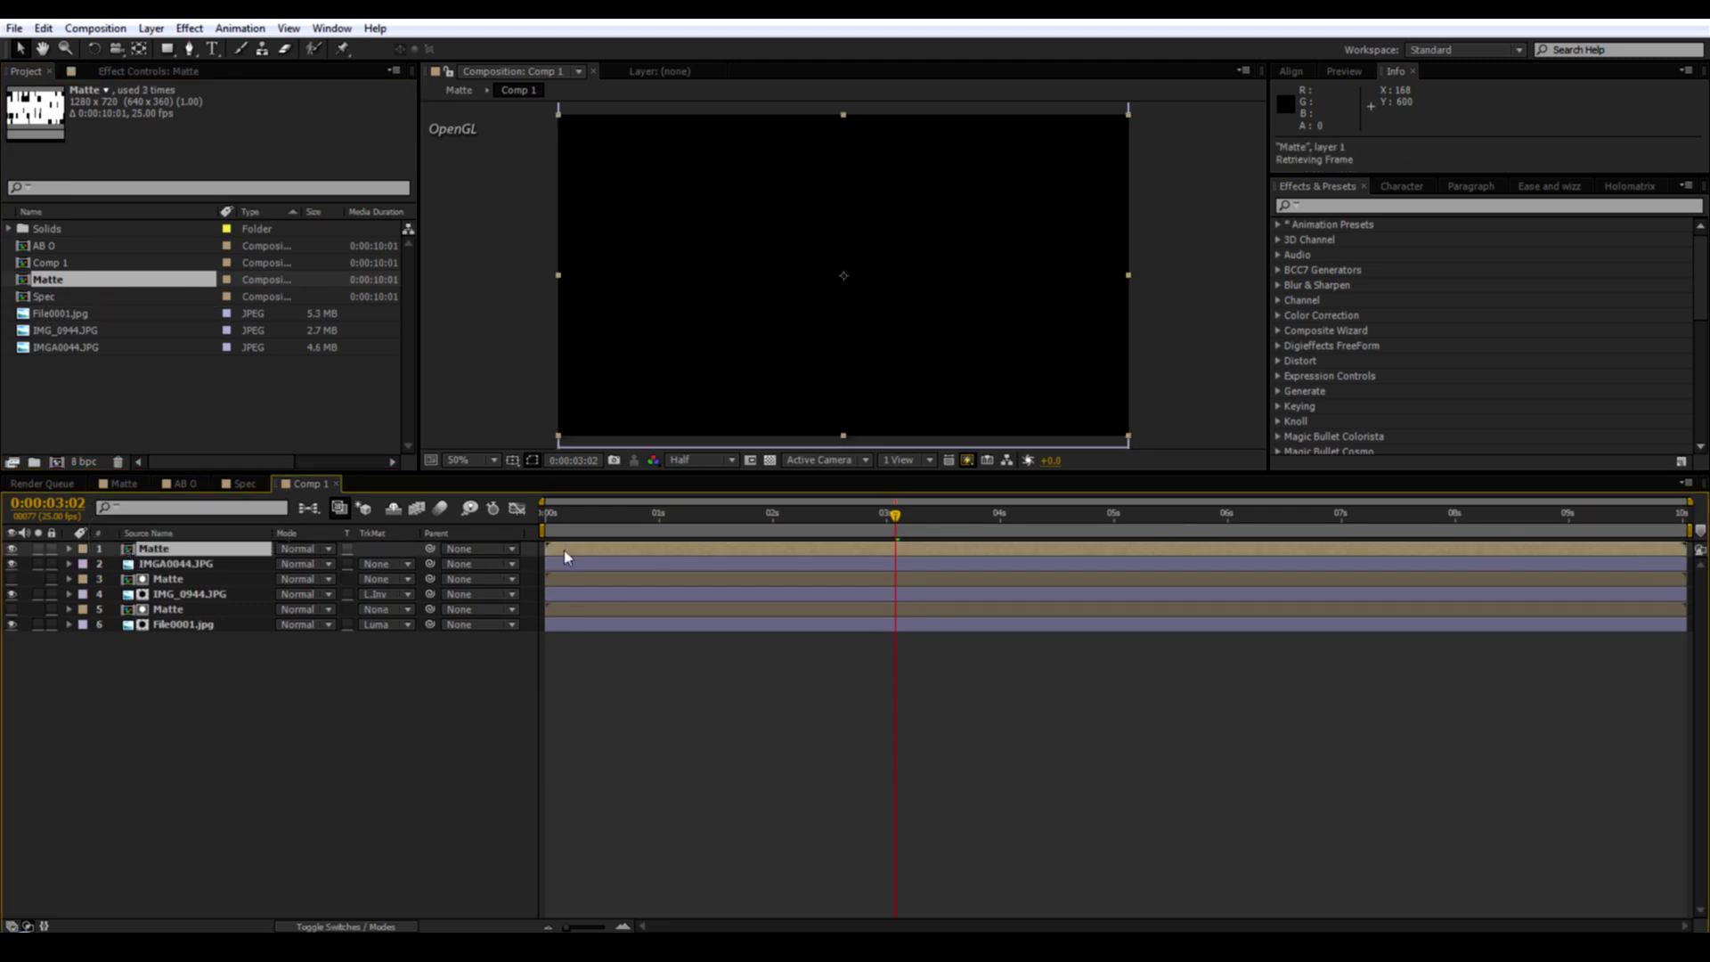
{"action": "left_click_drag", "start_coordinate": [547, 567], "coordinate": [899, 616]}
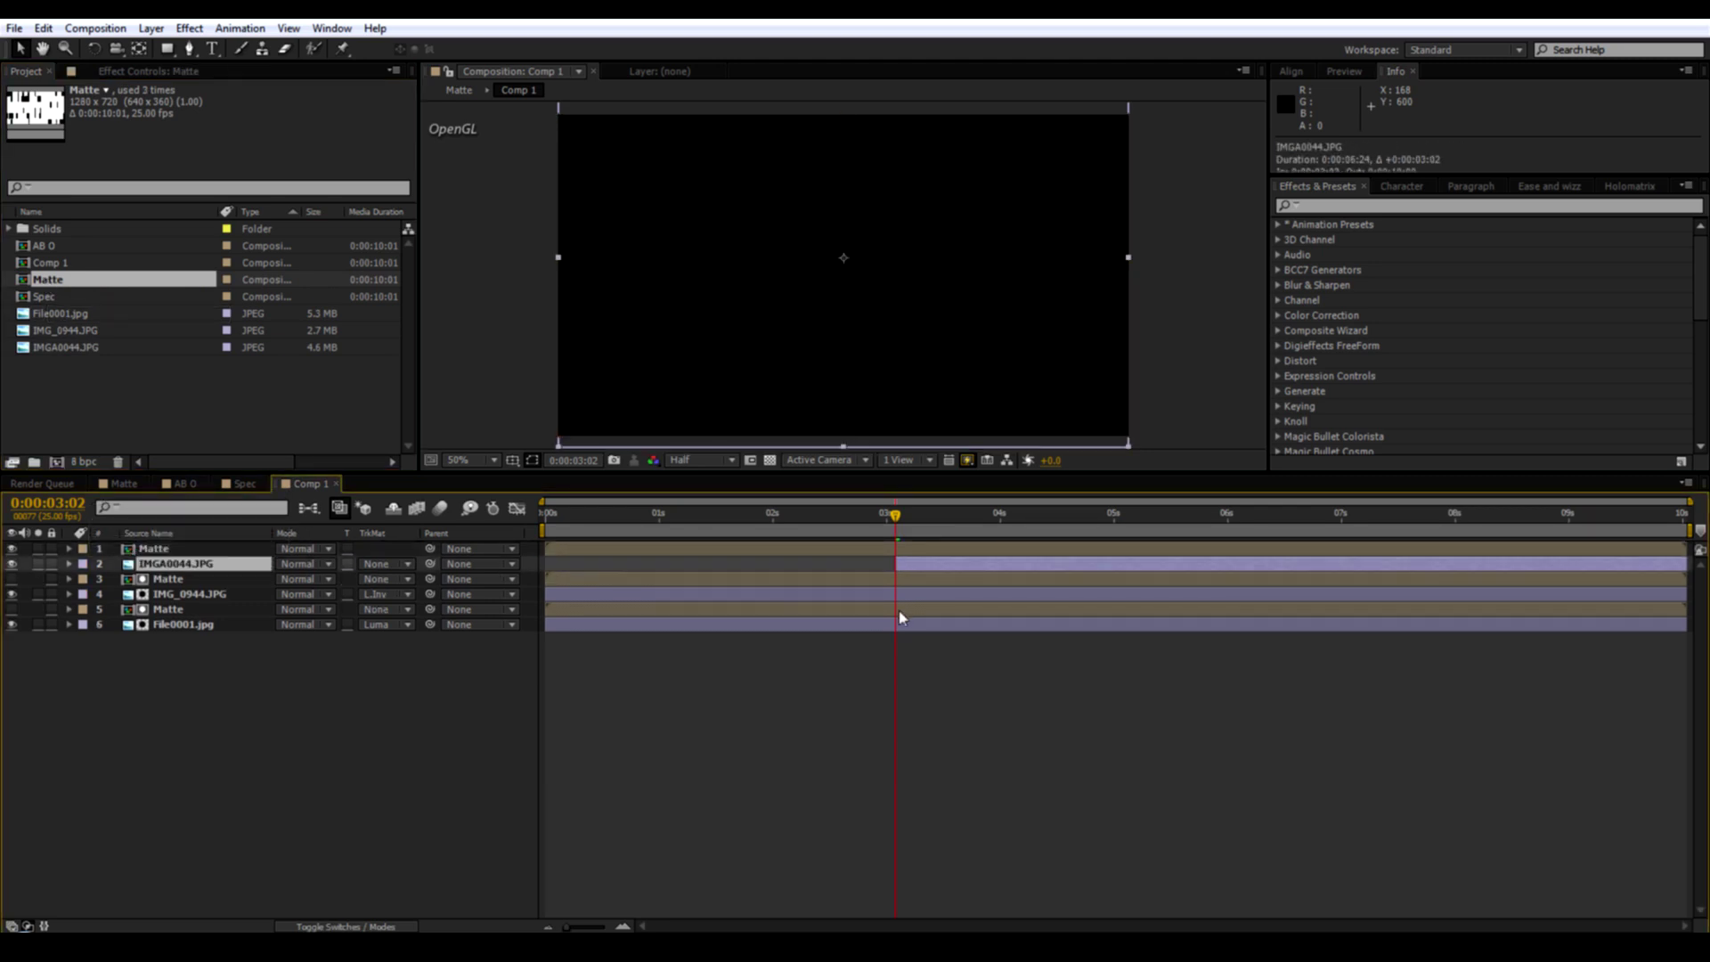
{"action": "left_click_drag", "start_coordinate": [547, 549], "coordinate": [898, 600]}
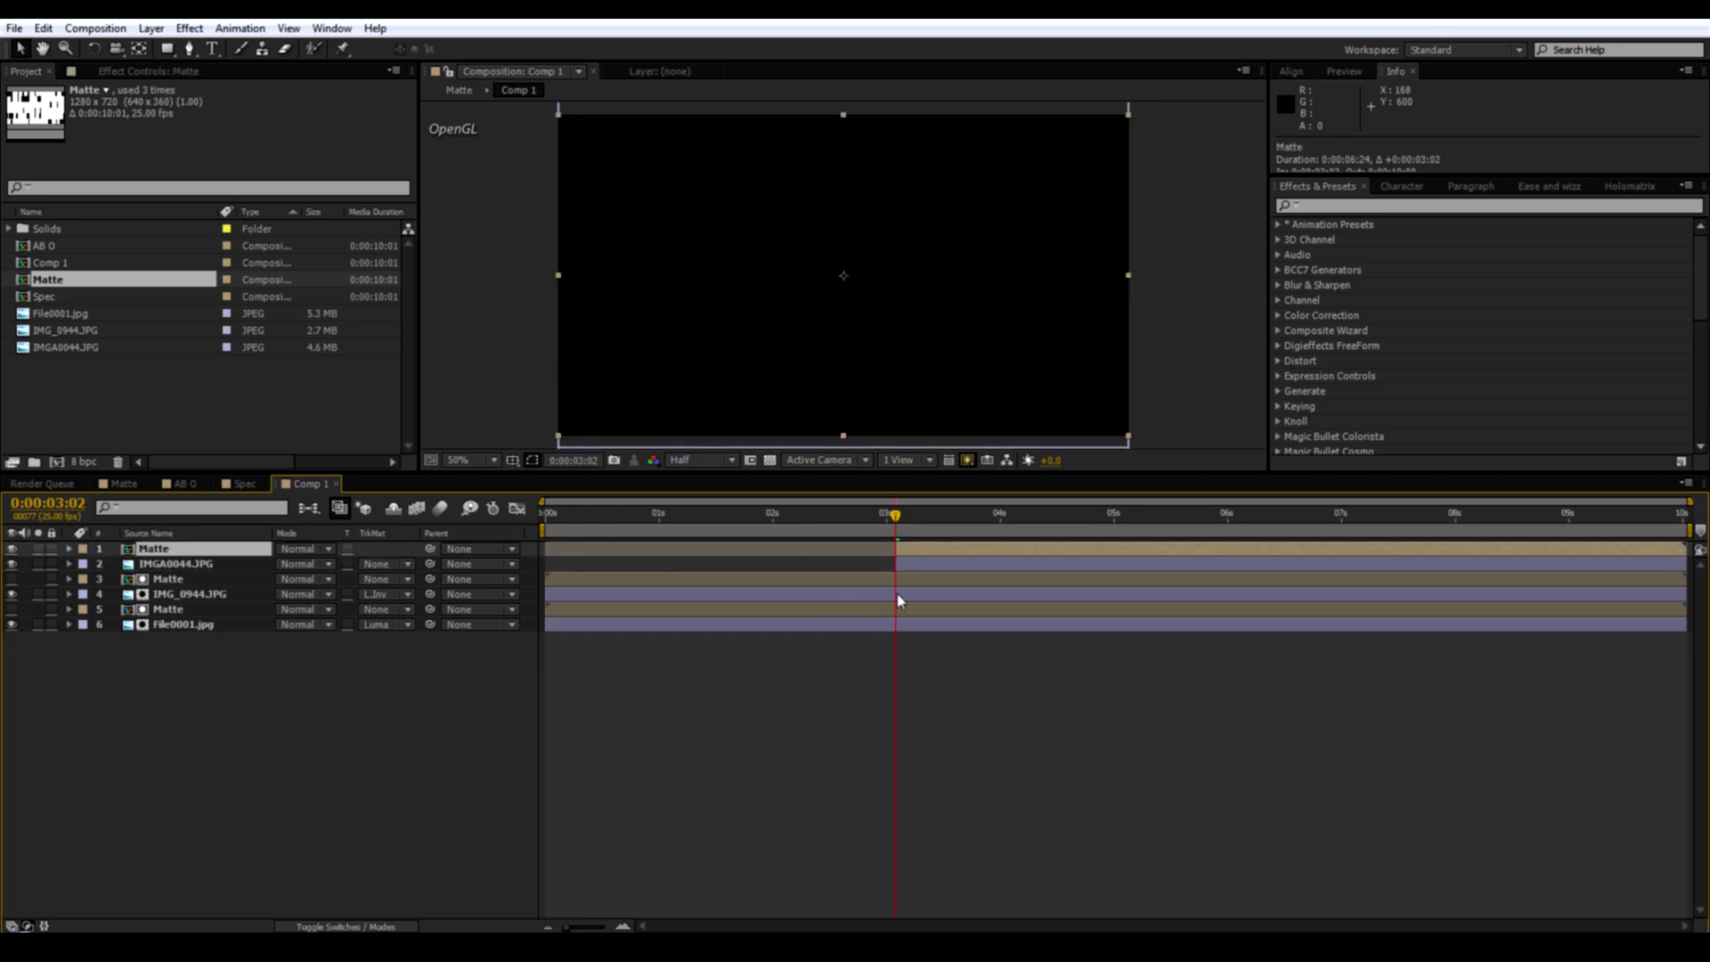
{"action": "left_click", "coordinate": [392, 571]}
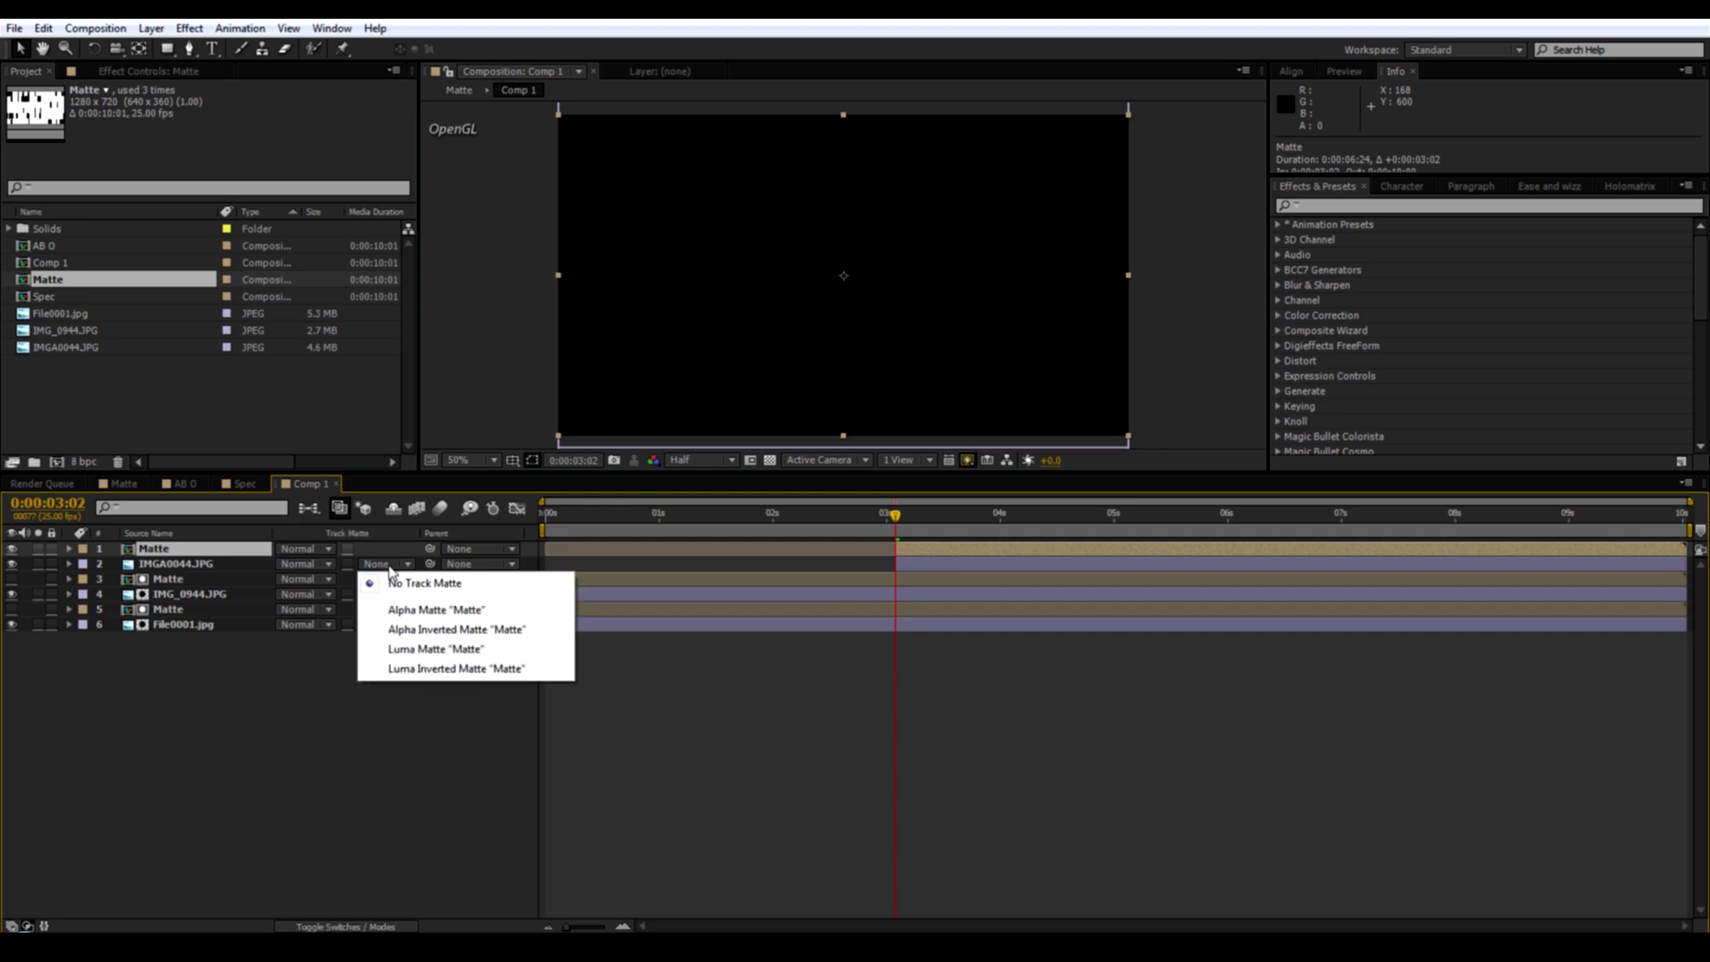
{"action": "left_click", "coordinate": [402, 647]}
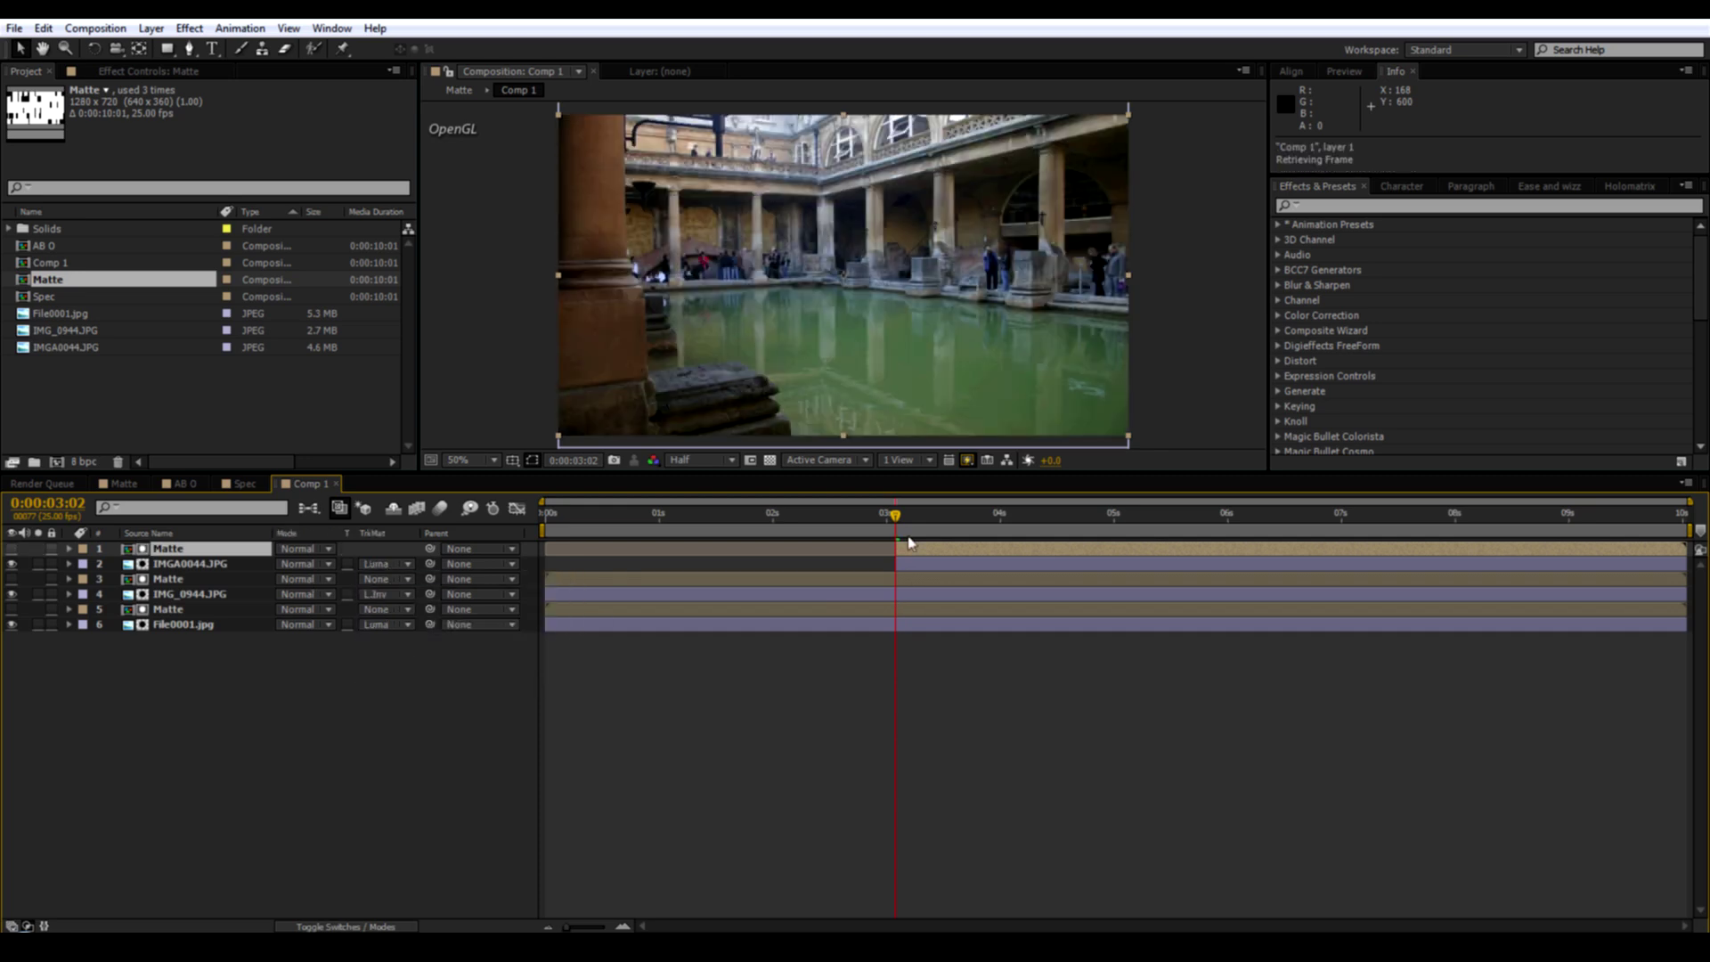
{"action": "left_click_drag", "start_coordinate": [895, 515], "coordinate": [741, 534]}
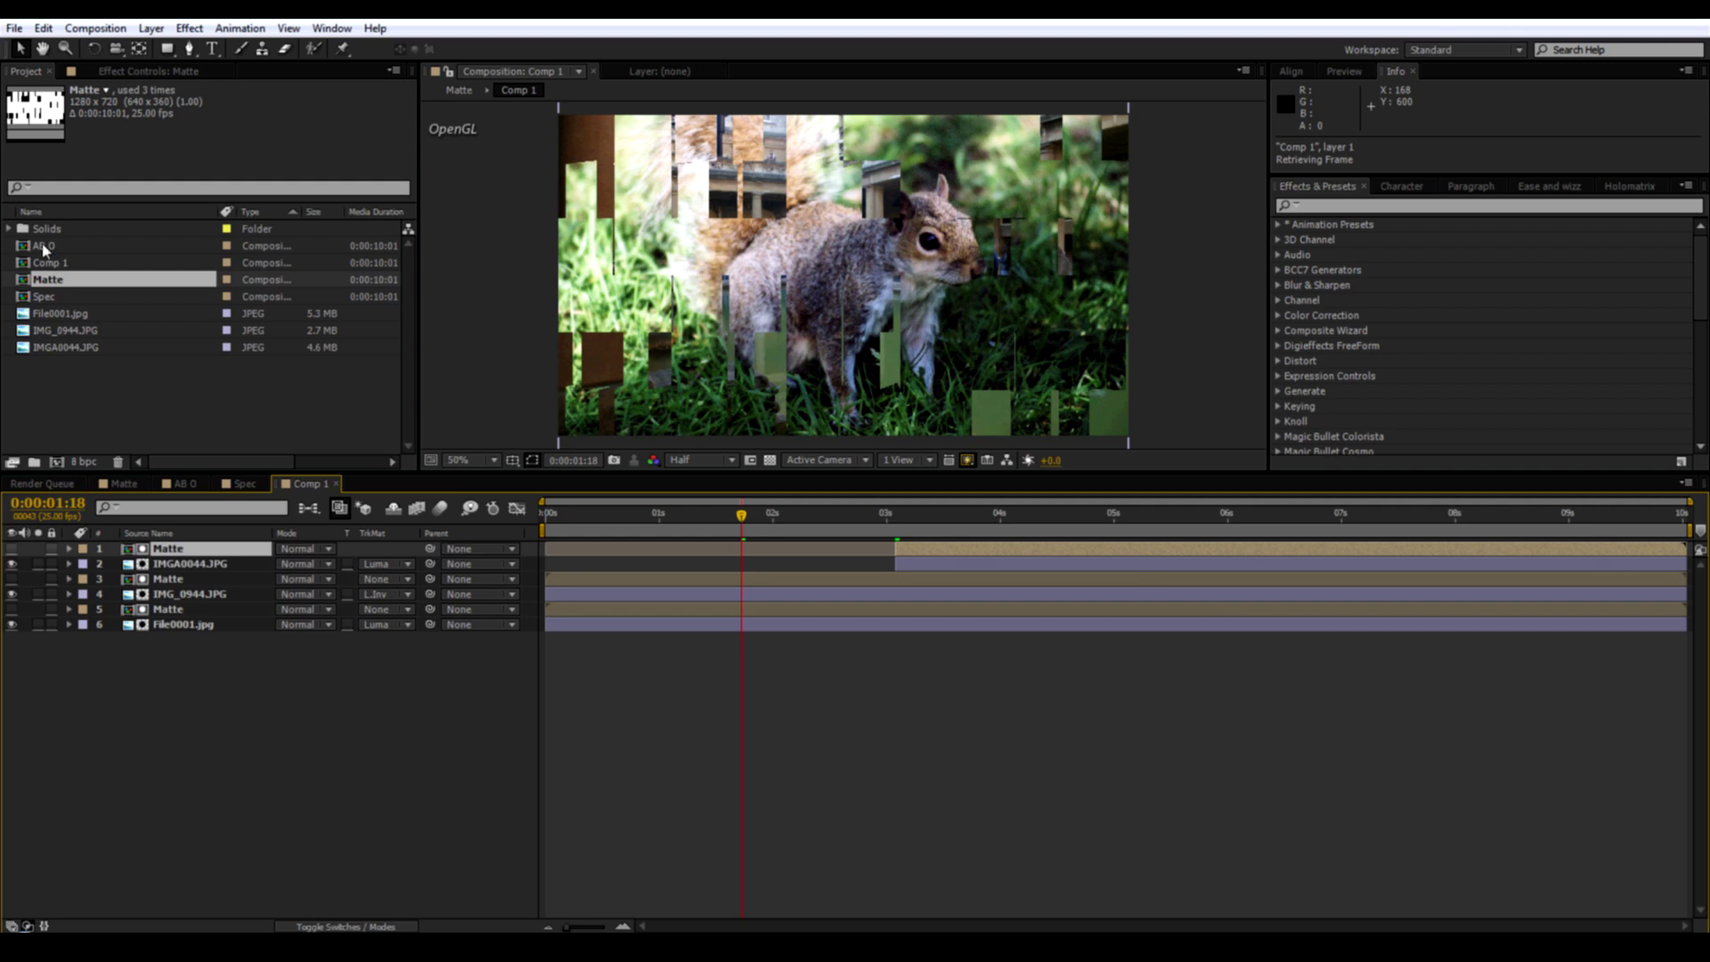
Add the AB O comp as the top layer with Multiply blending mode.
{"action": "left_click_drag", "start_coordinate": [43, 247], "coordinate": [149, 550]}
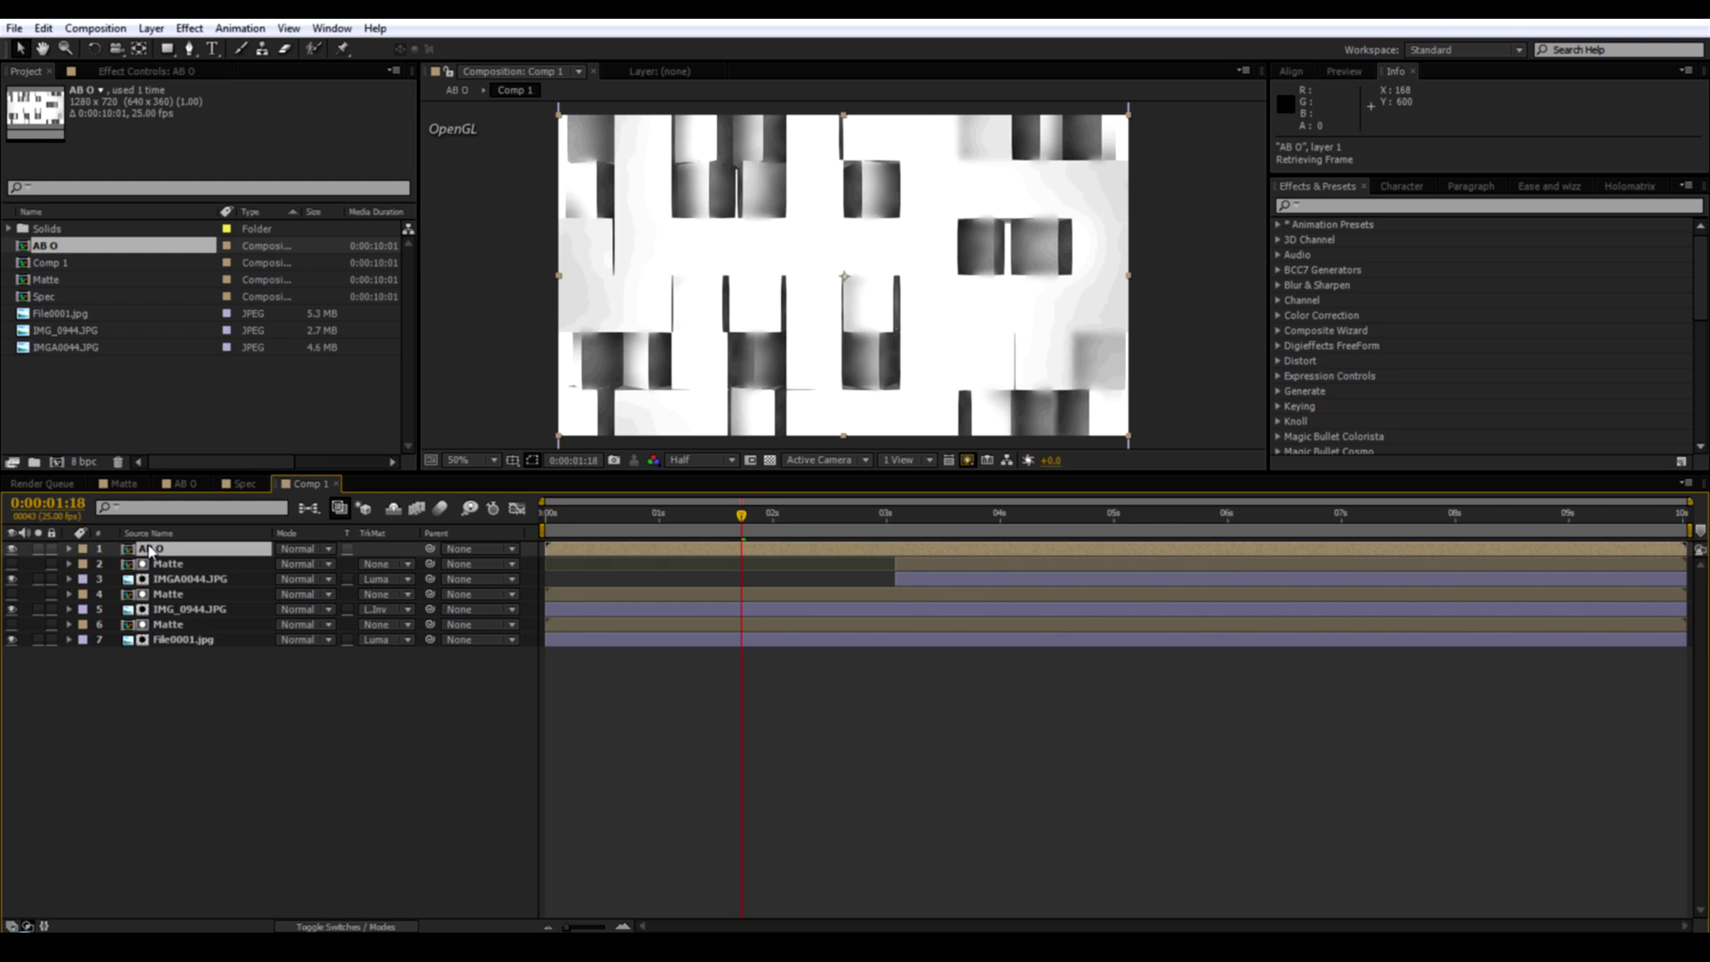
{"action": "left_click", "coordinate": [301, 552]}
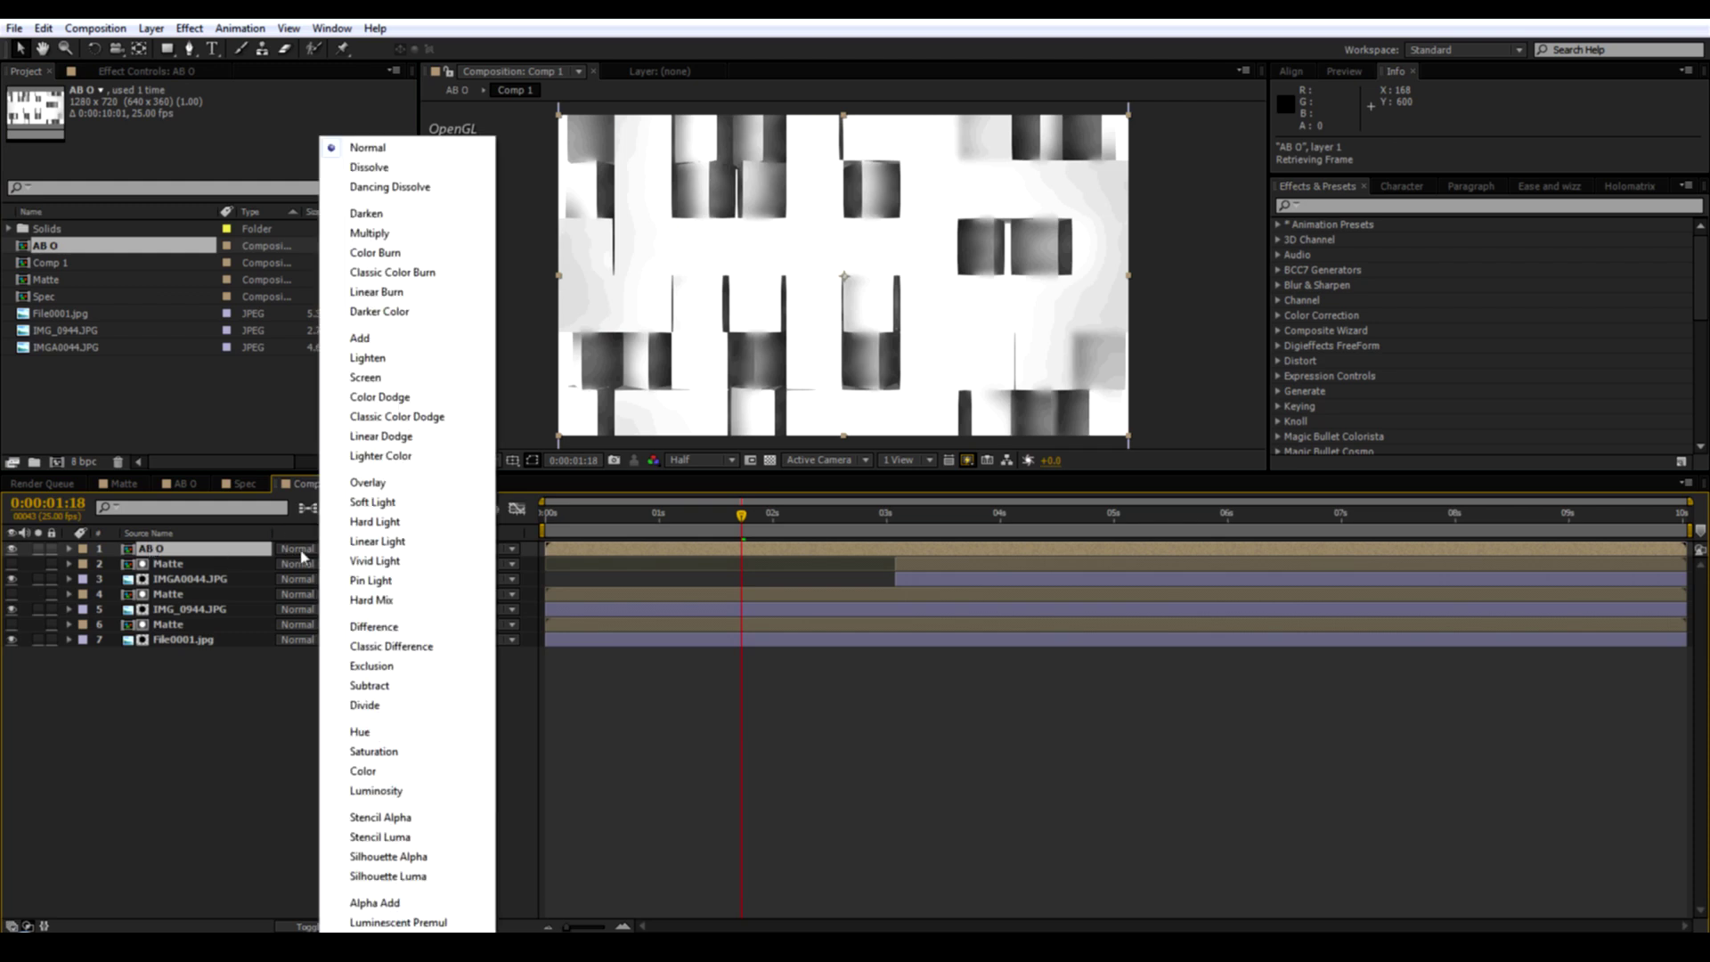
{"action": "left_click", "coordinate": [383, 235]}
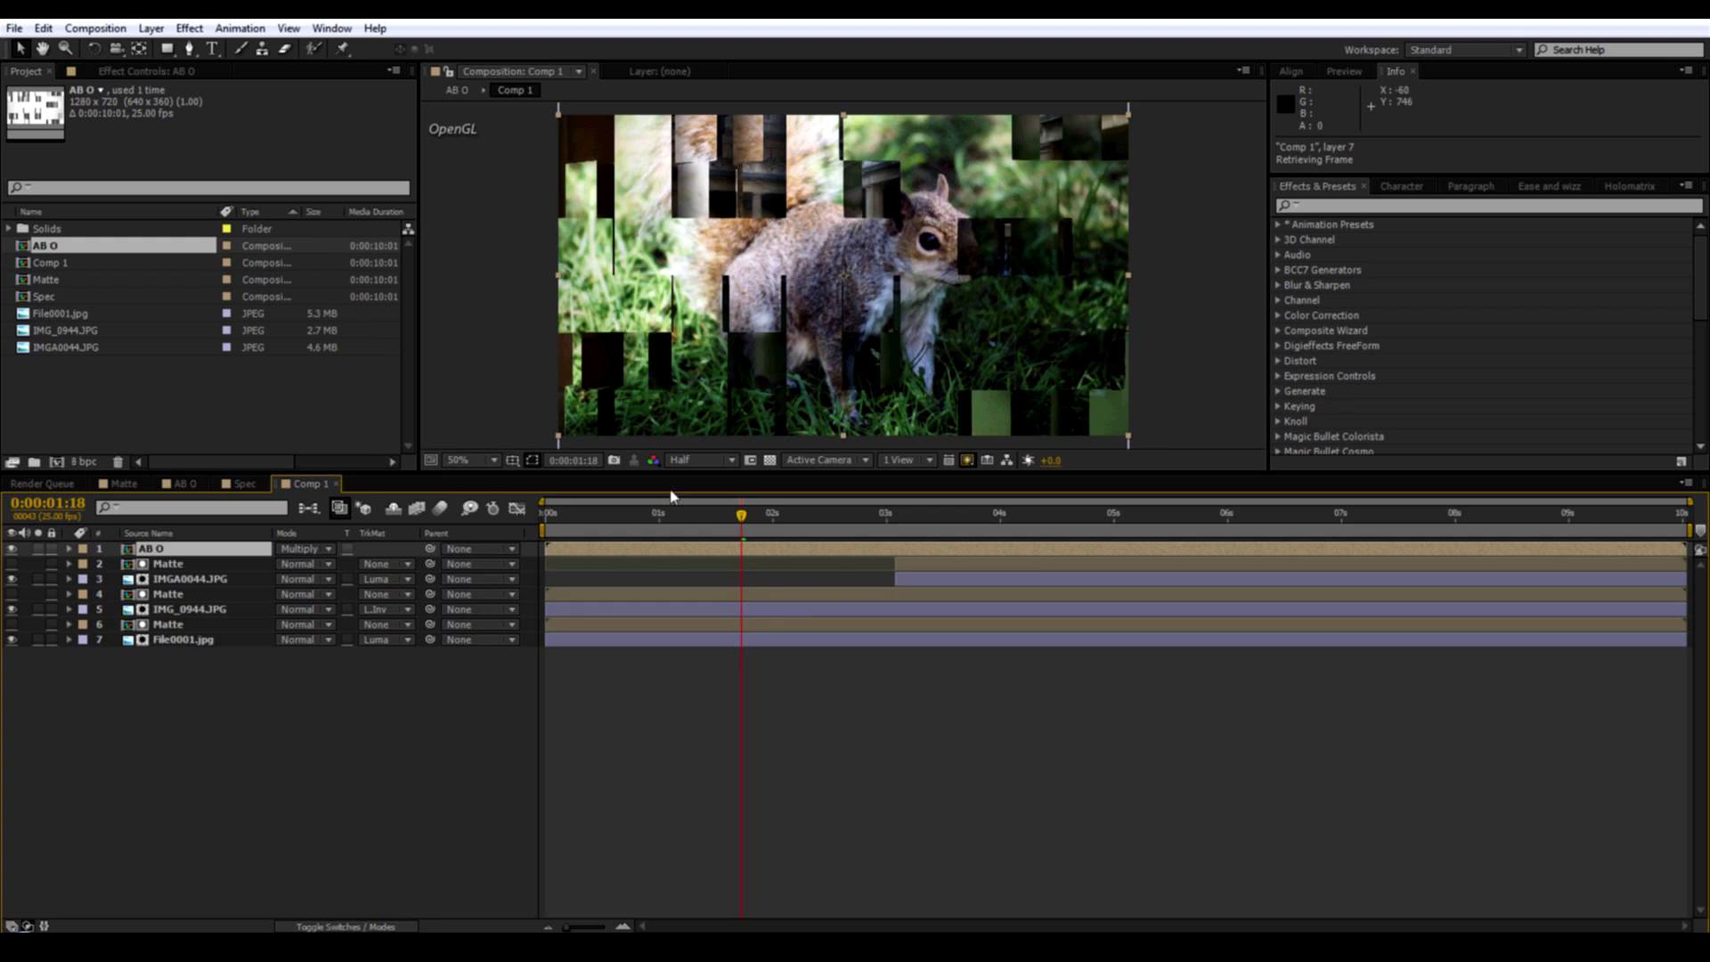
Set the viewer to full resolution and duplicate the AB O layer to deepen shading.
{"action": "left_click", "coordinate": [736, 515]}
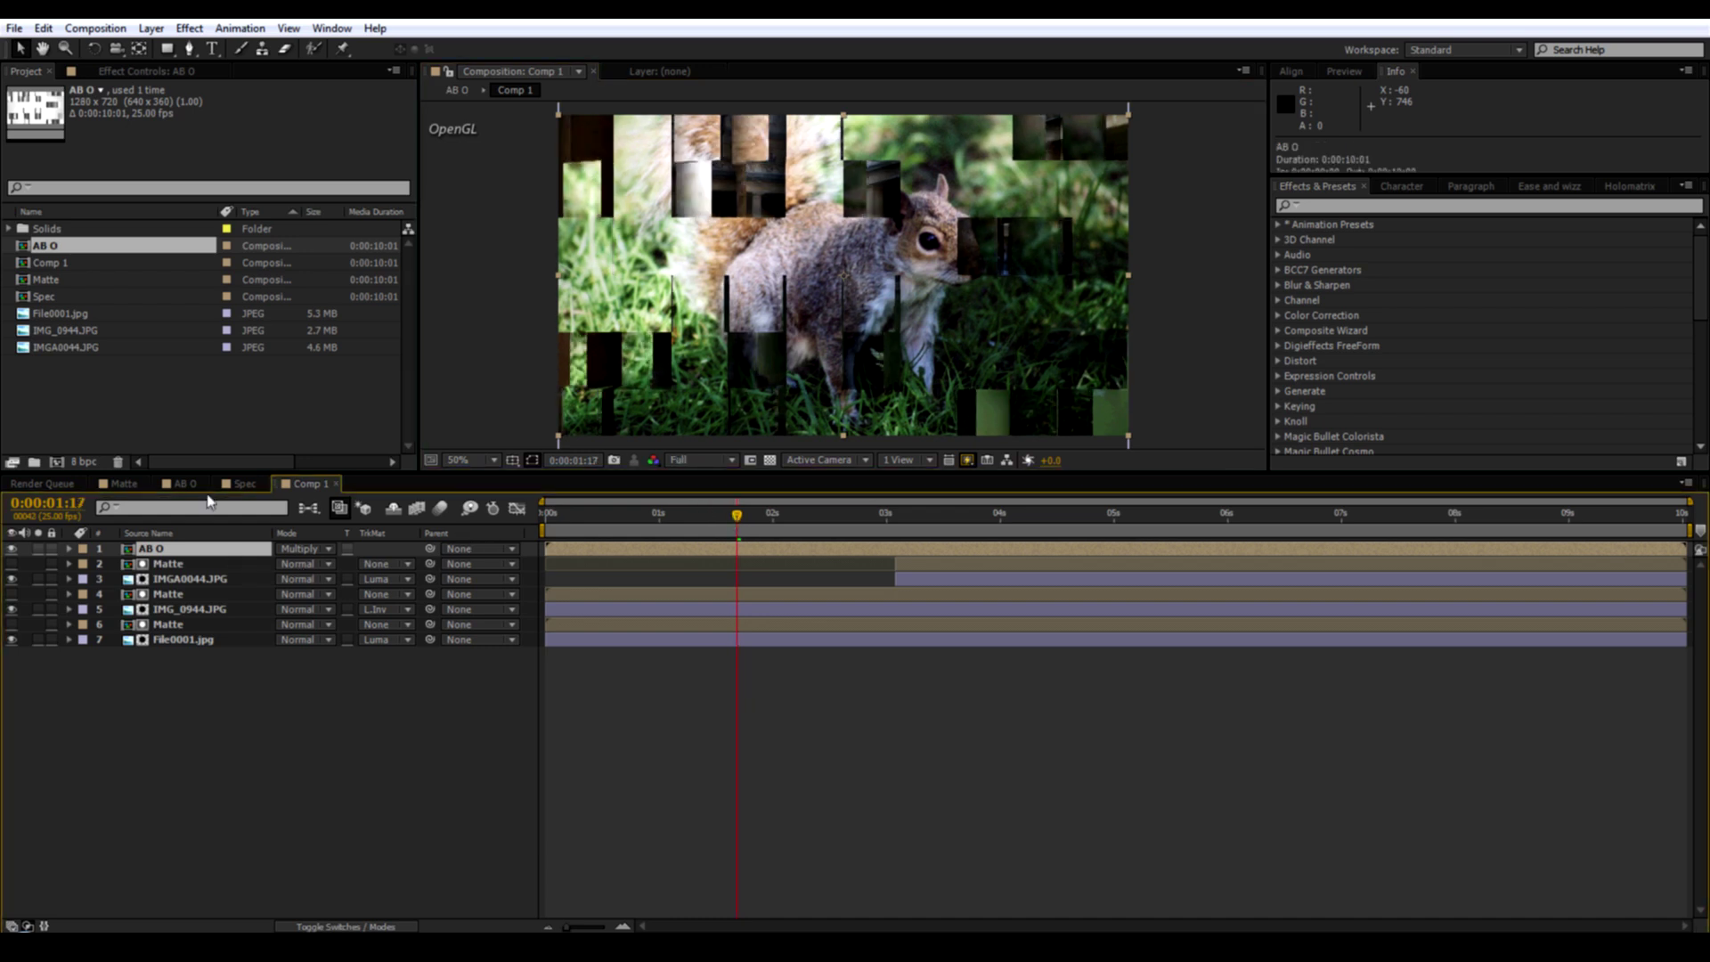
{"action": "left_click", "coordinate": [45, 29]}
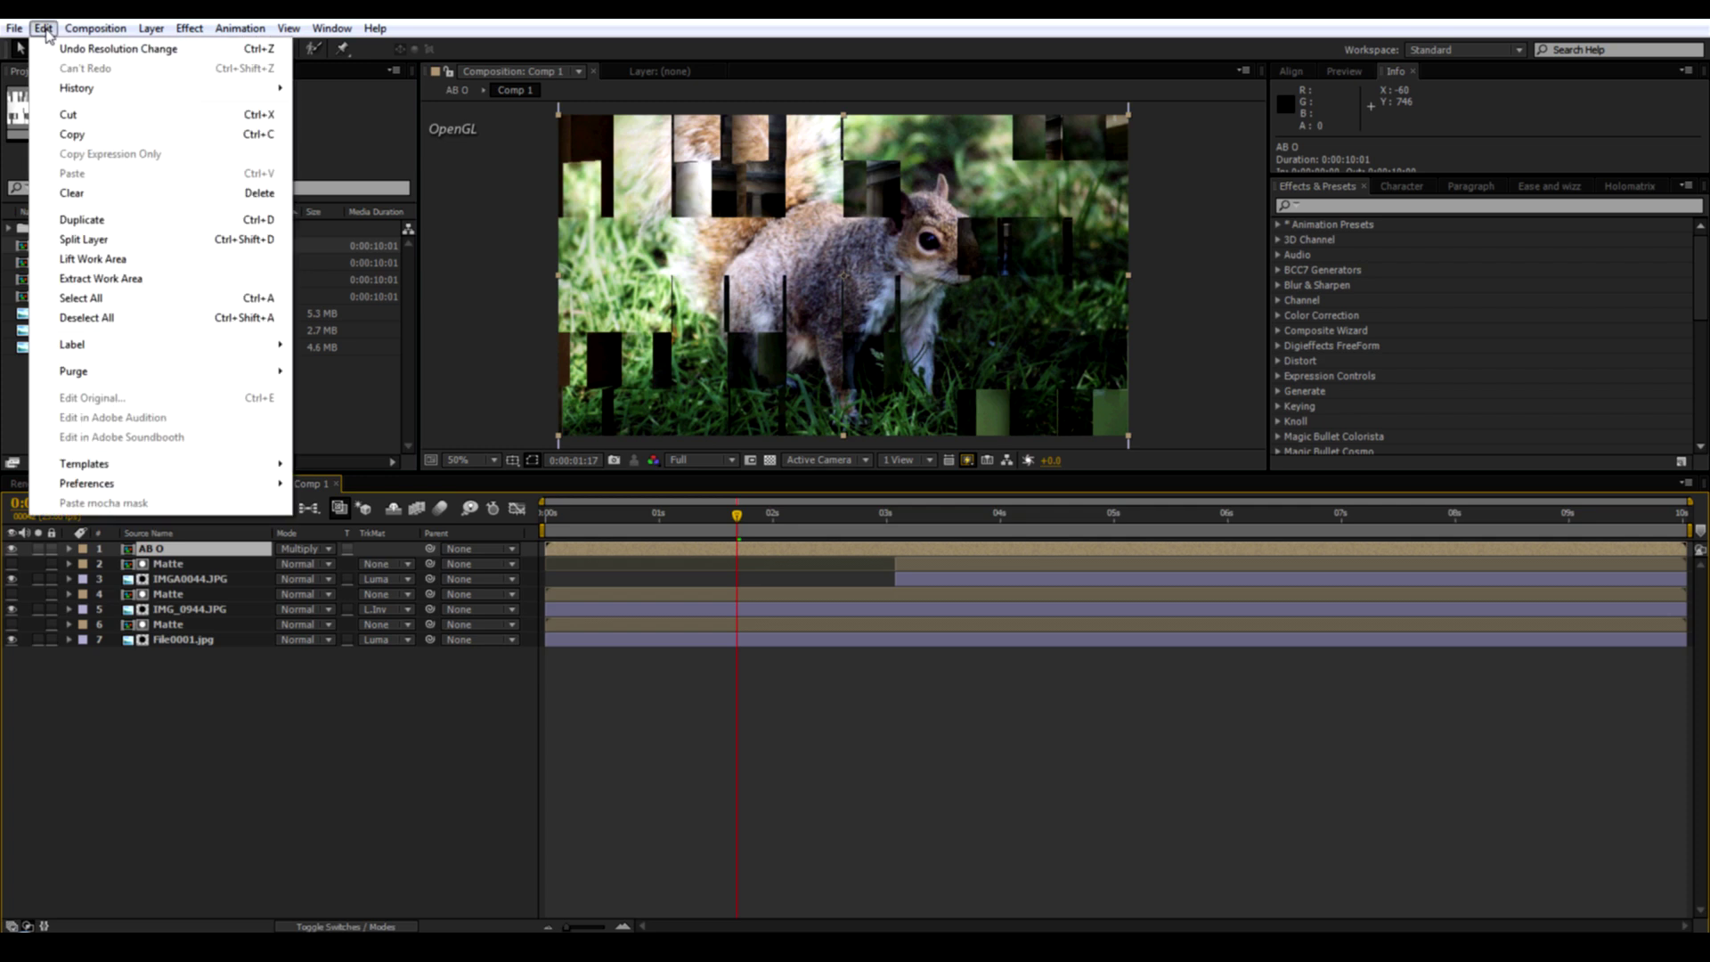
{"action": "left_click", "coordinate": [82, 220]}
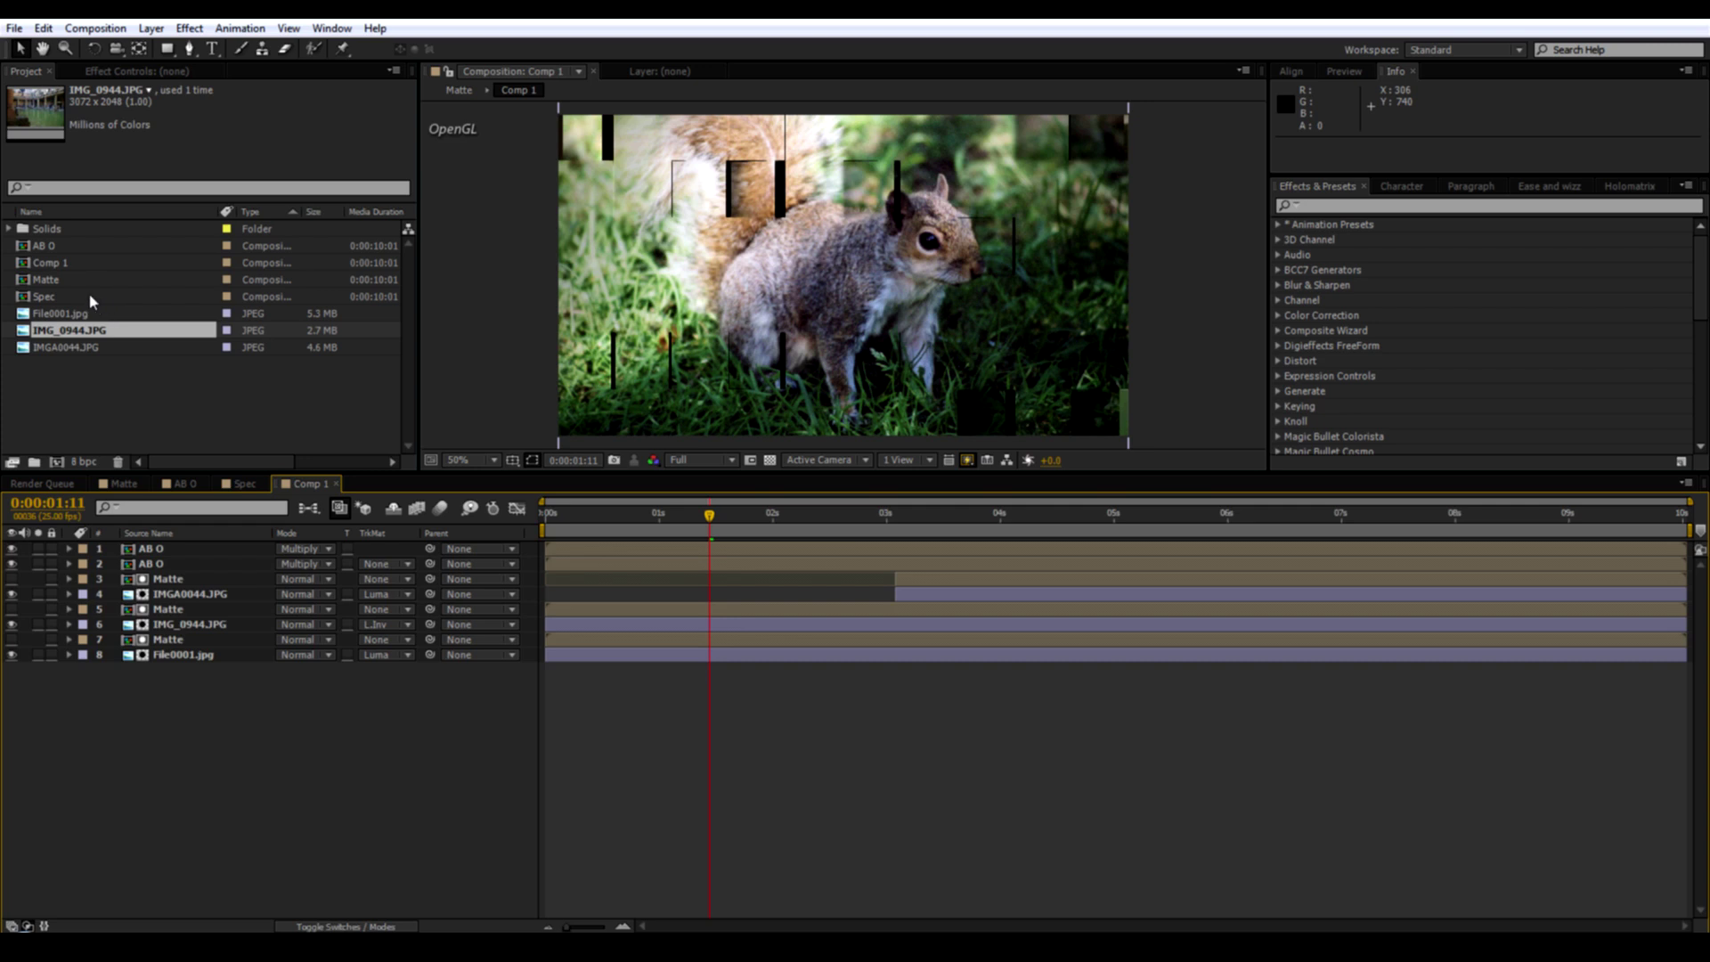
Place the Spec comp above both AB O layers in Add mode for specular highlights.
{"action": "left_click", "coordinate": [44, 299]}
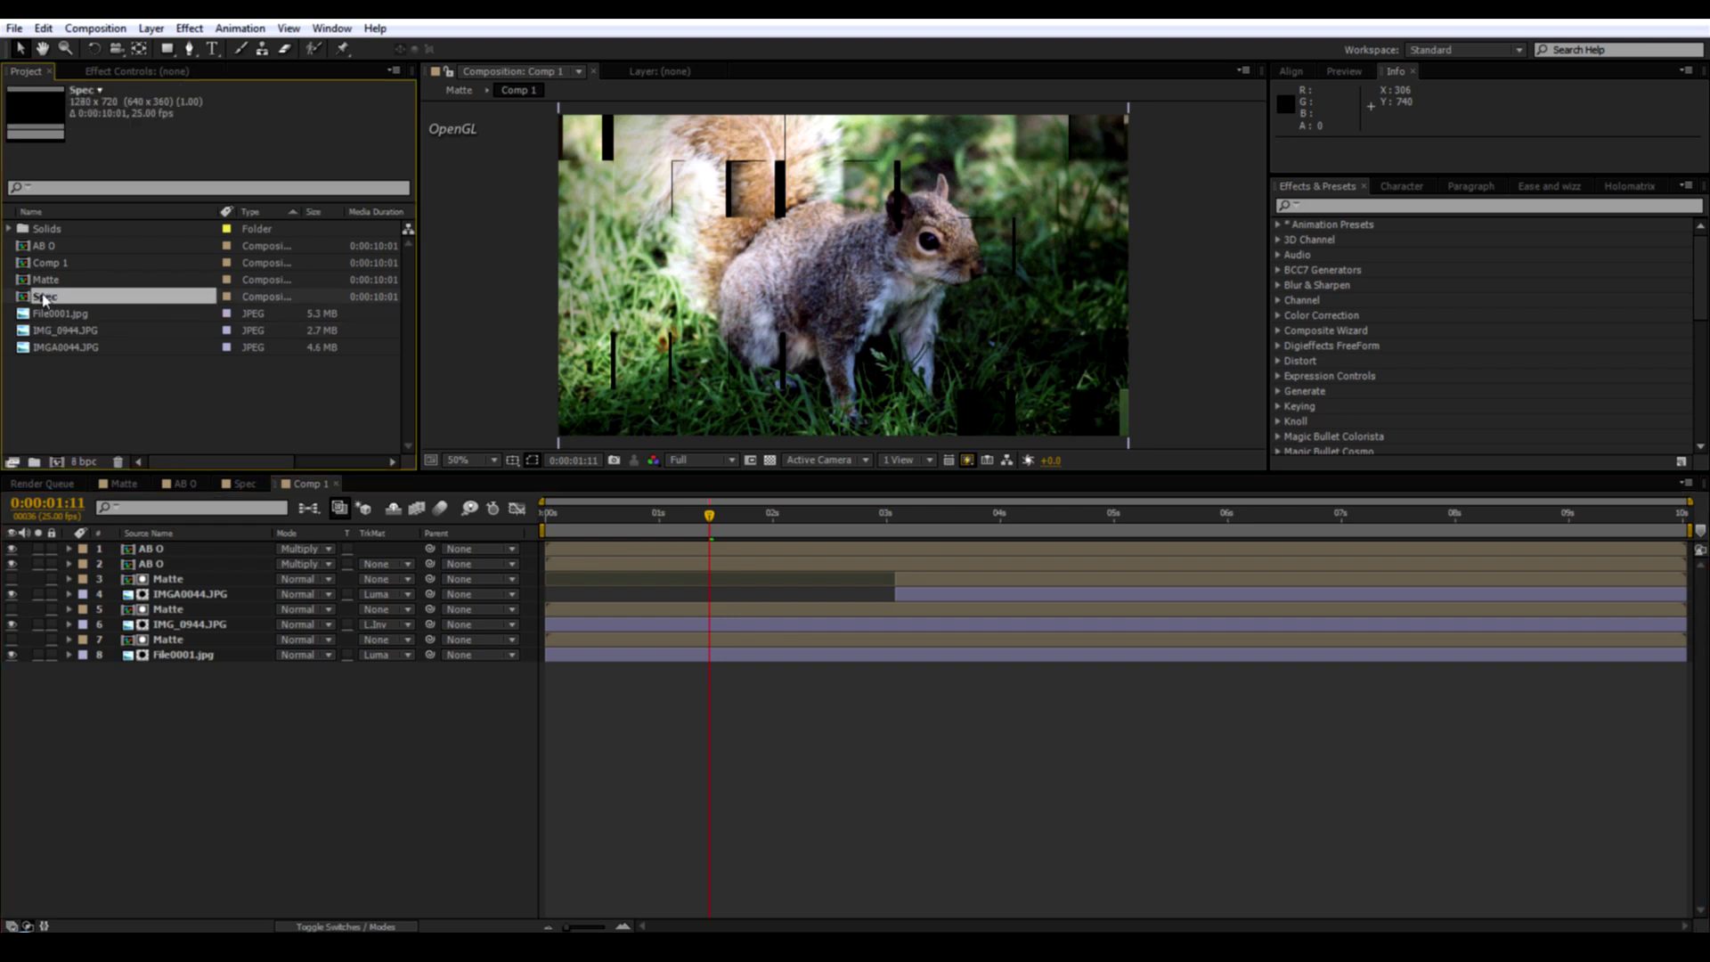
{"action": "left_click_drag", "start_coordinate": [44, 298], "coordinate": [181, 550]}
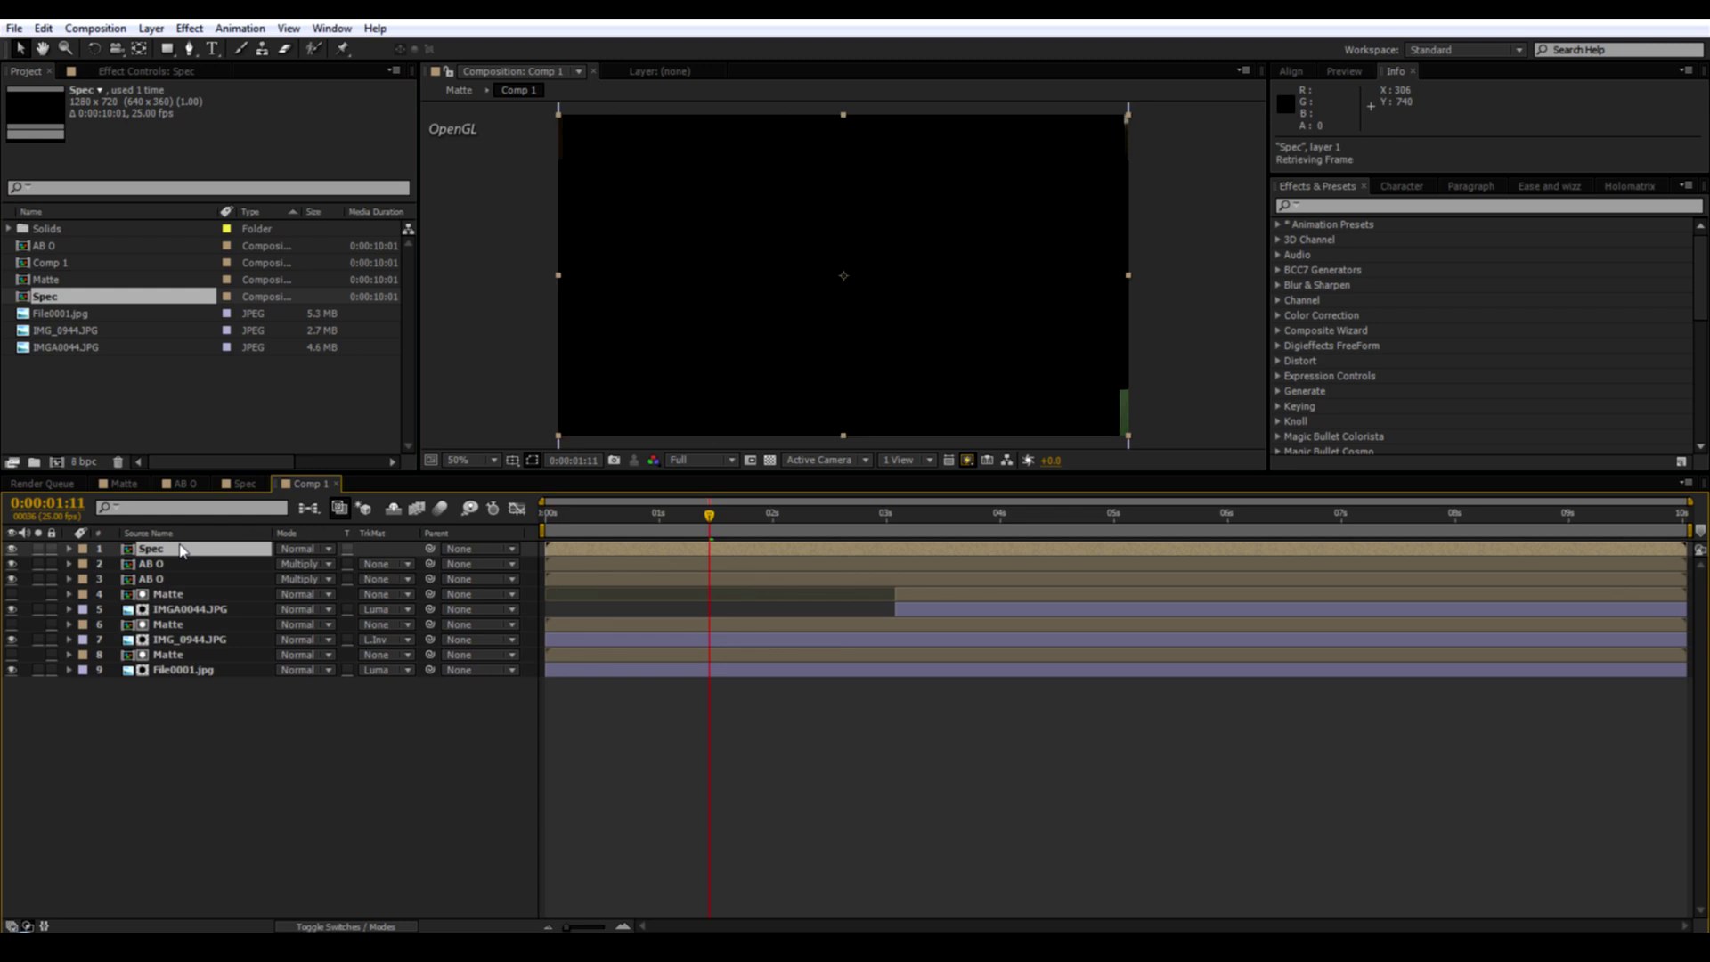
{"action": "left_click", "coordinate": [298, 549]}
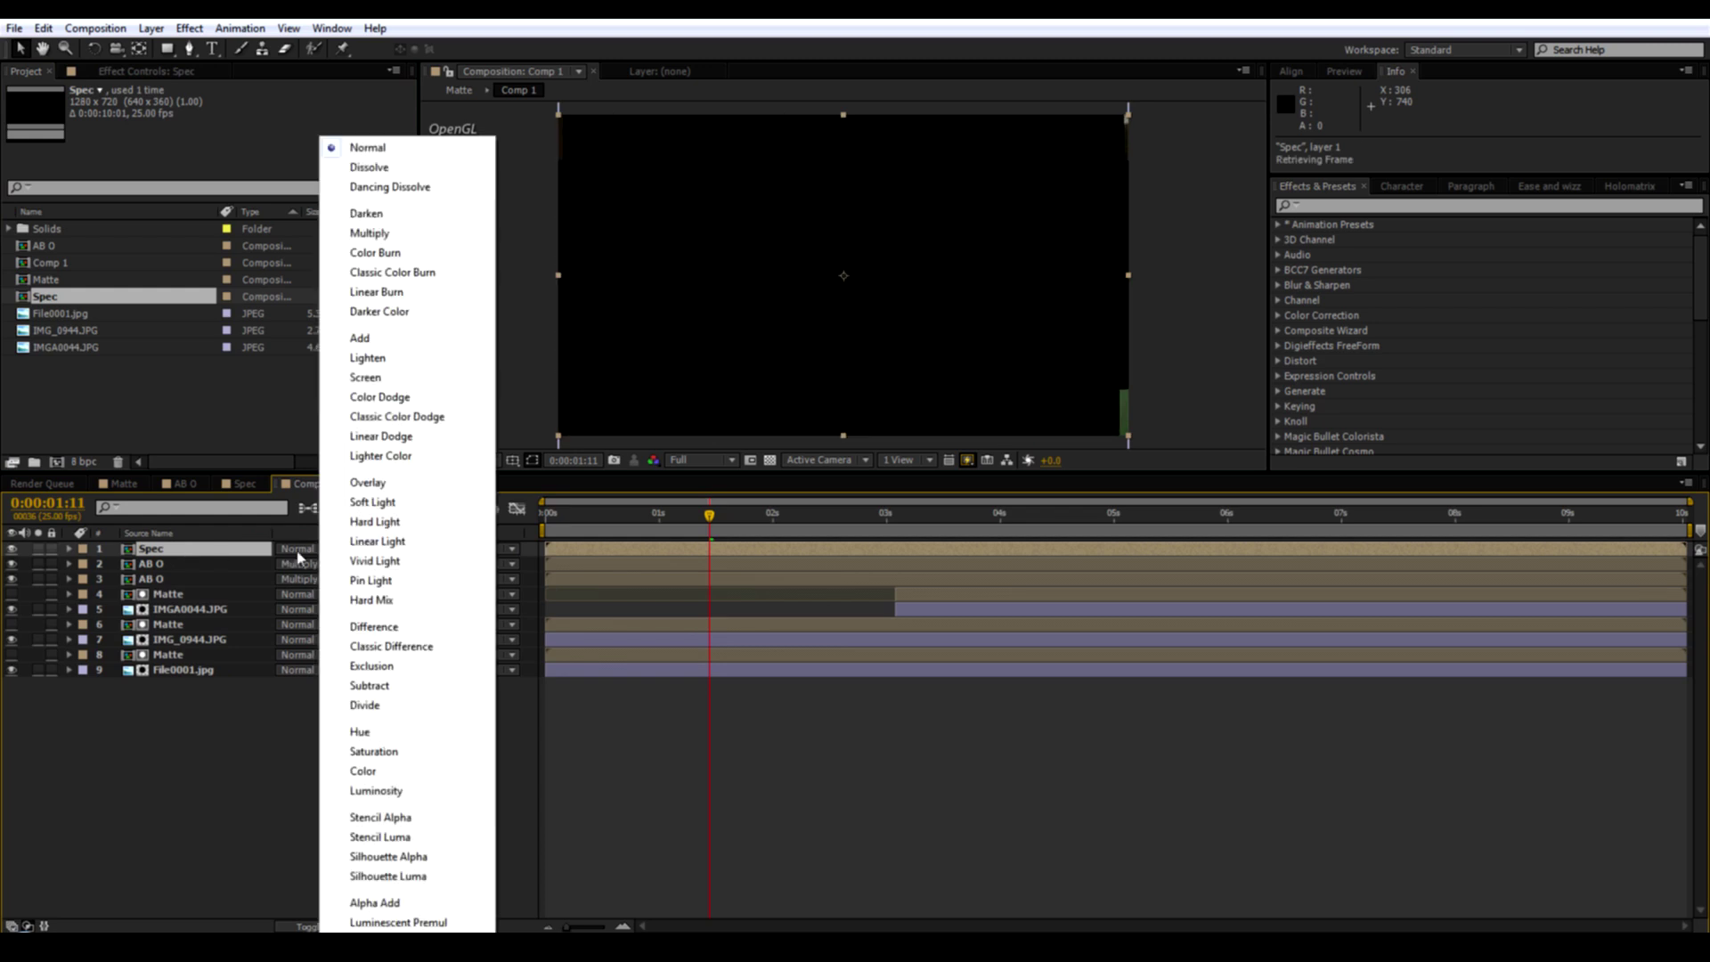
{"action": "left_click", "coordinate": [370, 338]}
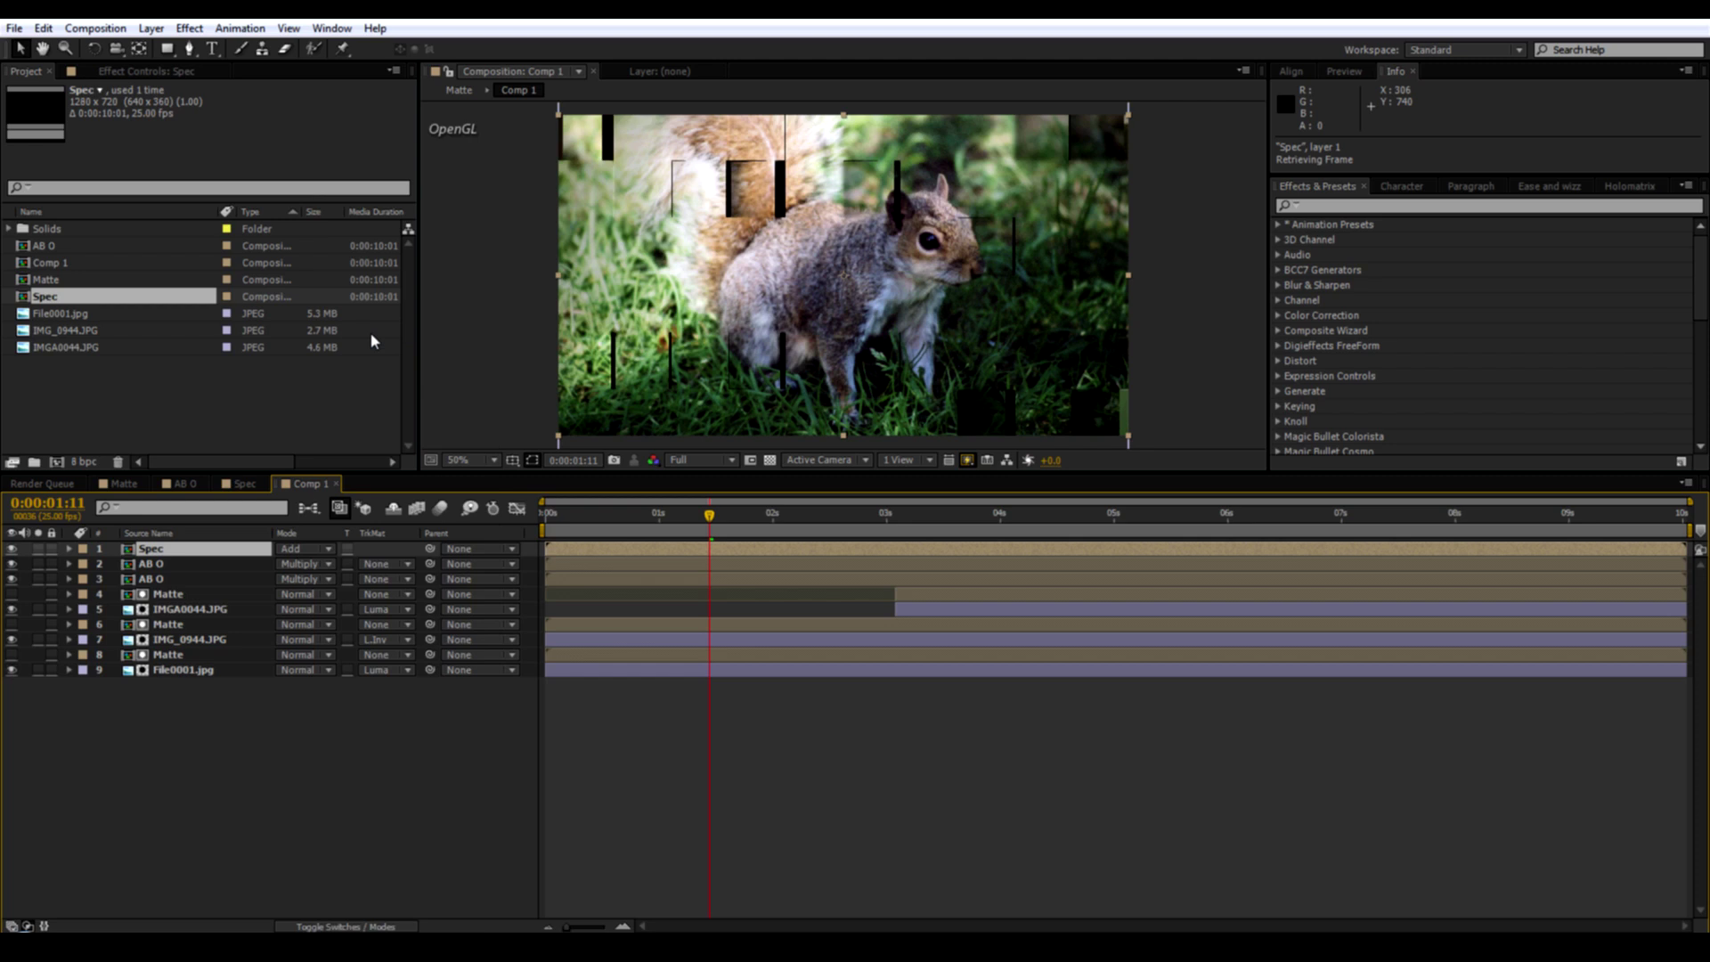
{"action": "left_click", "coordinate": [687, 516]}
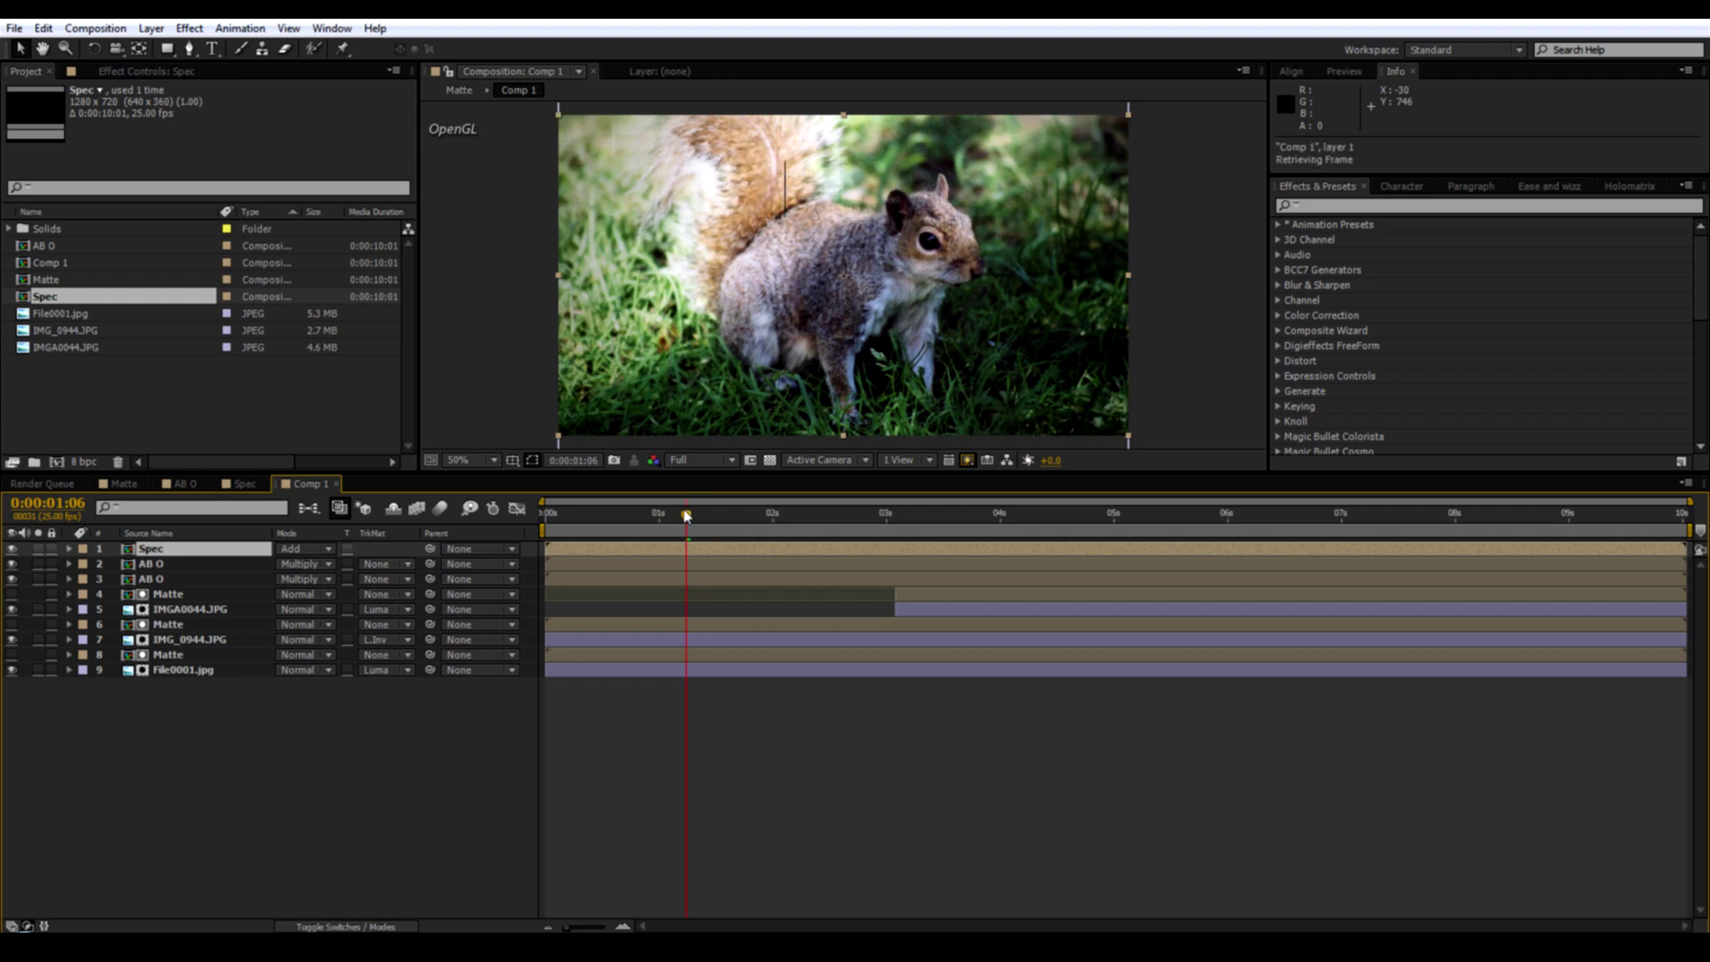
Move to mid-transition frame 0:00:01:14 and run a RAM preview of the cube-wall transition.
{"action": "left_click_drag", "start_coordinate": [687, 521], "coordinate": [722, 516]}
{"action": "key", "text": "KP_0"}
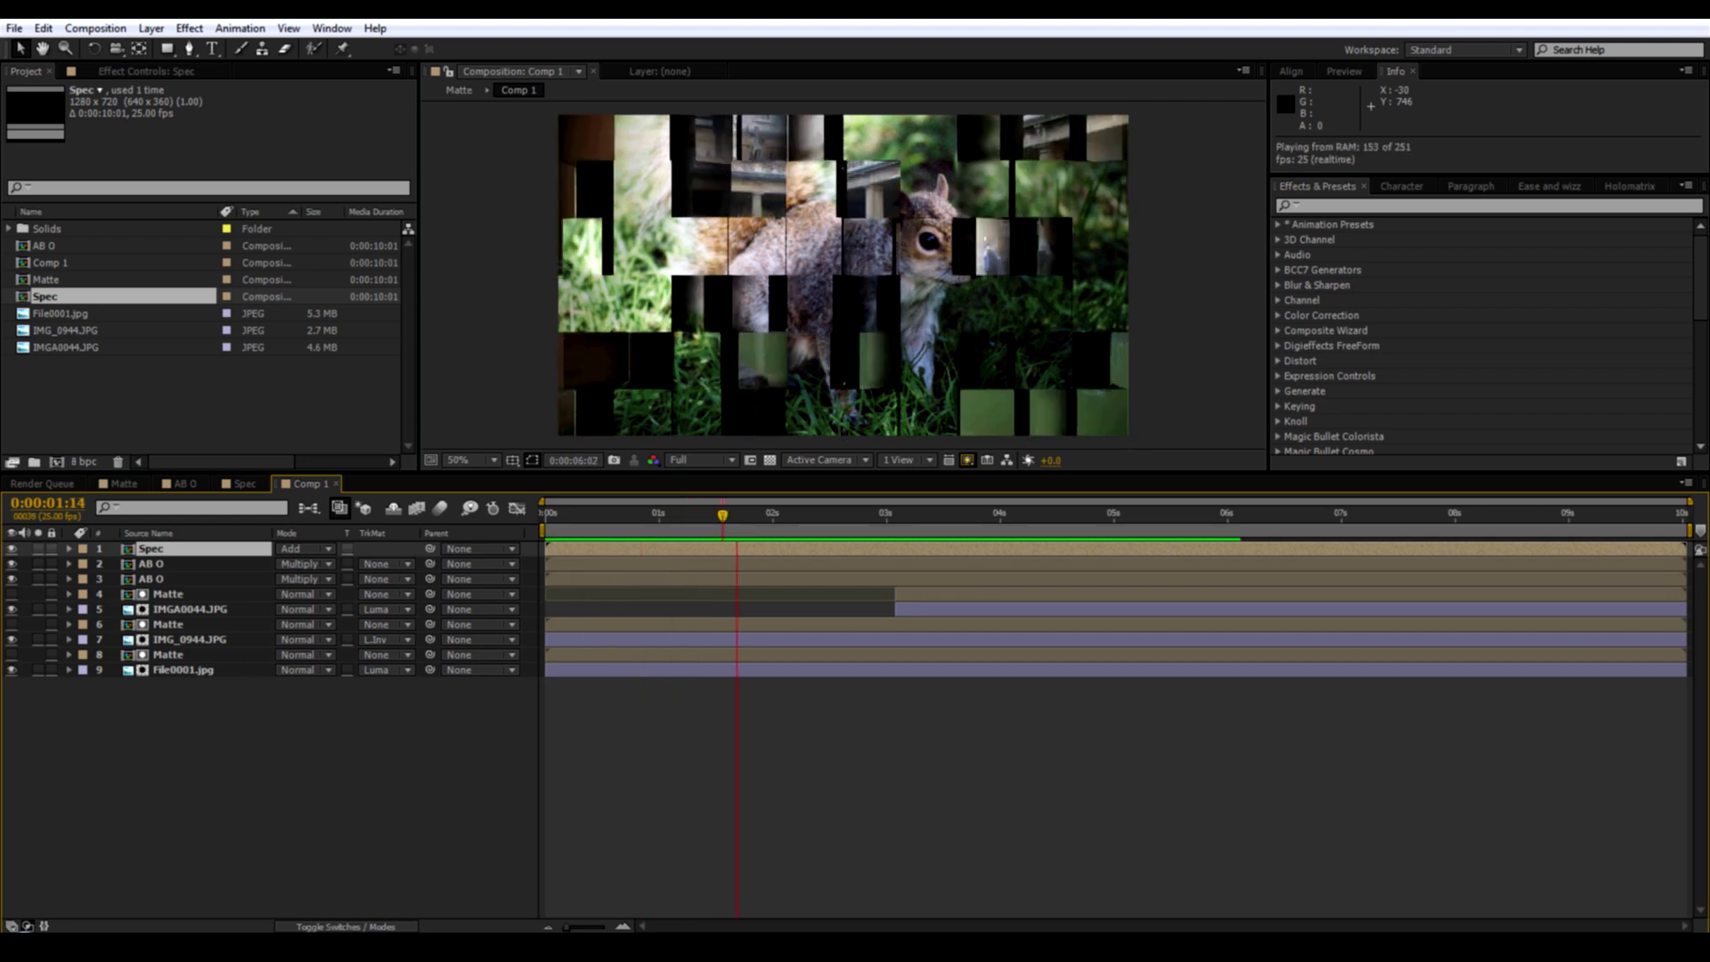